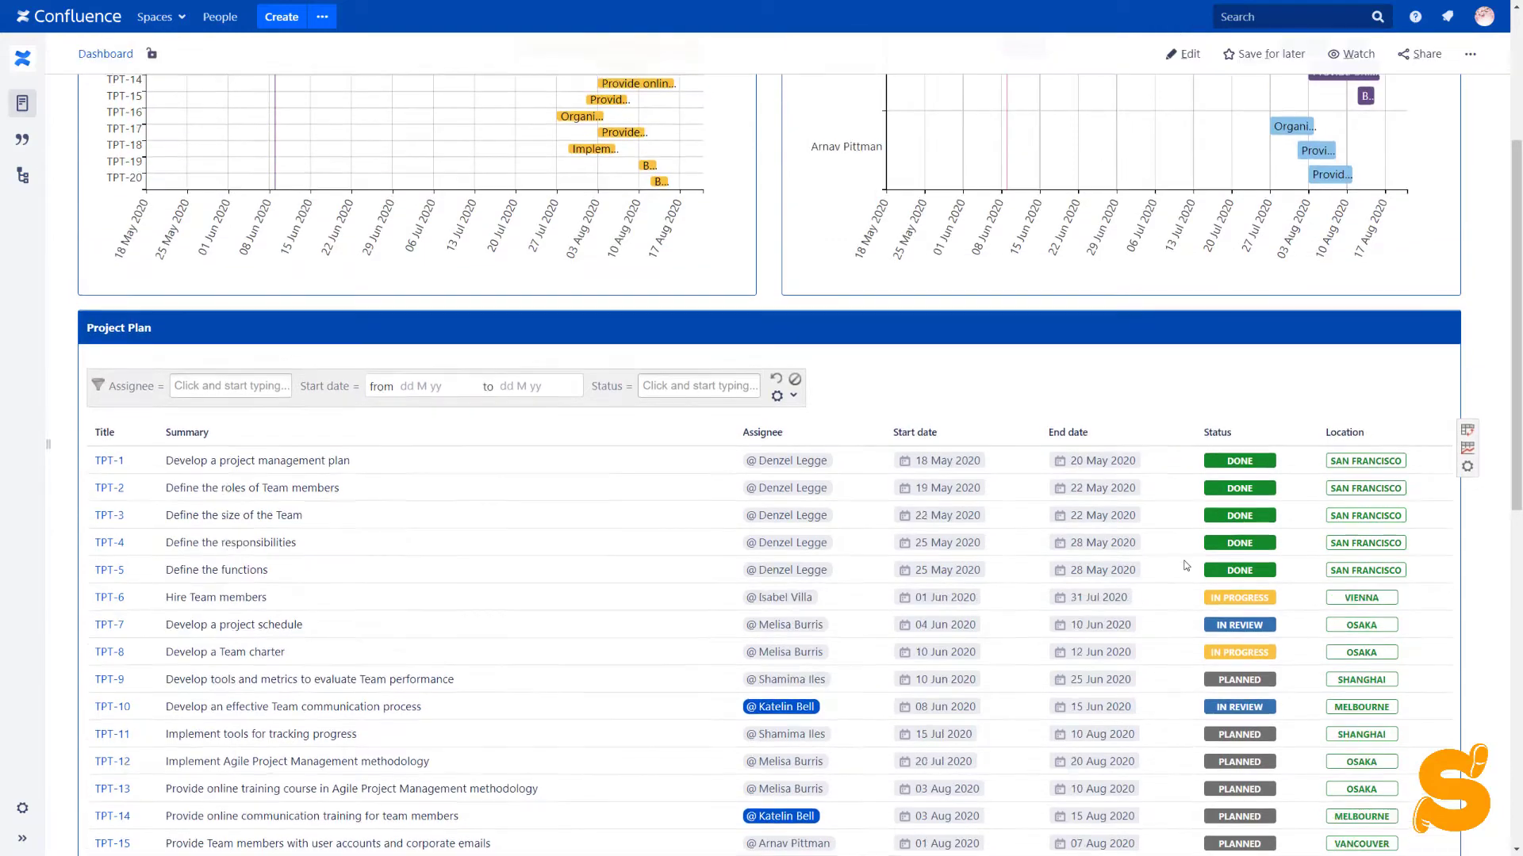
scroll(1185, 564, up, 2)
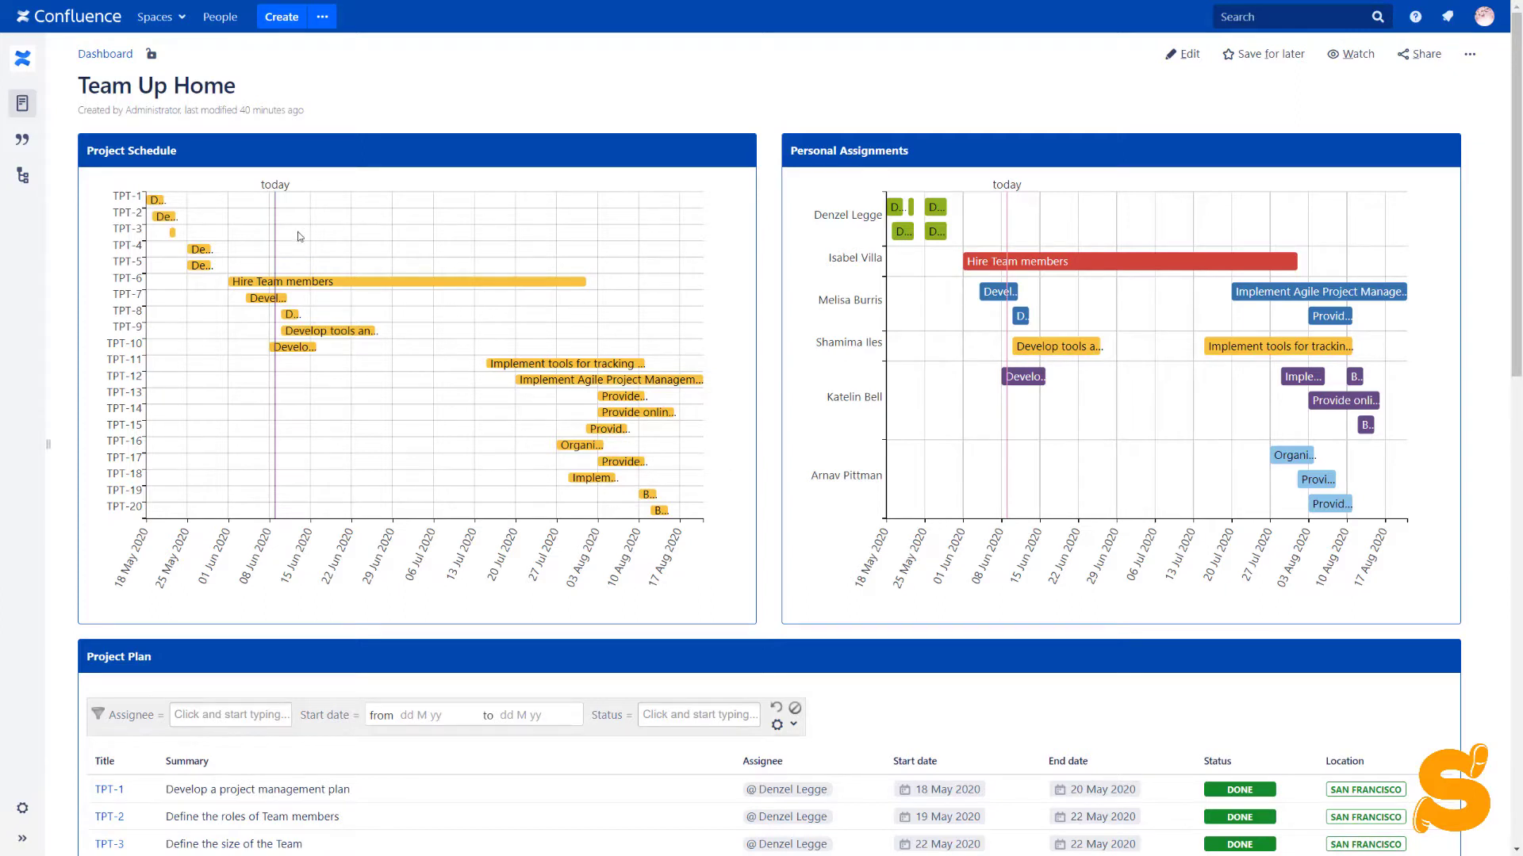
mouse_move(276, 240)
mouse_move(343, 285)
mouse_move(335, 330)
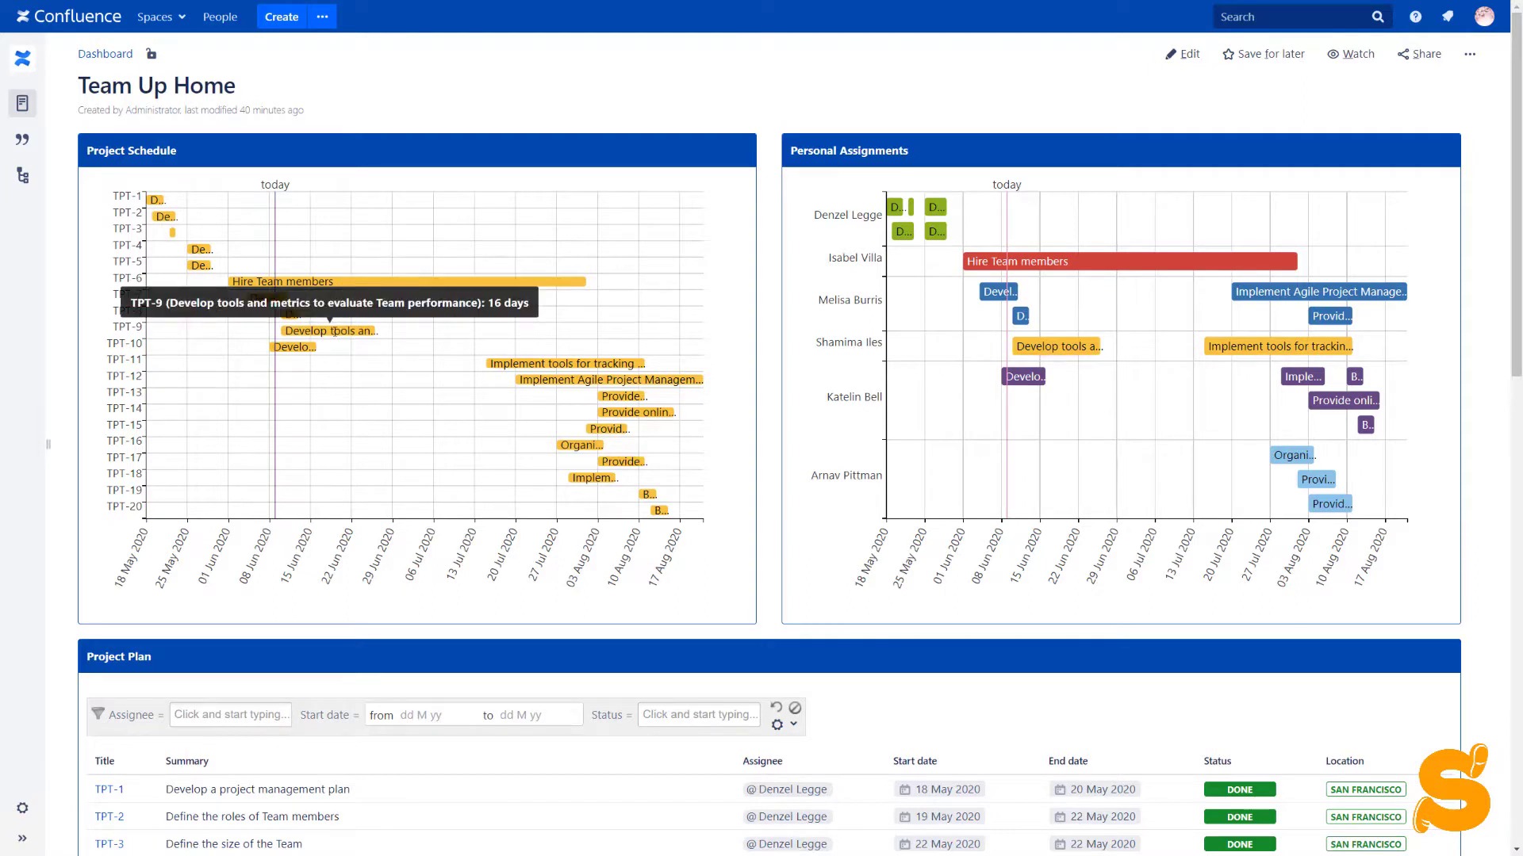
click(333, 332)
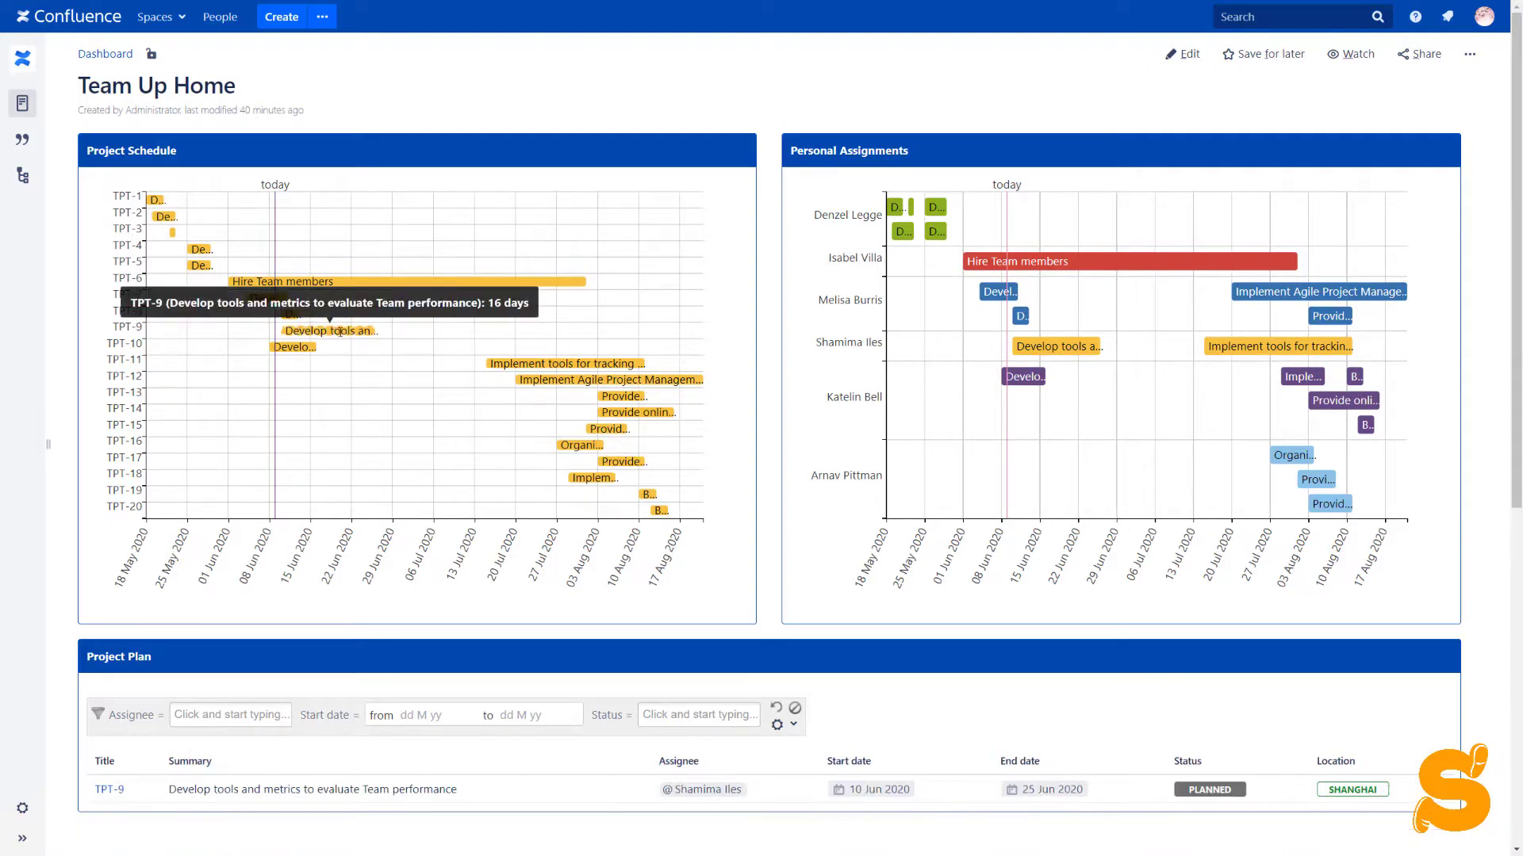
mouse_move(503, 365)
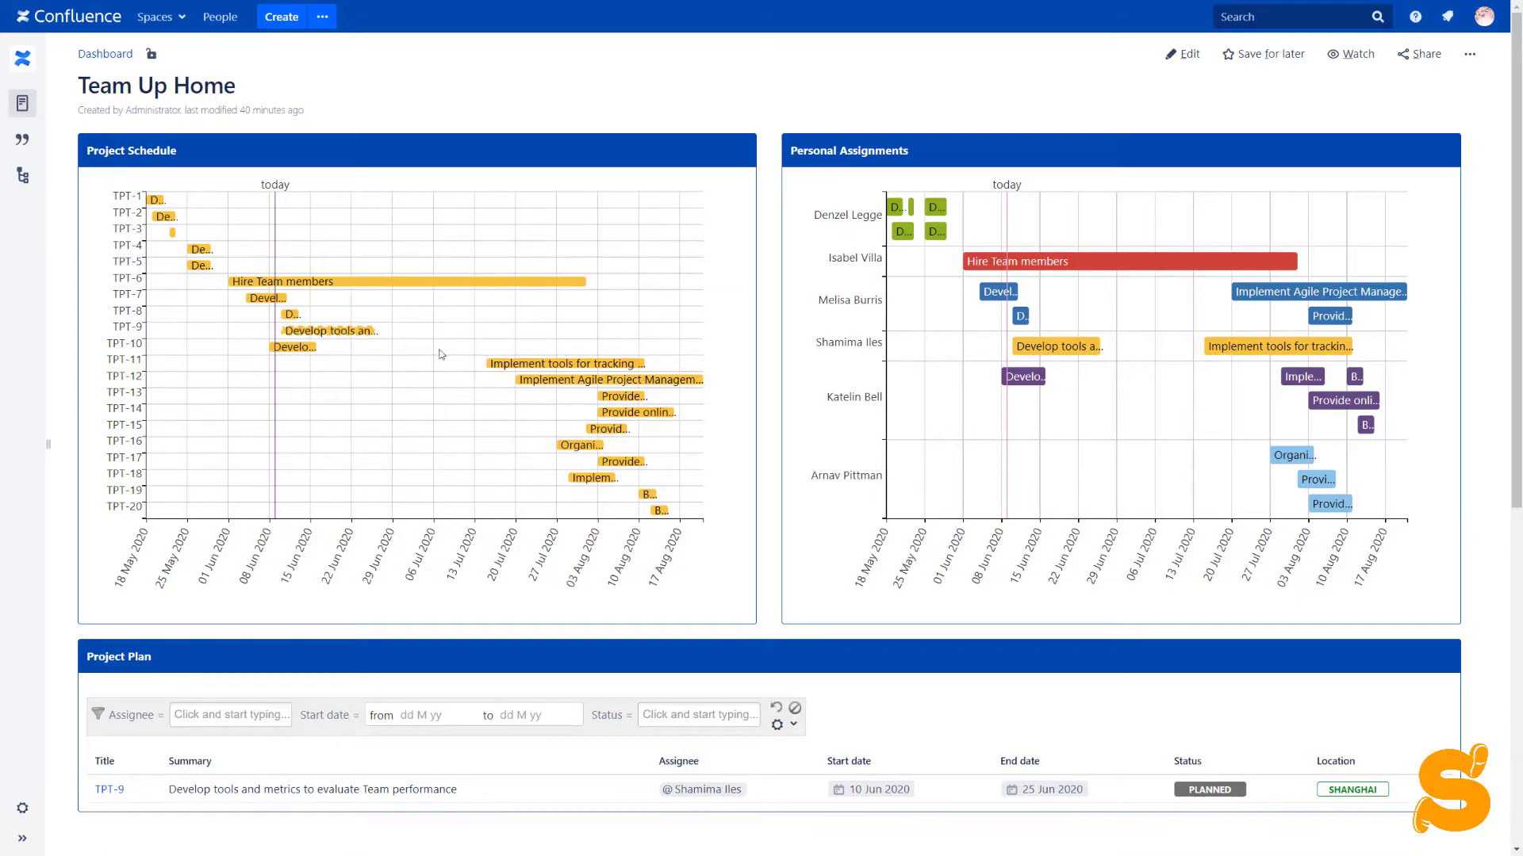
mouse_move(322, 331)
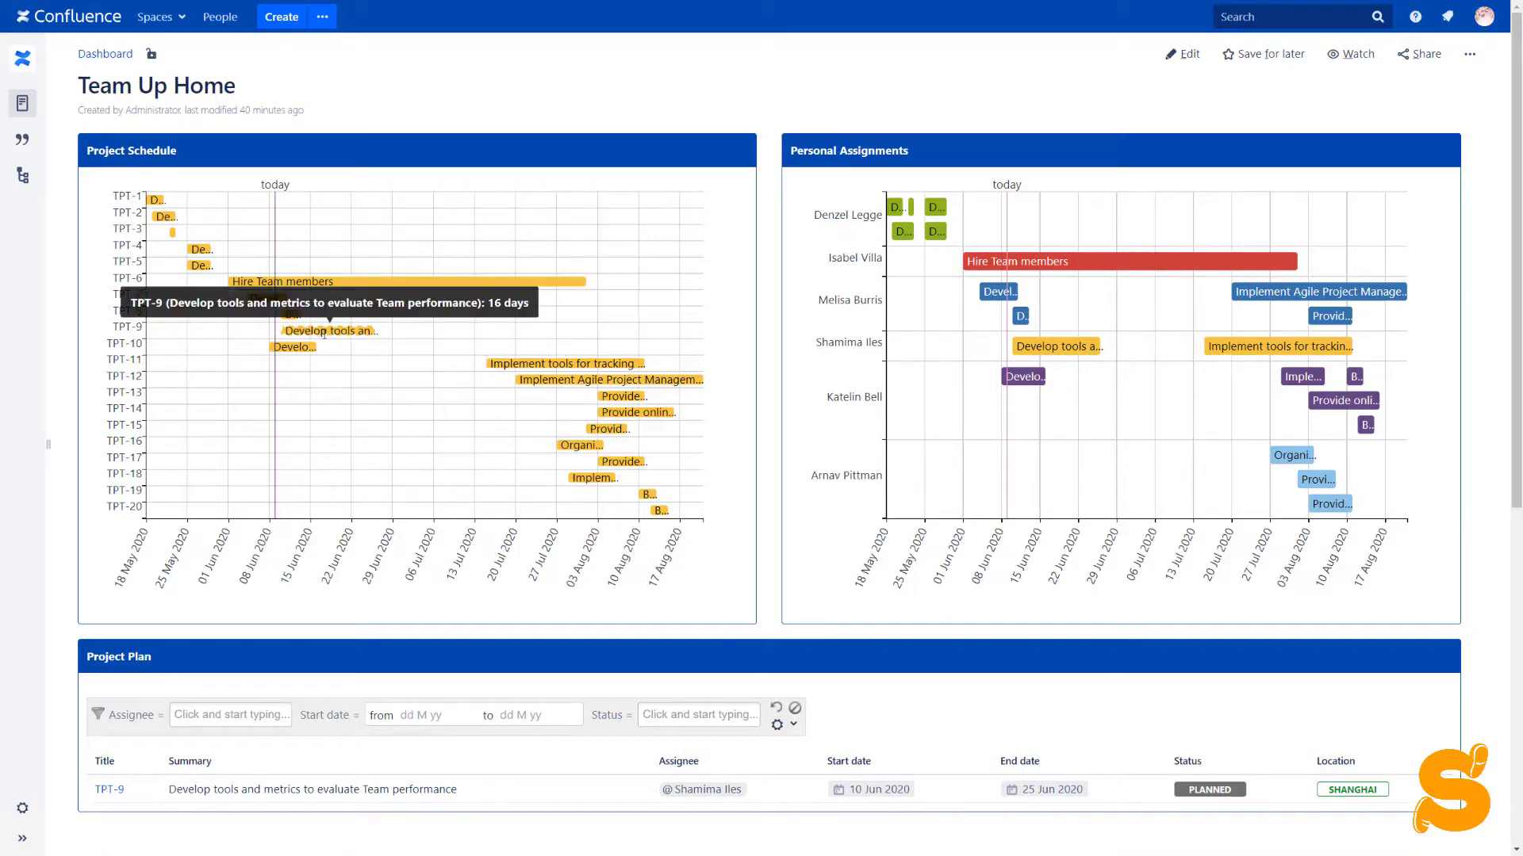
scroll(323, 333, down, 3)
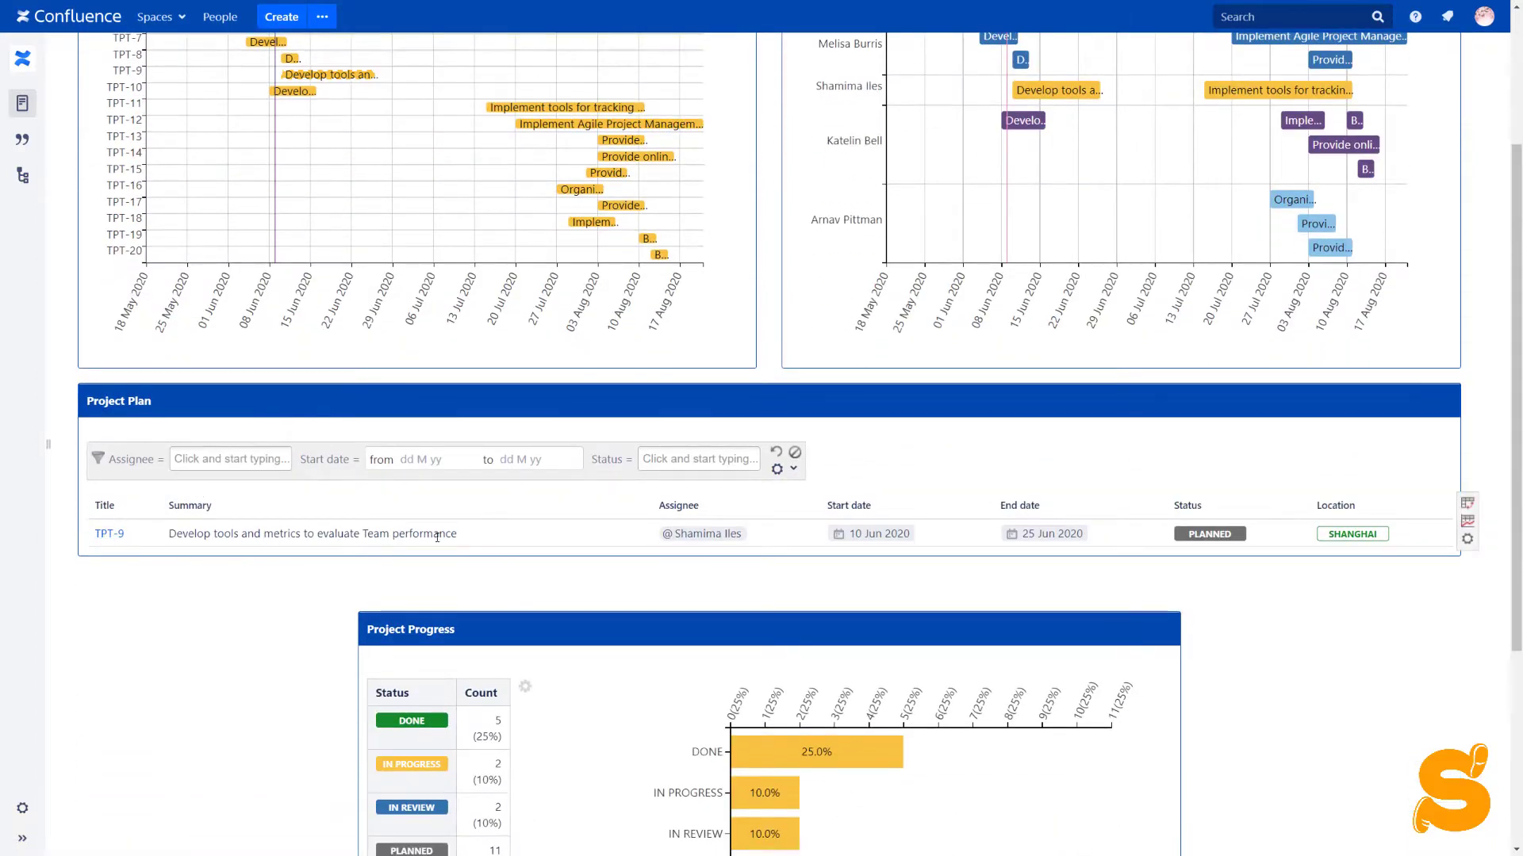
scroll(437, 537, up, 2)
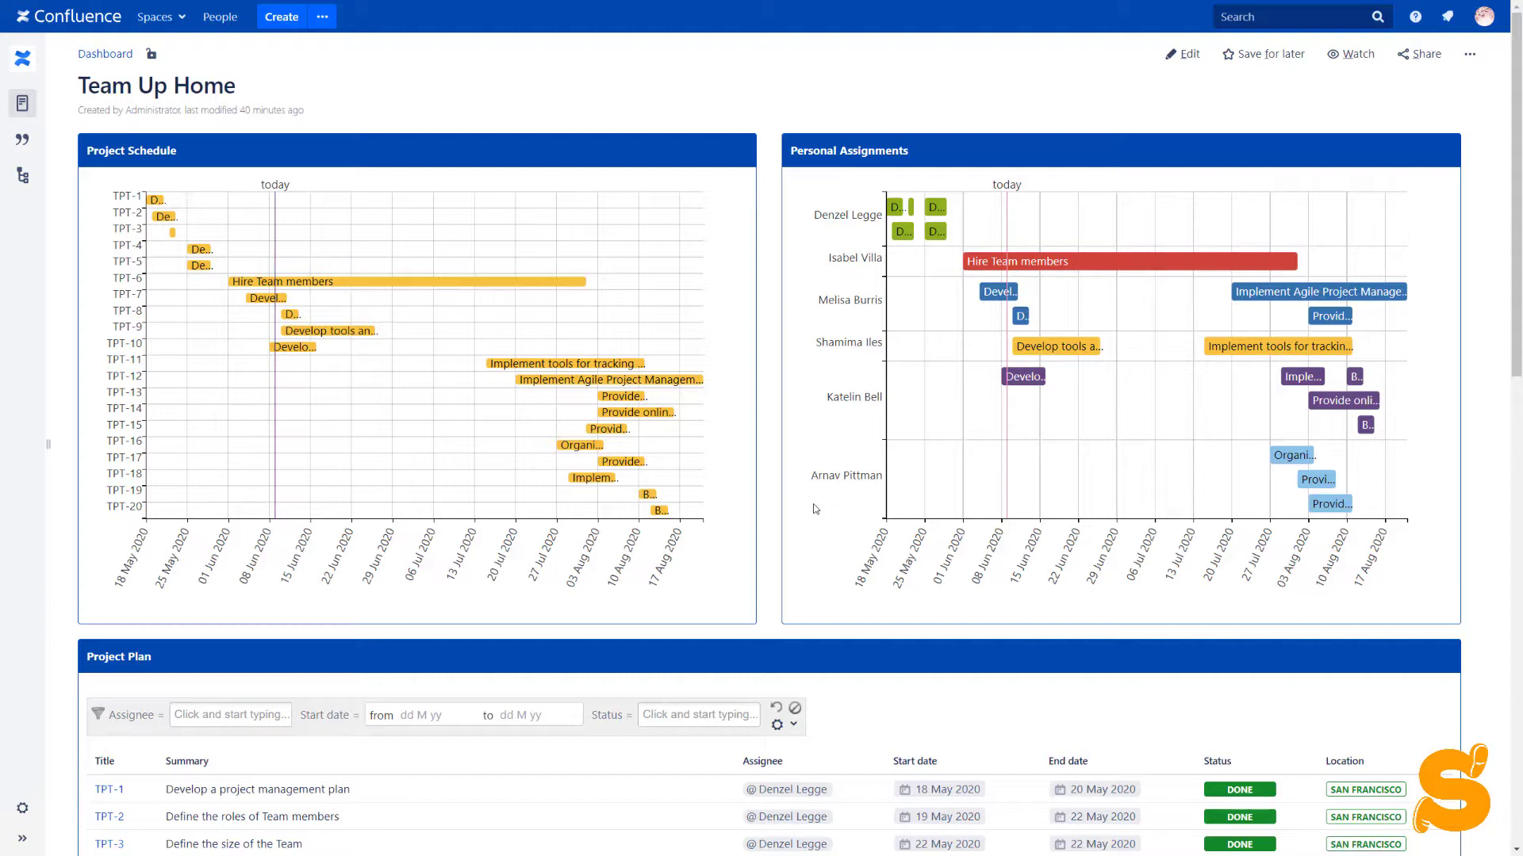
scroll(814, 508, down, 8)
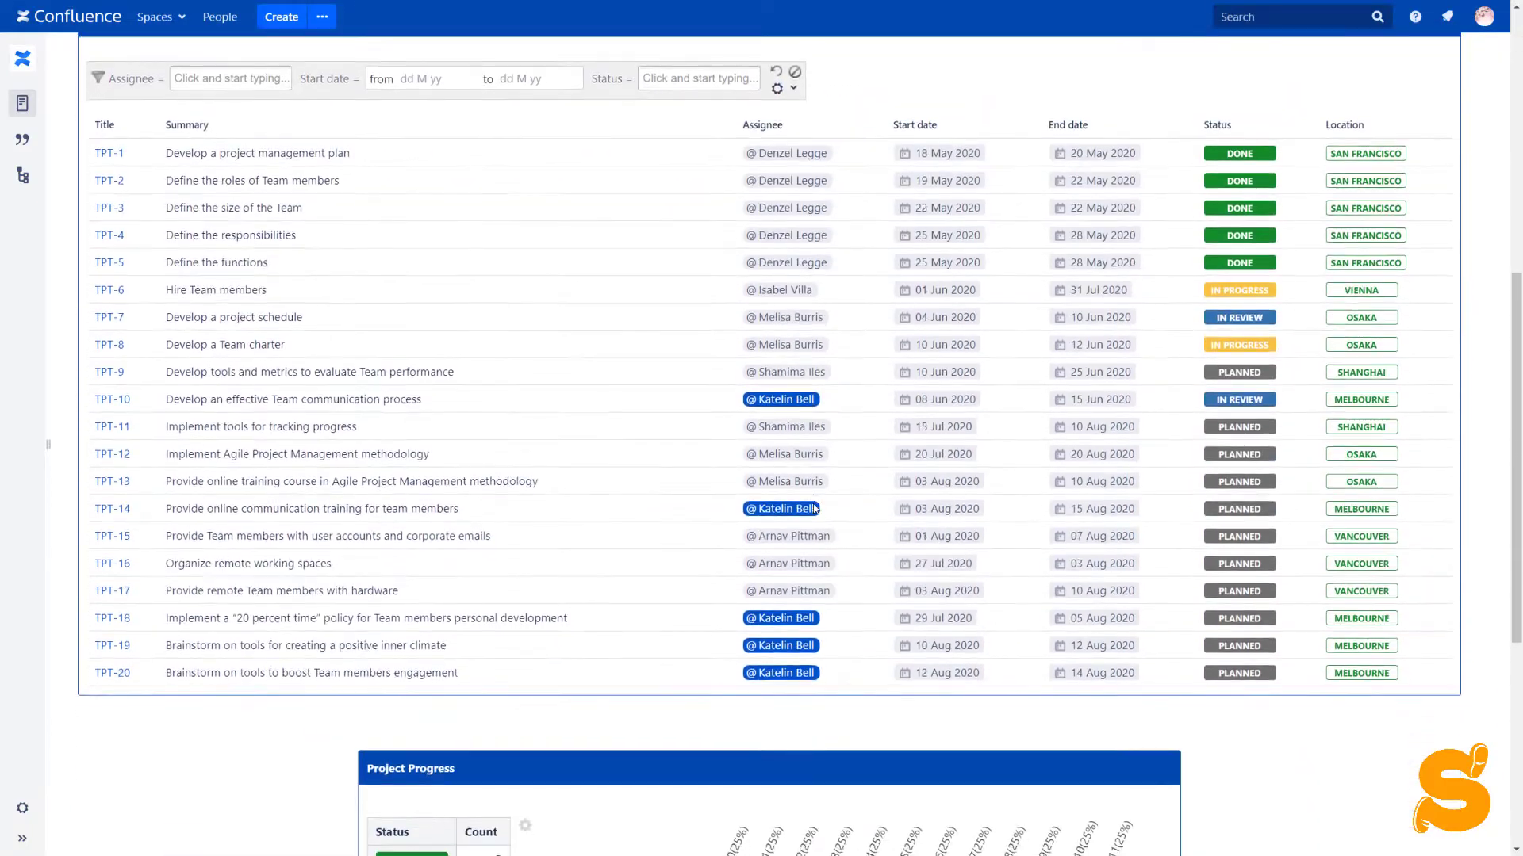
scroll(814, 508, down, 6)
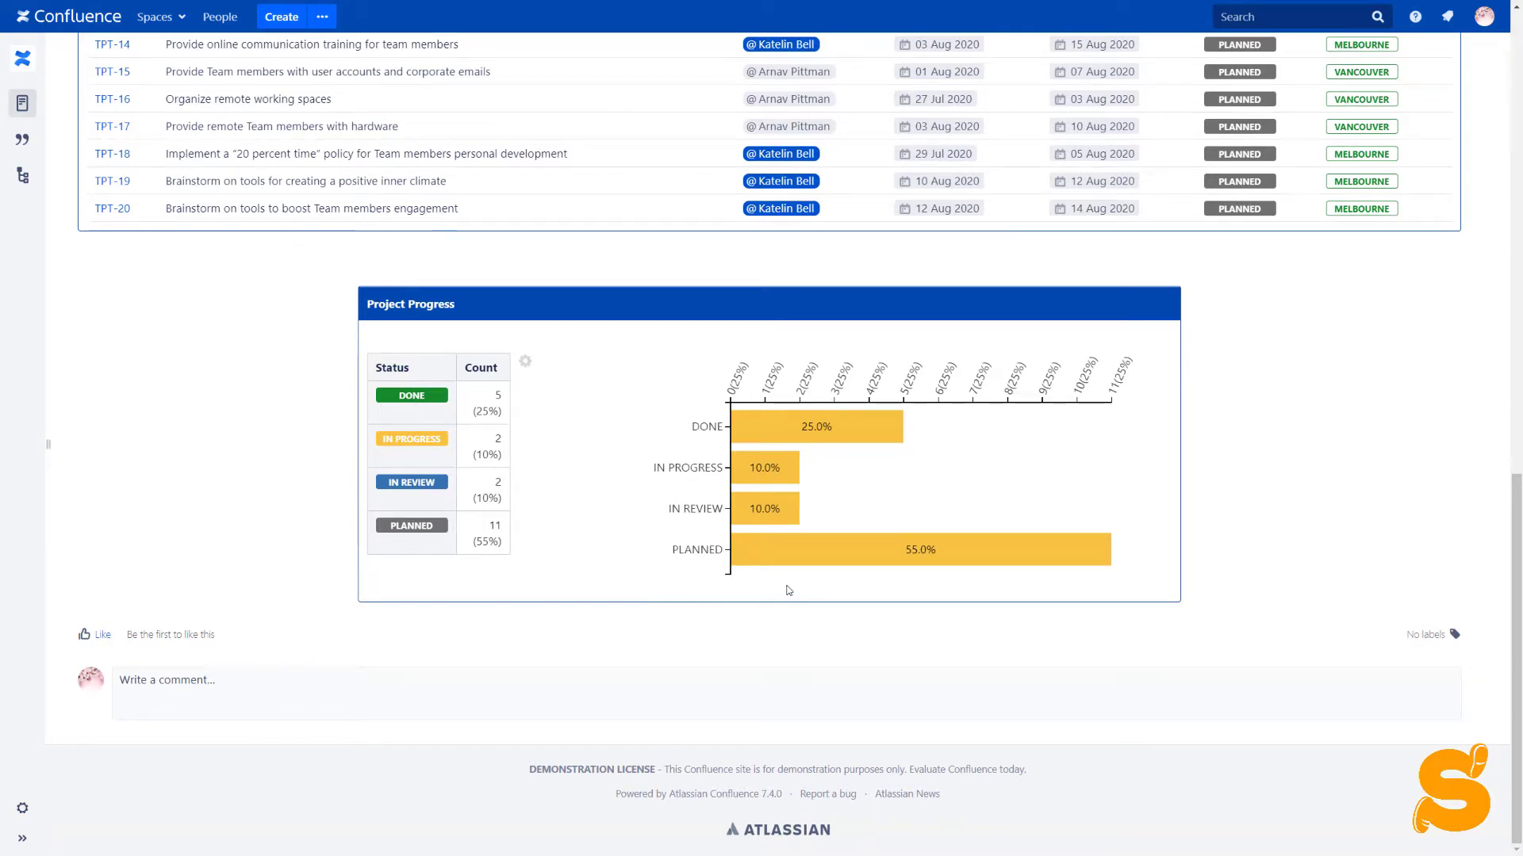
mouse_move(801, 556)
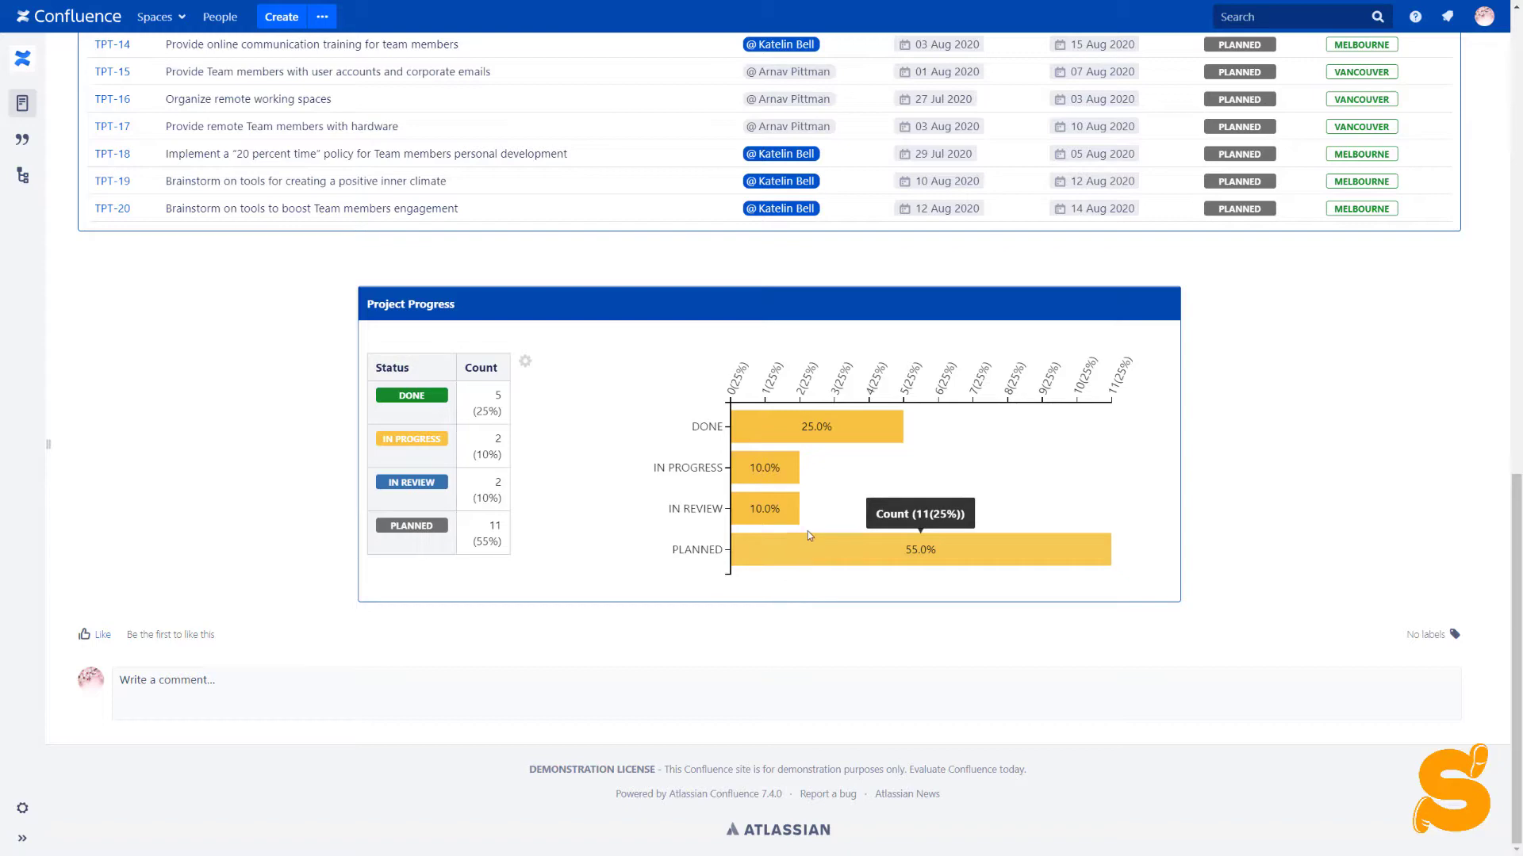
mouse_move(792, 511)
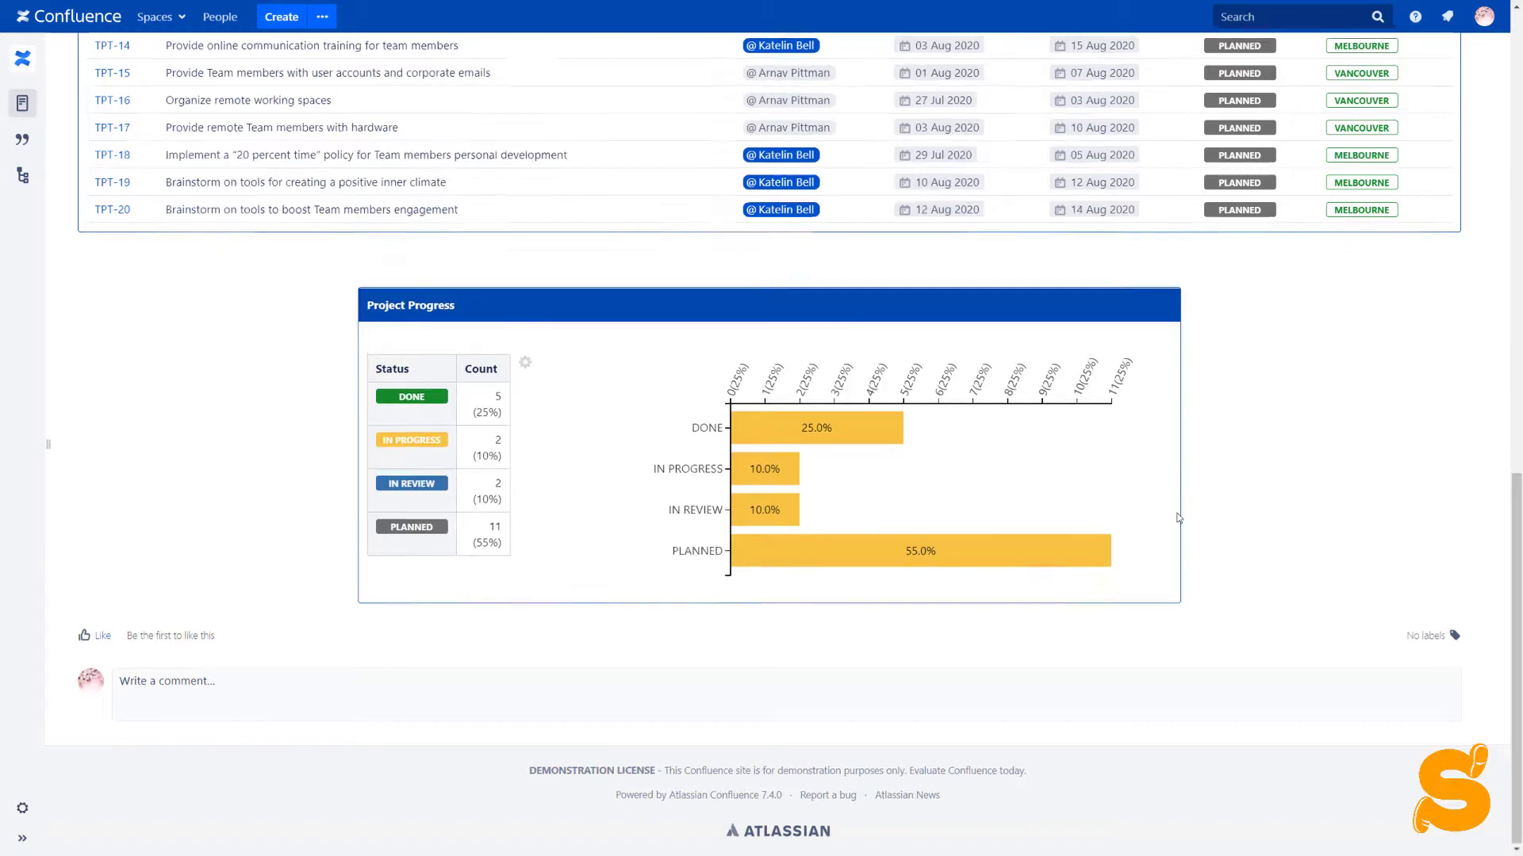
scroll(1175, 511, up, 10)
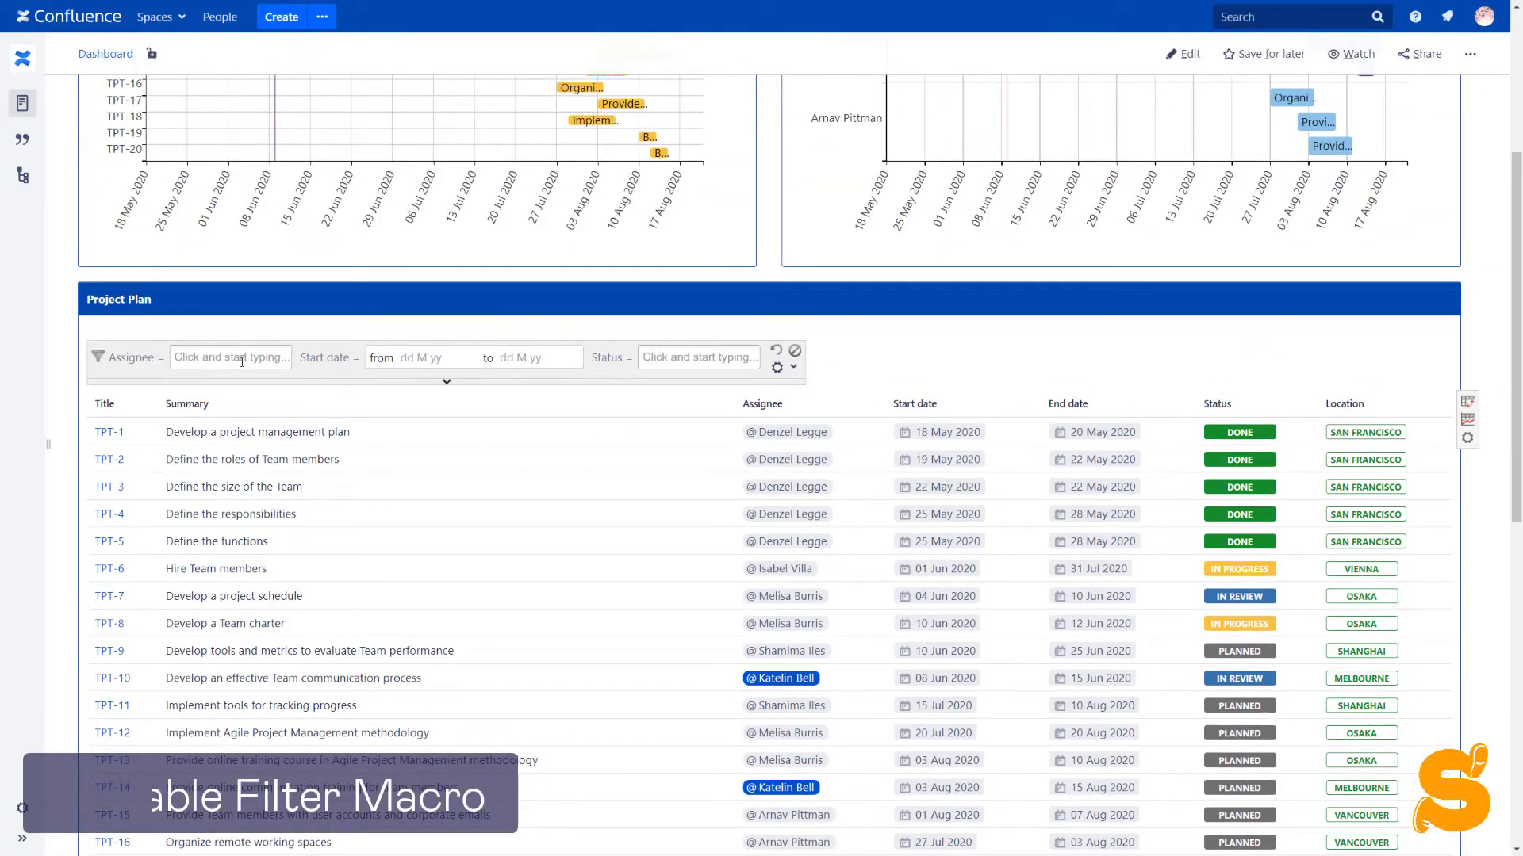
click(241, 358)
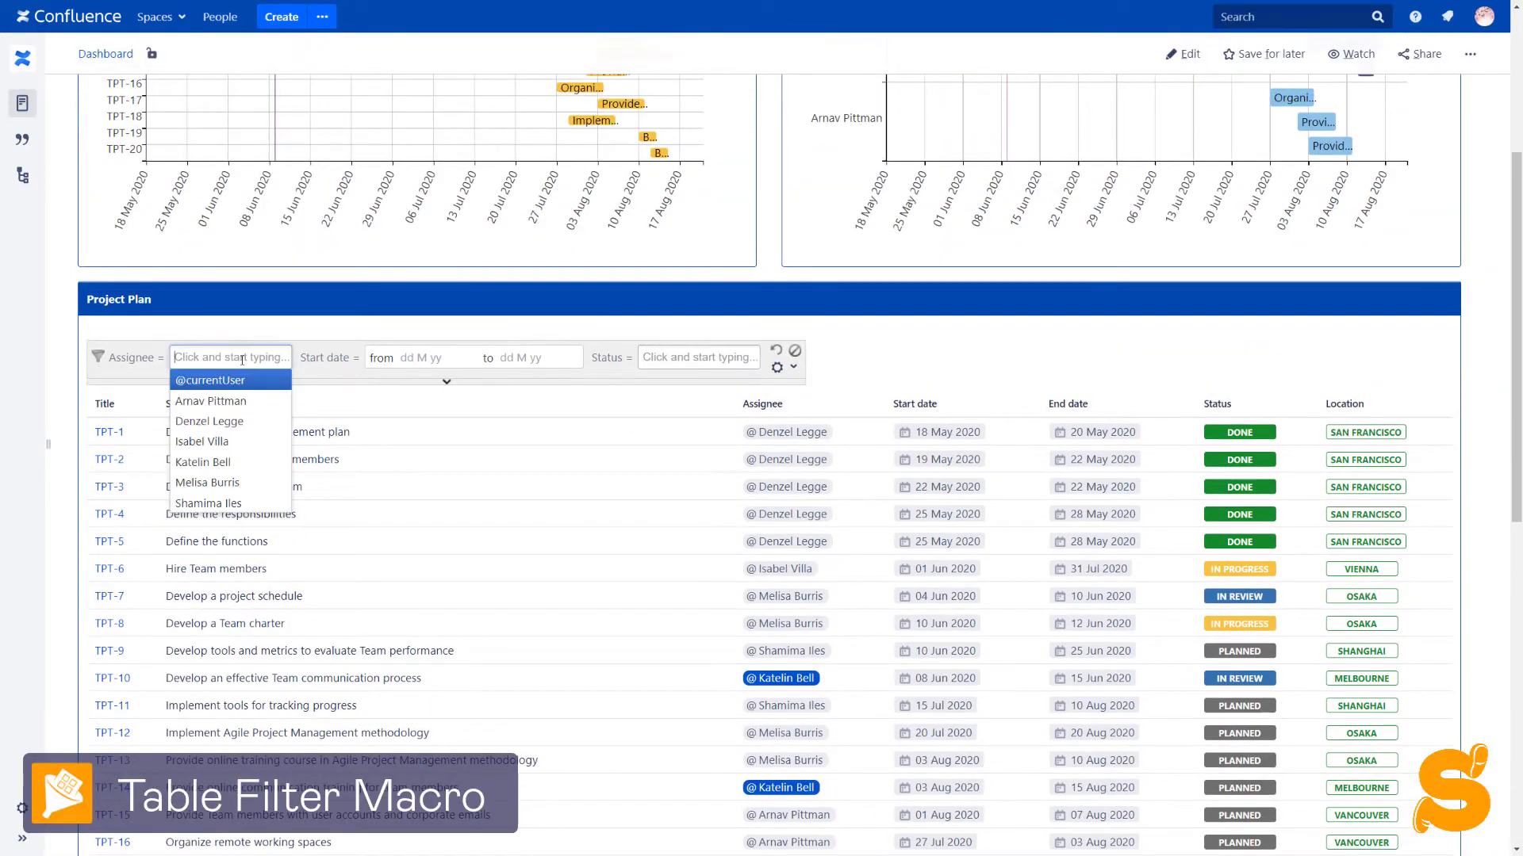
click(209, 382)
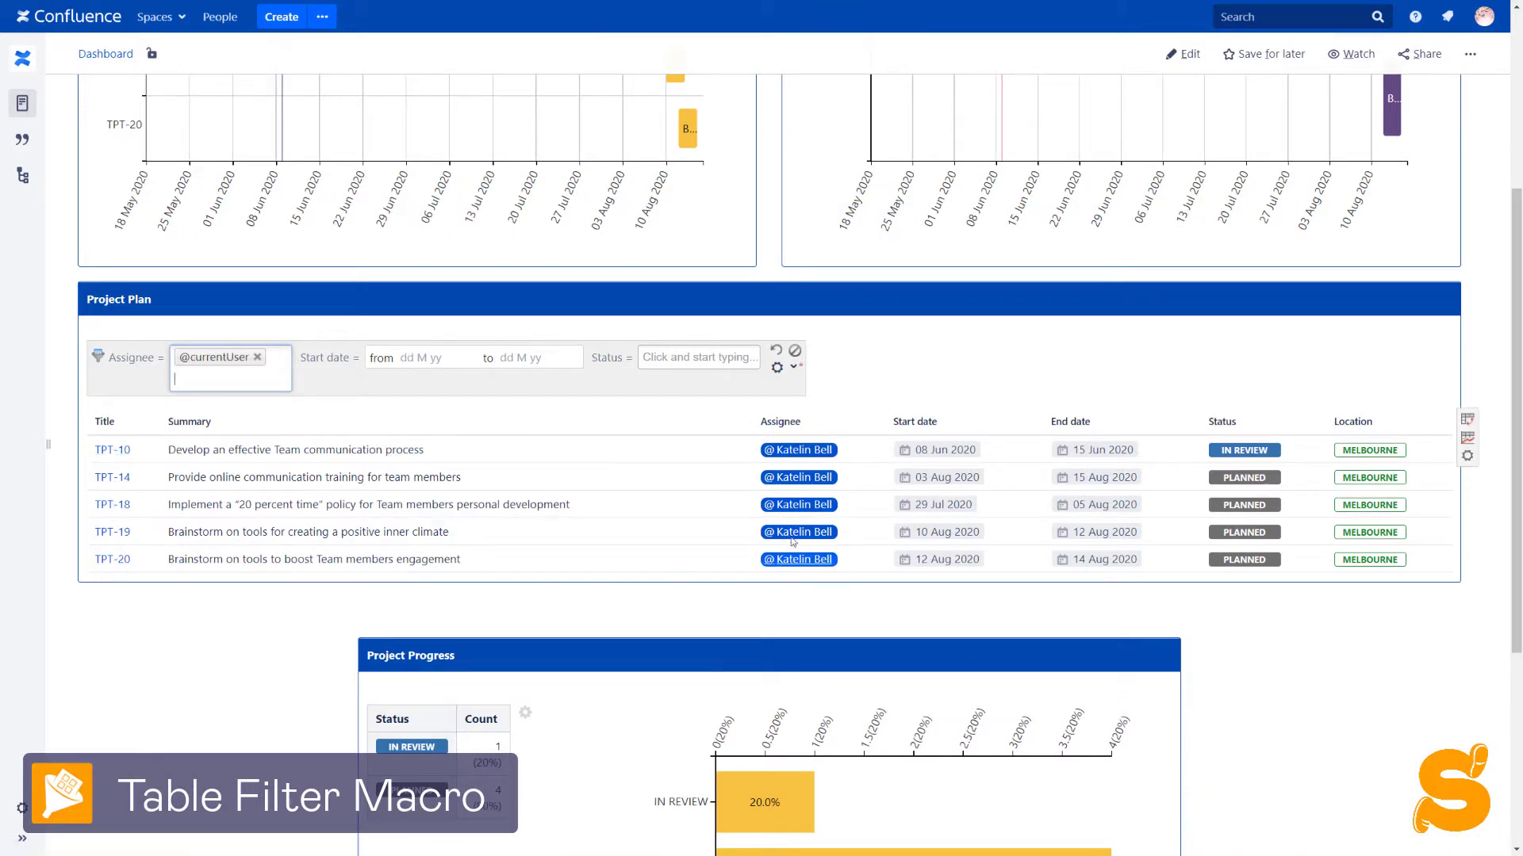
scroll(856, 415, up, 4)
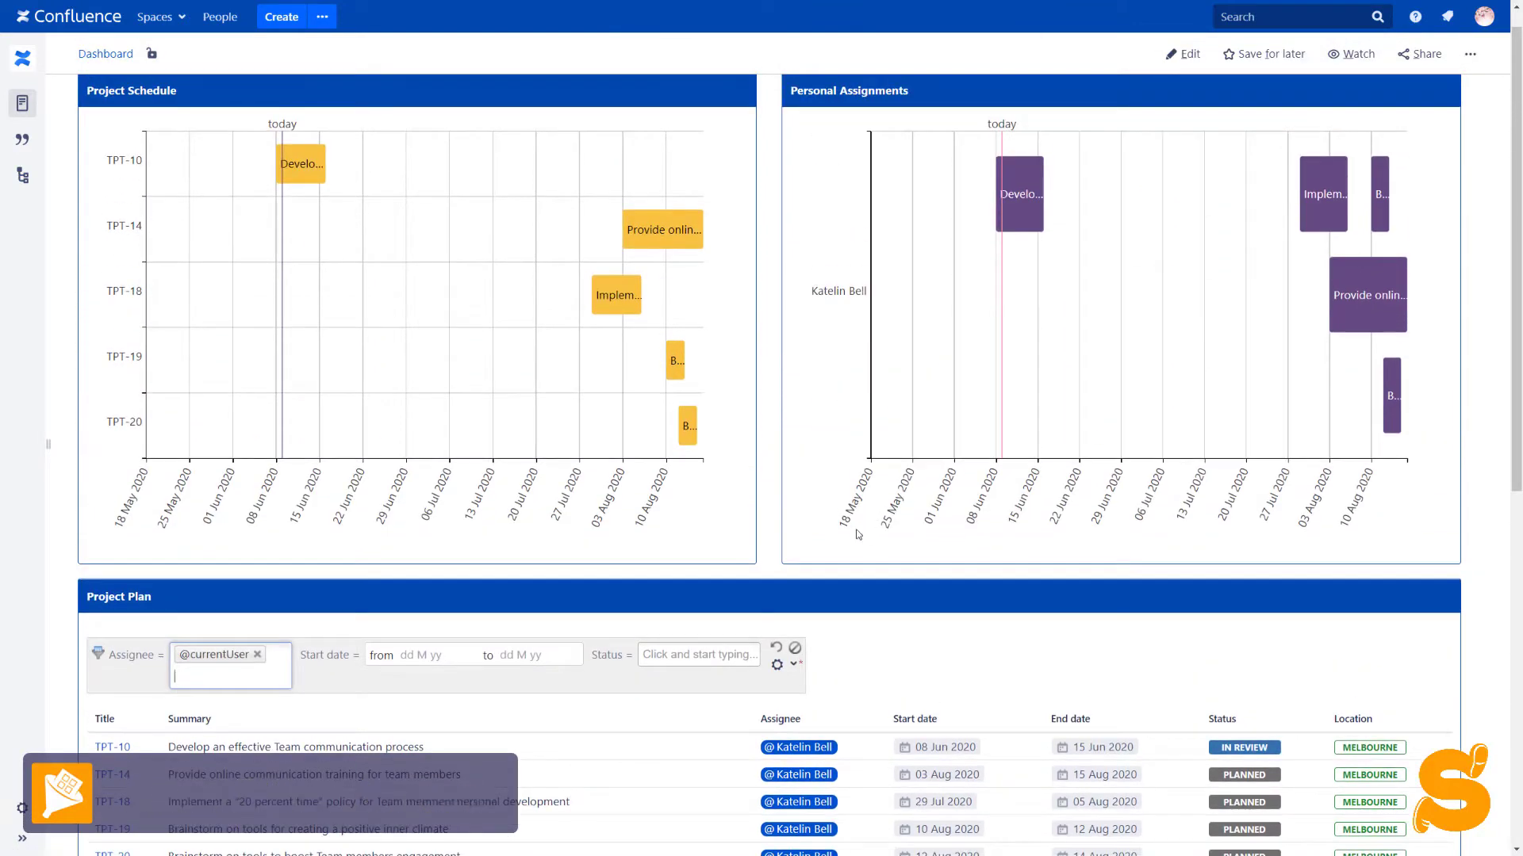
scroll(847, 536, down, 8)
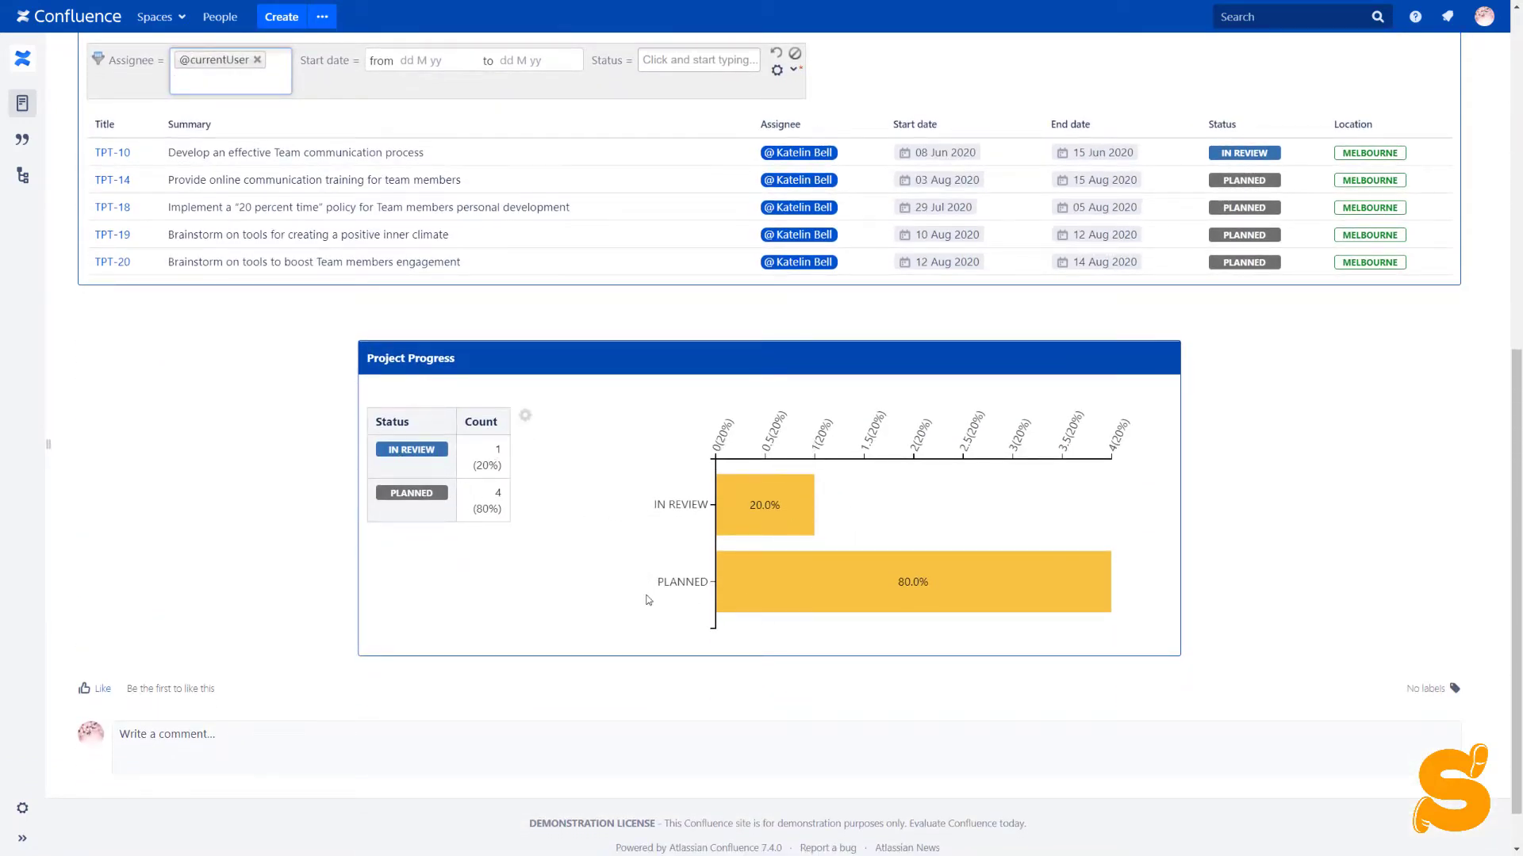
scroll(648, 600, up, 5)
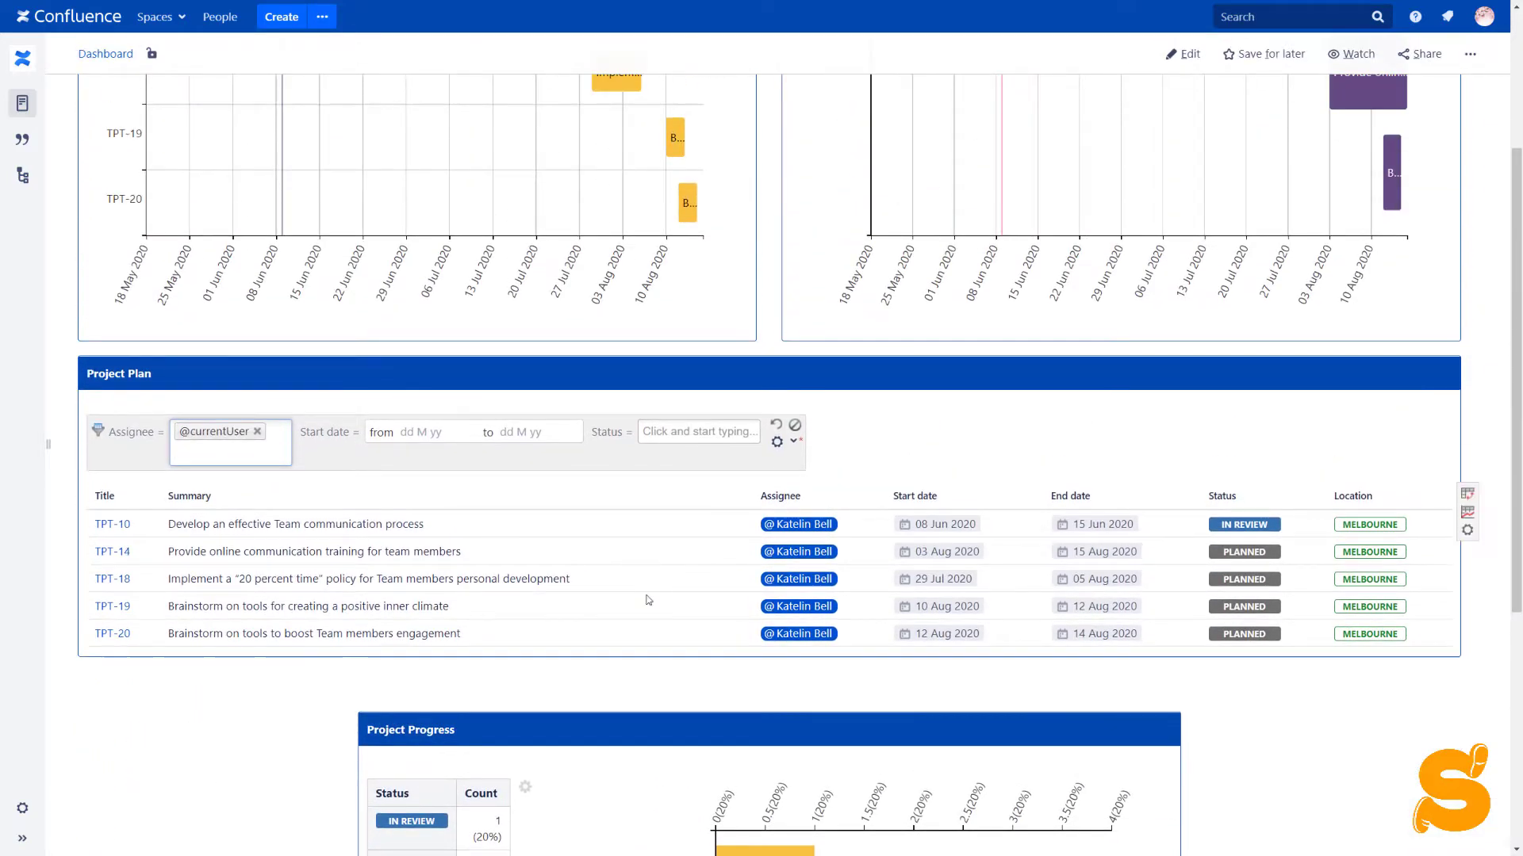
click(775, 424)
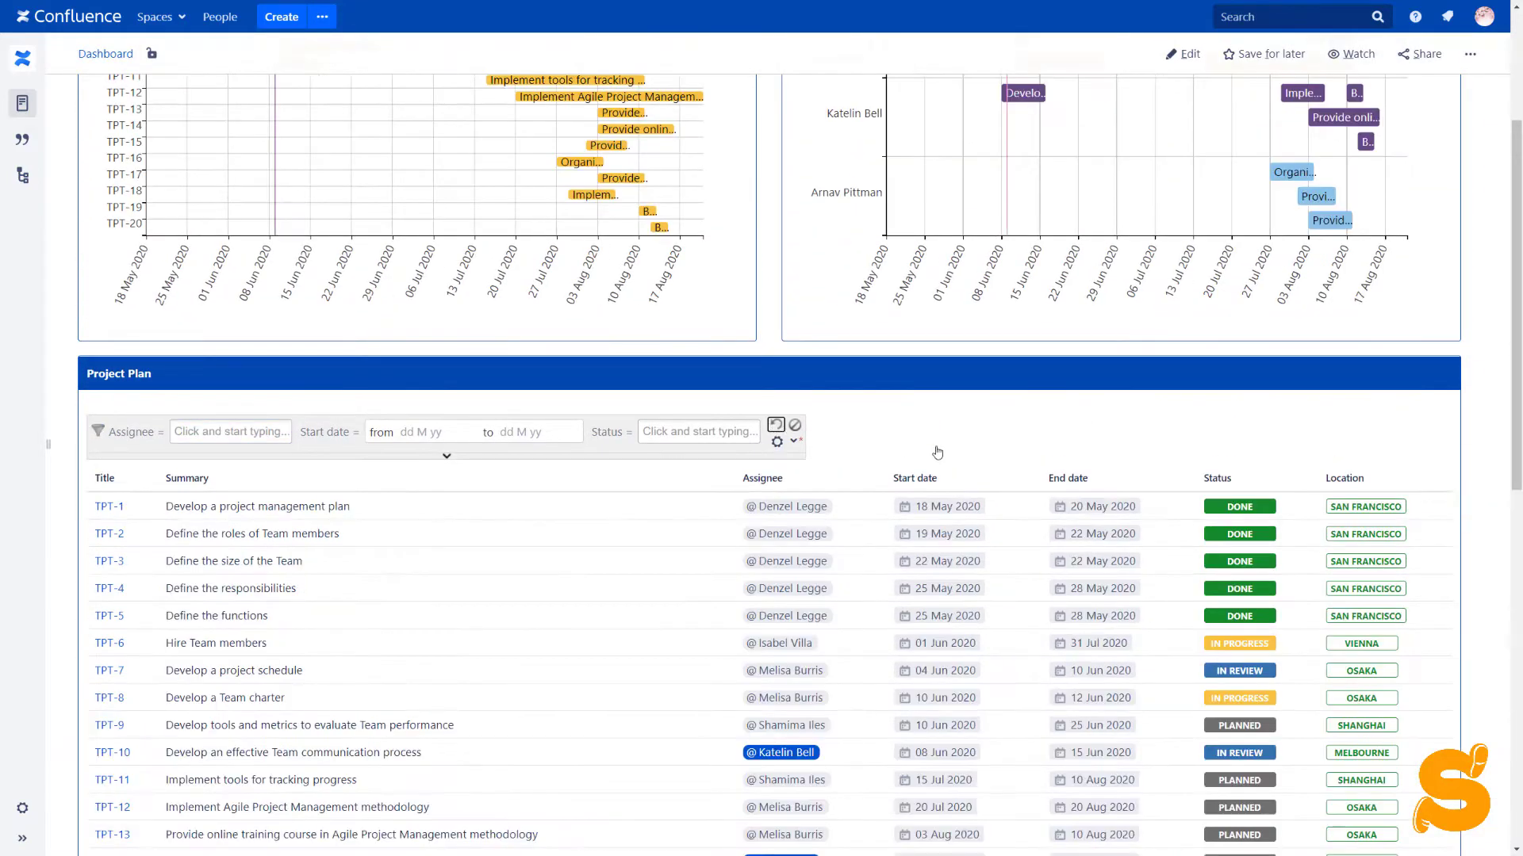
Enter the summary 'Develop an effective Team communication process' and @-mention the assignee
scroll(937, 452, down, 4)
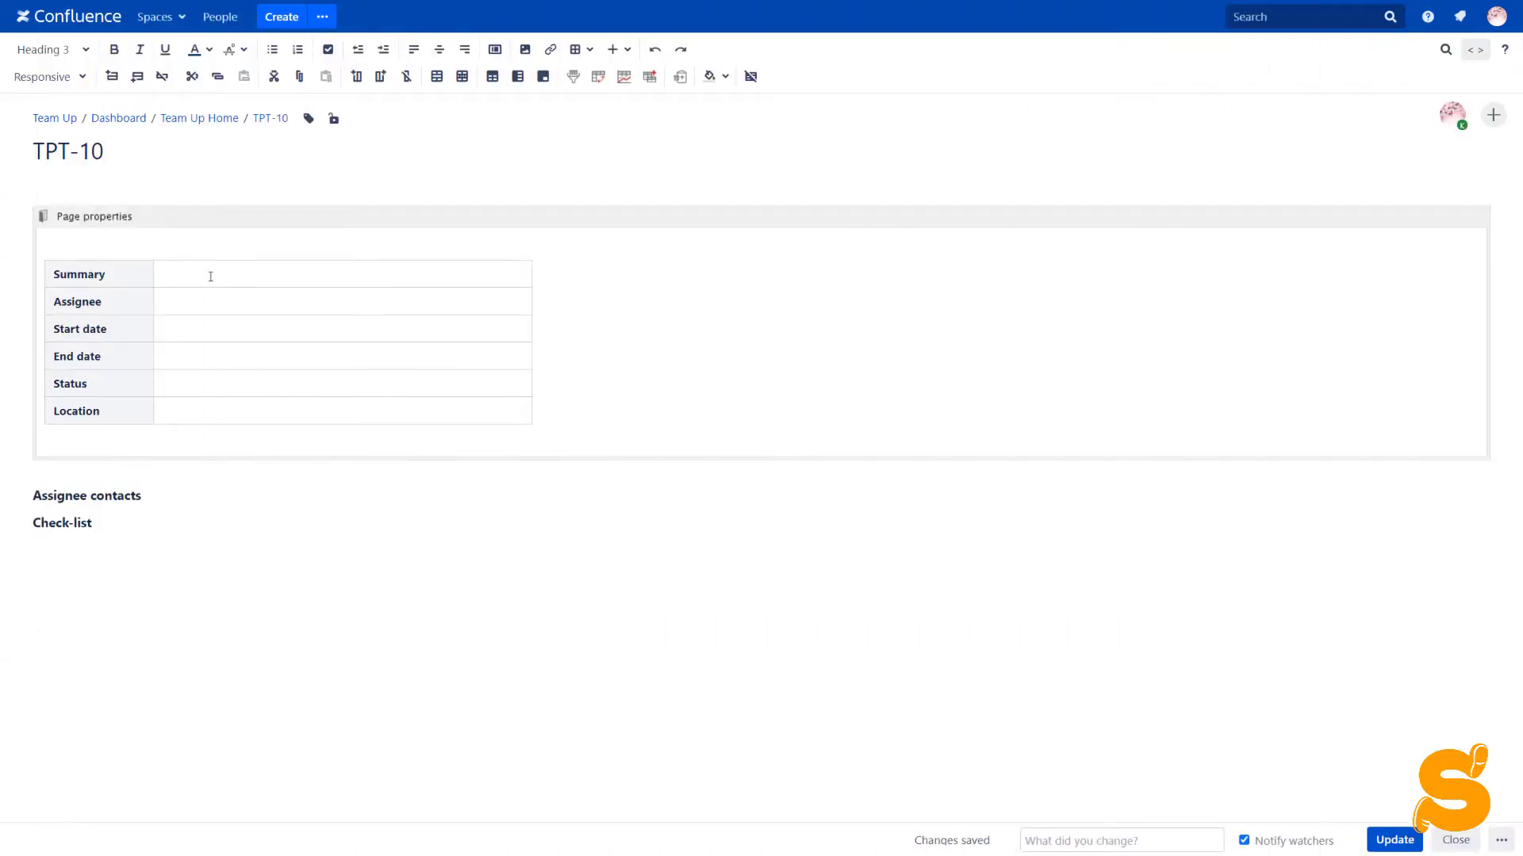
text(Develop an effective Team communication process)
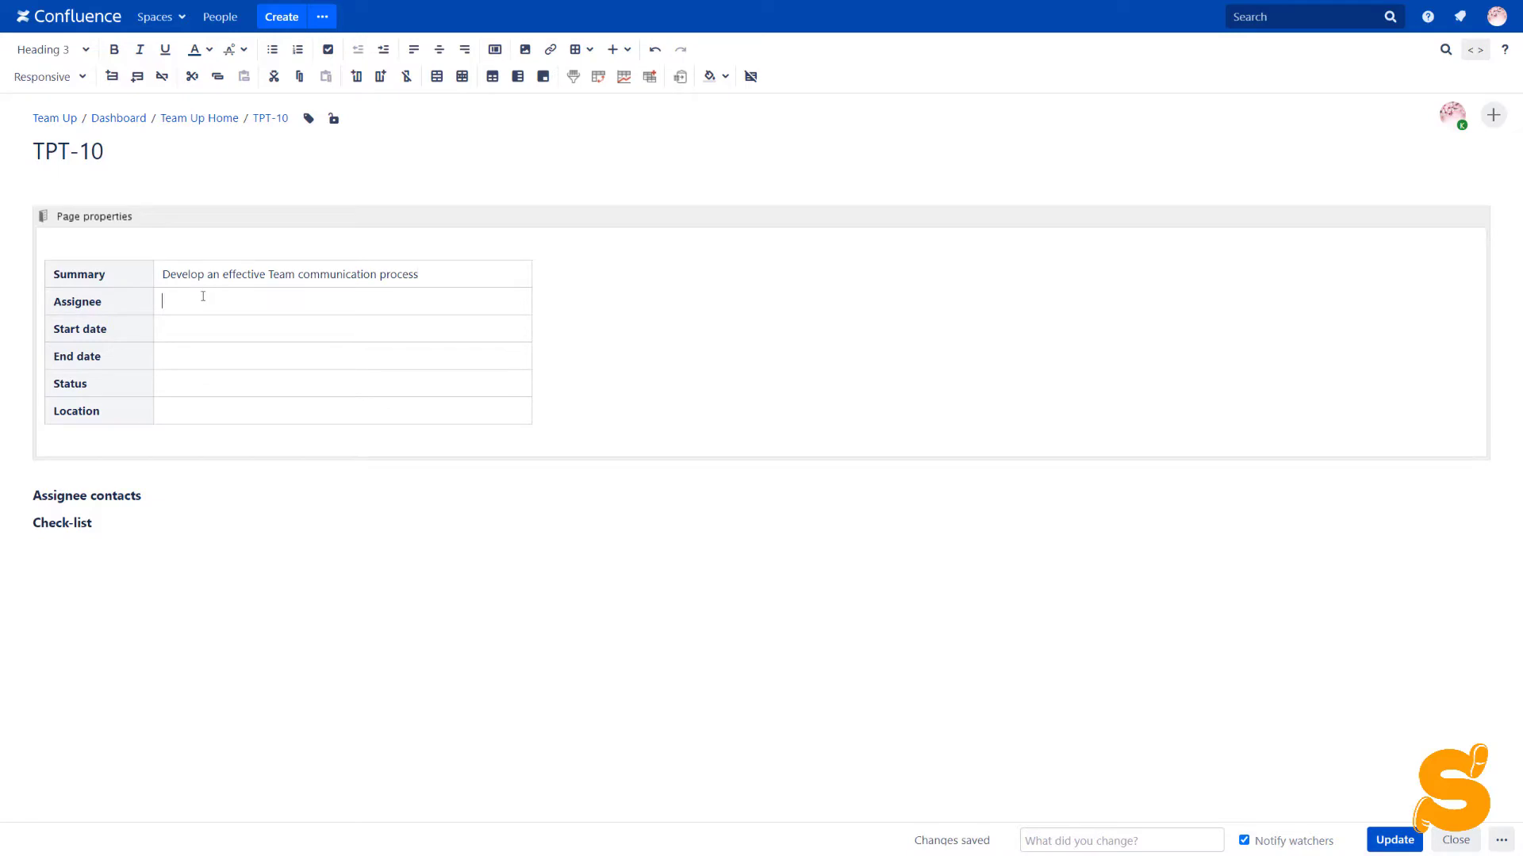
text(@)
click(214, 344)
Insert start date 08 Jun 2020 and end date 15 Jun 2020 using // date pickers
click(214, 326)
text(//)
click(204, 449)
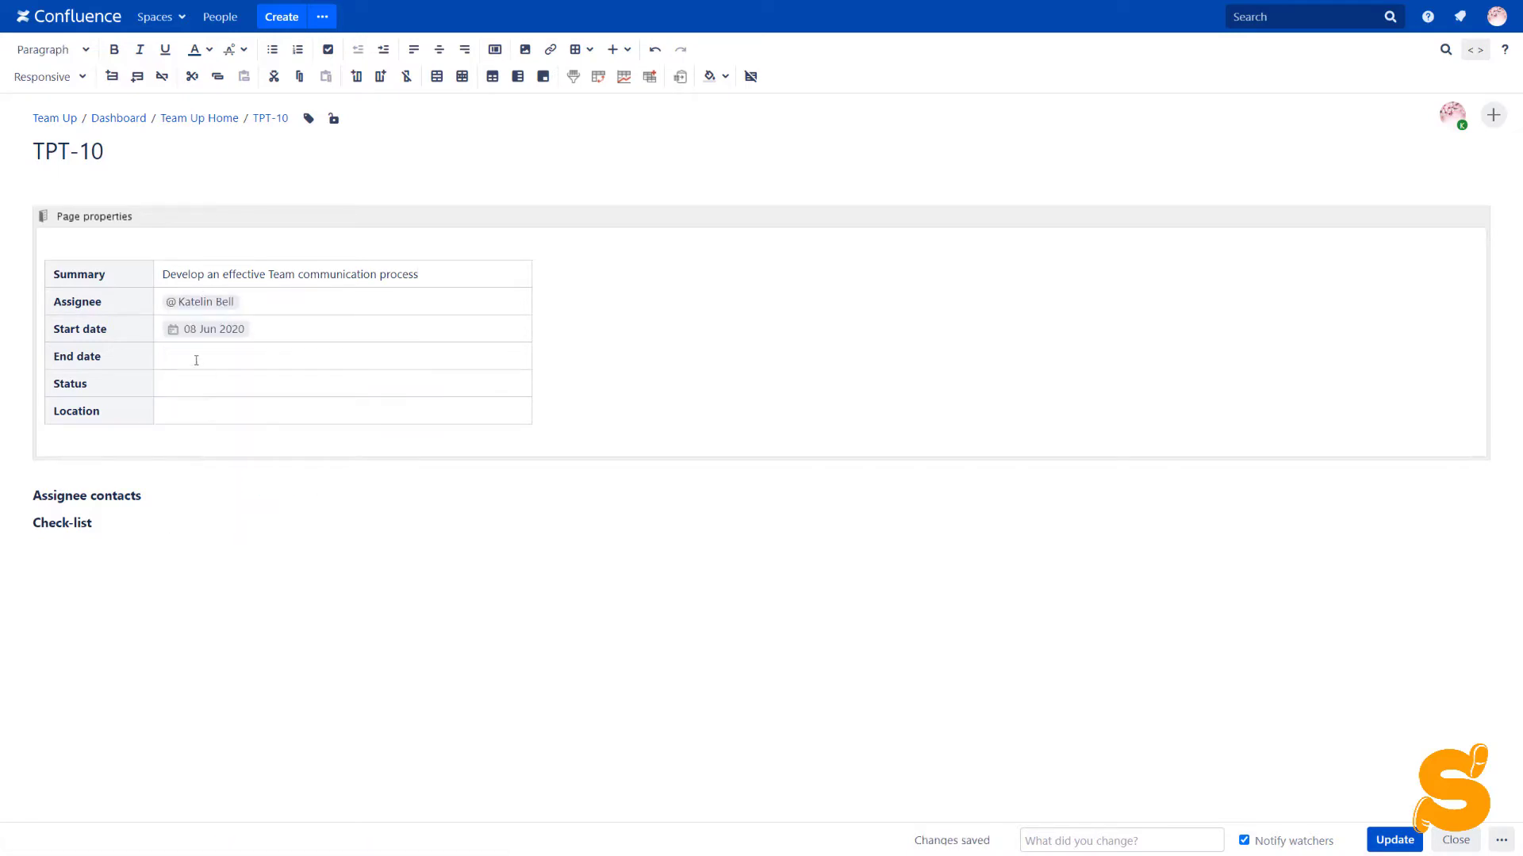
text(// mm-dd-yyyy)
click(204, 498)
click(185, 388)
Insert a Handy Status set to Task Status / Planned, synced to a page label with prefix 'status_'
text({)
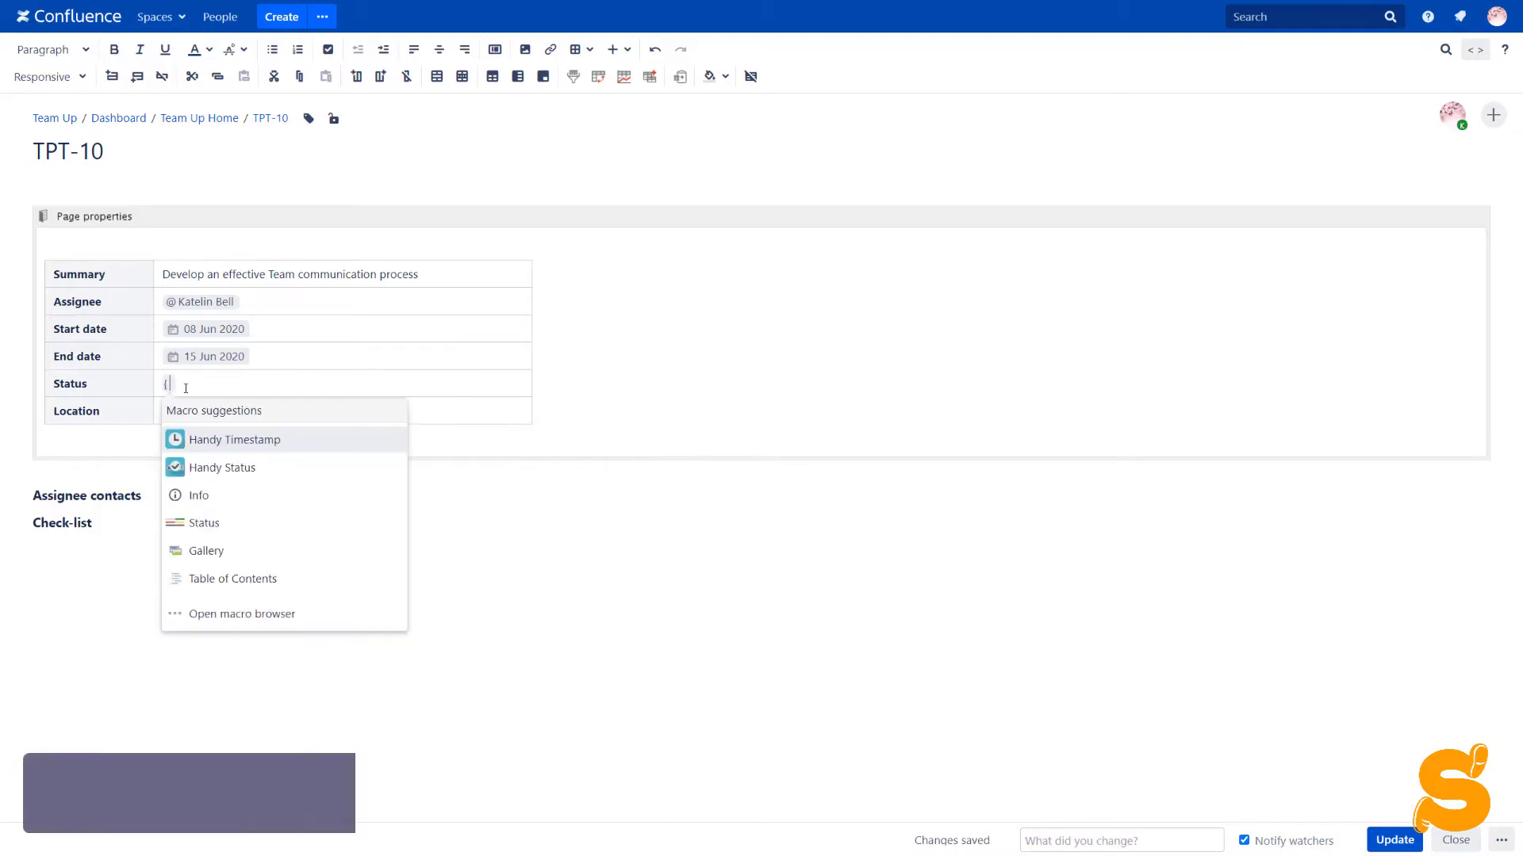
click(208, 466)
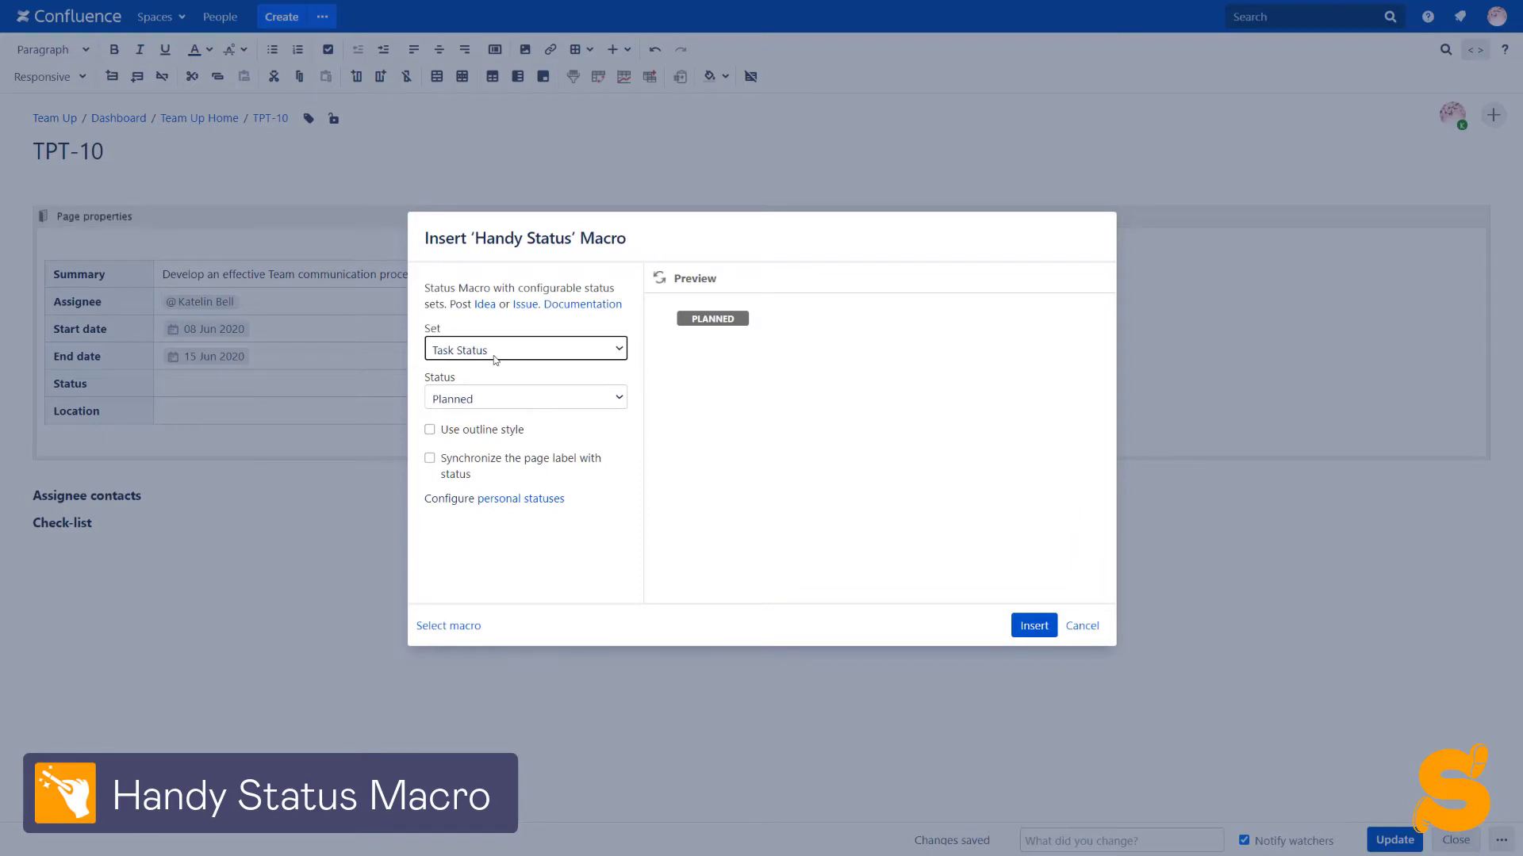
click(495, 359)
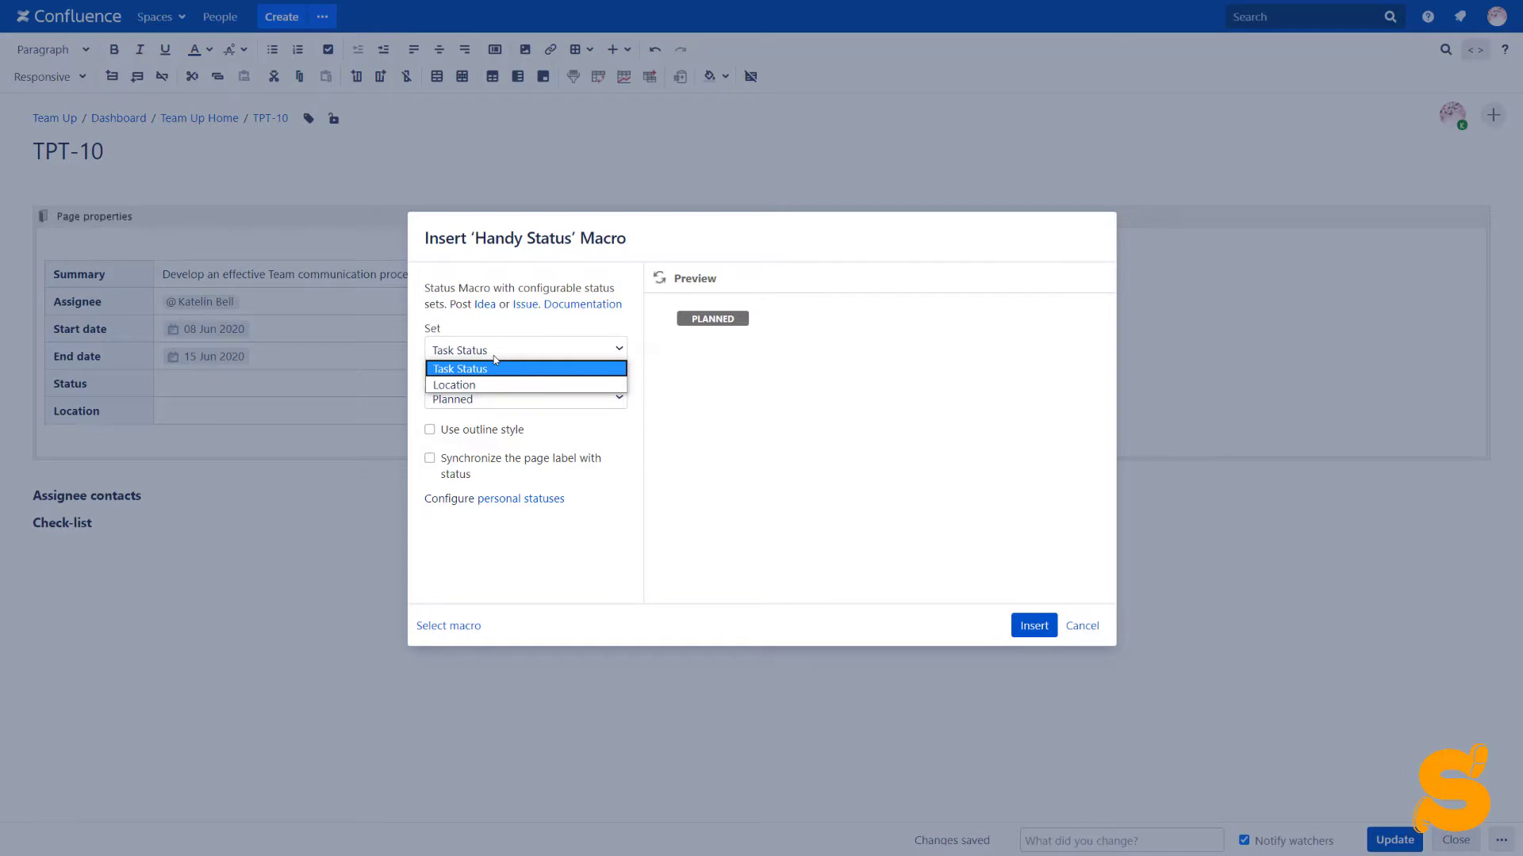
click(495, 366)
click(493, 401)
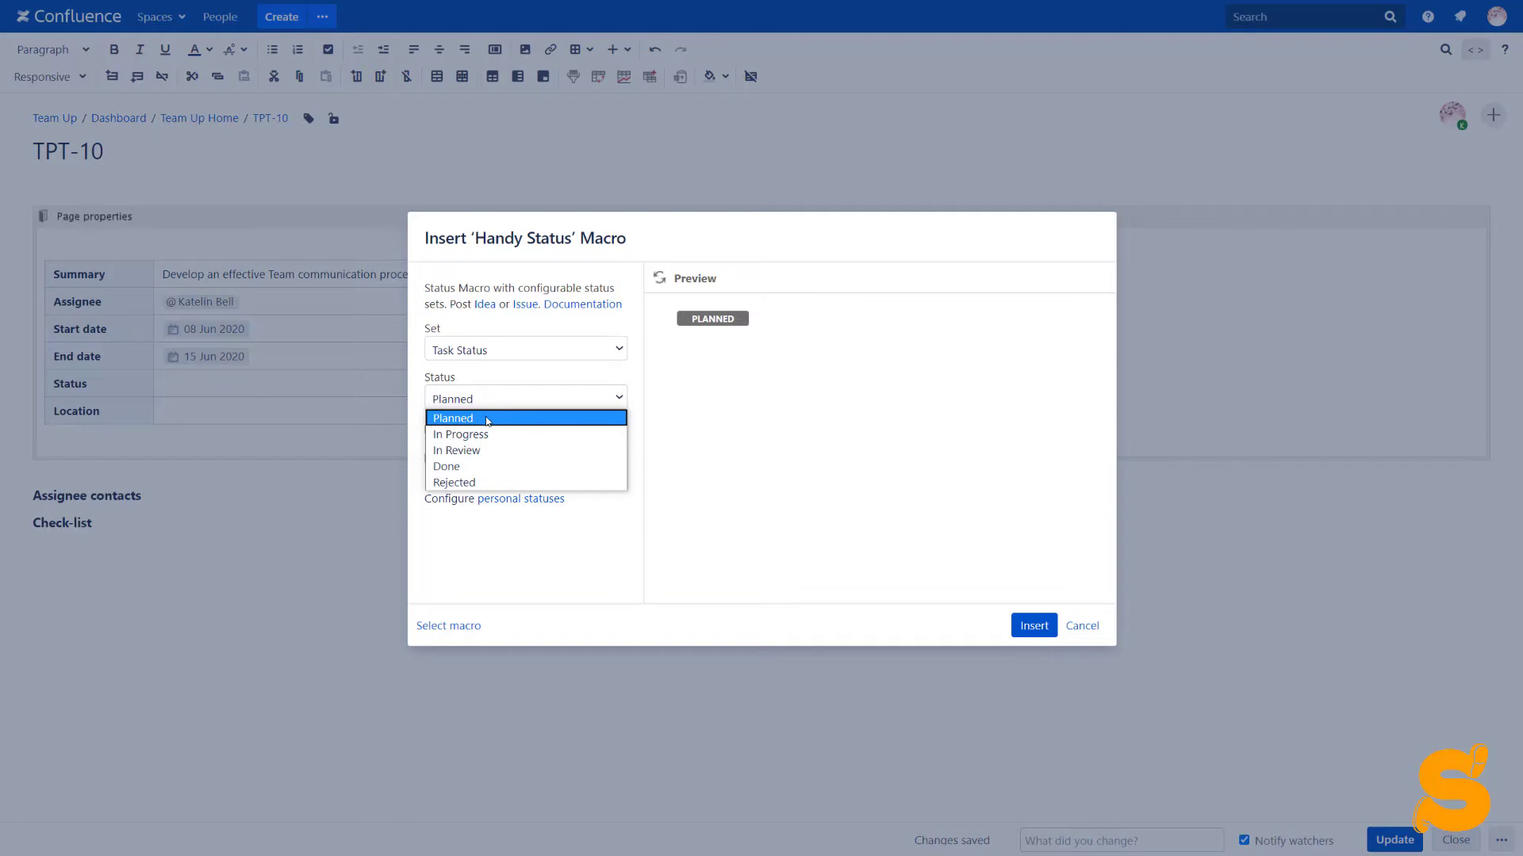
click(486, 420)
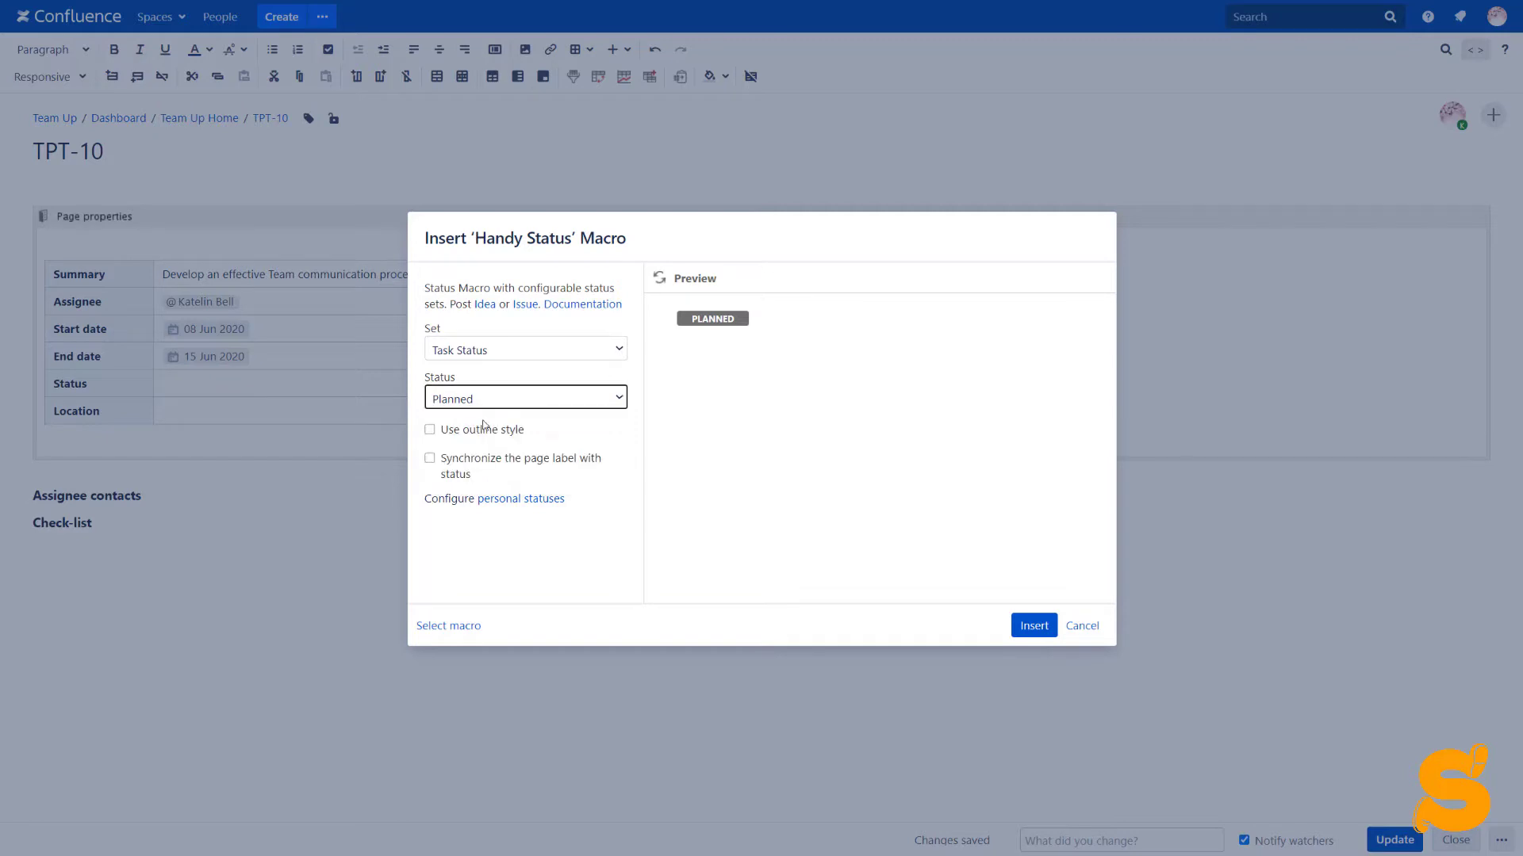
click(430, 459)
click(484, 512)
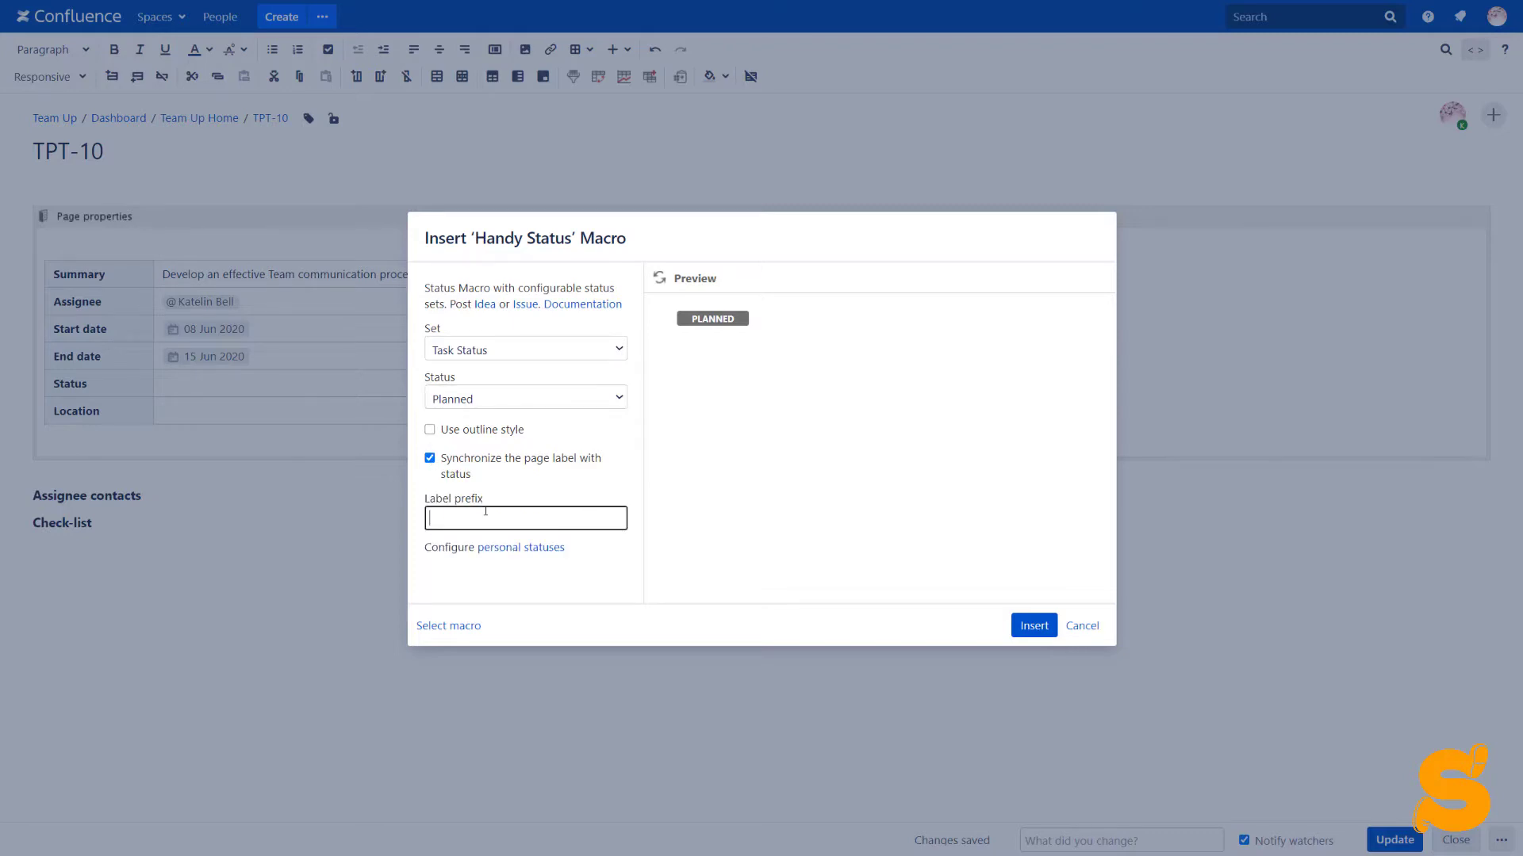
text(status_)
click(1020, 628)
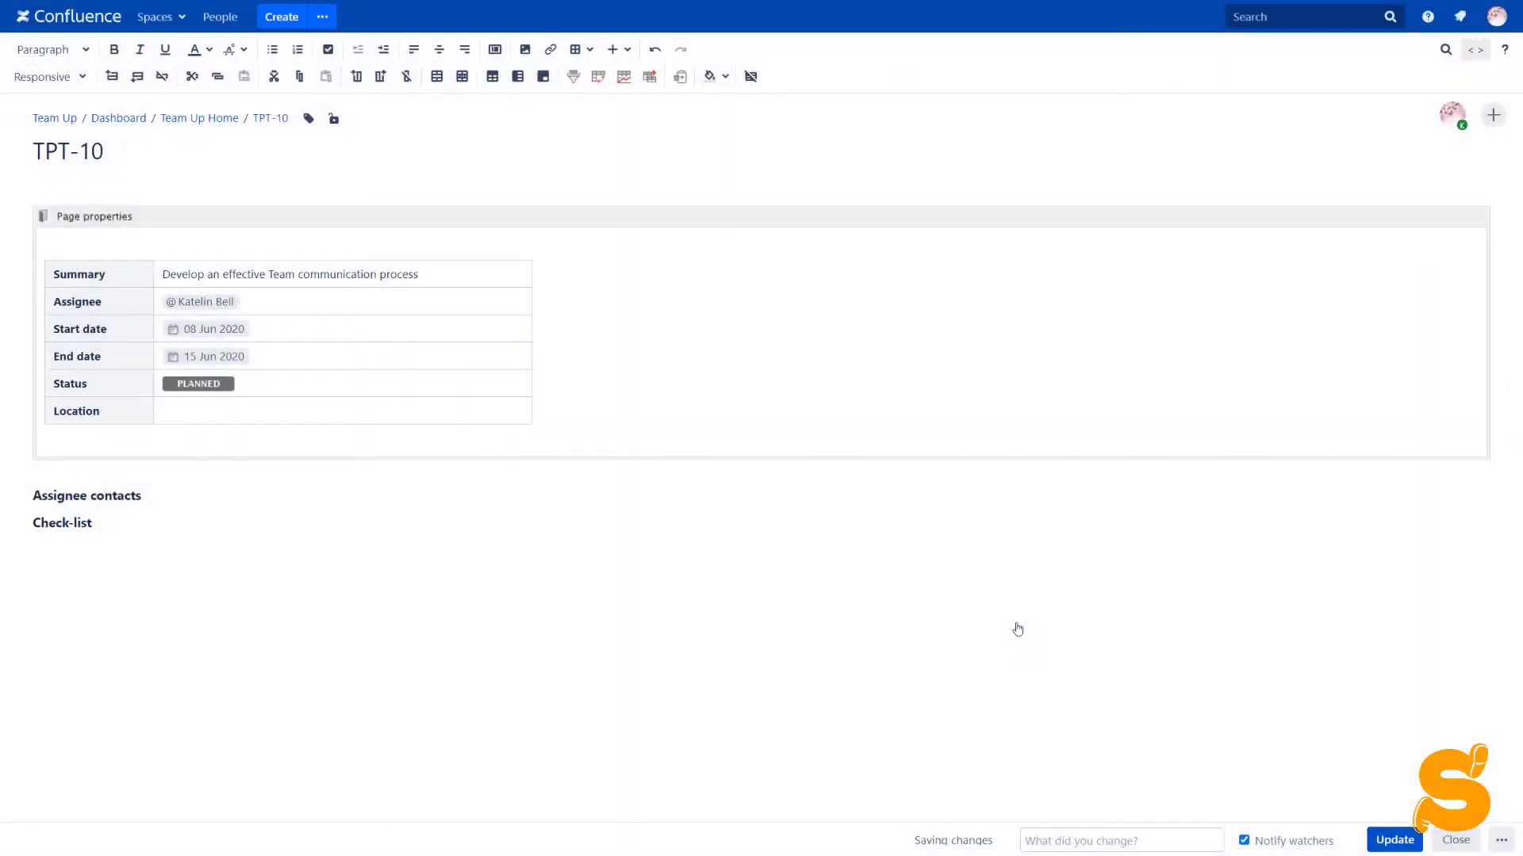
Insert an outlined Handy Status from the Location set showing MELBOURNE in the Location cell
click(406, 413)
text({)
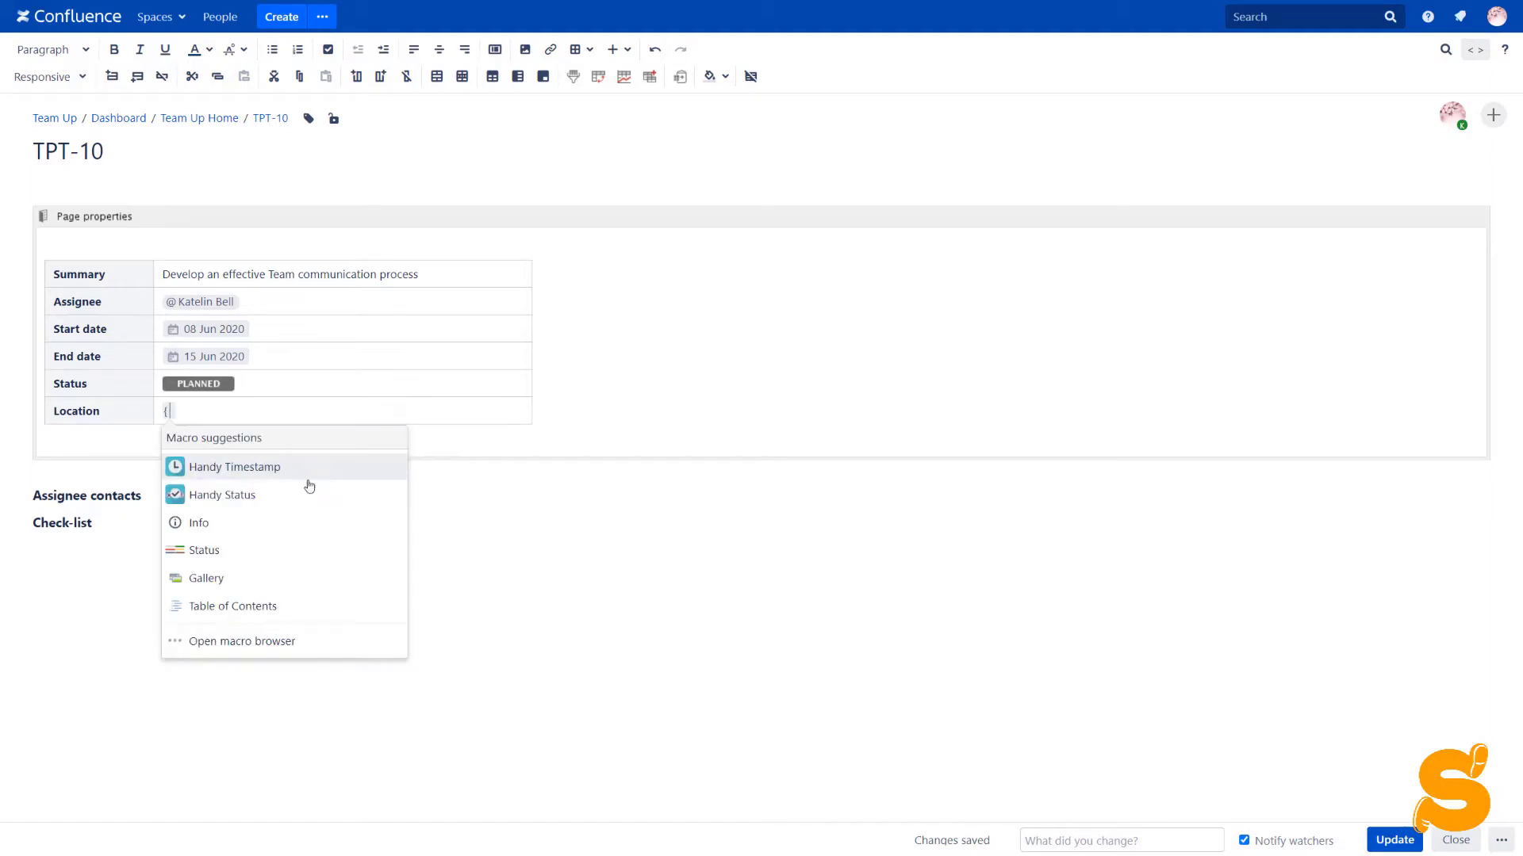
click(300, 505)
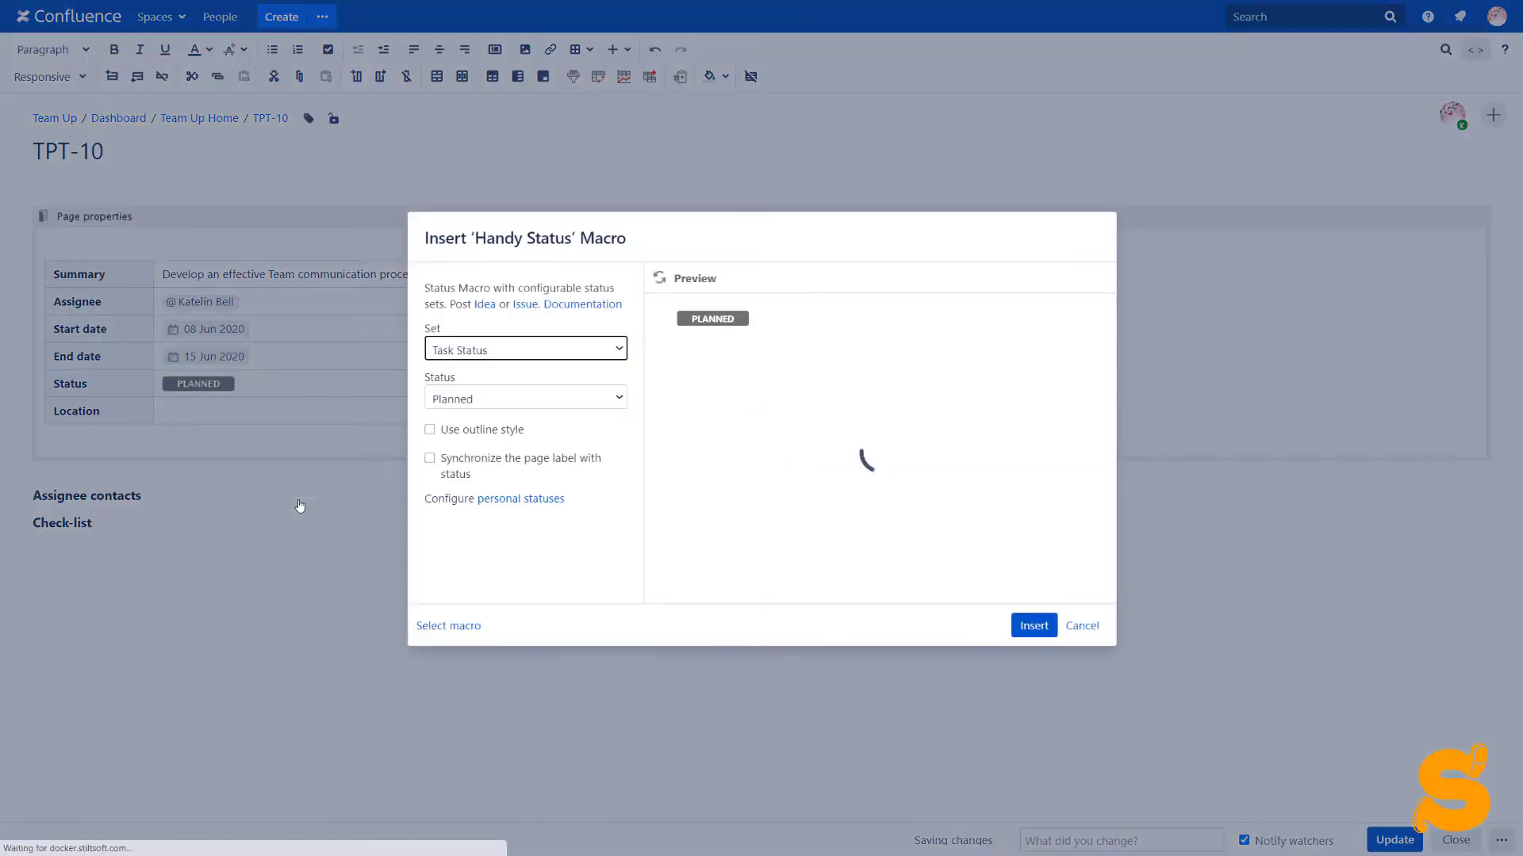
click(469, 357)
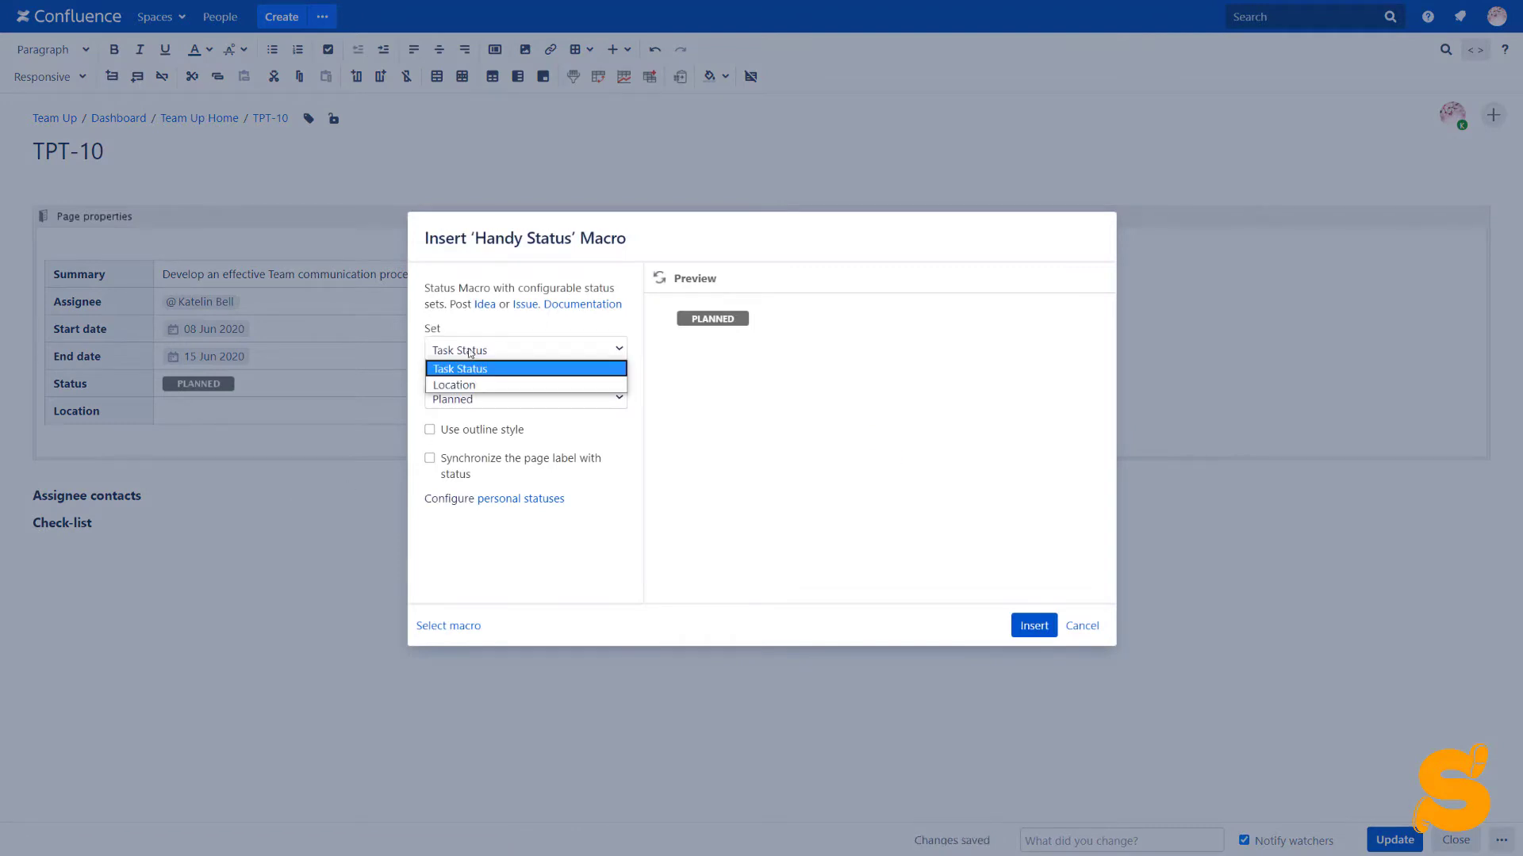
click(470, 385)
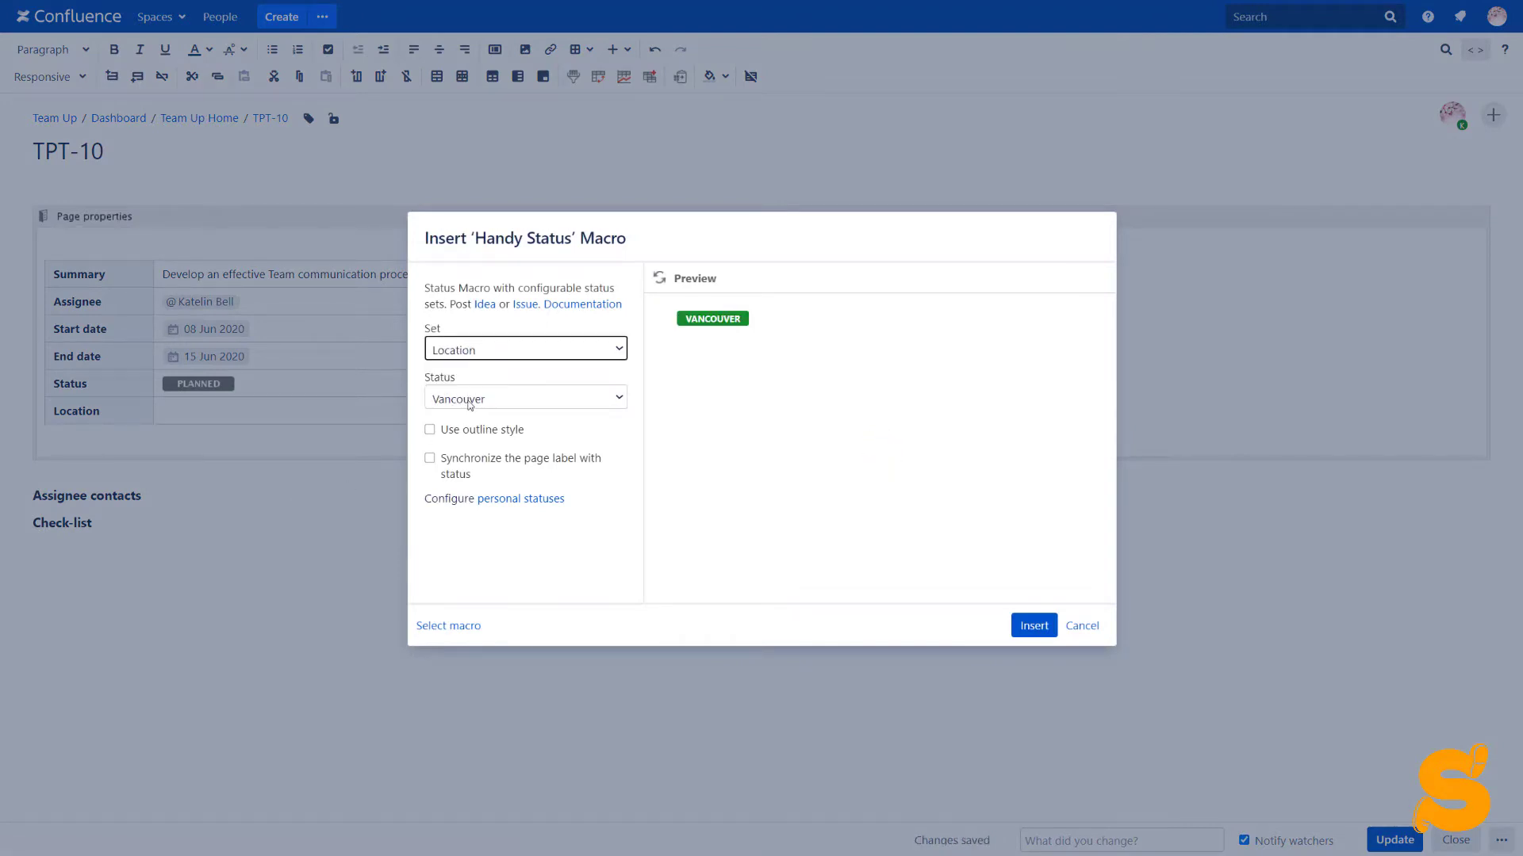
click(469, 402)
click(467, 468)
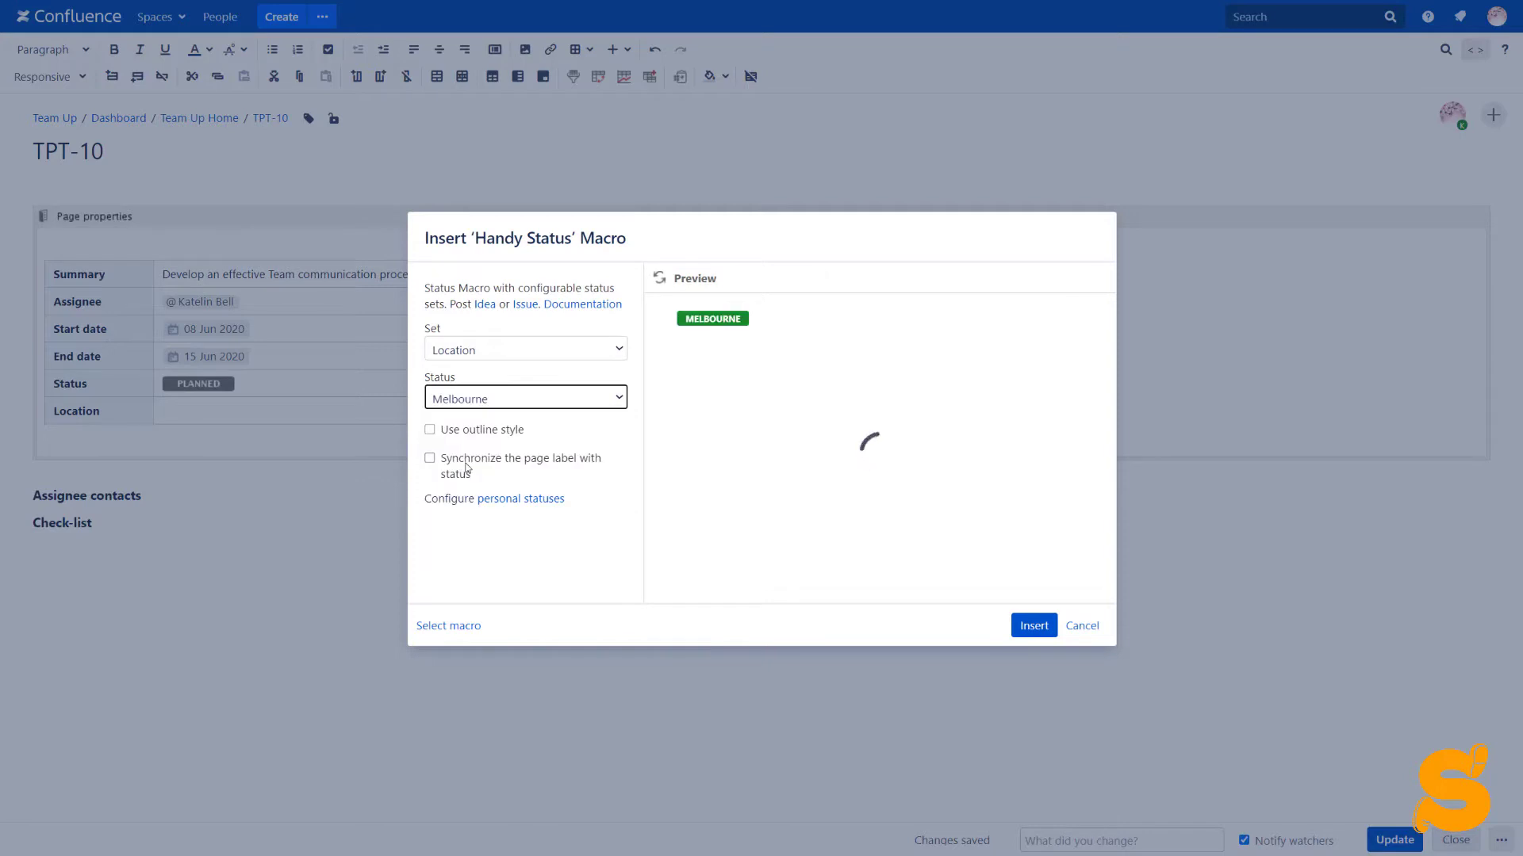
click(430, 430)
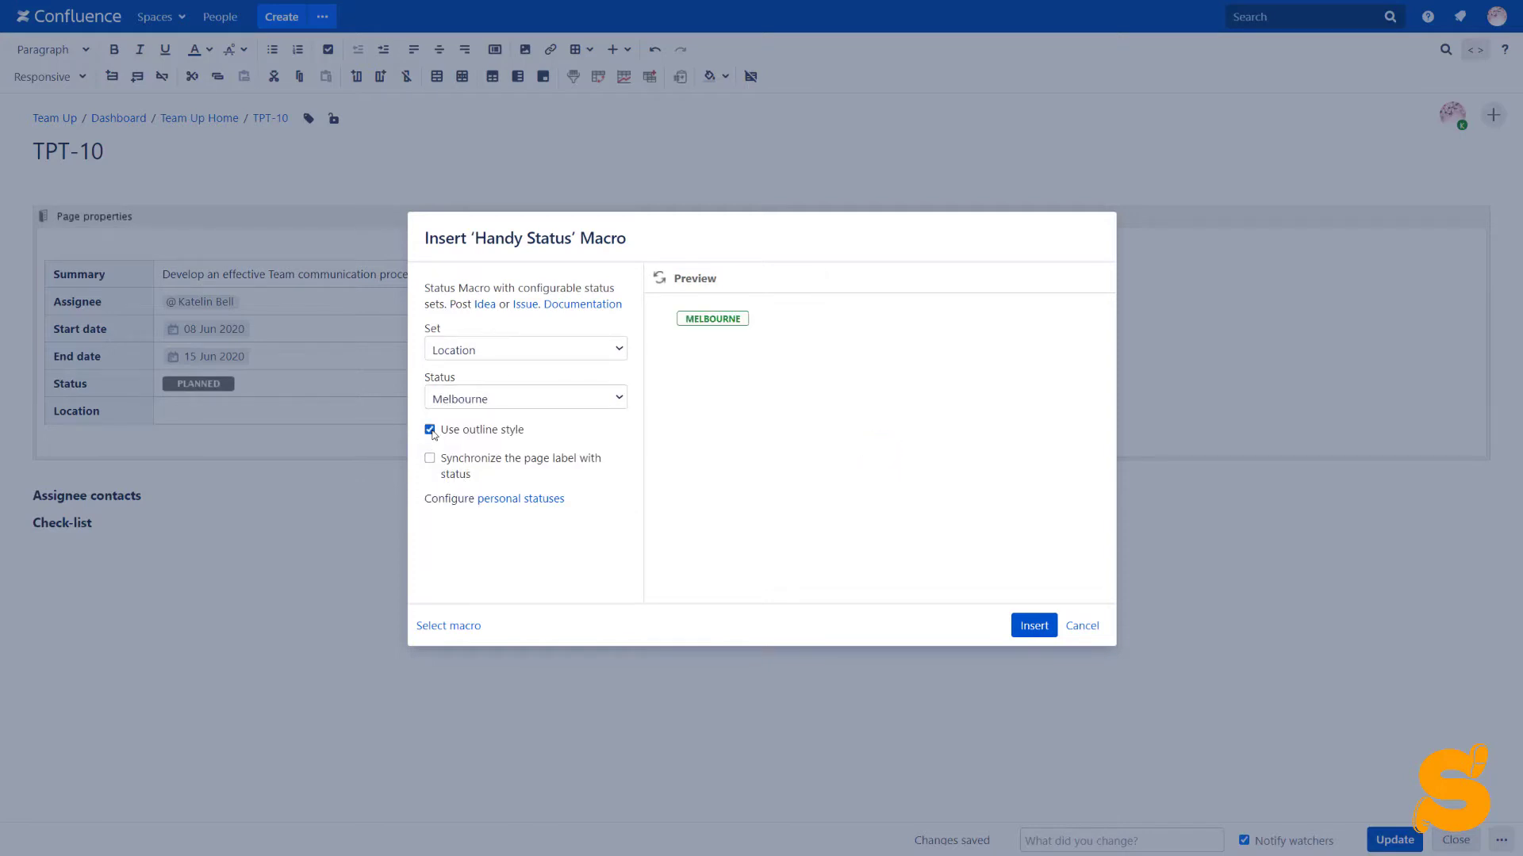
click(1032, 627)
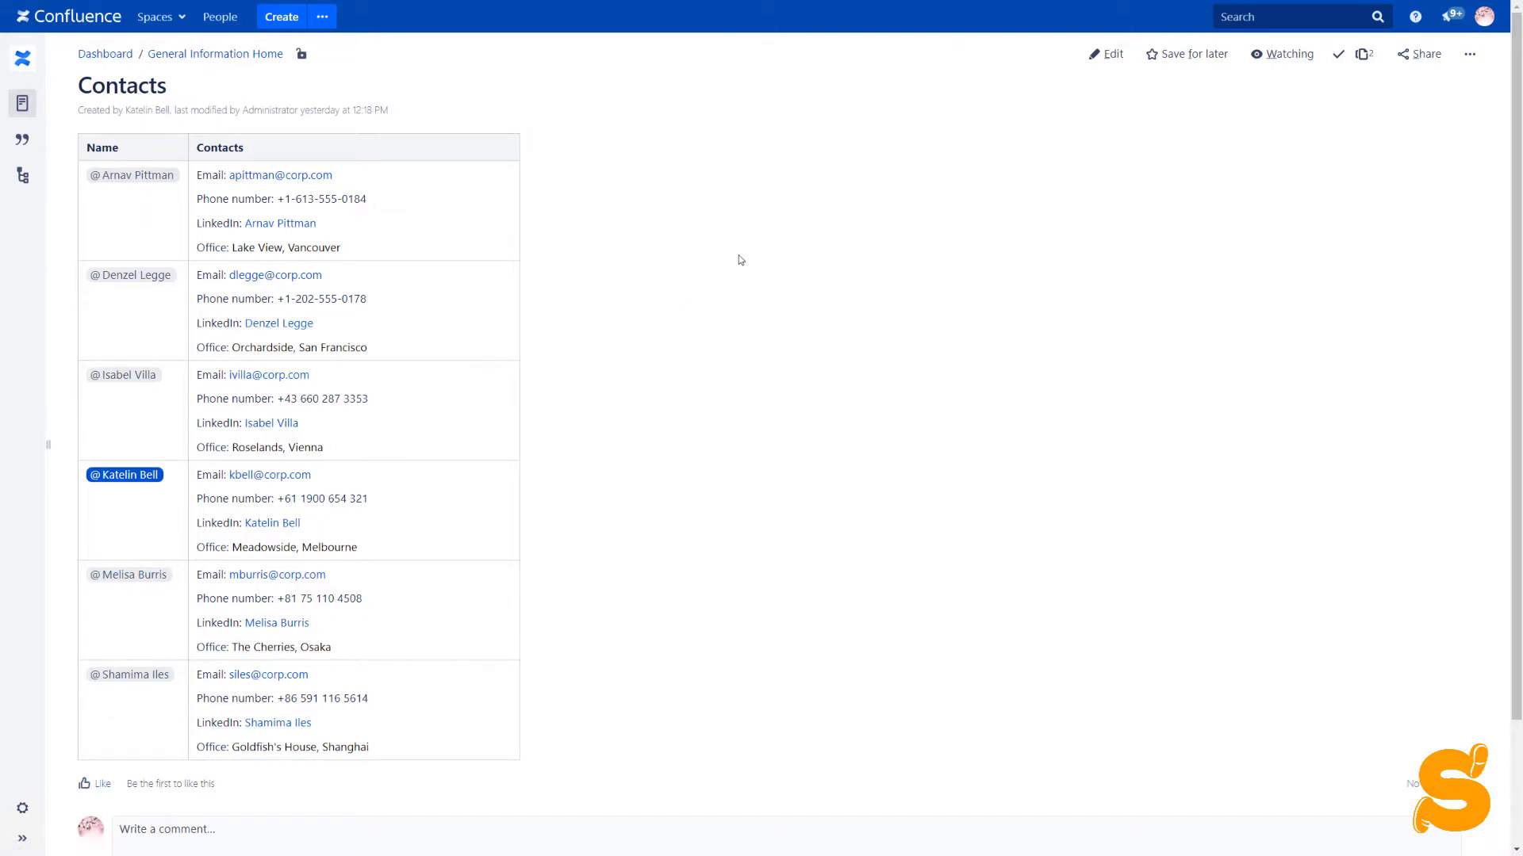
Edit Contacts, review the first Table Excerpt's unique name, save it and update the page
click(1103, 54)
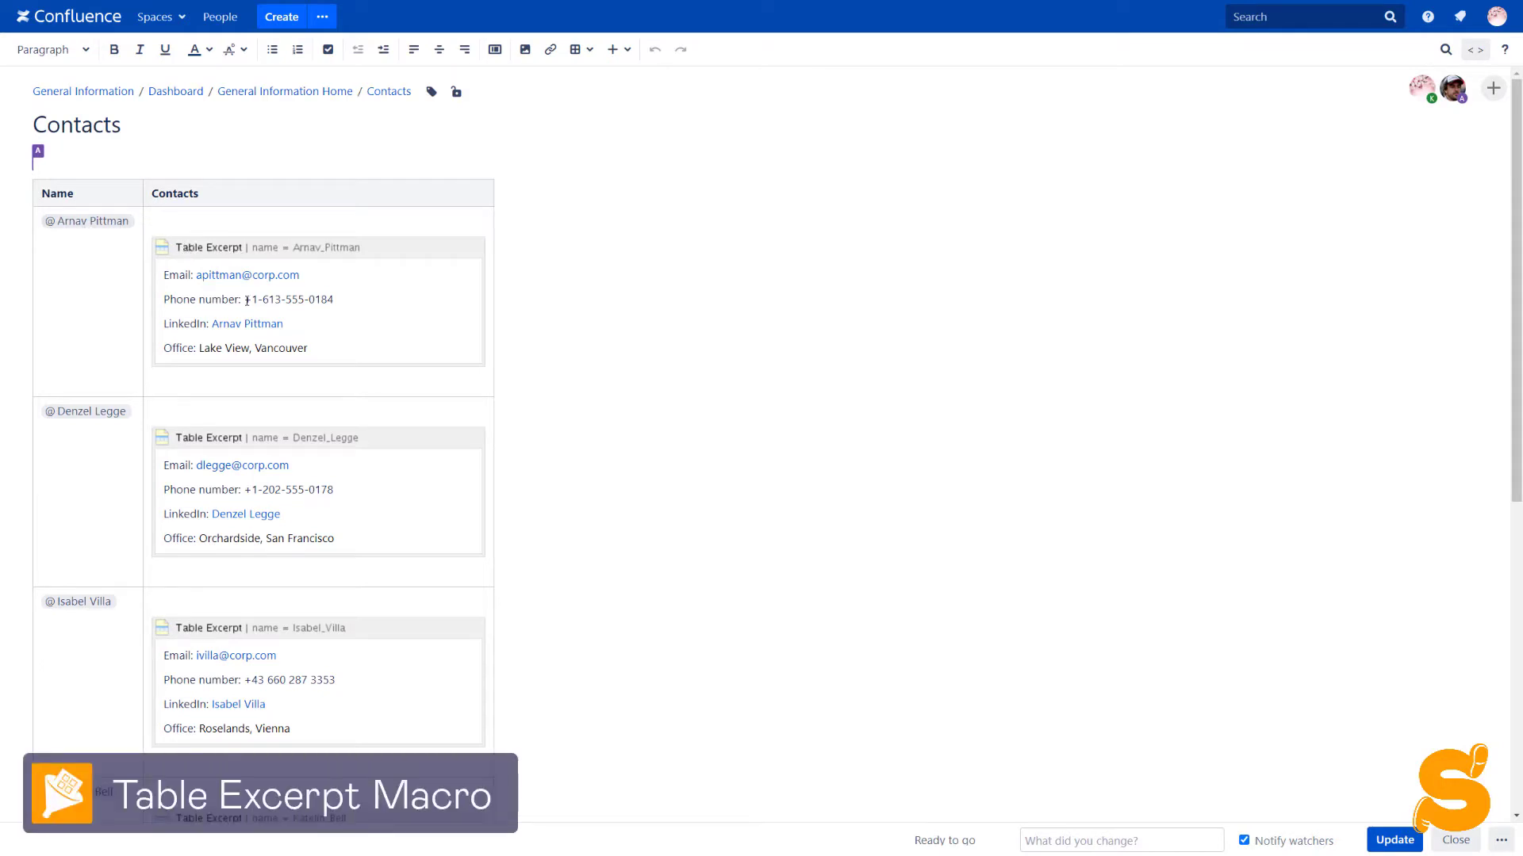
click(242, 253)
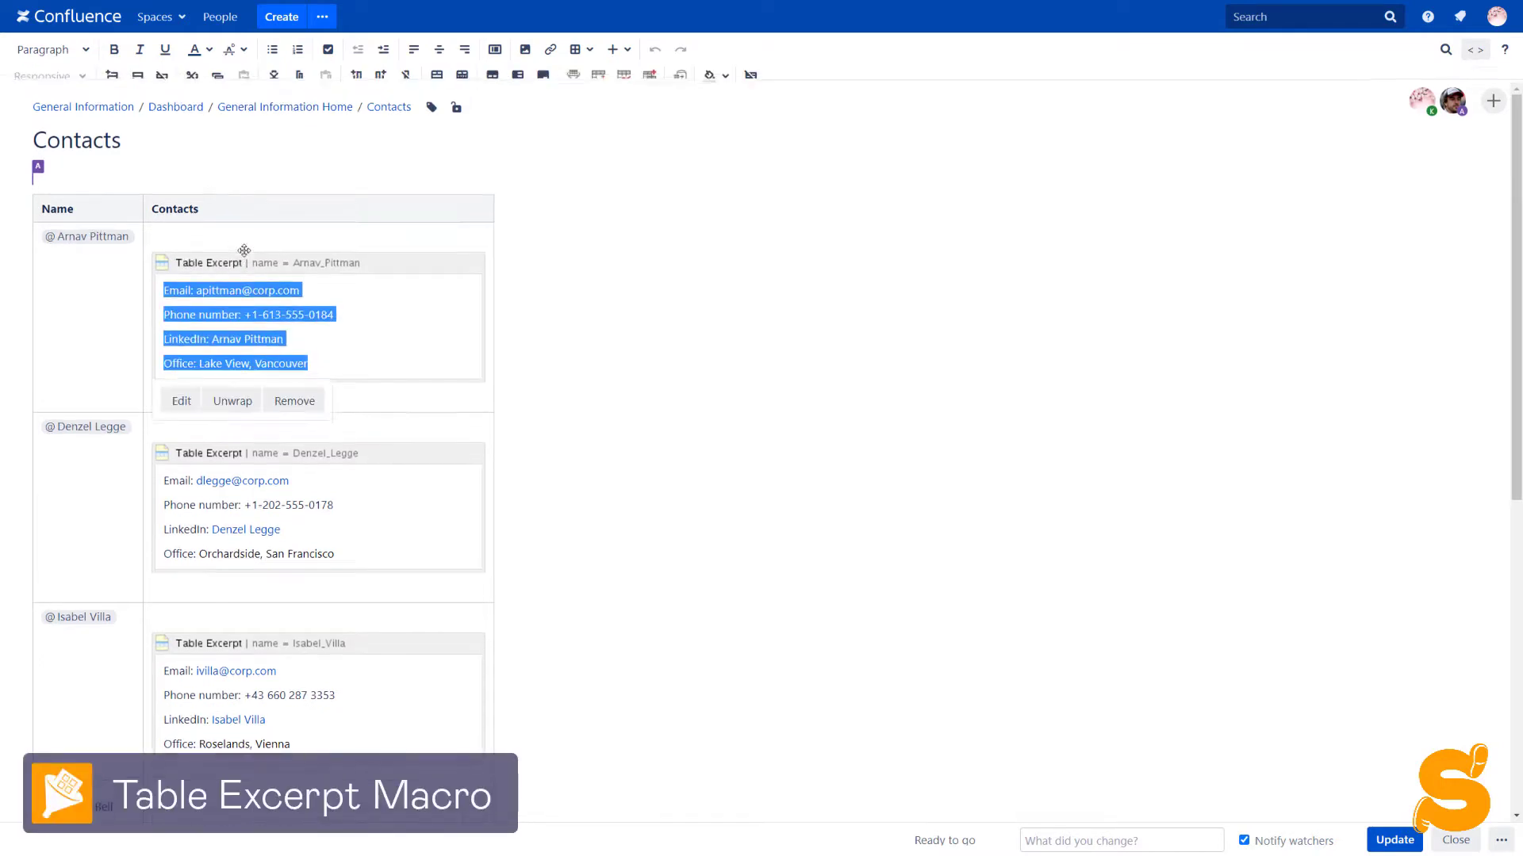
click(180, 401)
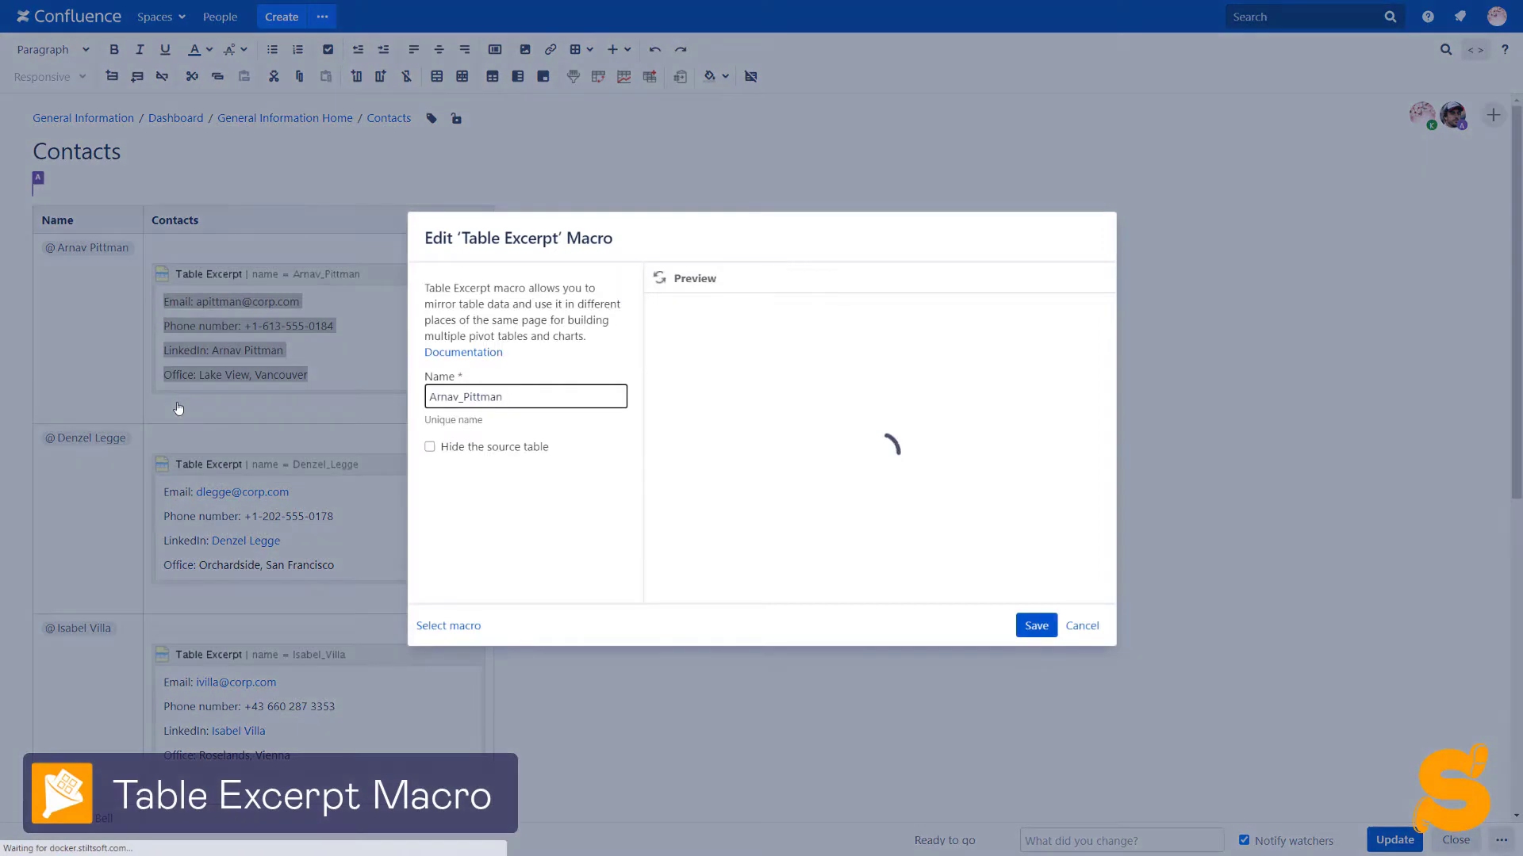
drag(509, 399, 427, 397)
click(510, 403)
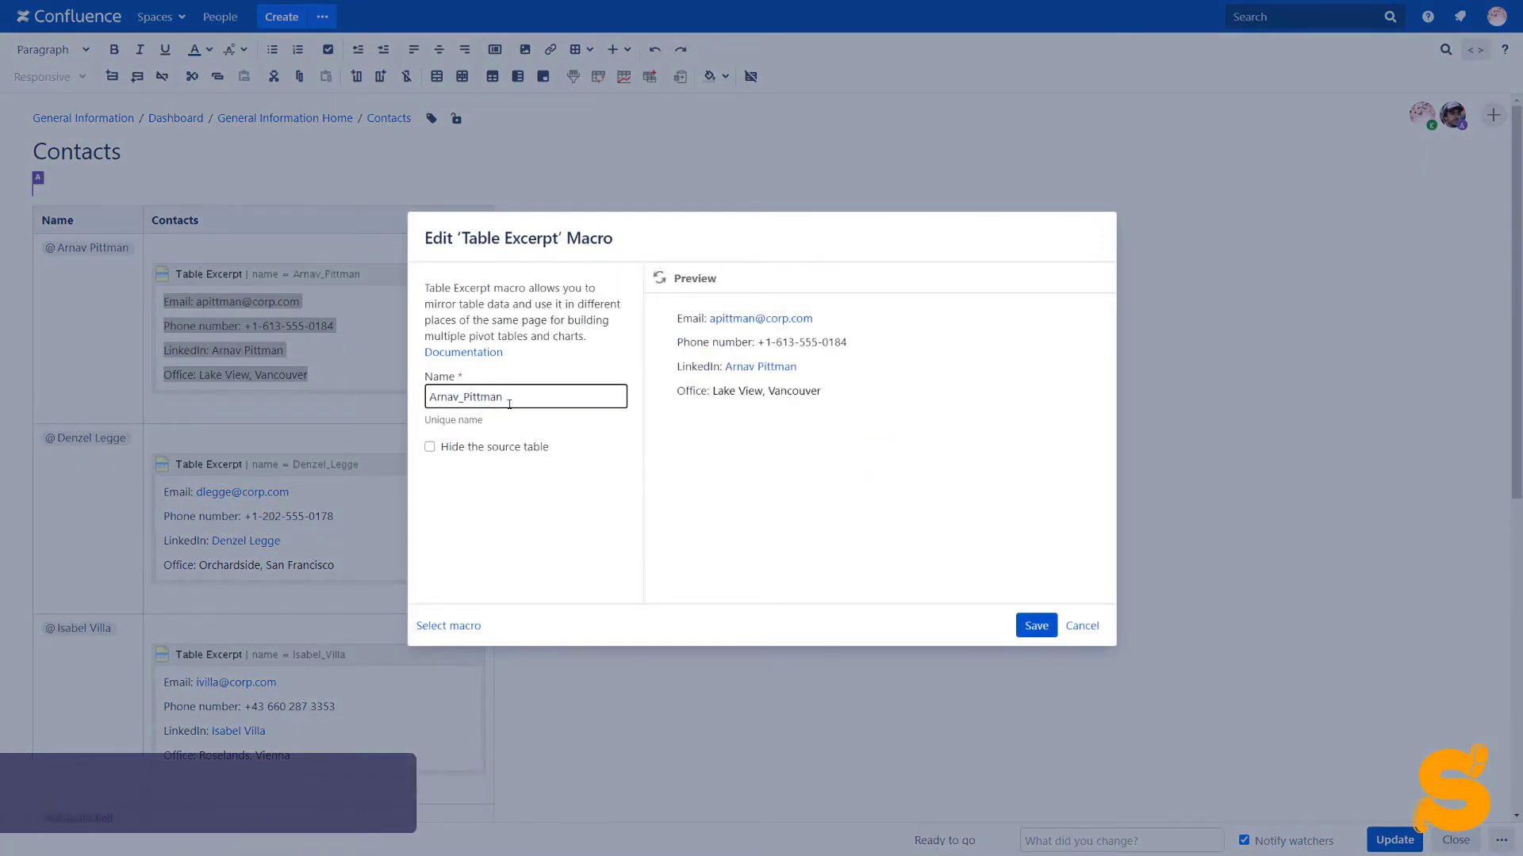
click(1020, 625)
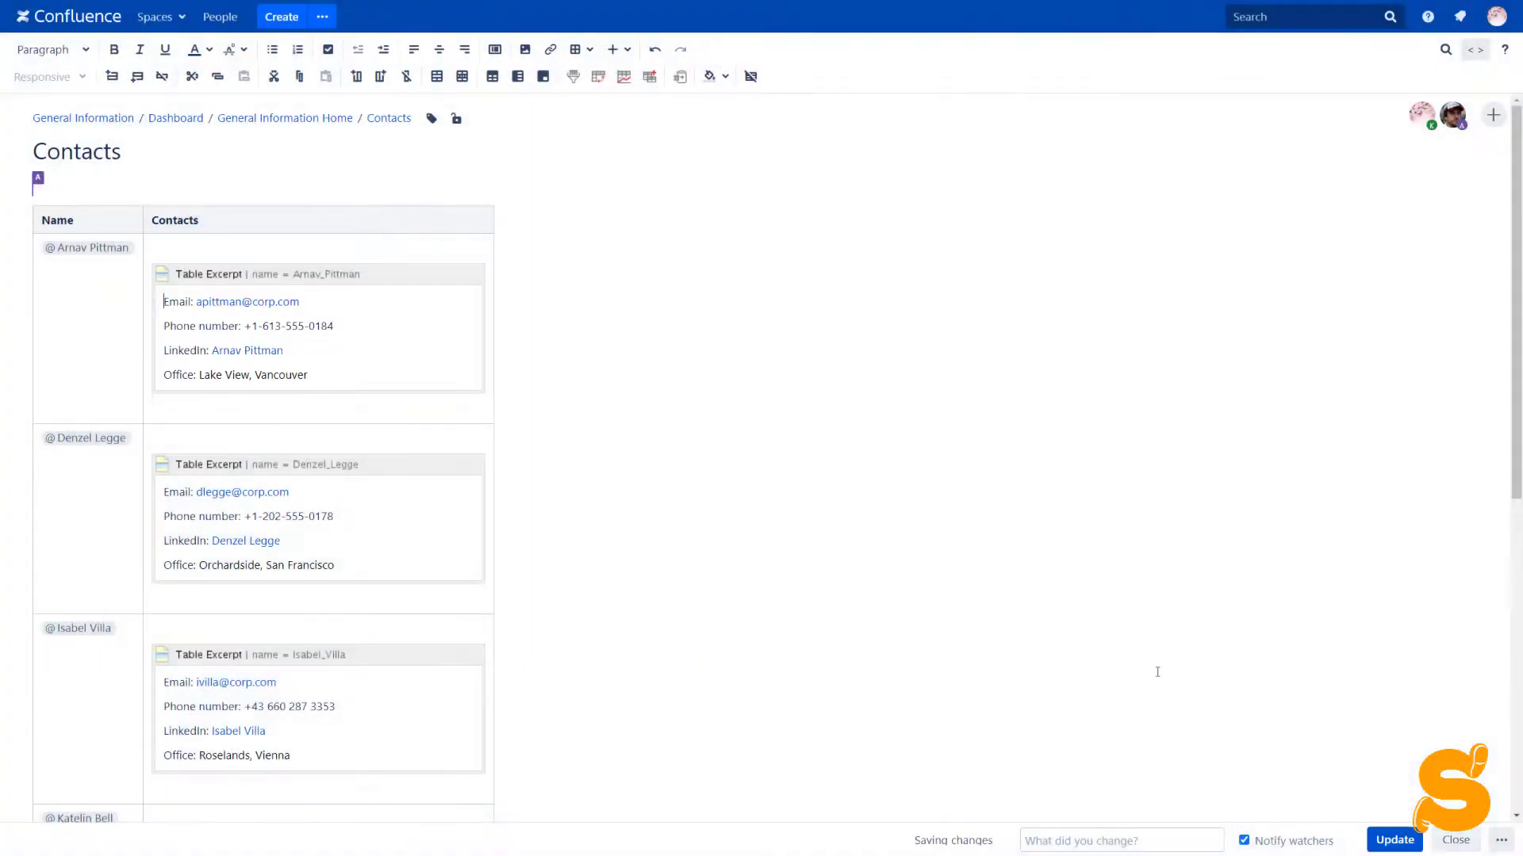
click(1393, 840)
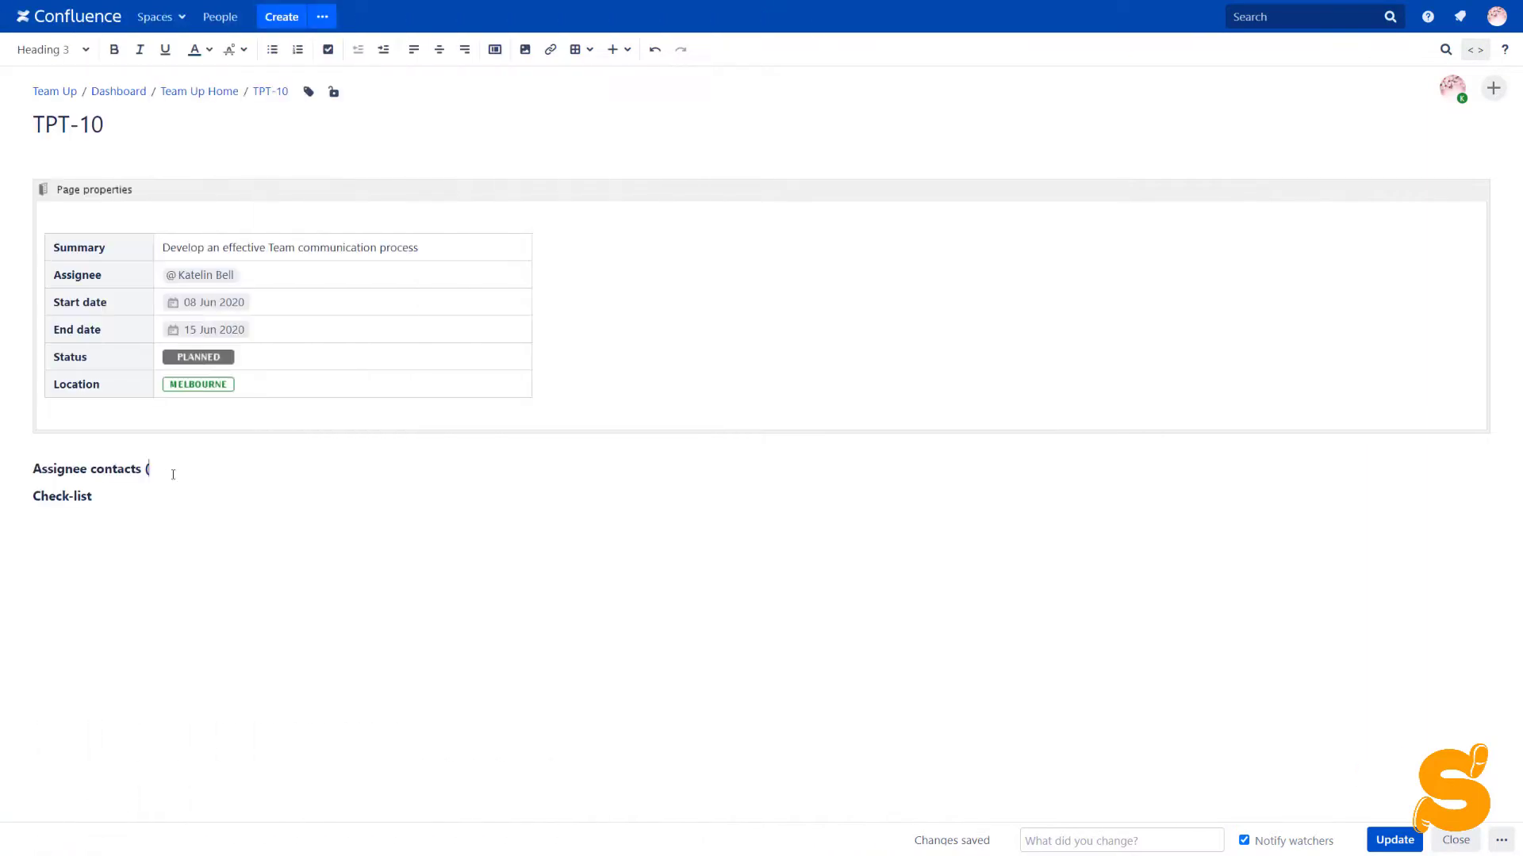
Add an (i) info icon after 'Assignee contacts' and insert a Handy Tip block below it
text(ignee contacts (i)
text())
key(shift+Left)
click(613, 49)
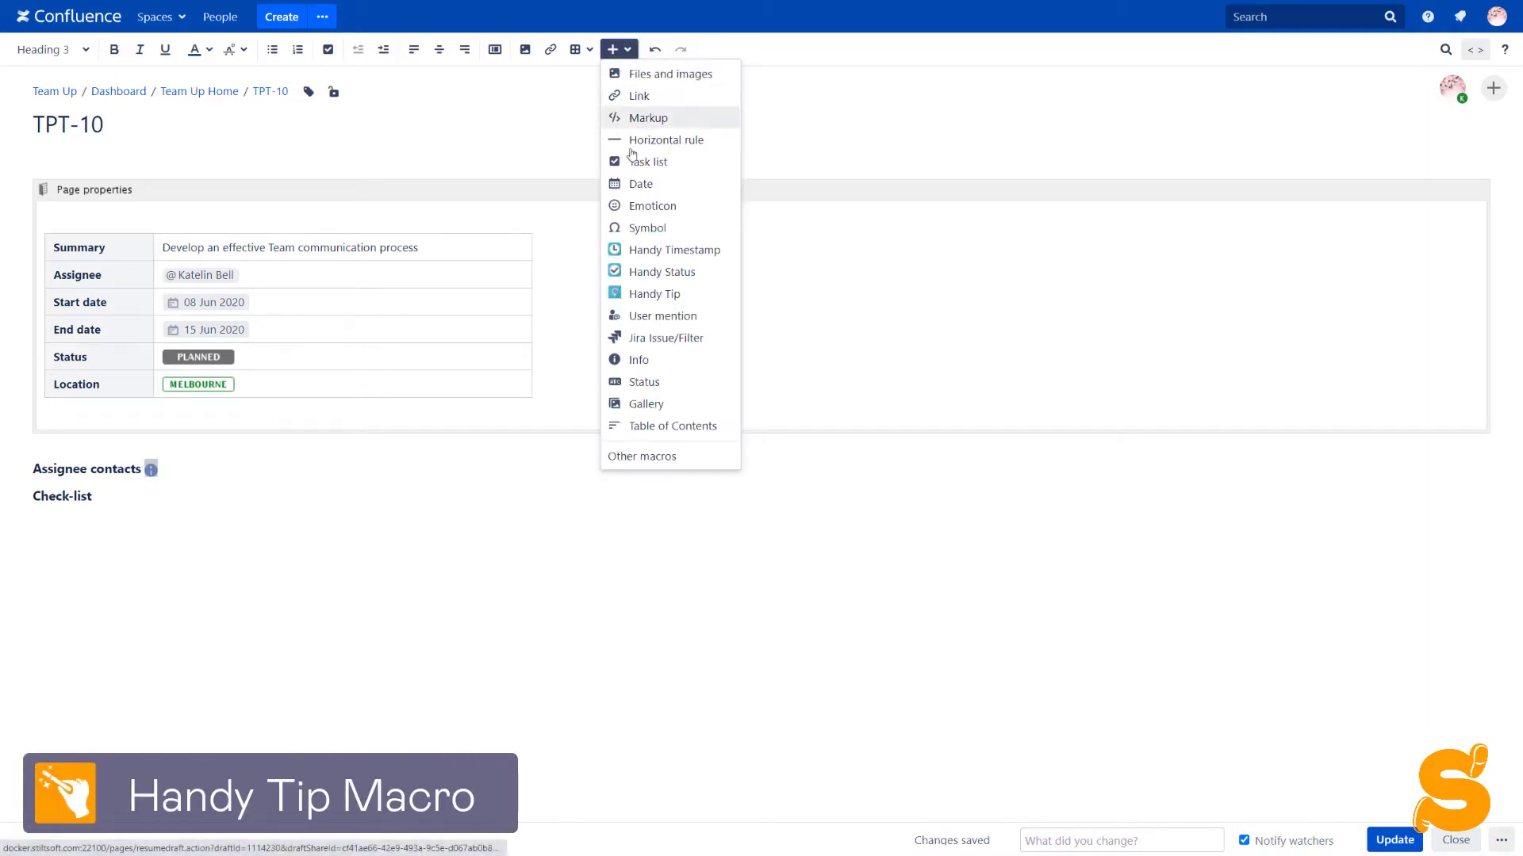
click(650, 296)
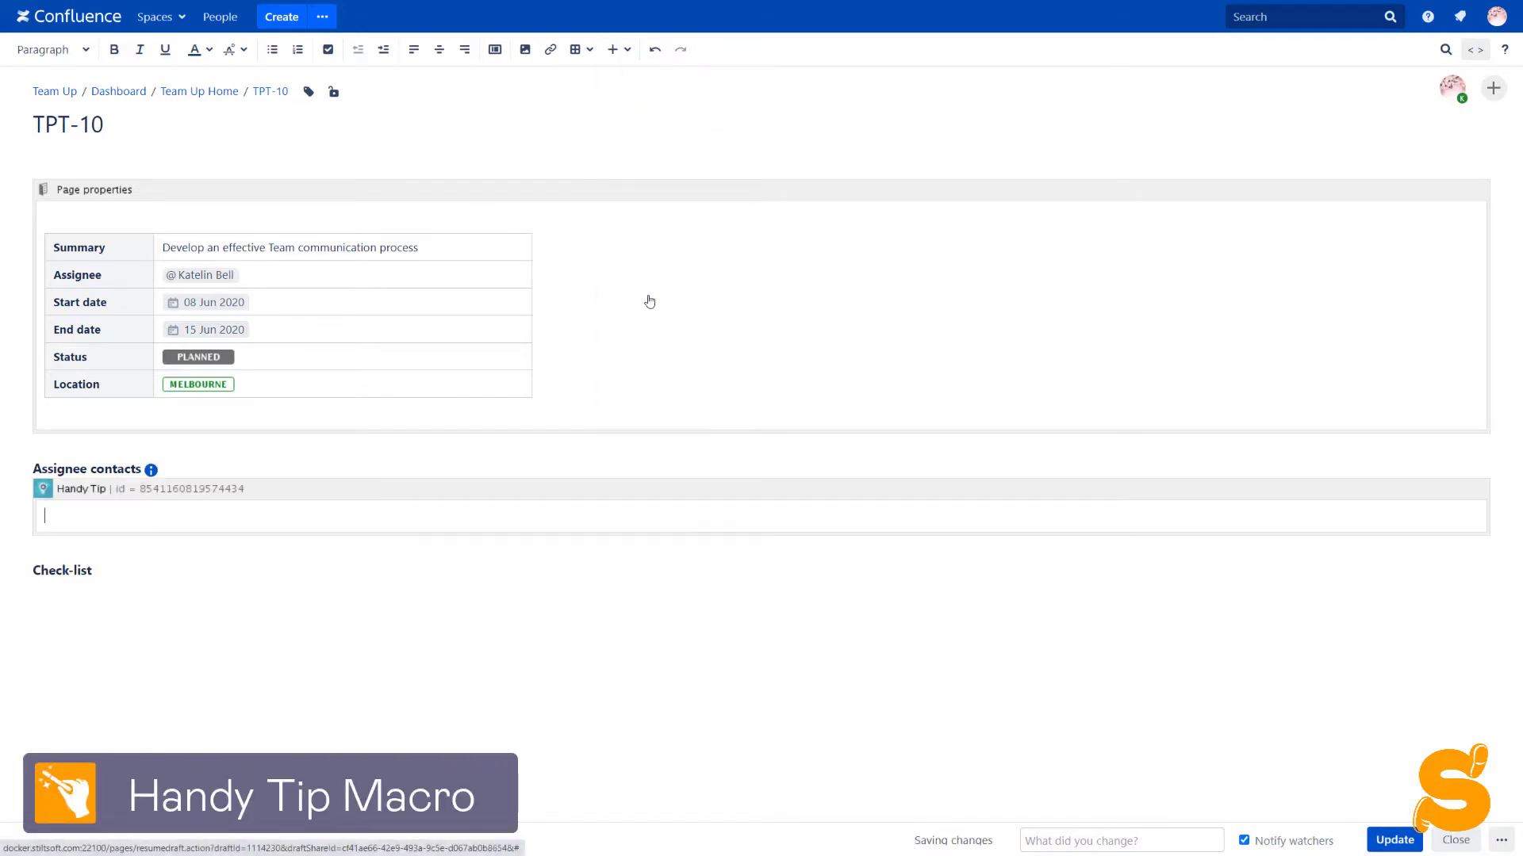
Insert a Table Excerpt Include inside the Handy Tip with the assignee's excerpt name
click(82, 520)
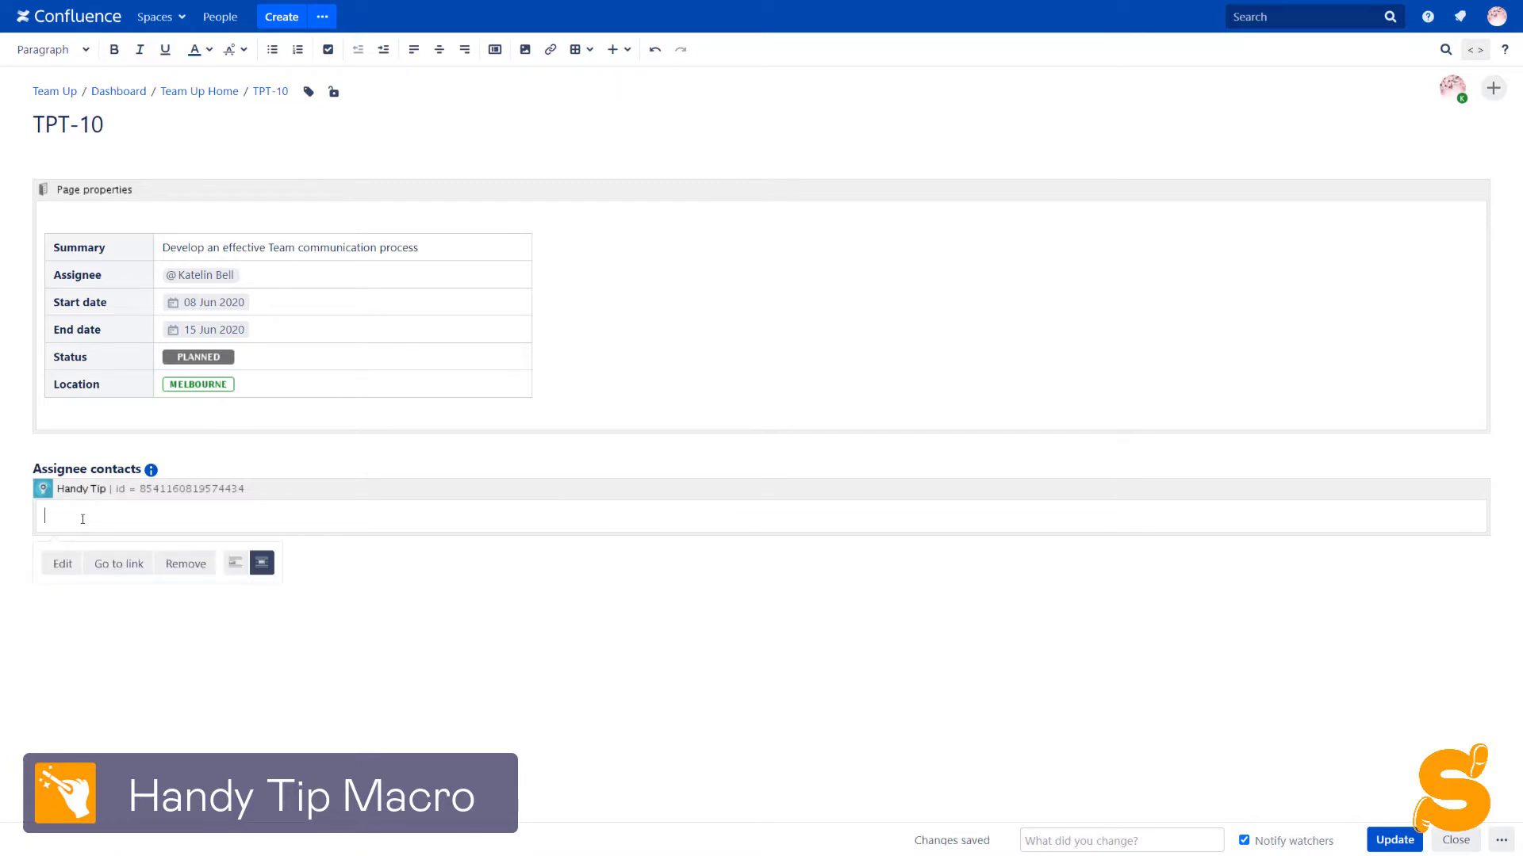
text({ex)
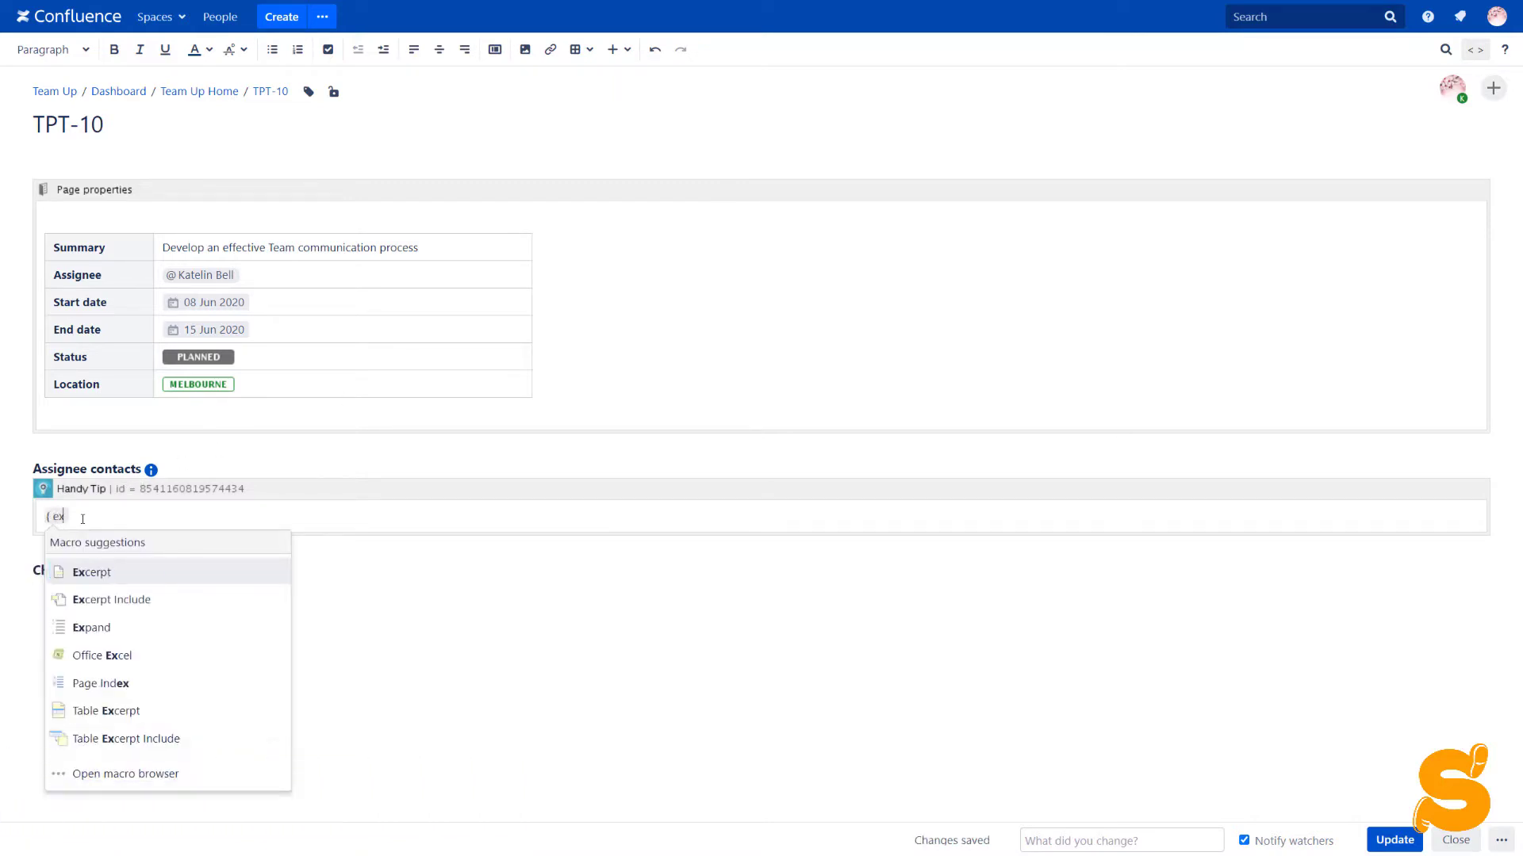
text(c)
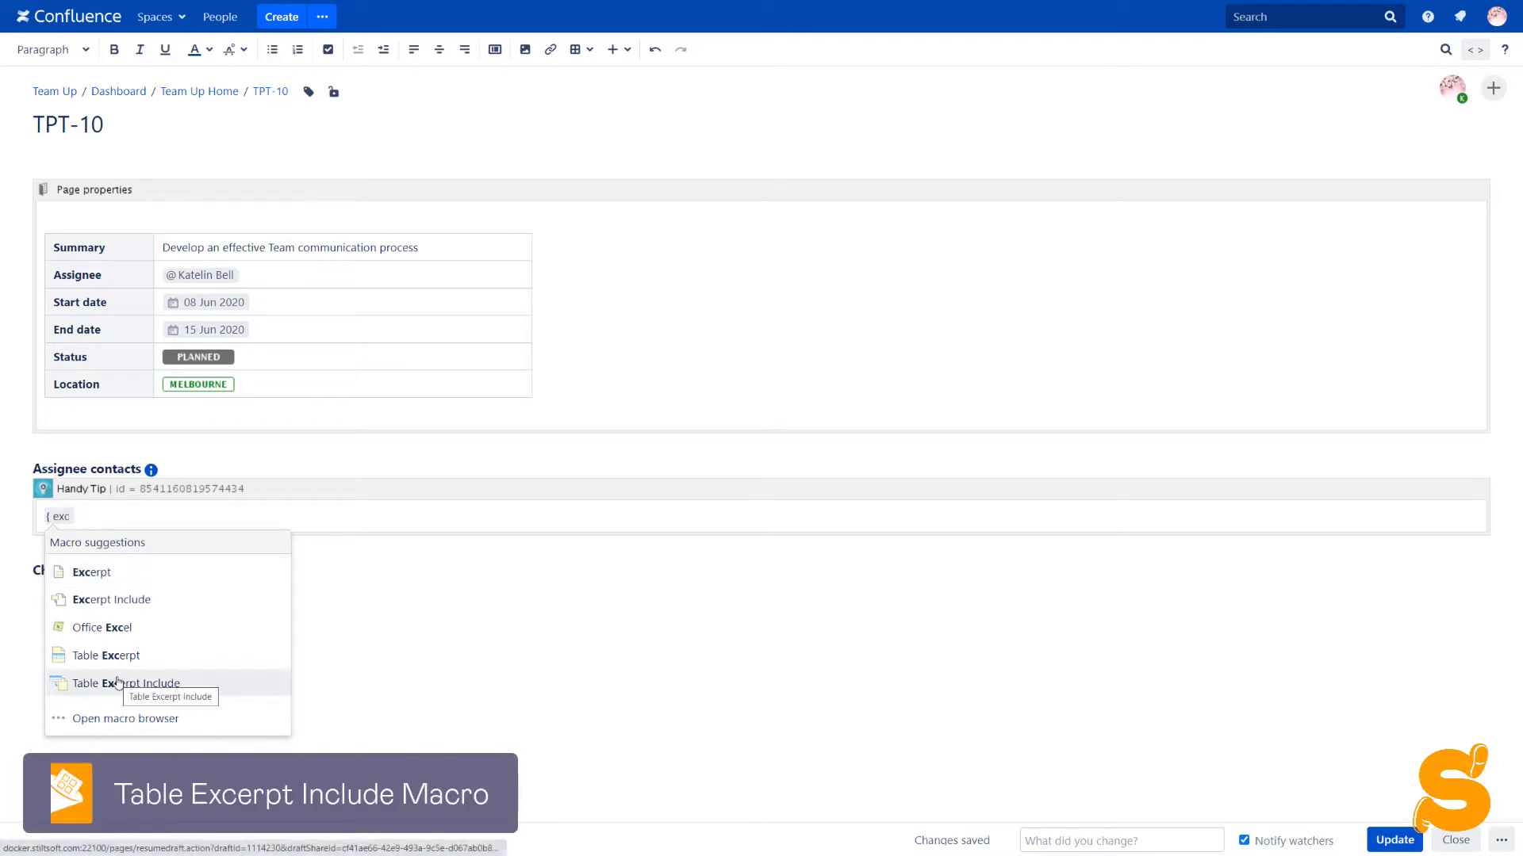
click(117, 682)
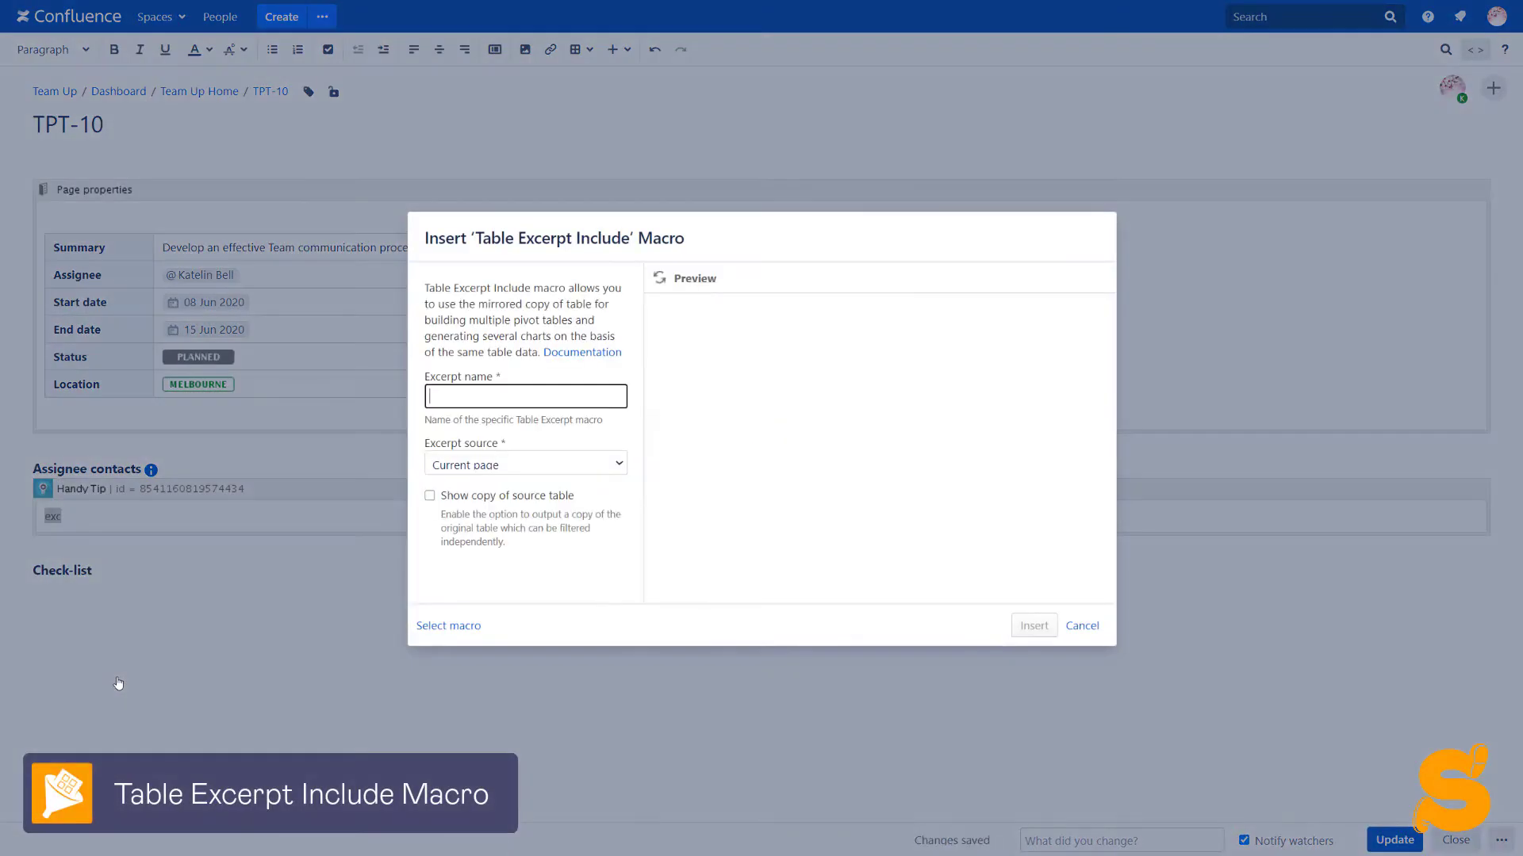
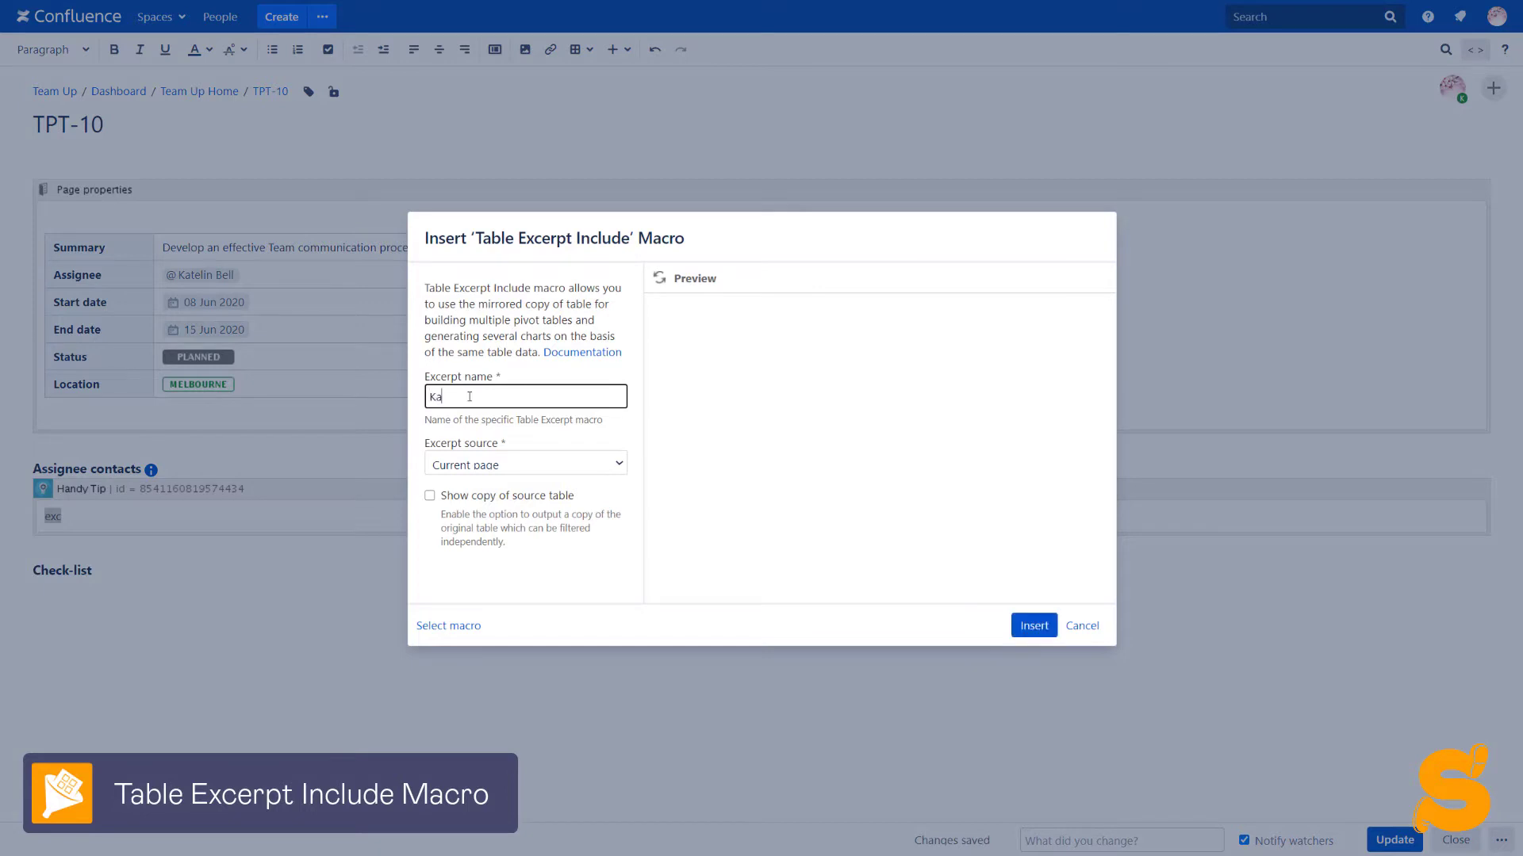
Source the excerpt from the Contacts page, insert it, and start a new line under Check-list
click(488, 466)
click(487, 498)
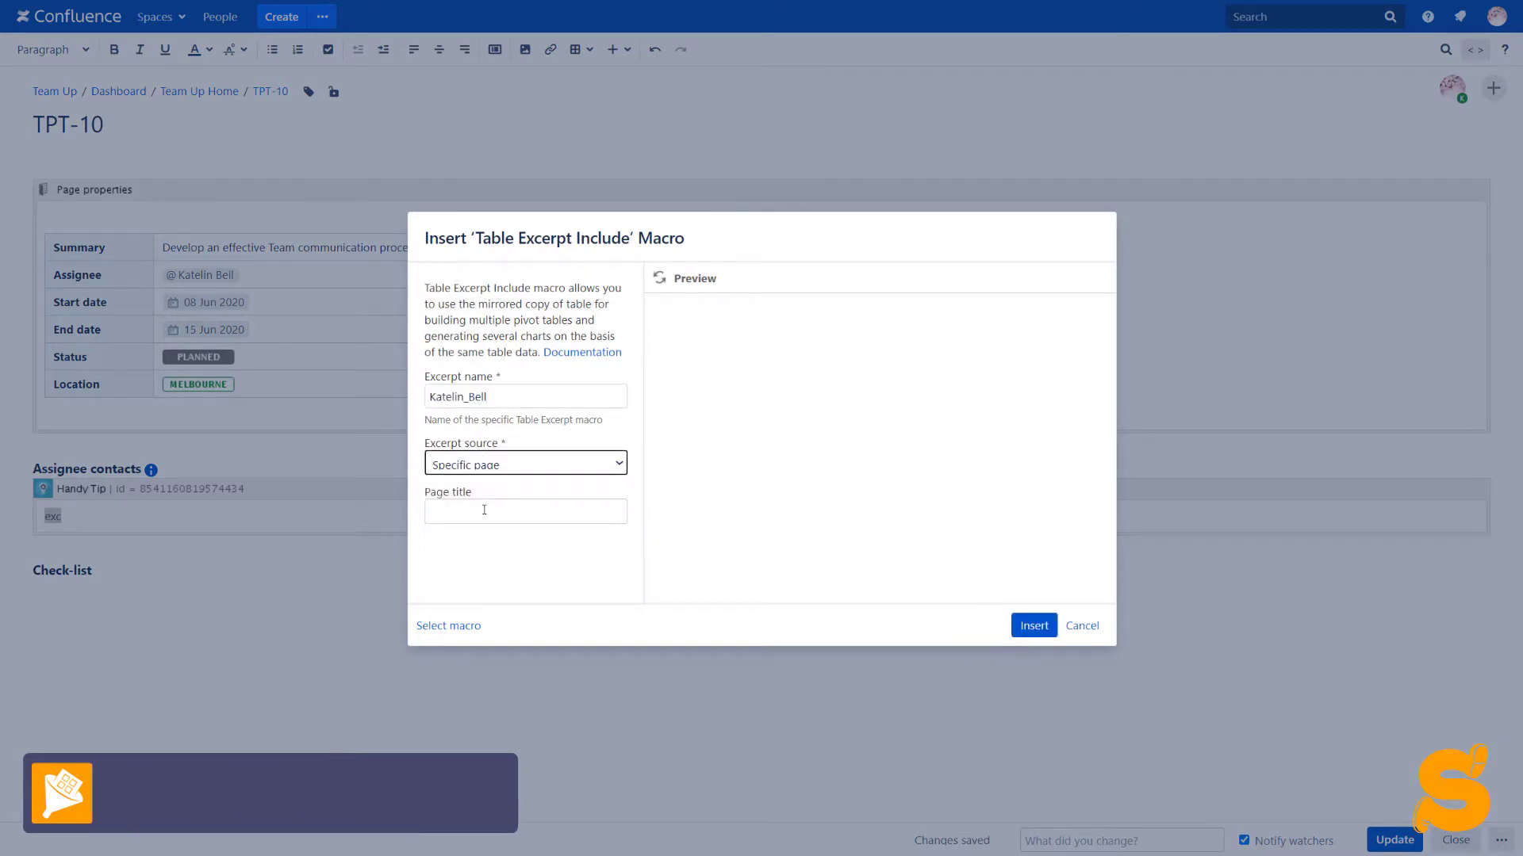
click(484, 510)
text(Conta)
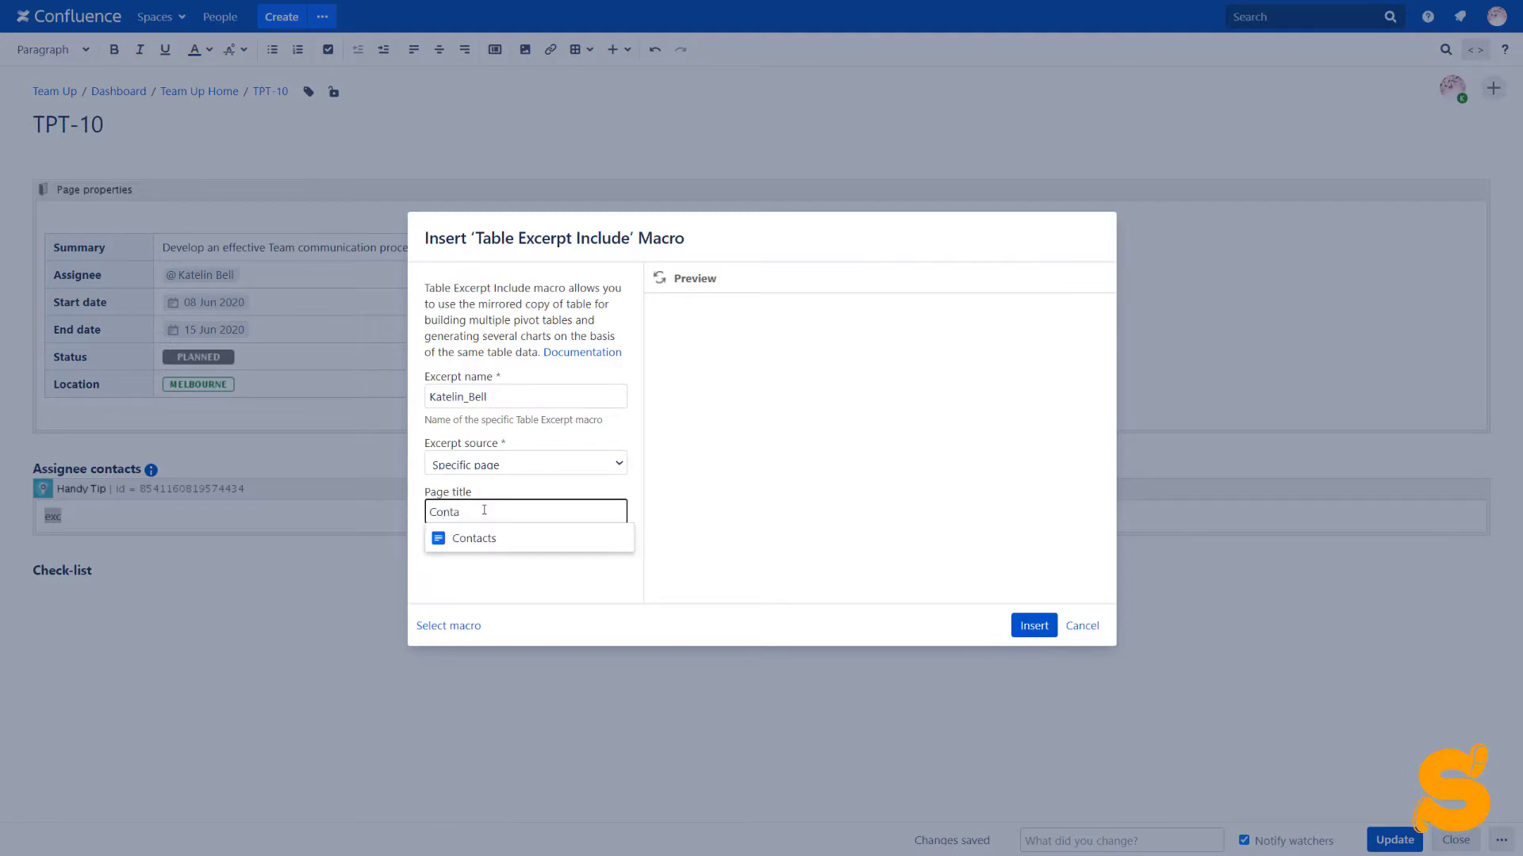
click(487, 539)
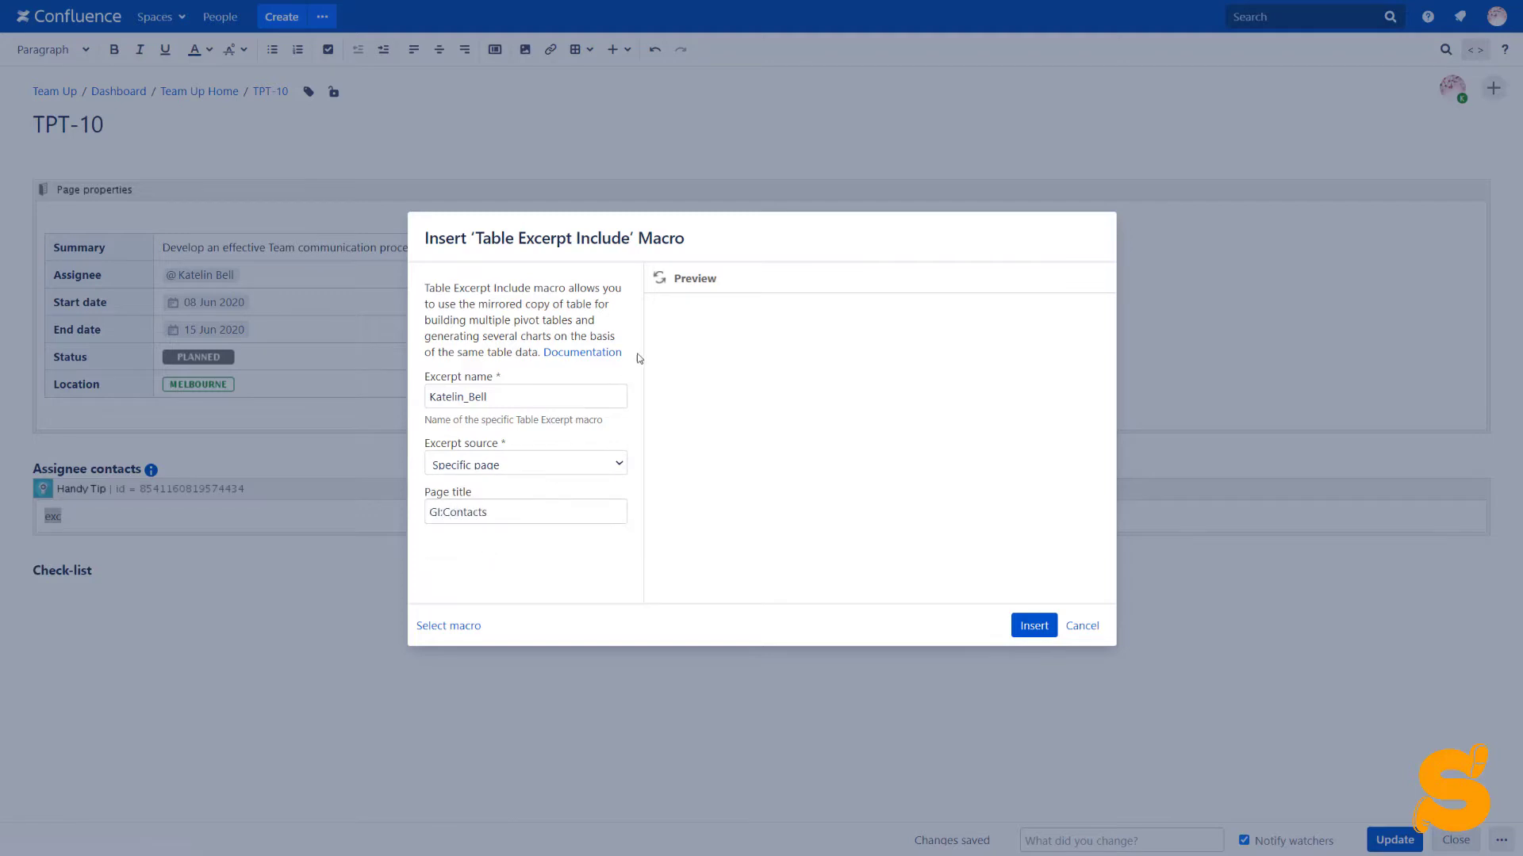
click(660, 278)
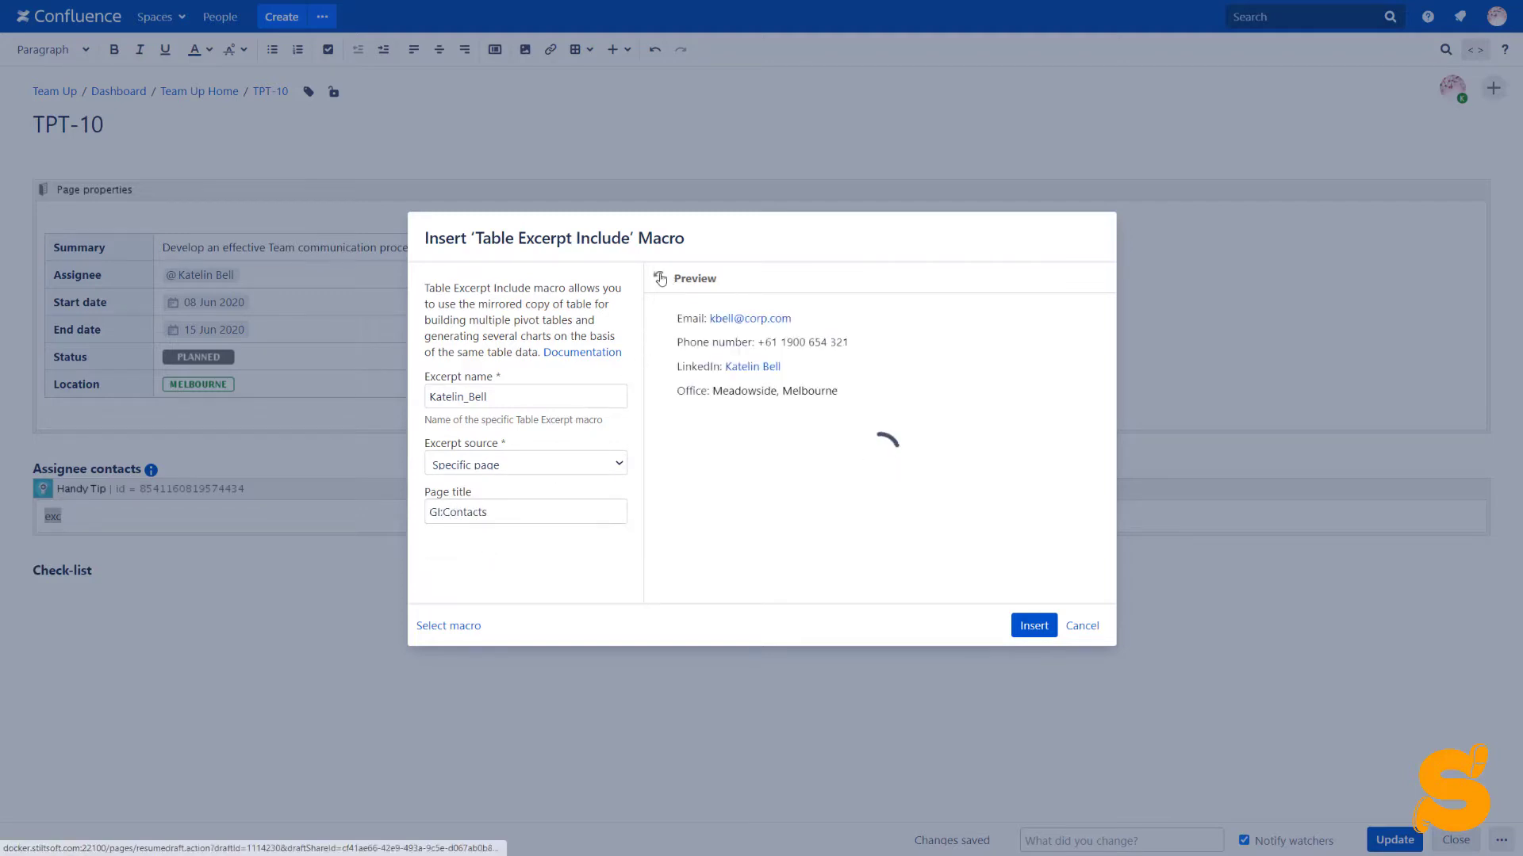
click(1029, 630)
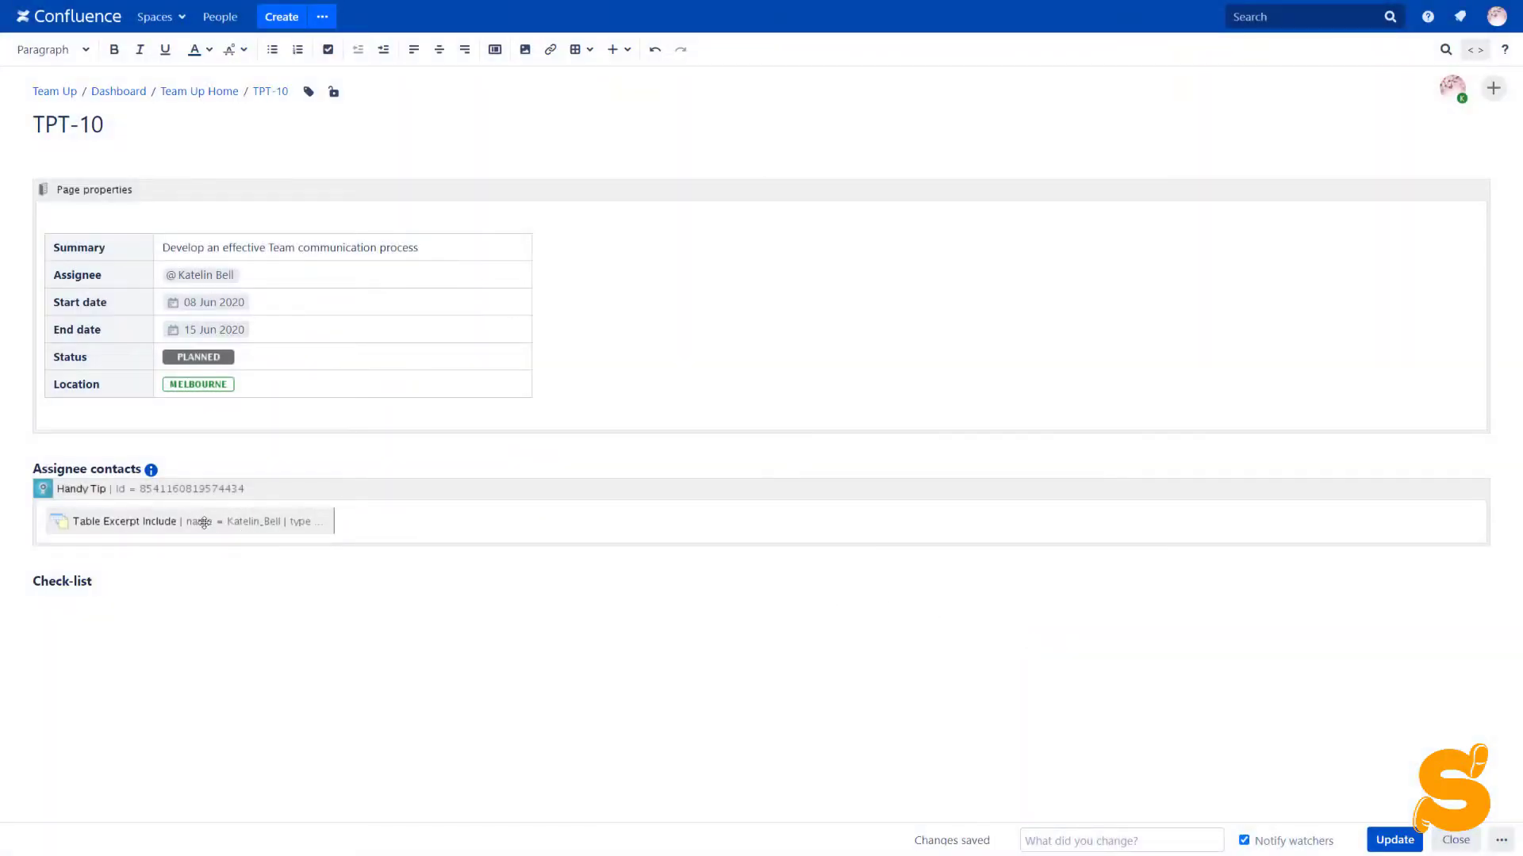
click(160, 590)
key(Return)
click(327, 50)
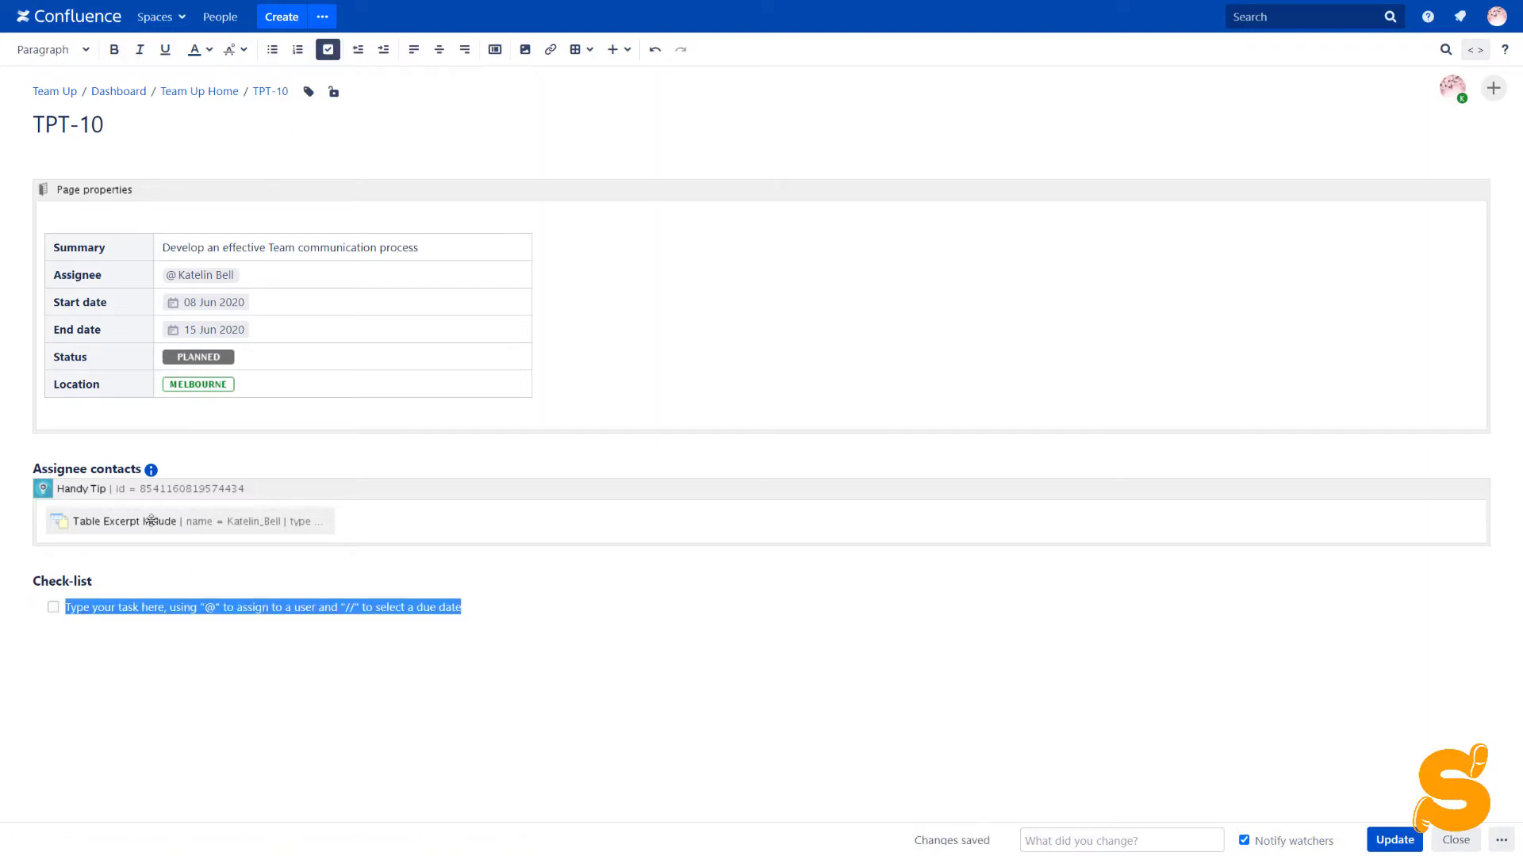
text(Talk to @)
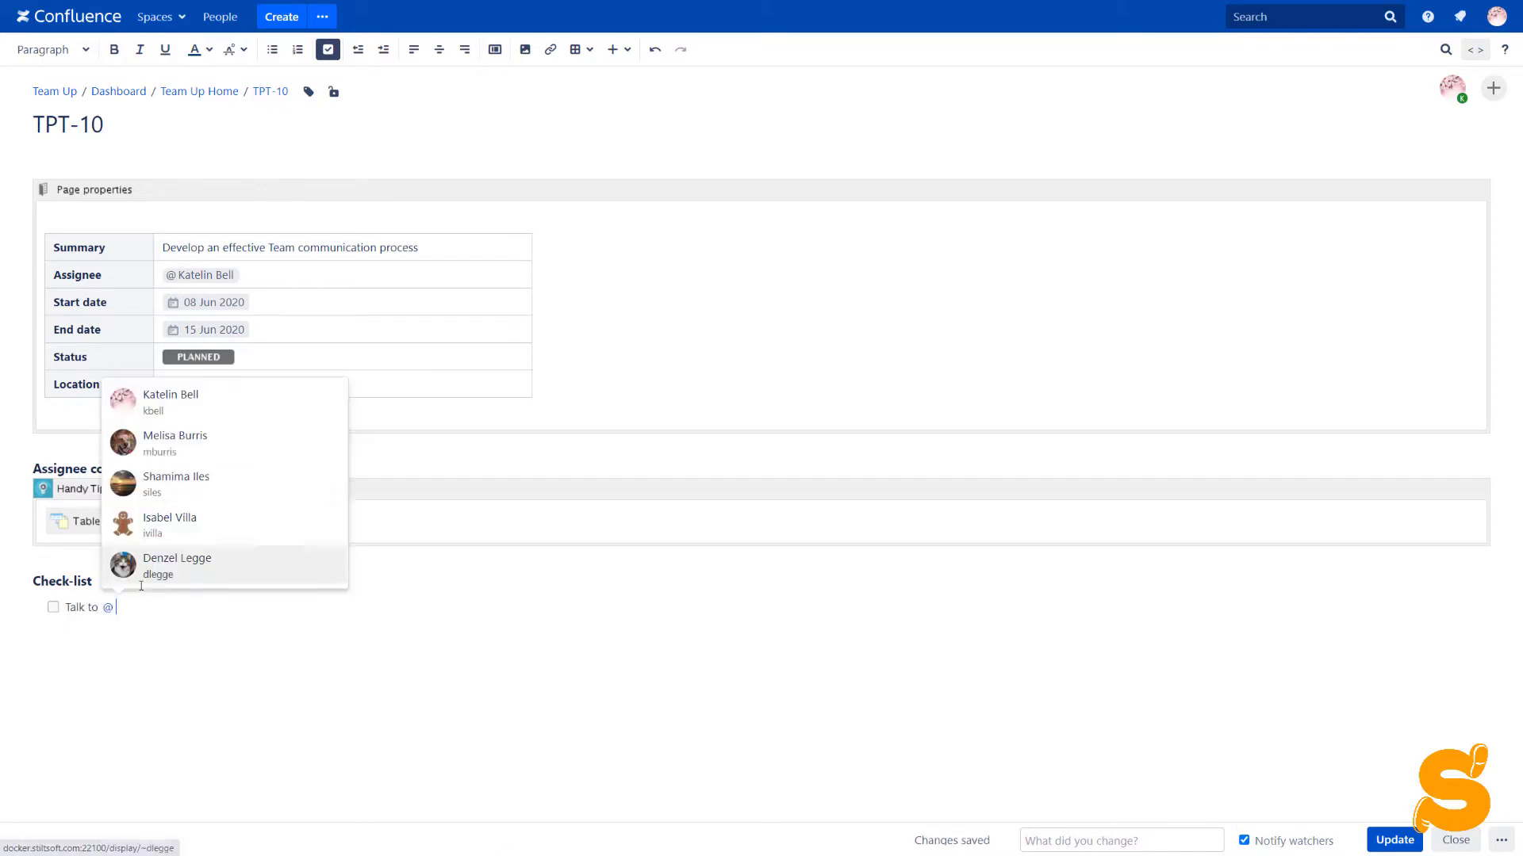
click(177, 444)
text(to discuss crea)
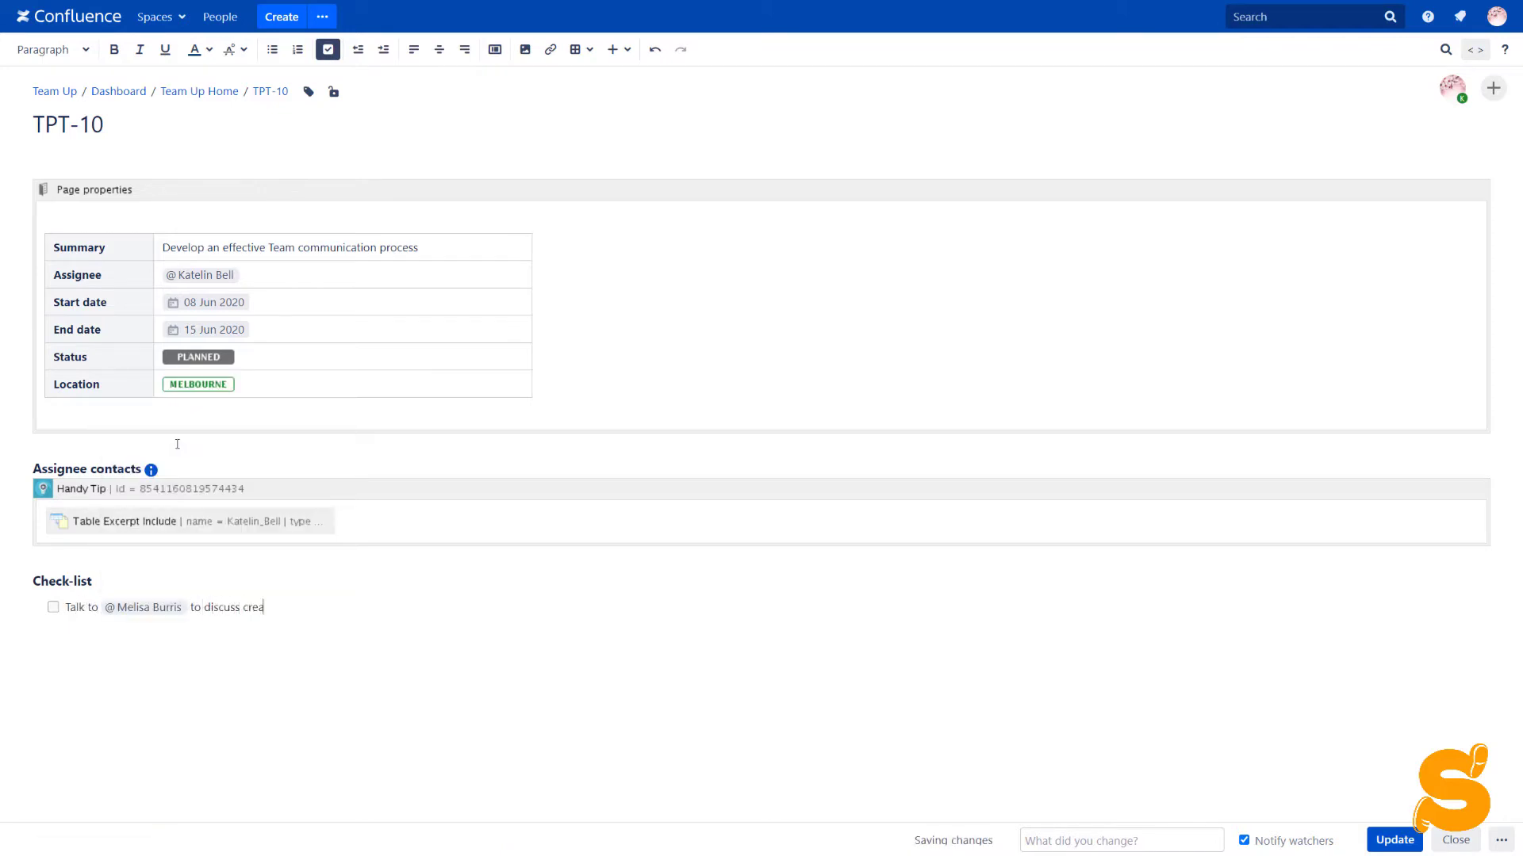
text(ting software quality standards {rem)
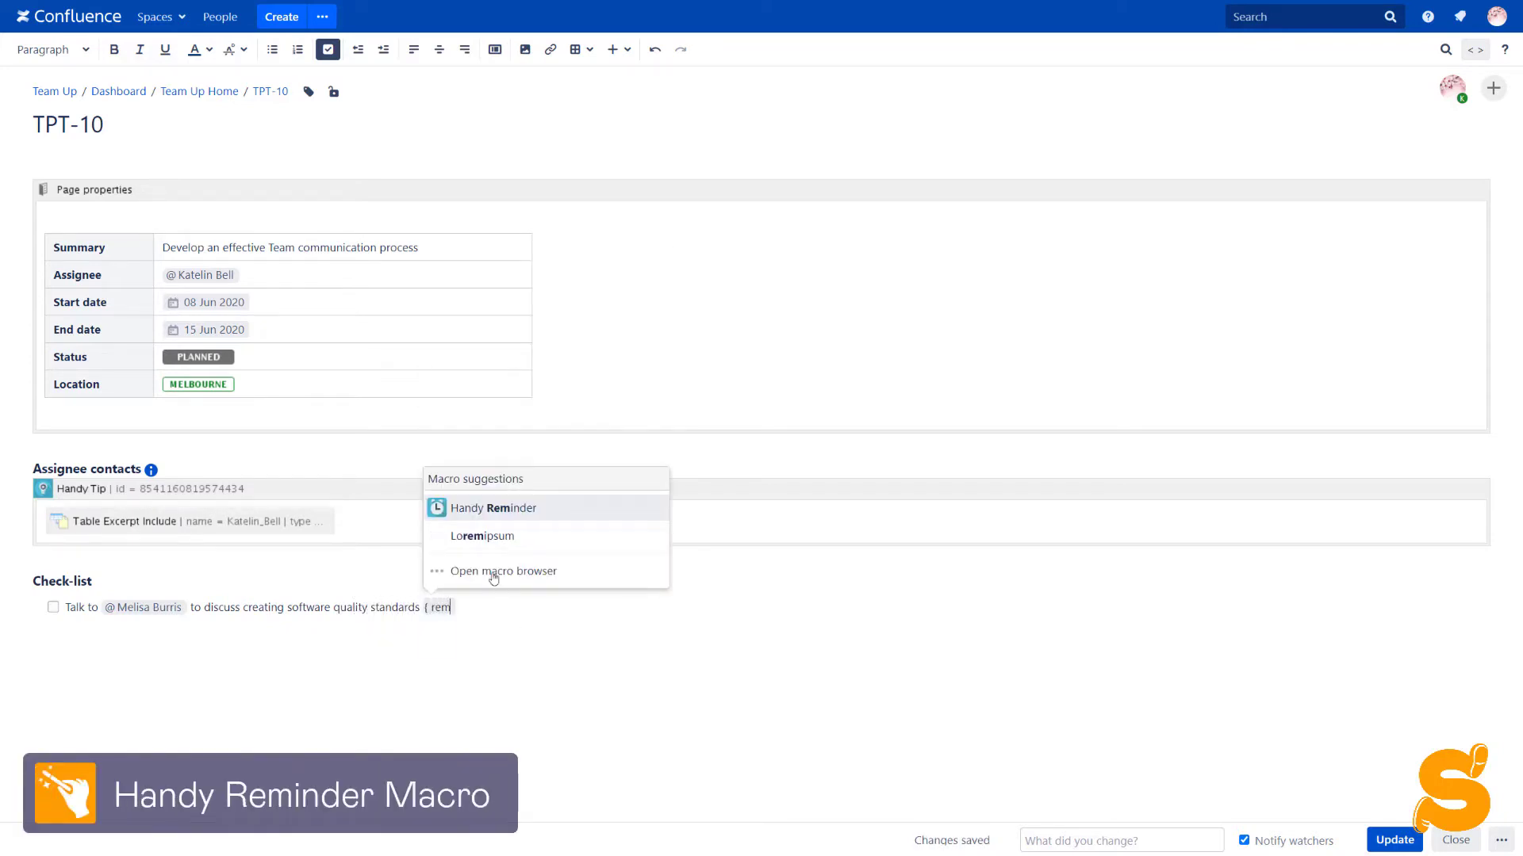
Insert a one-time Handy Reminder for 11.06.2020 at 8:00 with a second recipient and date shown
click(490, 510)
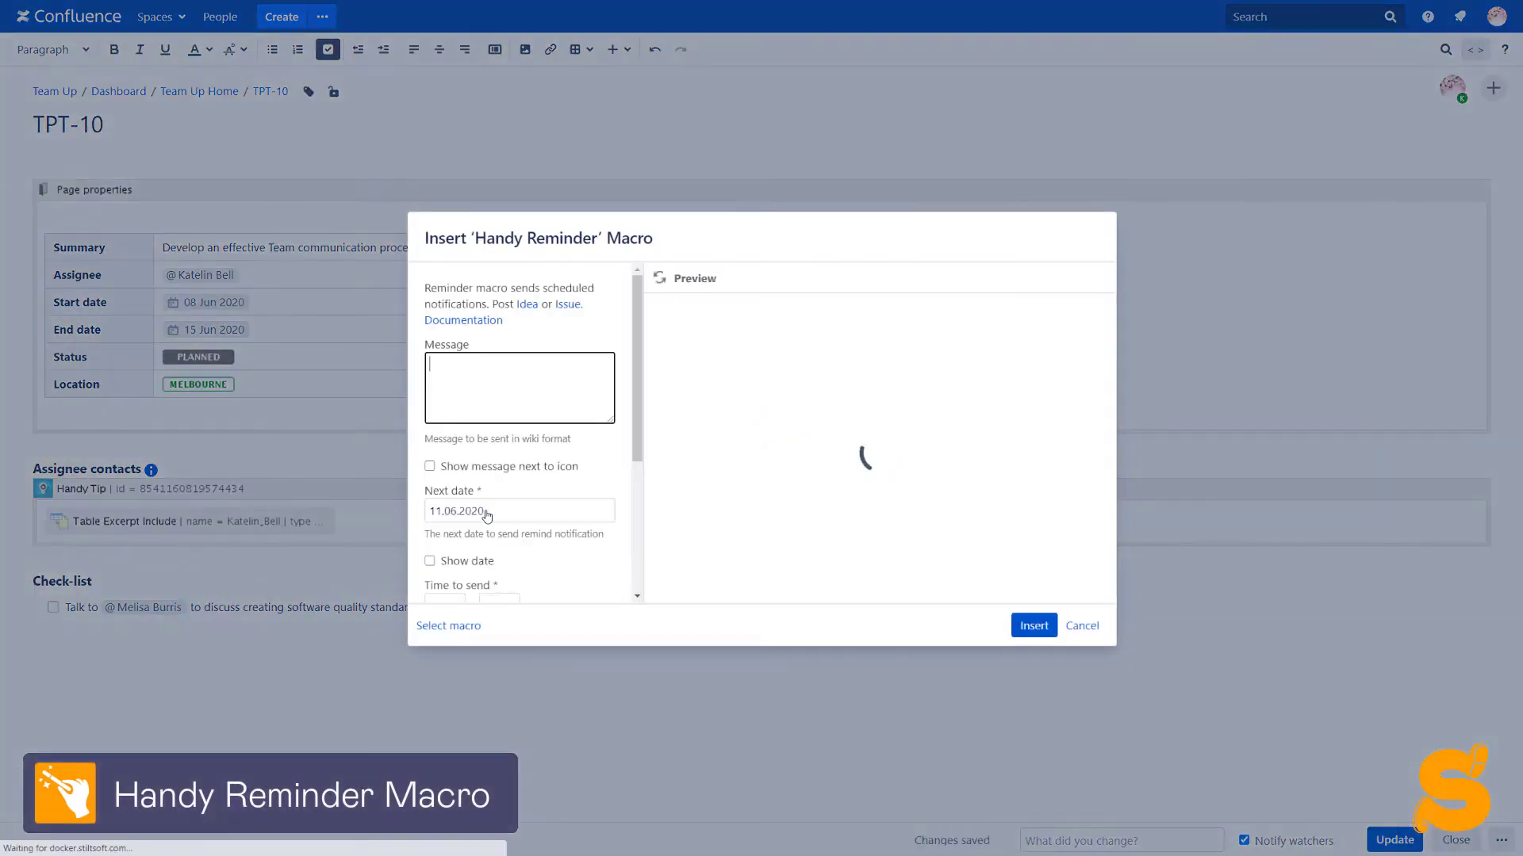
scroll(486, 511, down, 2)
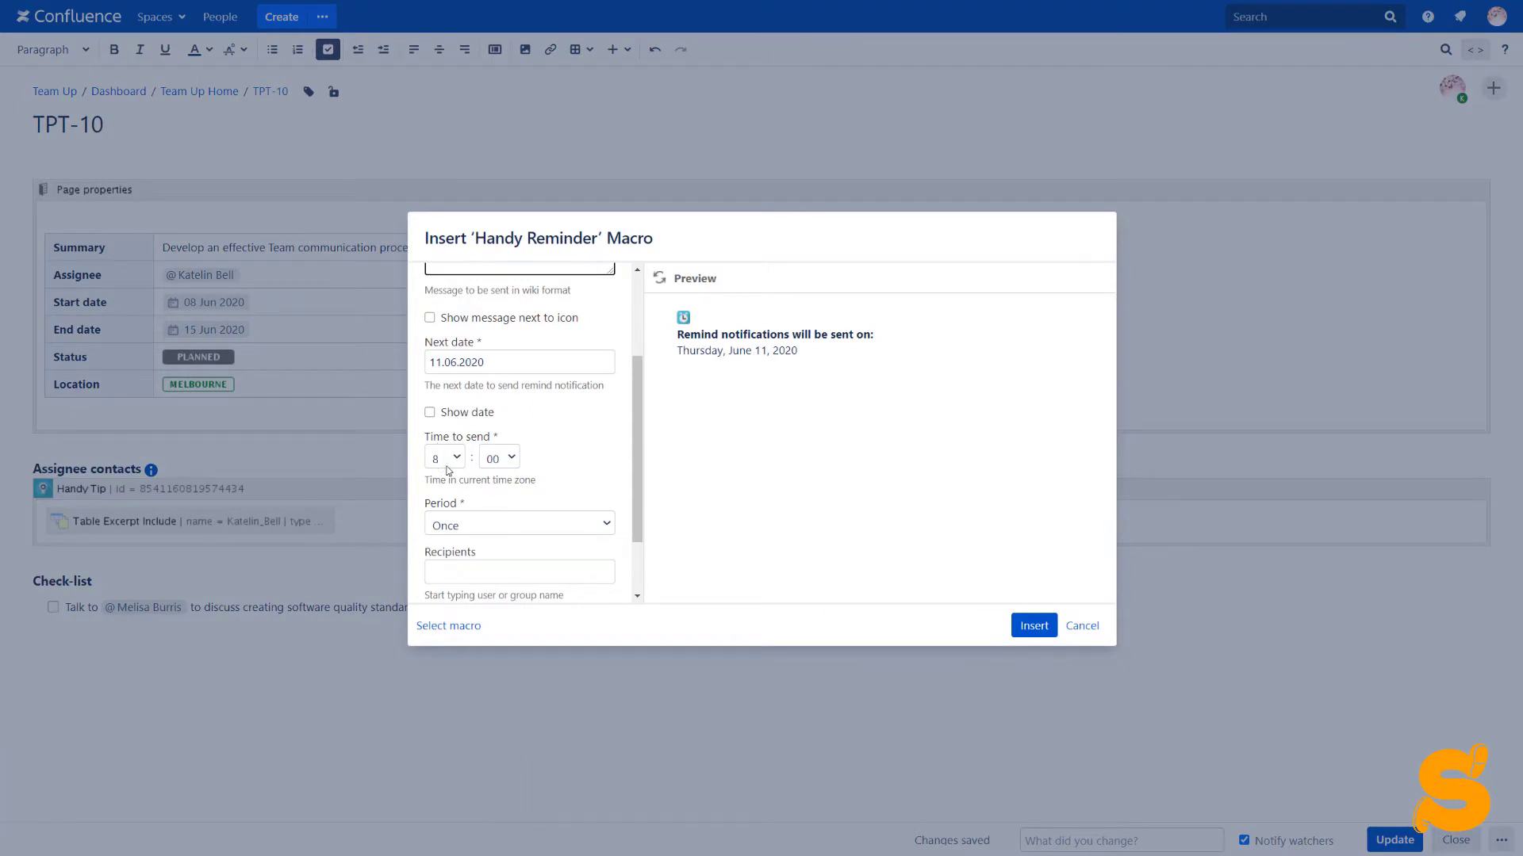
scroll(448, 471, down, 1)
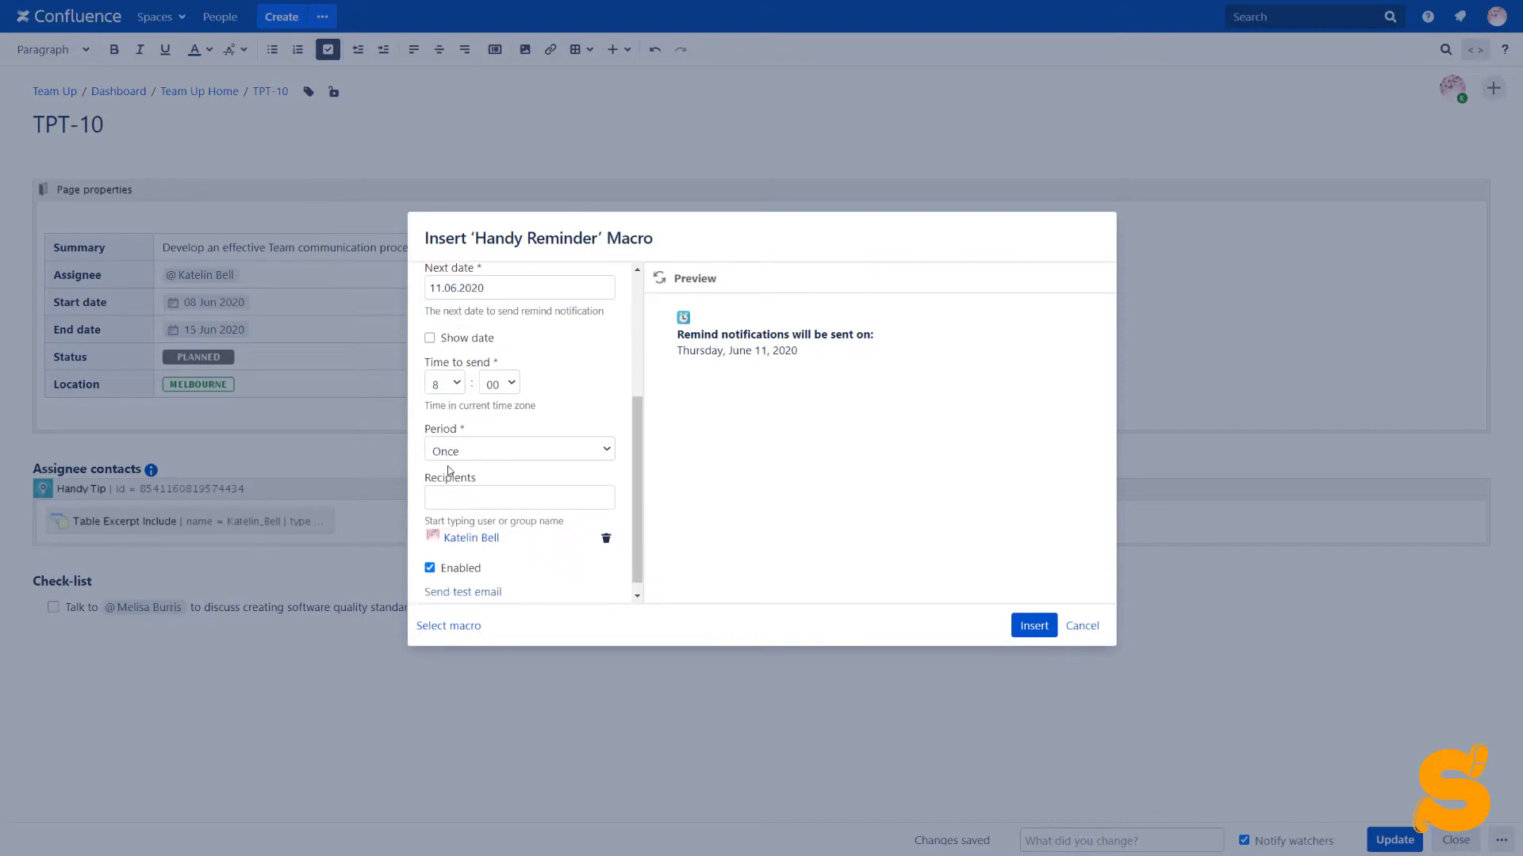
scroll(458, 453, down, 1)
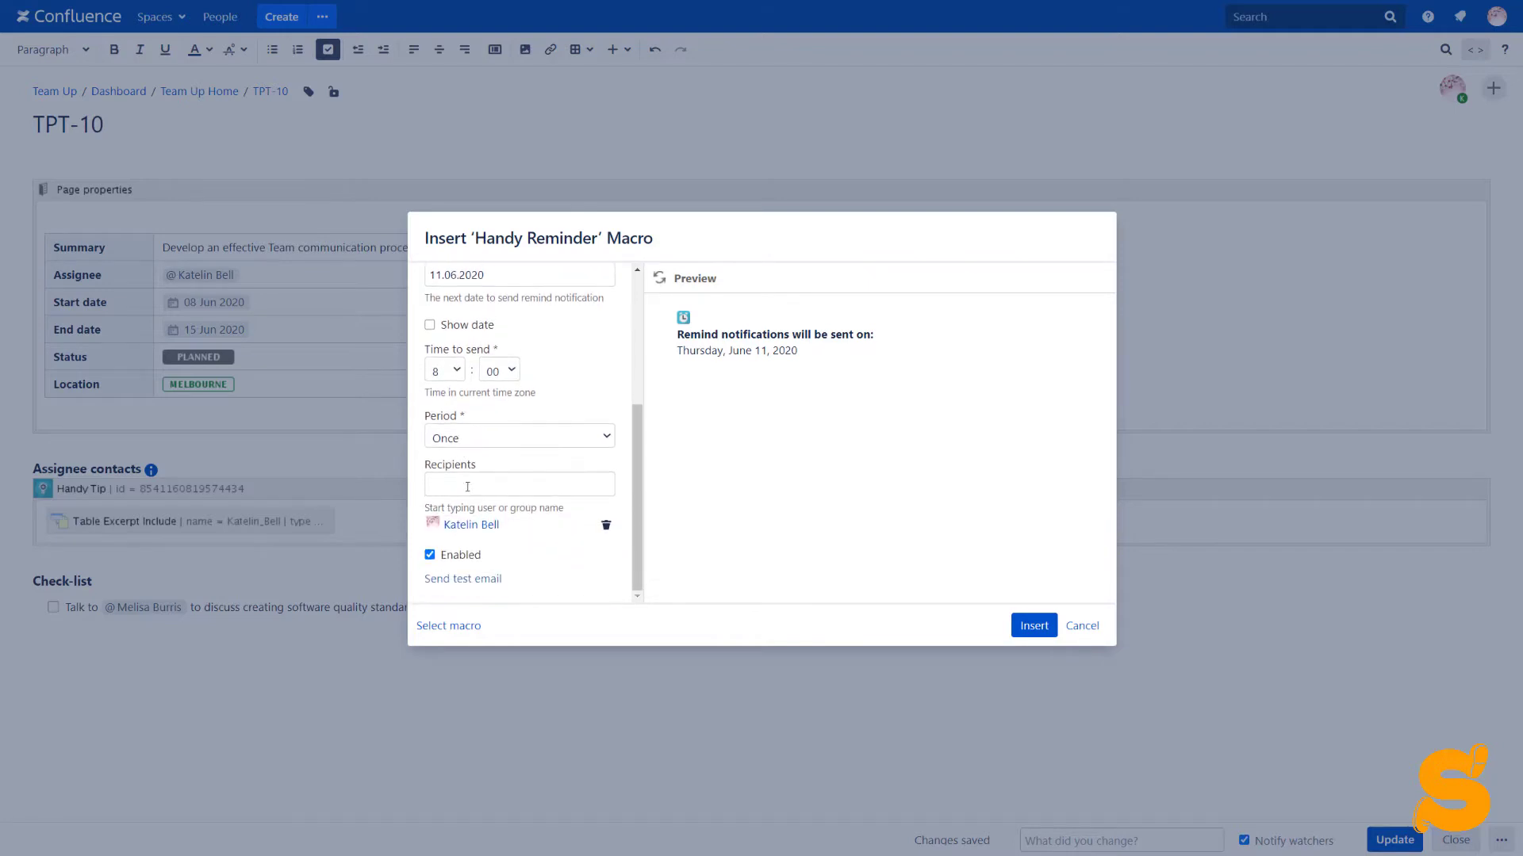
click(467, 487)
text(Me)
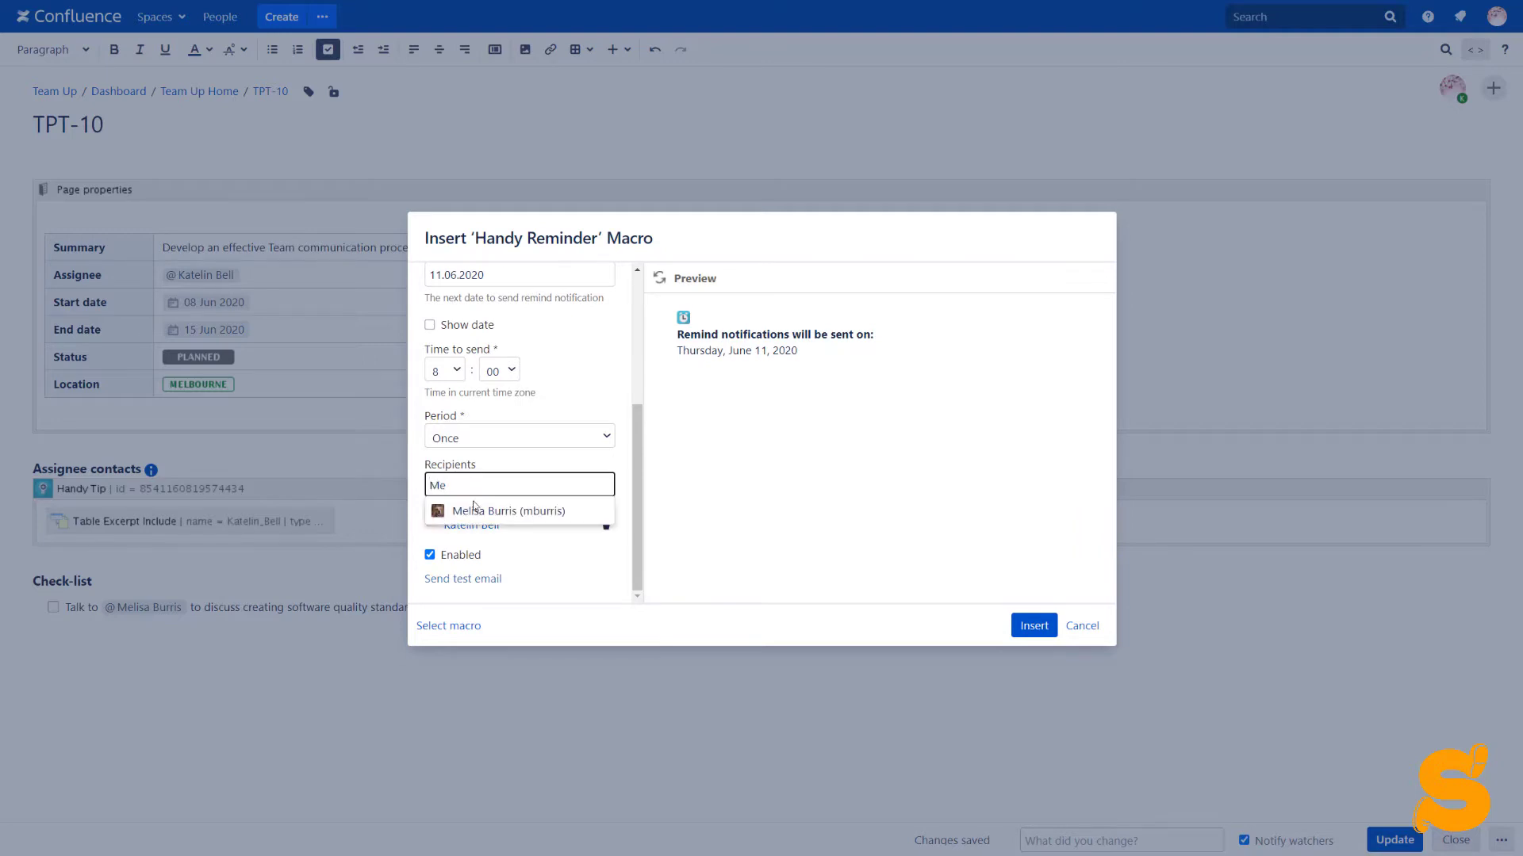
click(475, 509)
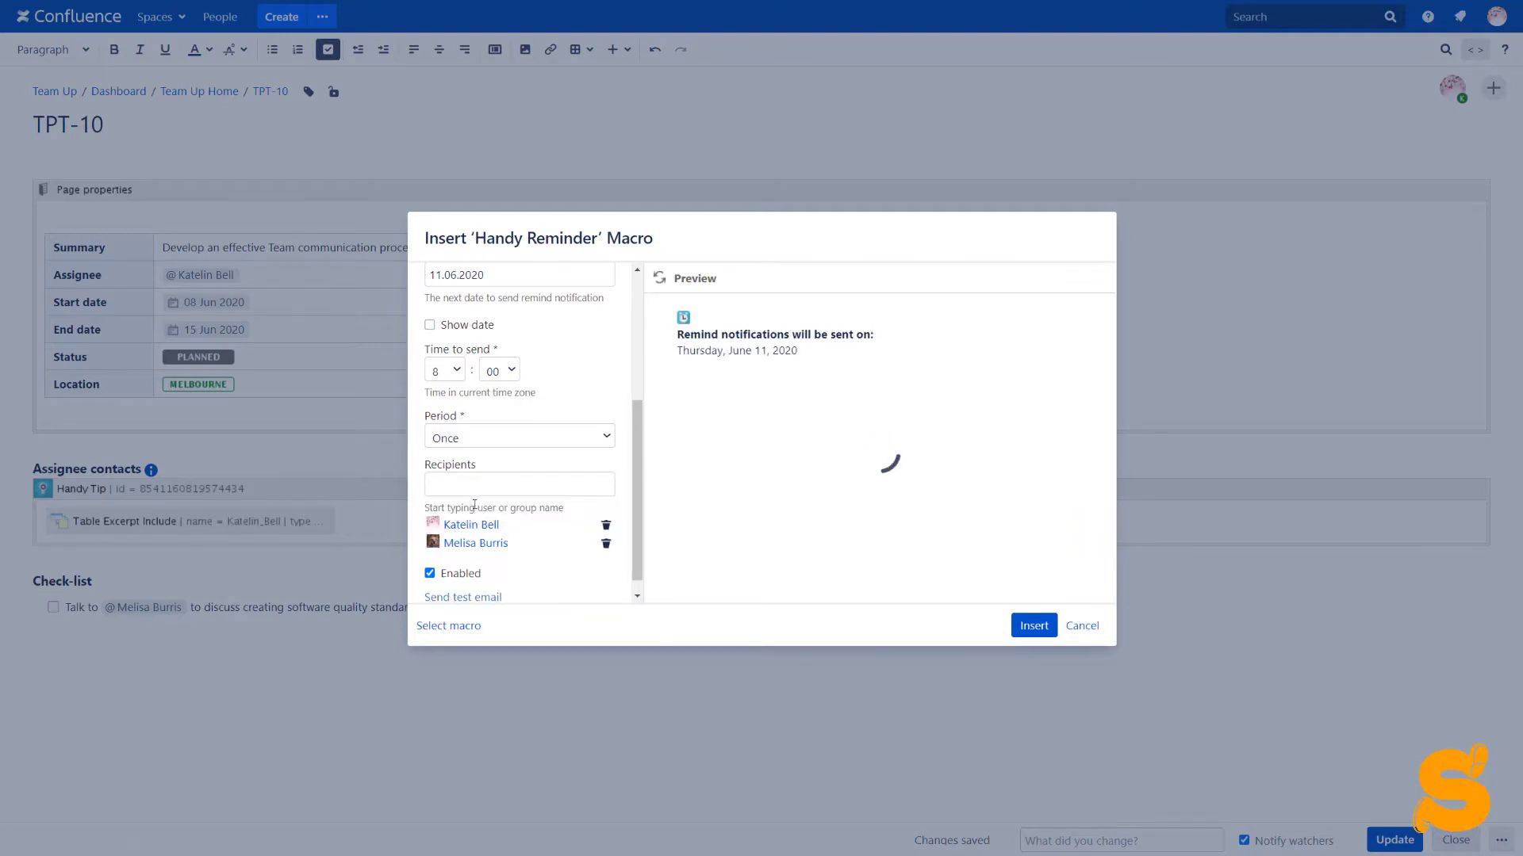
scroll(475, 510, up, 3)
scroll(475, 509, down, 2)
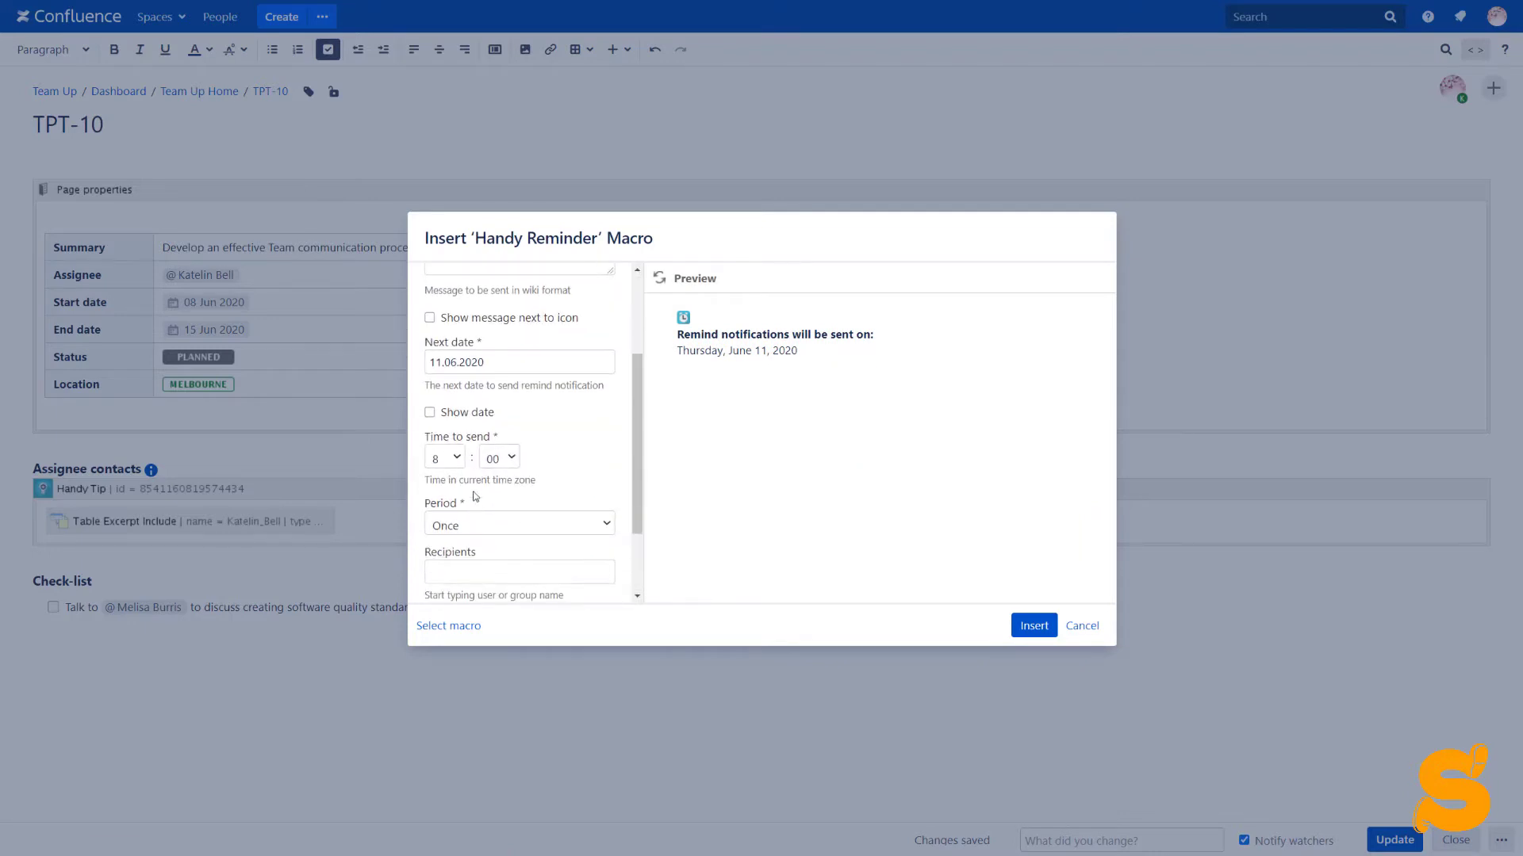
click(471, 412)
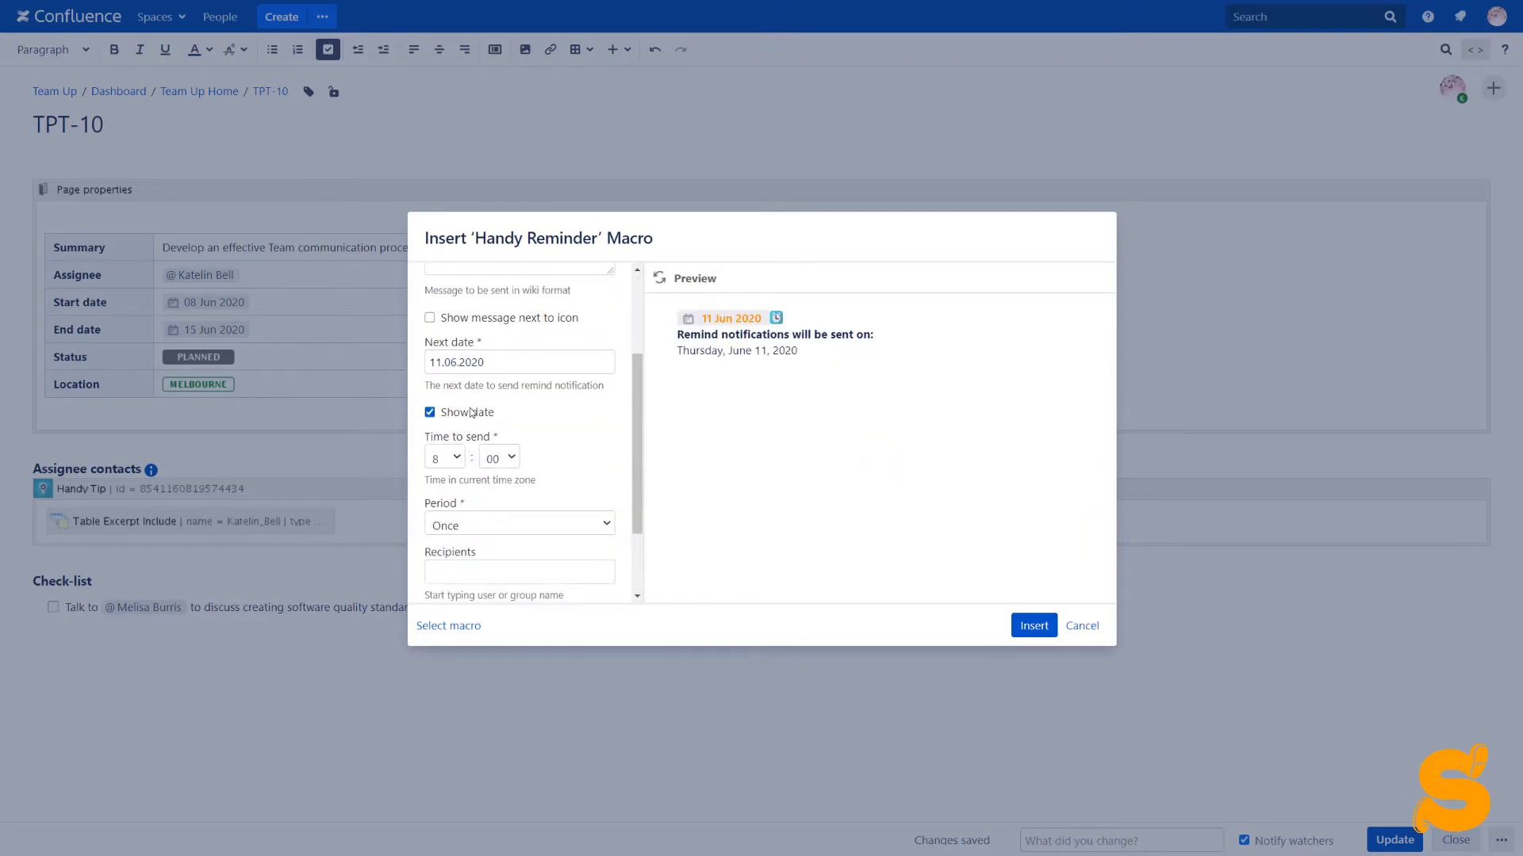
click(1014, 622)
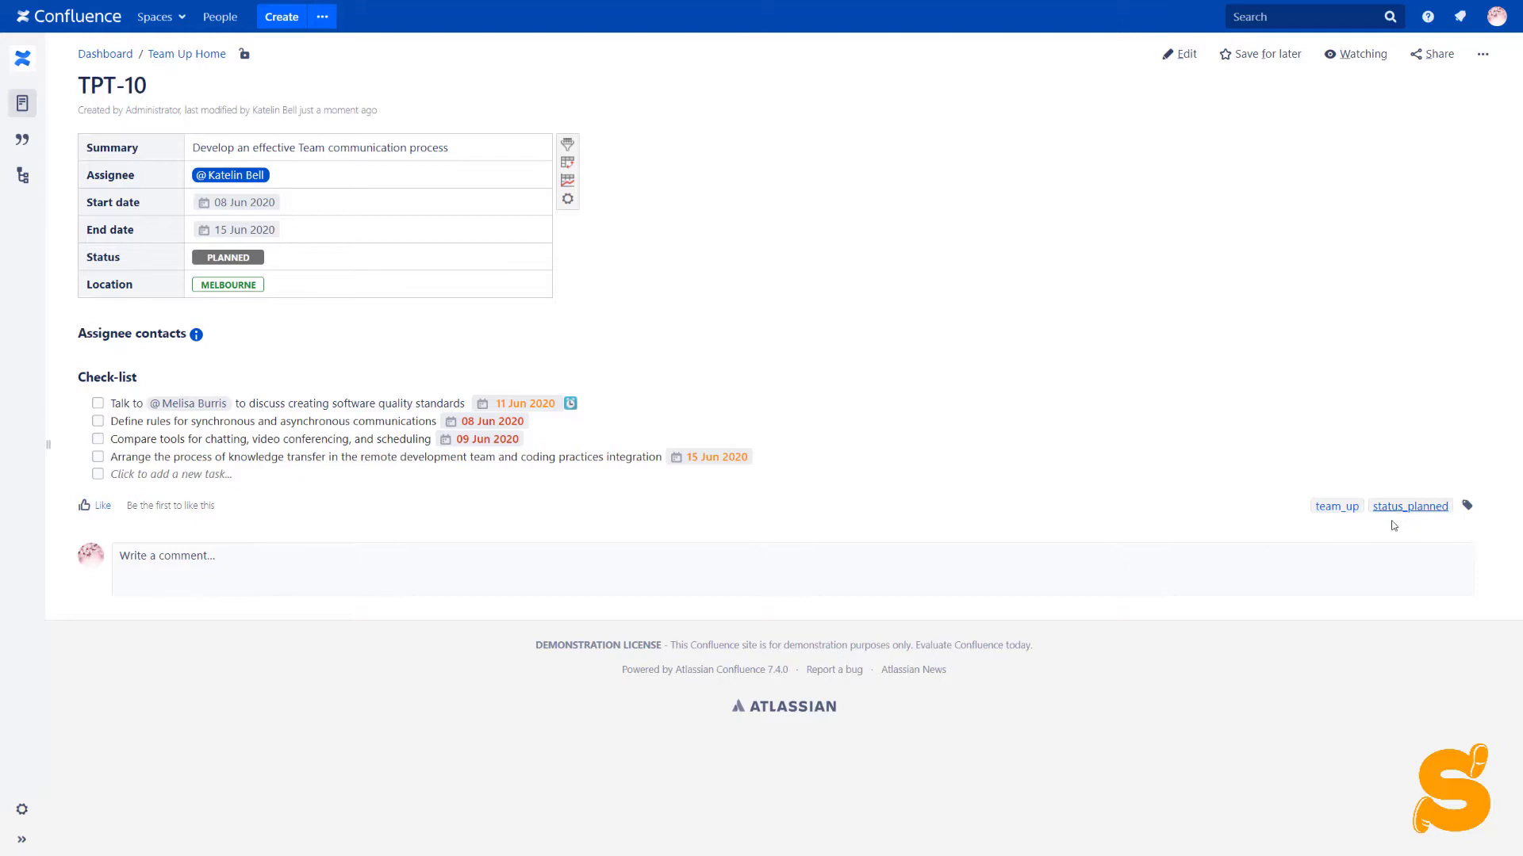
Change TPT-10's status lozenge from PLANNED to IN PROGRESS
click(226, 258)
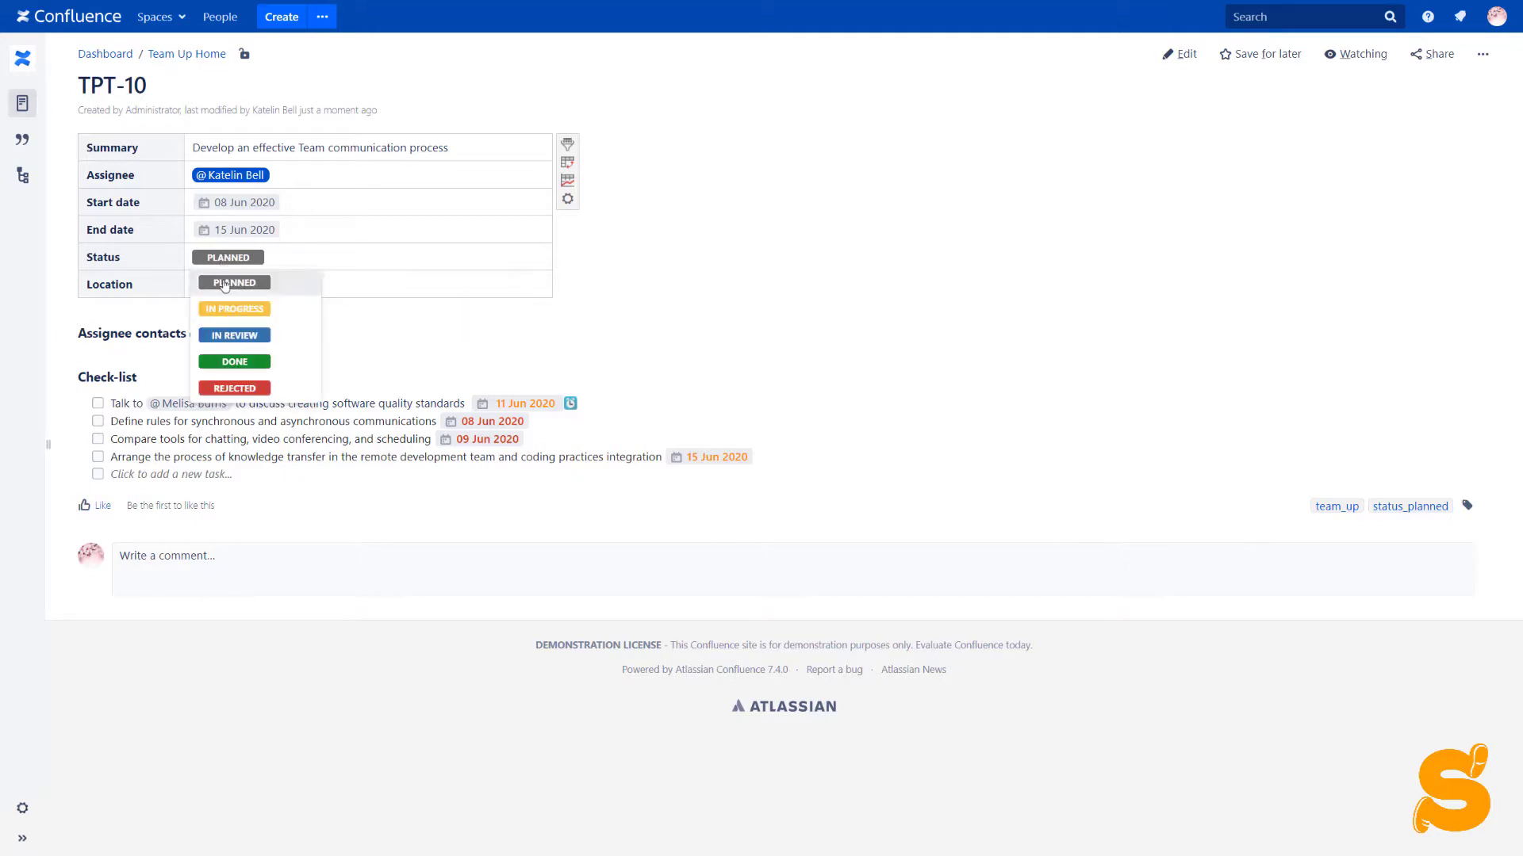
click(228, 307)
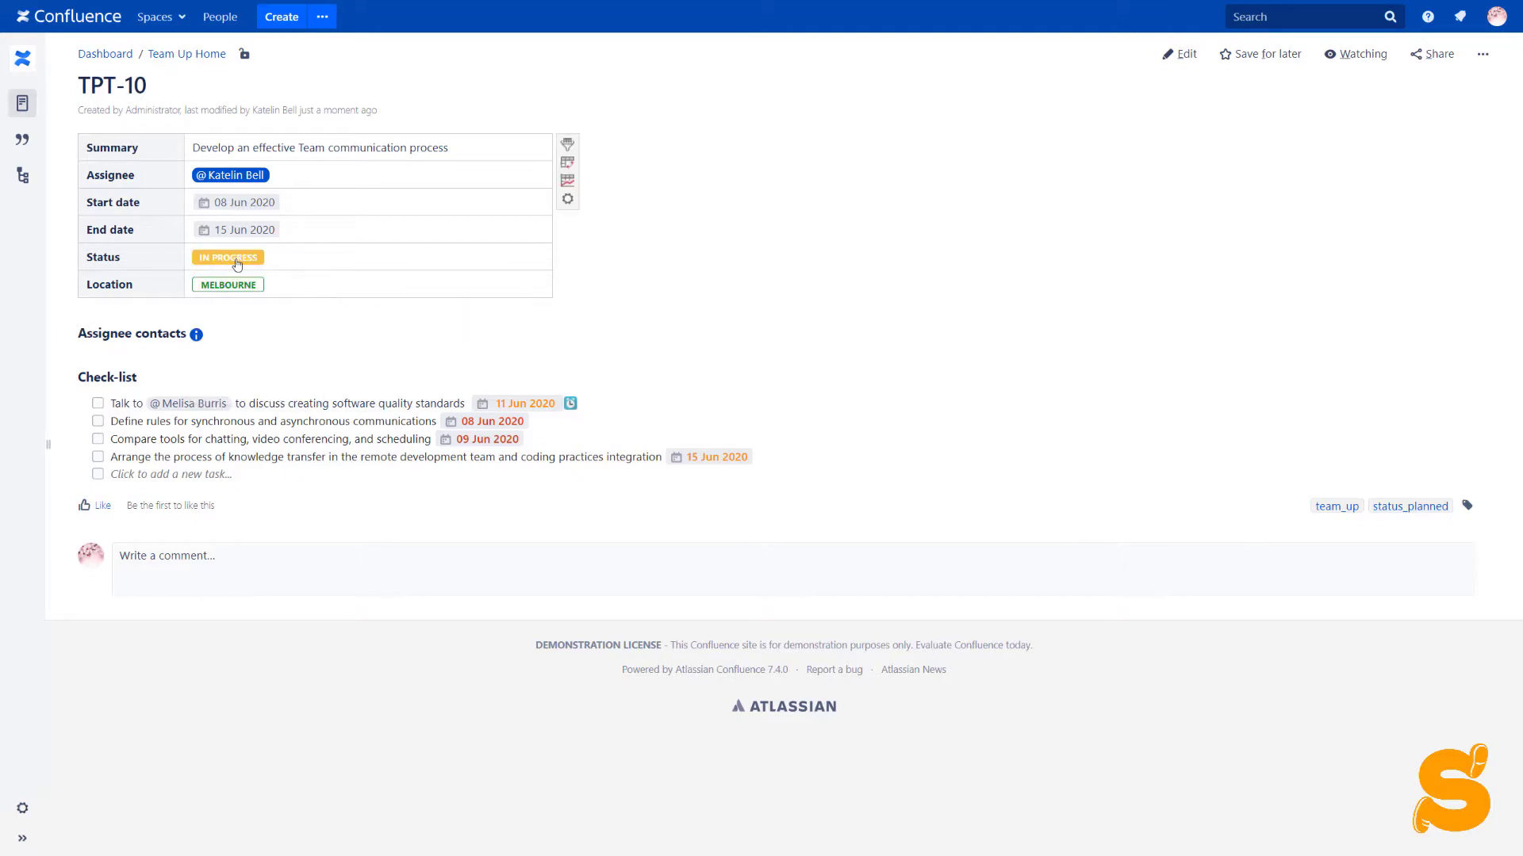
mouse_move(236, 264)
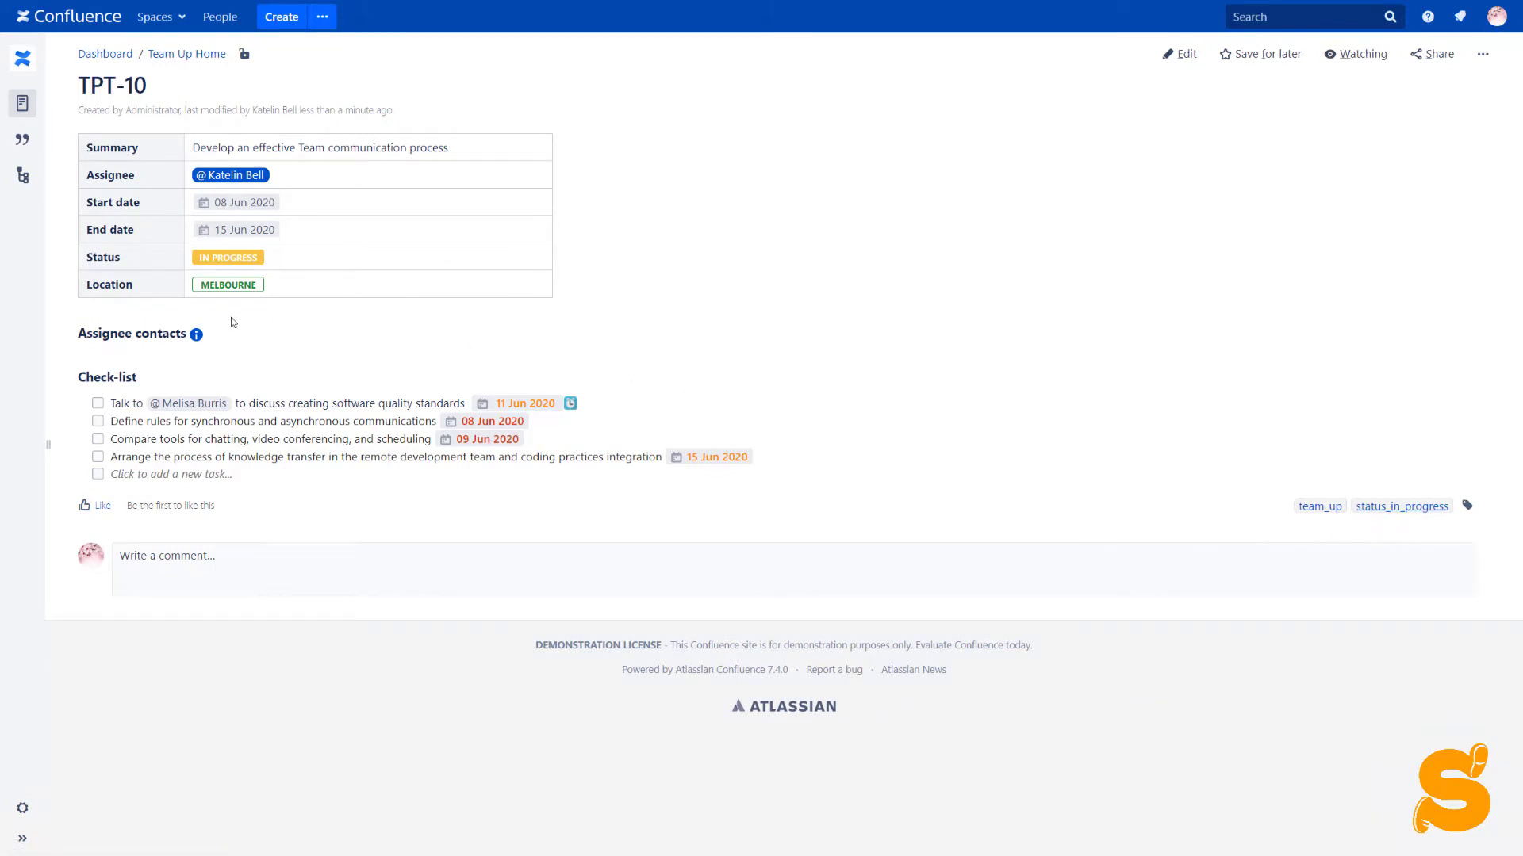
mouse_move(195, 337)
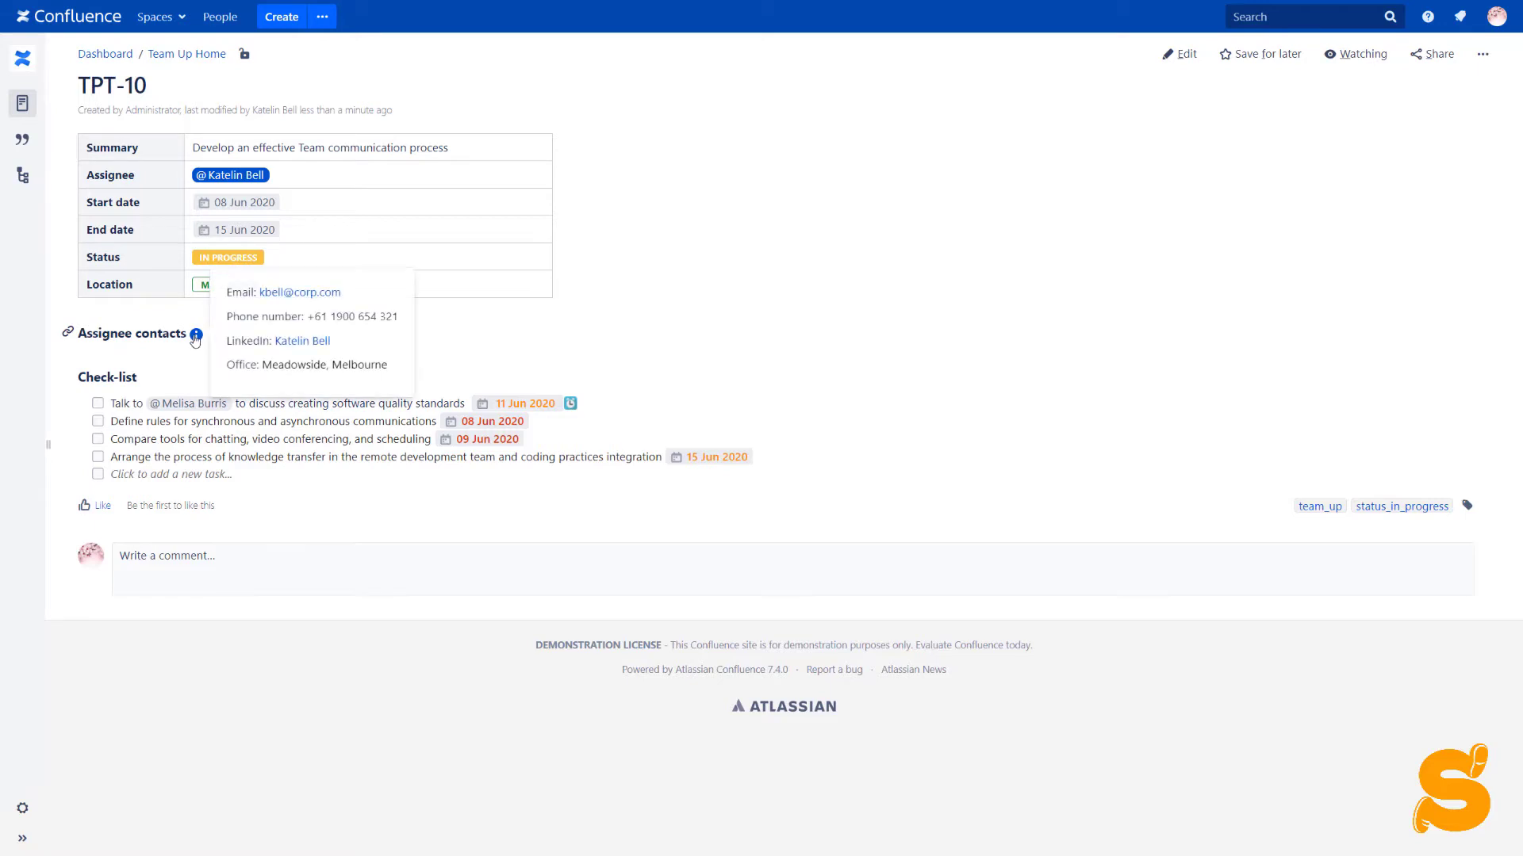
drag(308, 317, 406, 322)
click(305, 319)
Change the task reminder's send hour to 12 and save it
click(570, 403)
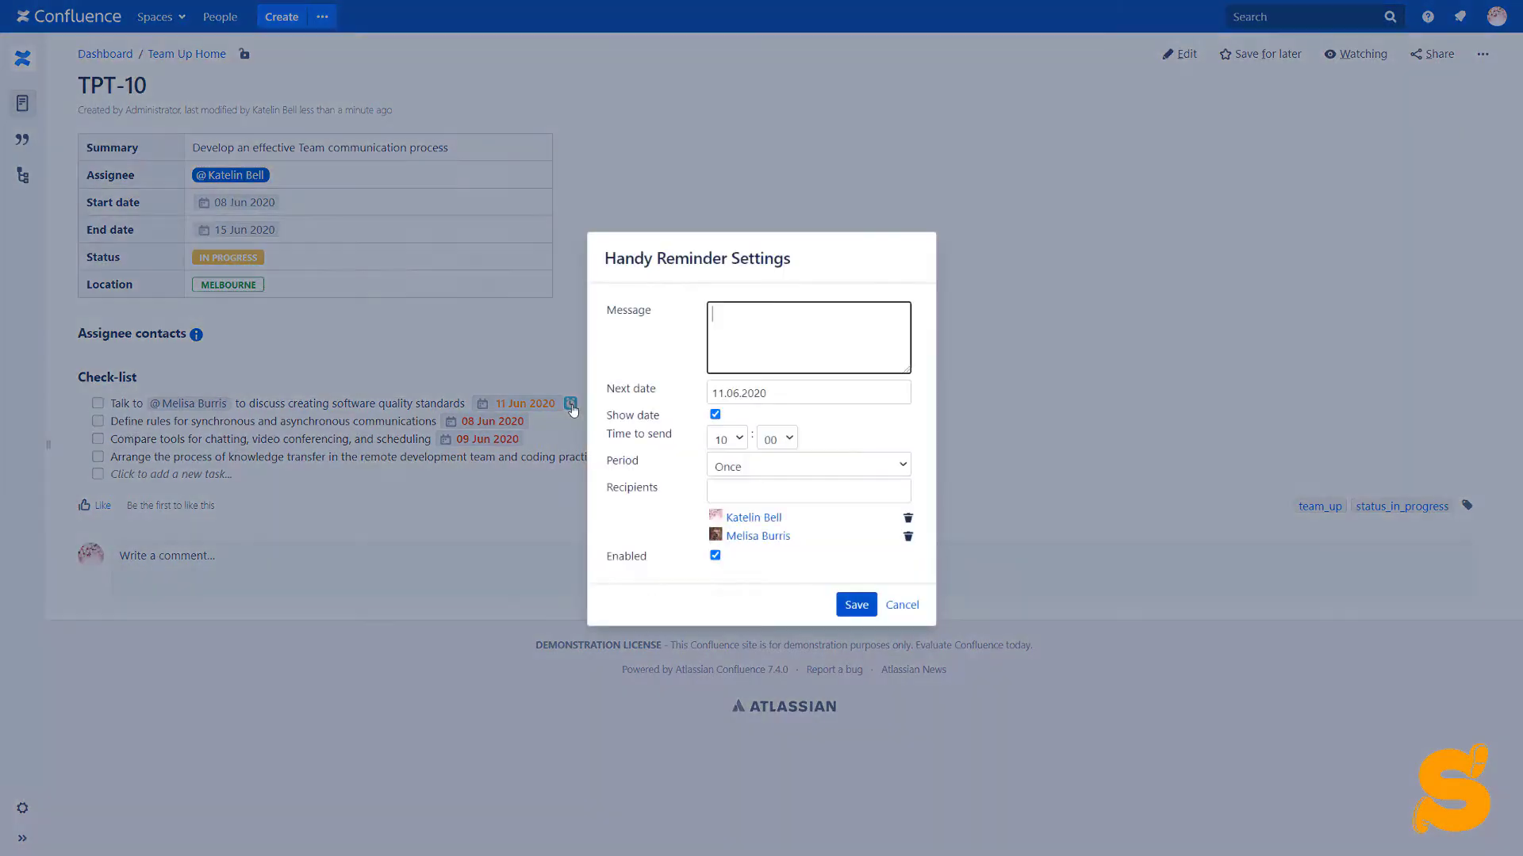
click(737, 447)
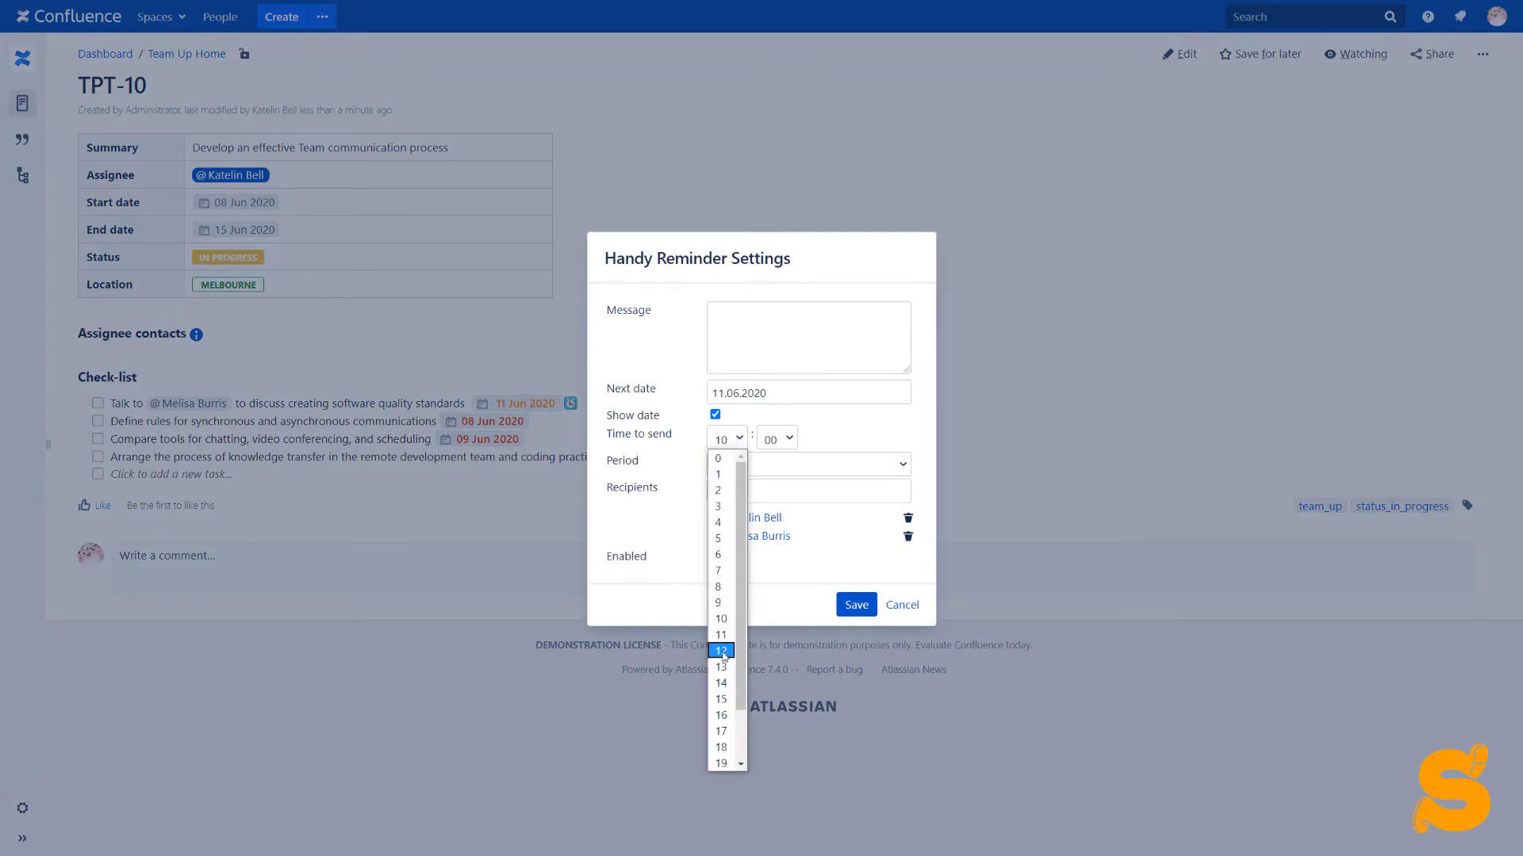
click(723, 652)
click(857, 604)
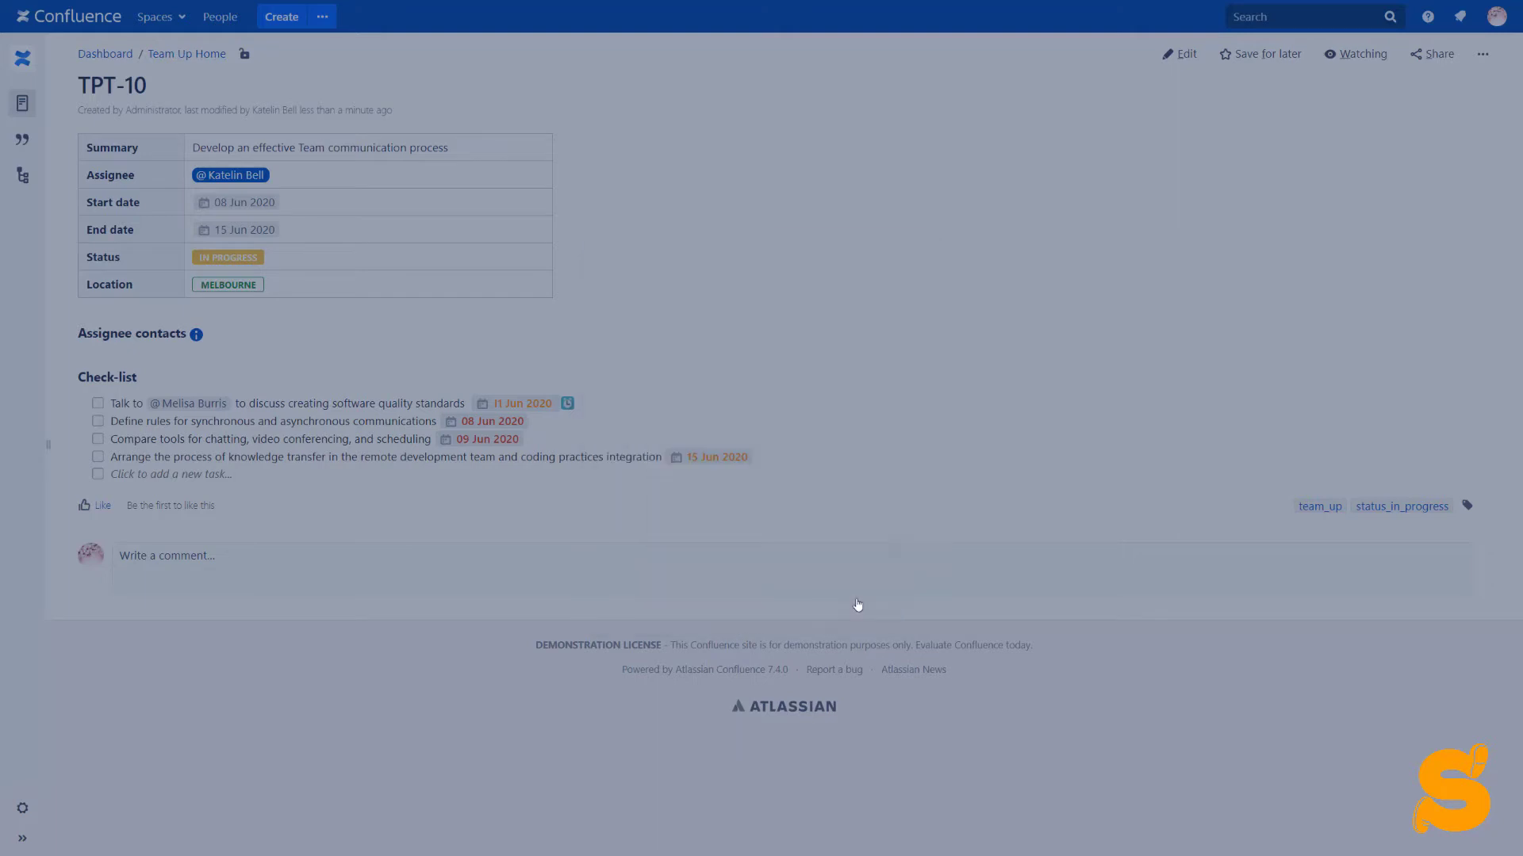
Move the last task's date to 22 Jun 2020 and mark the Compare tools task done
click(717, 460)
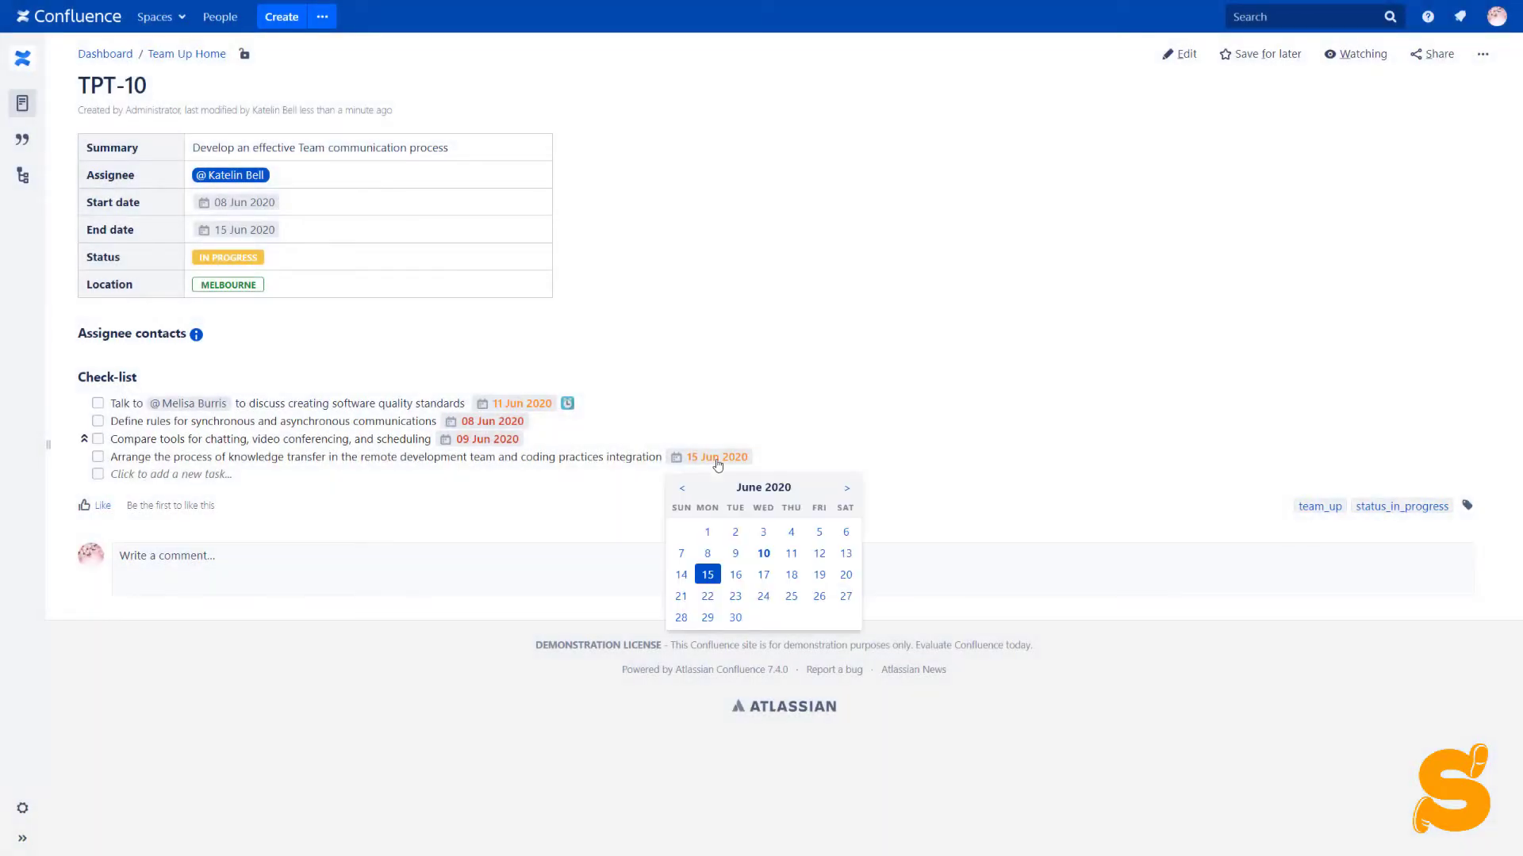
click(707, 596)
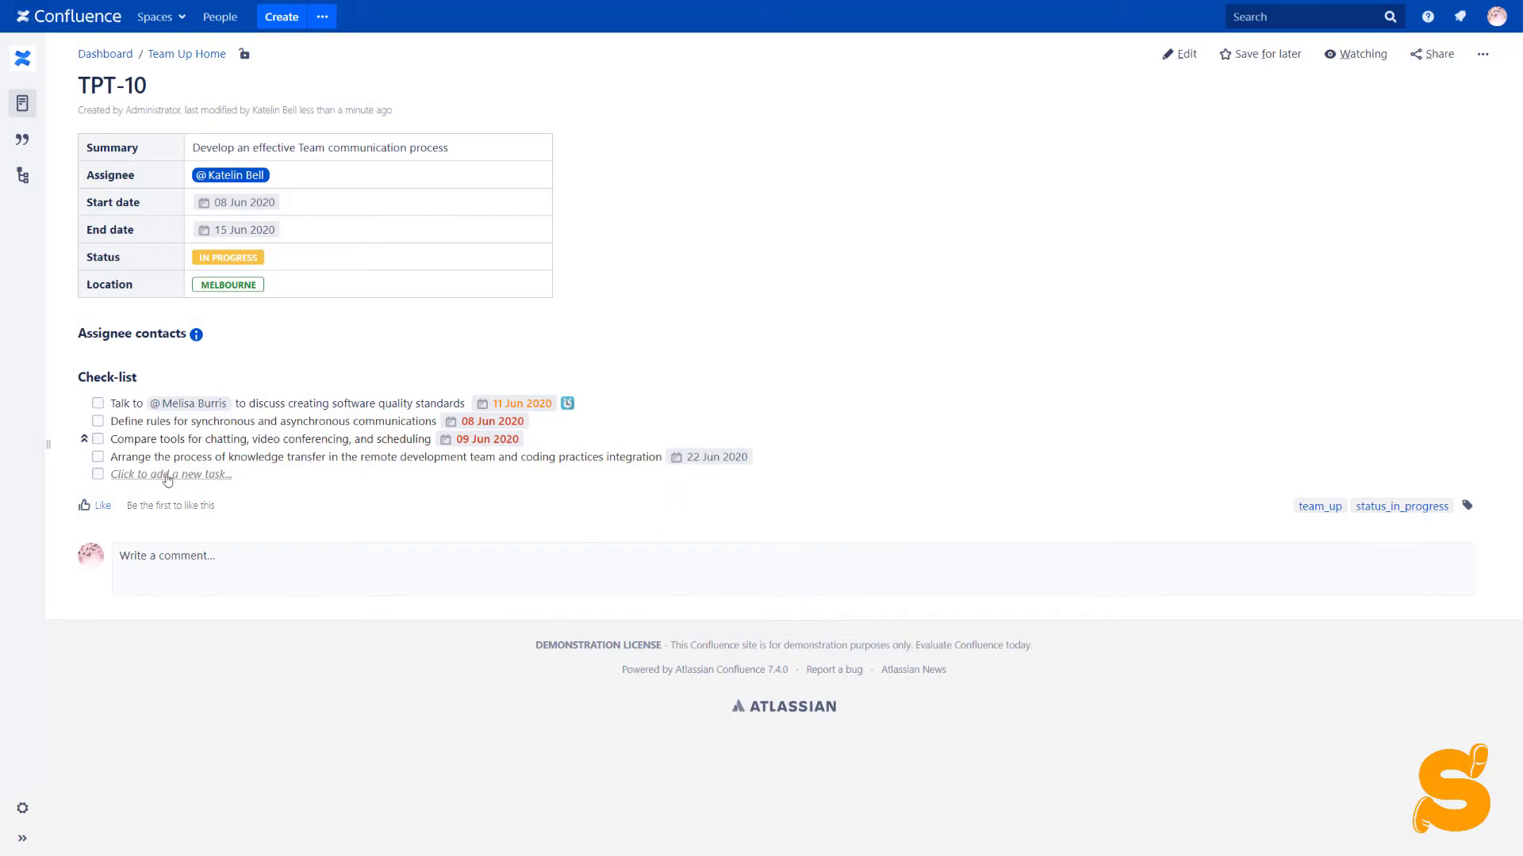
click(99, 440)
click(131, 474)
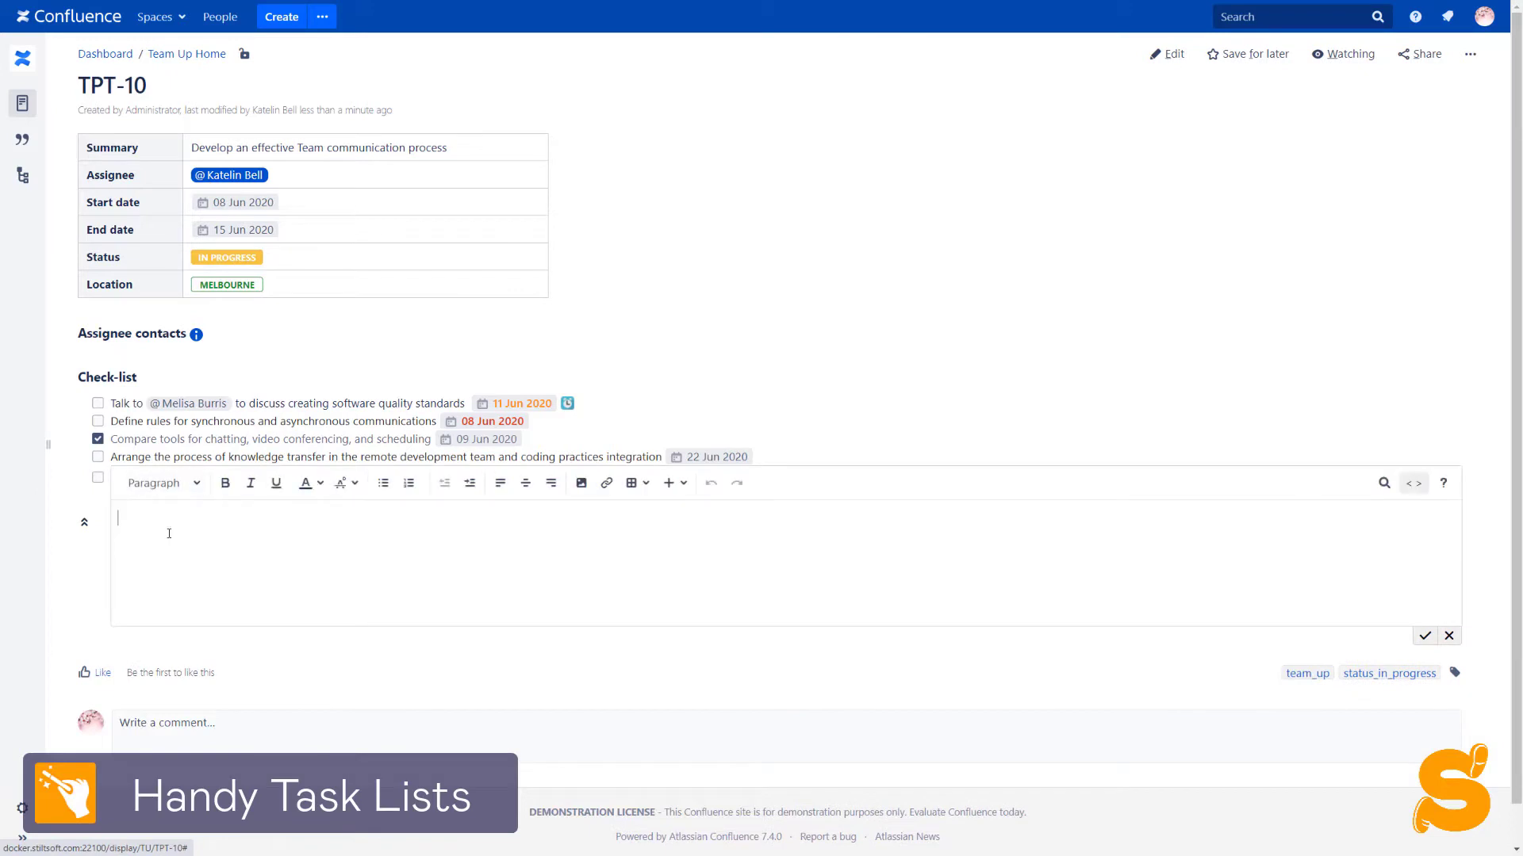
Add the task 'Develop instructions for feedback loop process' due 12 Jun 2020 and save it
text(Develop instruct)
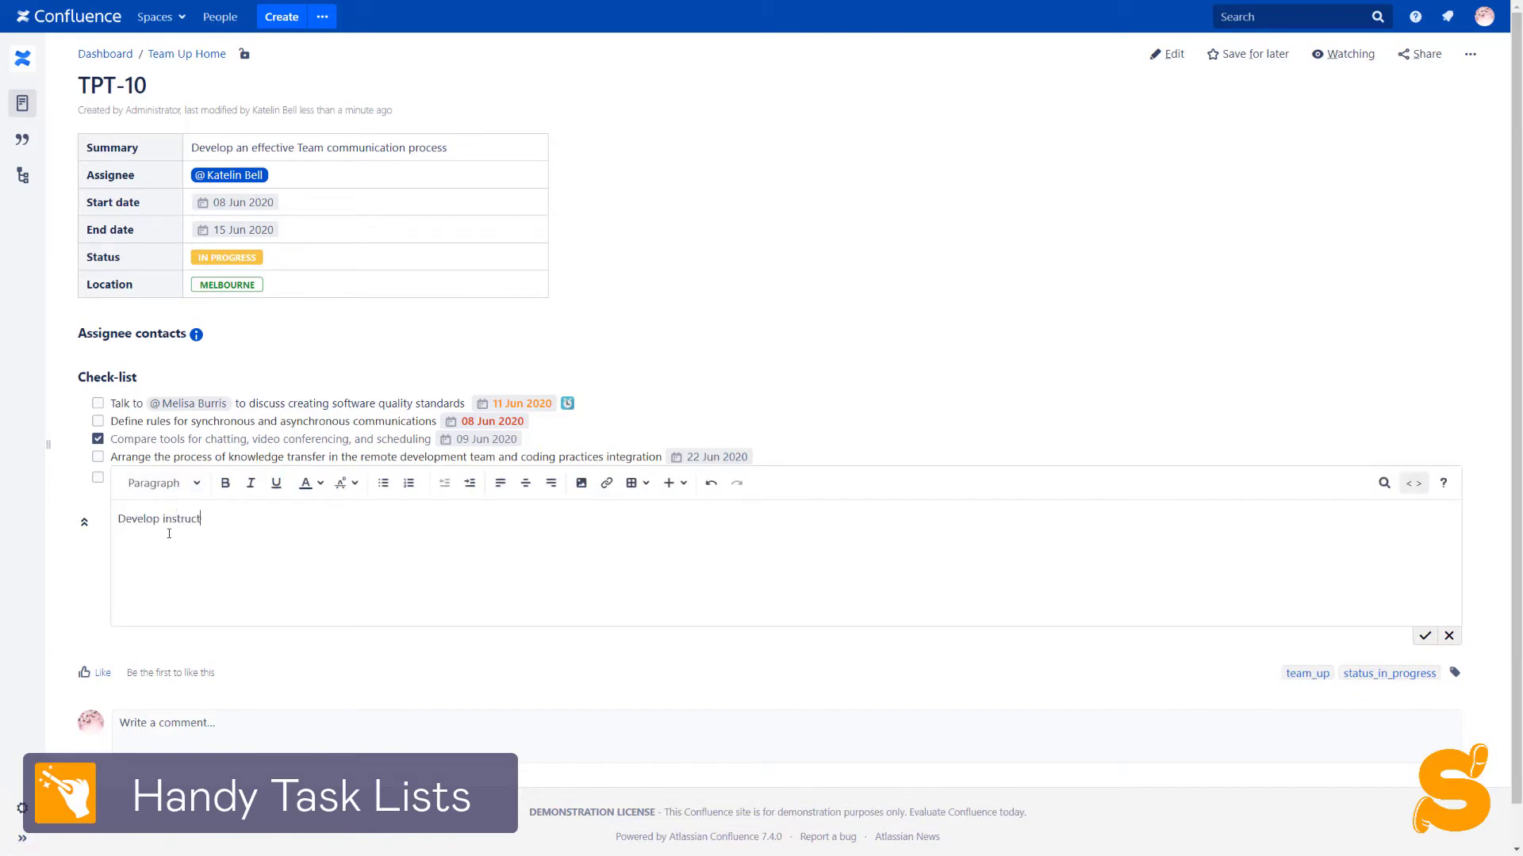
text(ions for feedback loop process // mm-dd-yyyy)
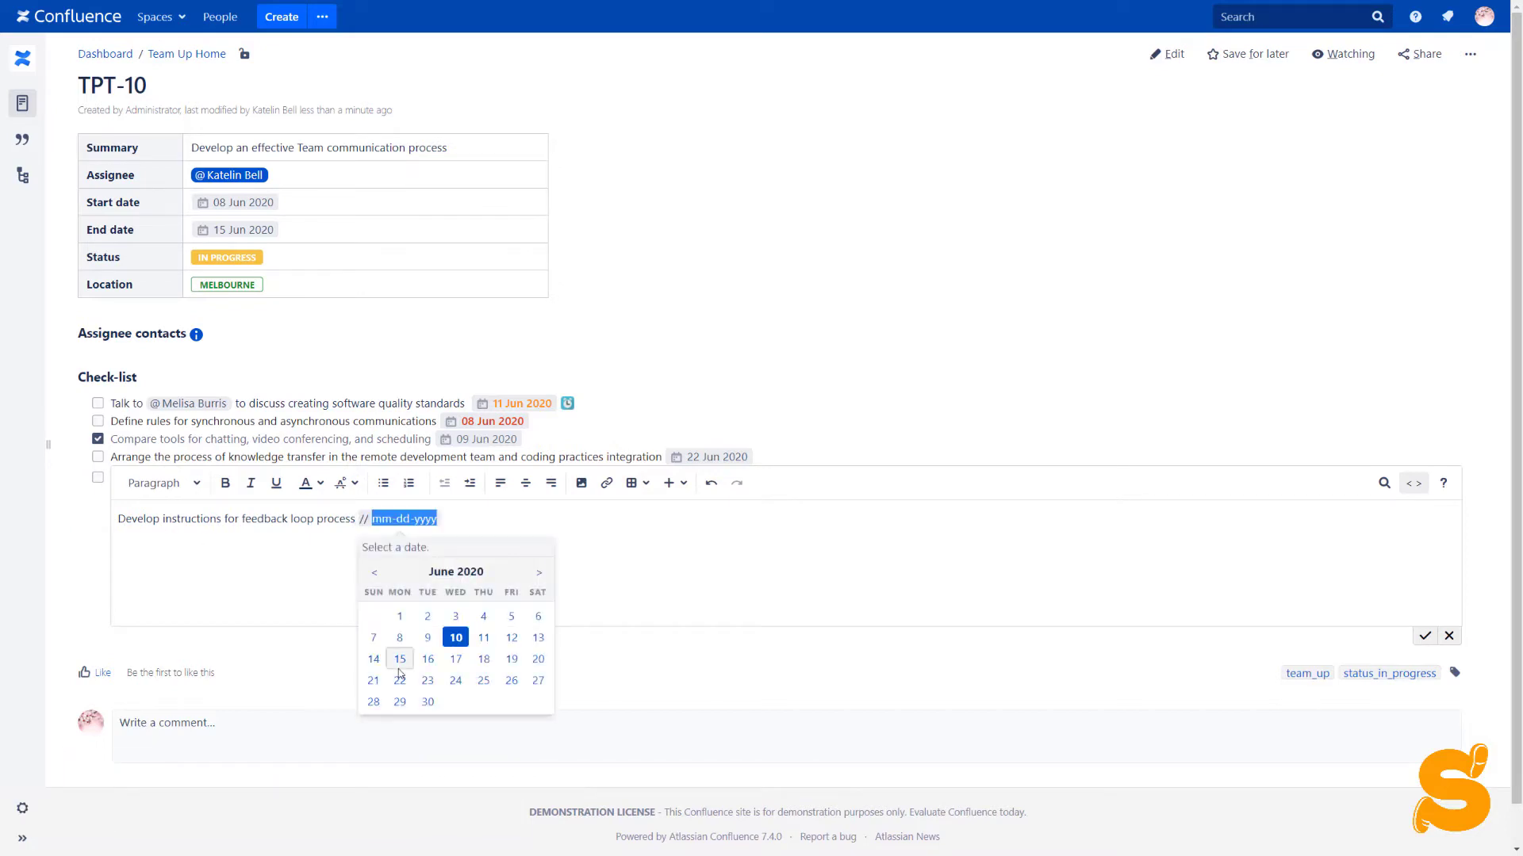
click(512, 658)
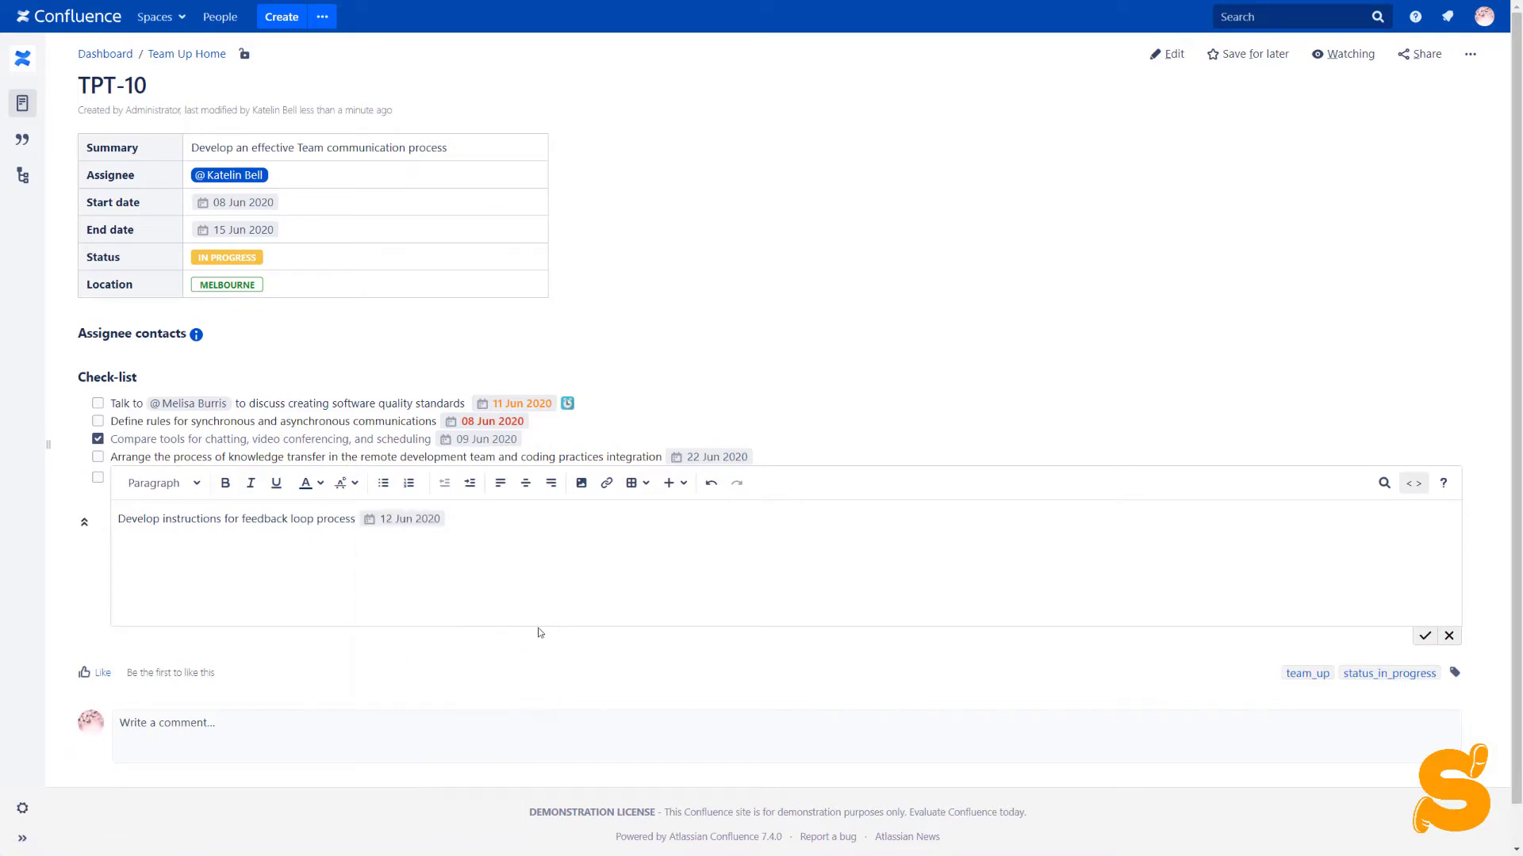
click(1422, 638)
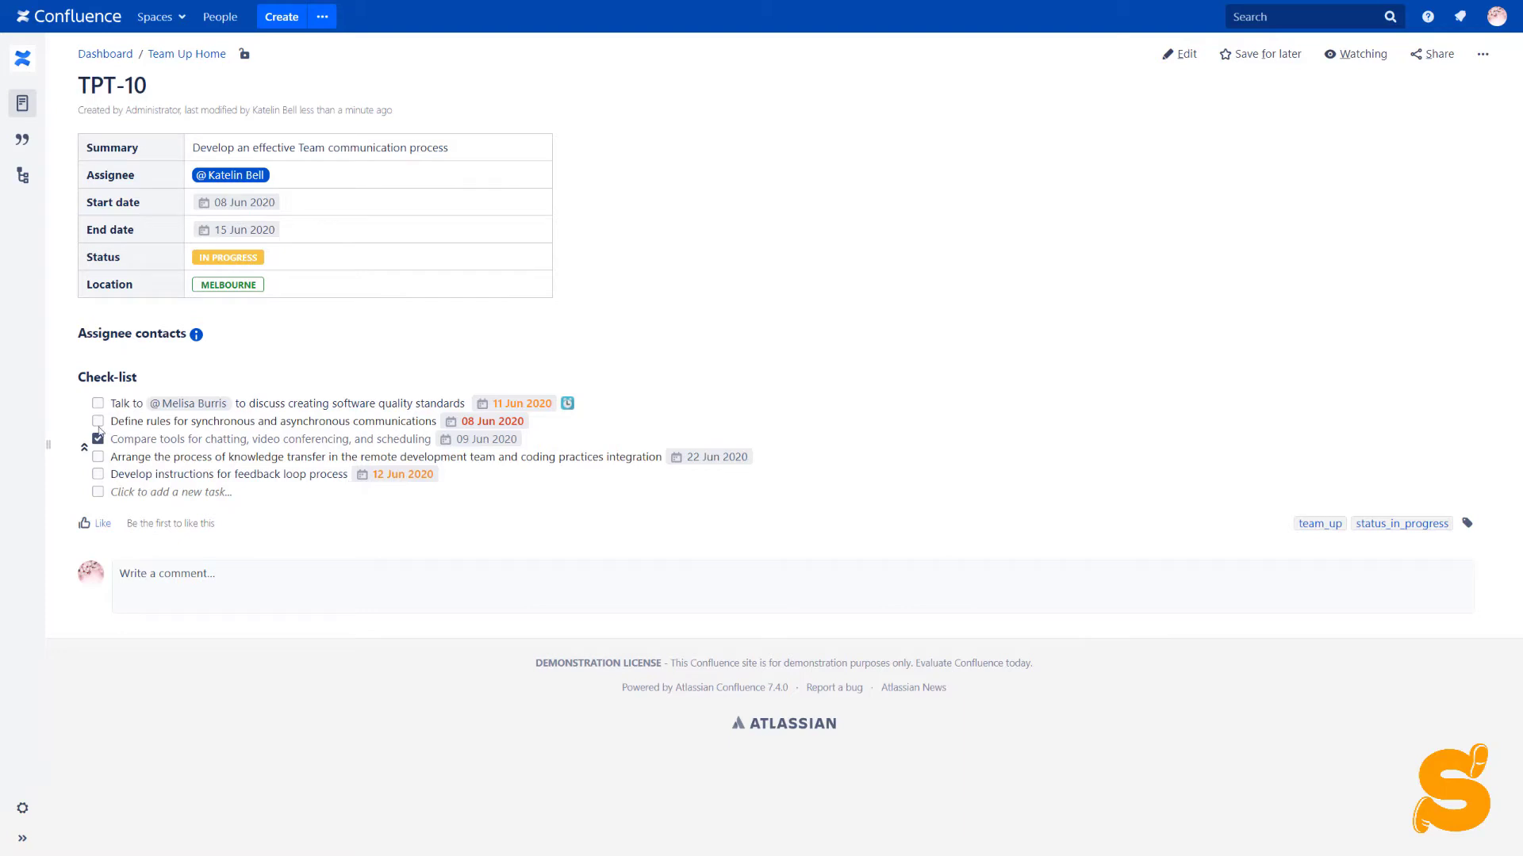
Try the checklist filters, settle on ALL to list all five tasks, and collapse the progress panel
click(85, 457)
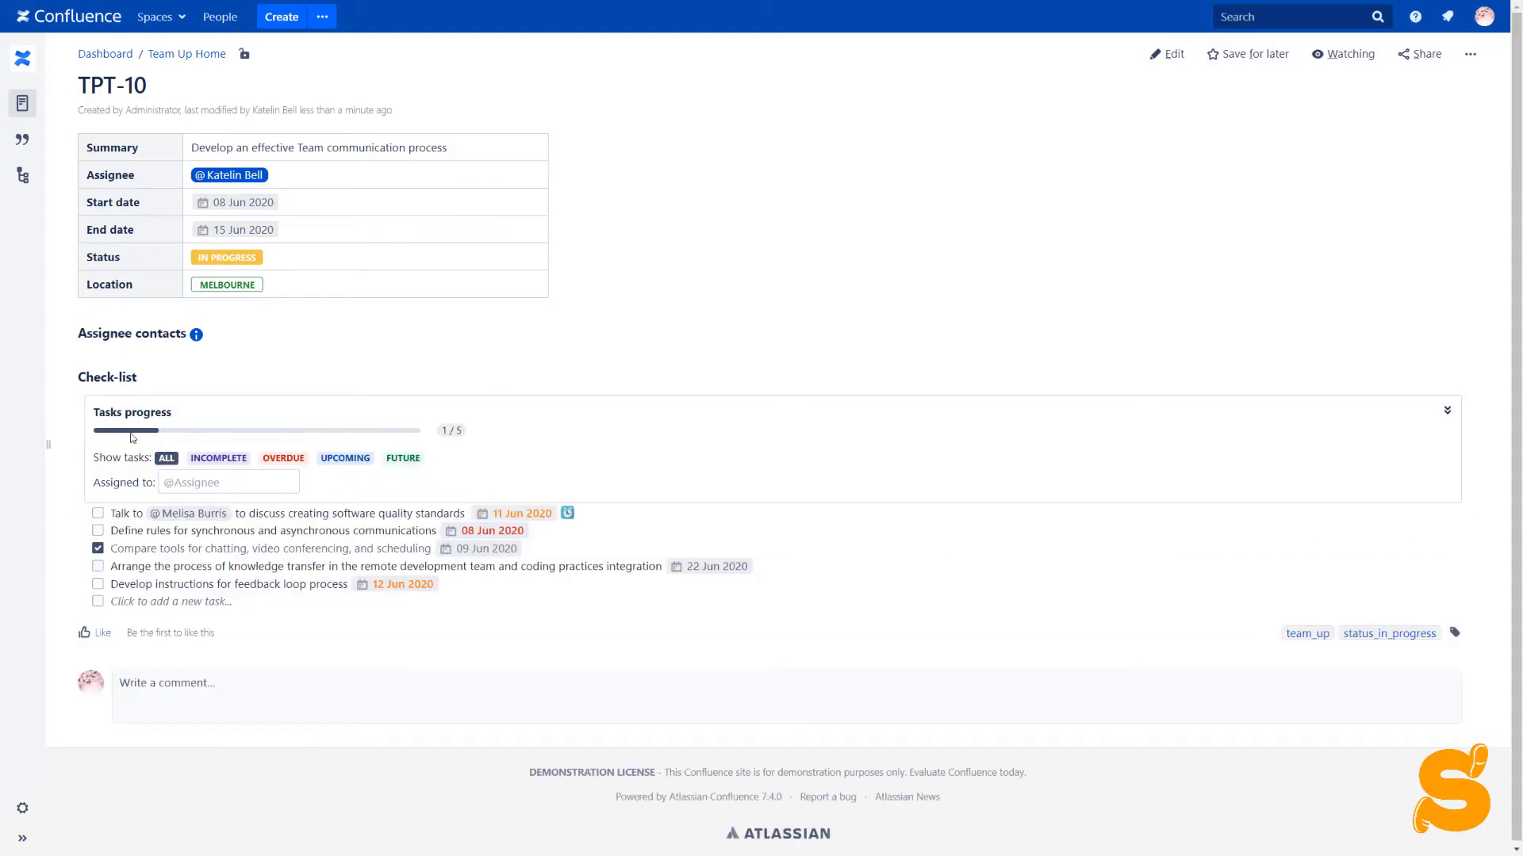
click(230, 460)
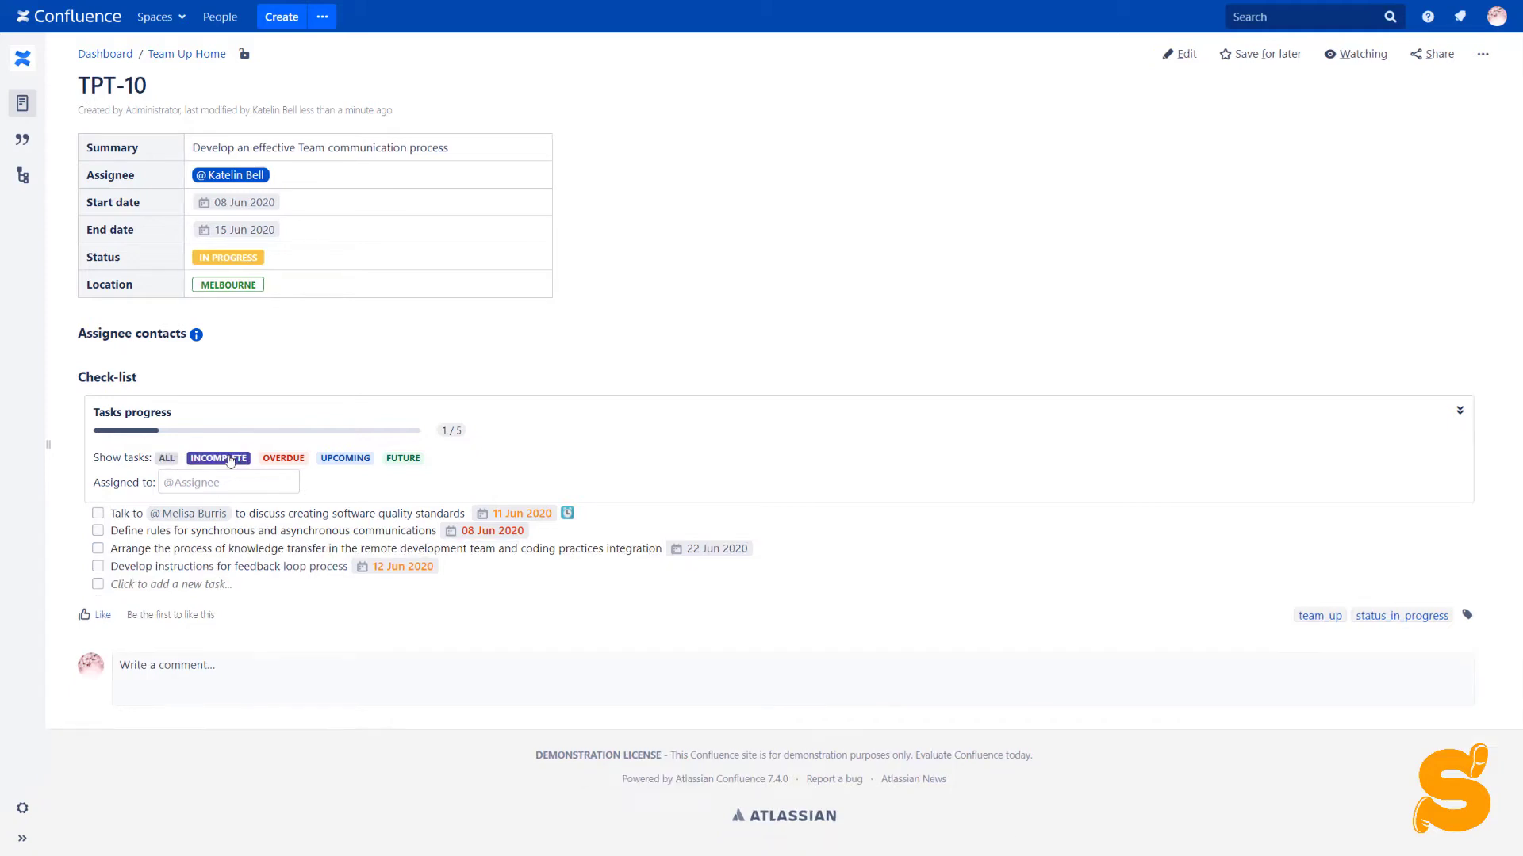
click(269, 459)
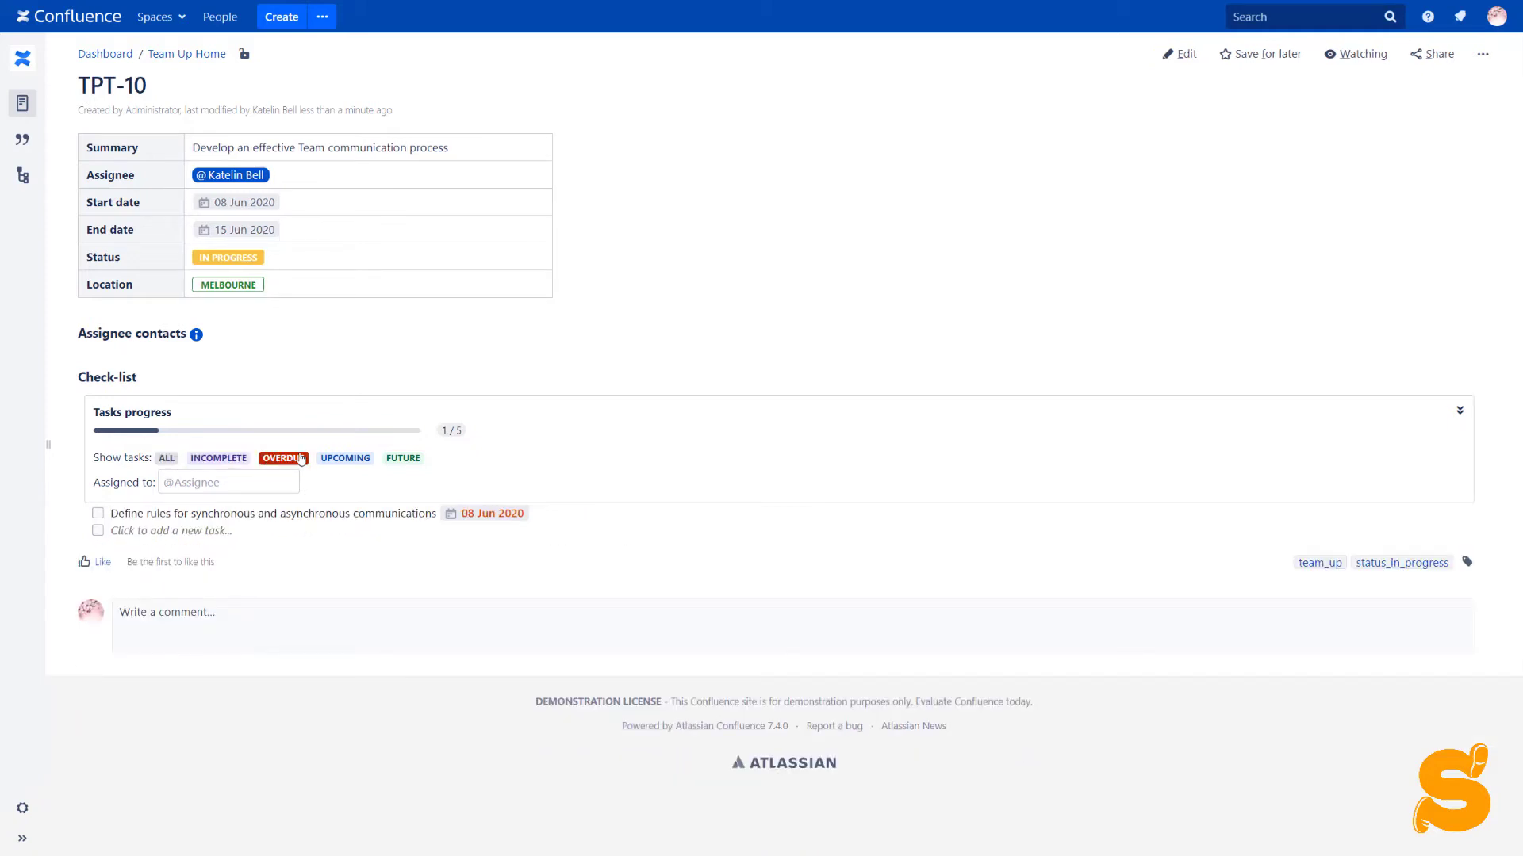
click(336, 460)
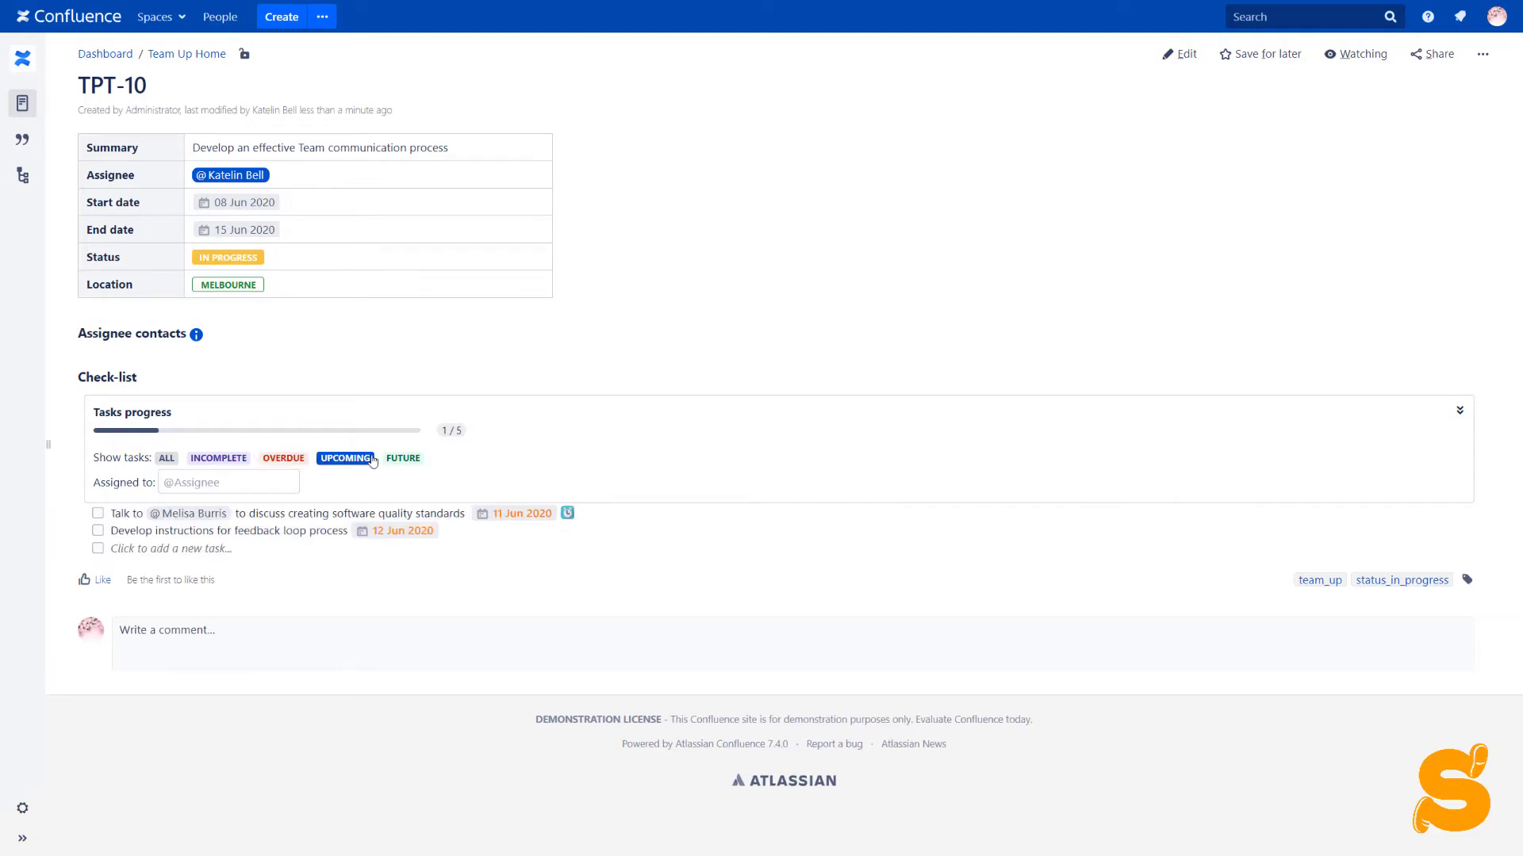
click(398, 460)
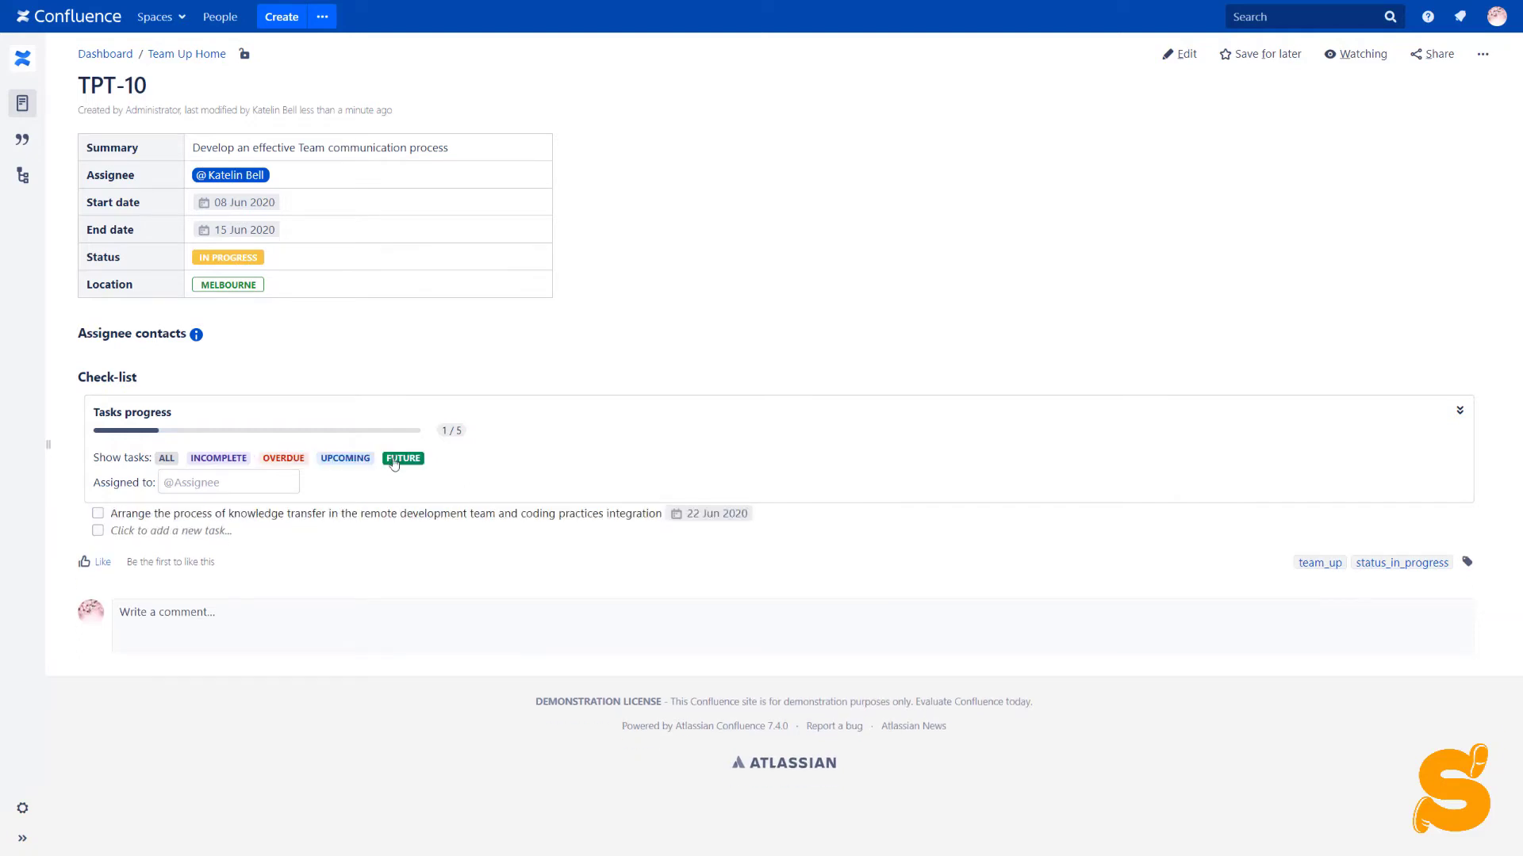
click(165, 459)
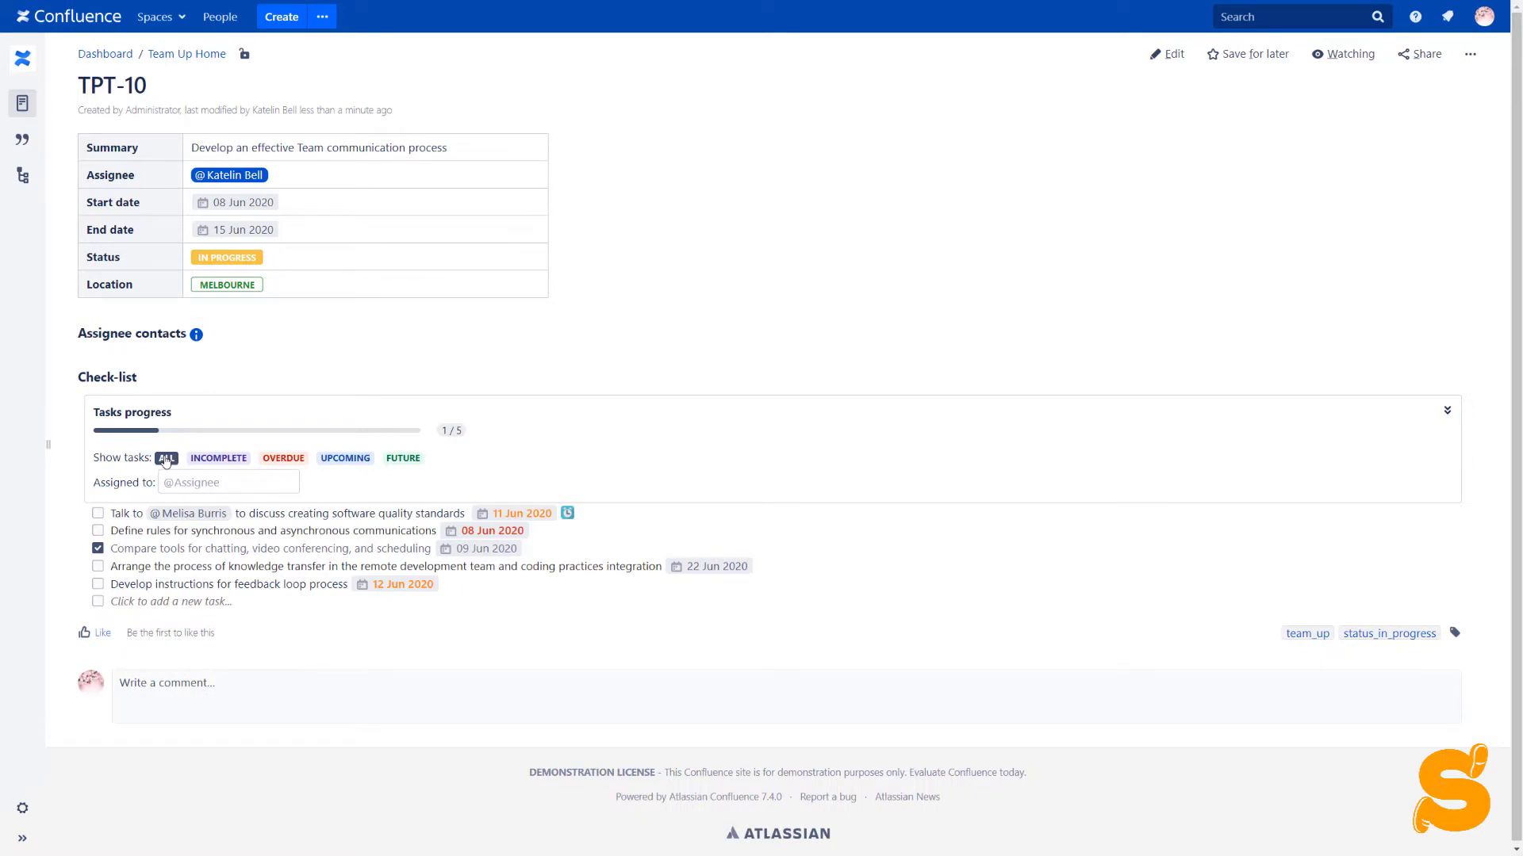
click(1445, 417)
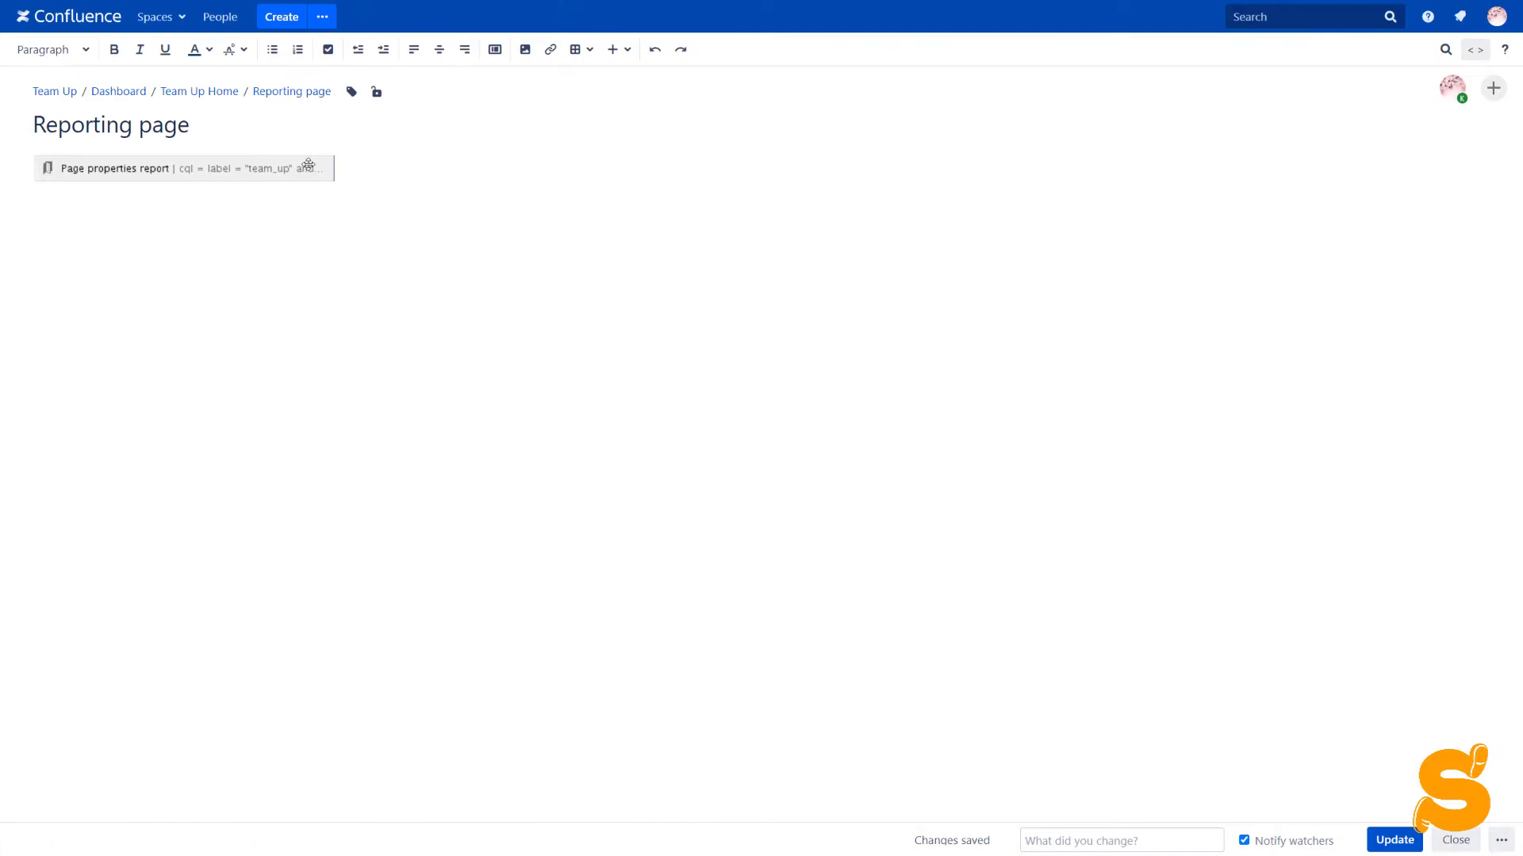
Review the Page properties report options (50 items, sorted by Title) and save the report
click(240, 169)
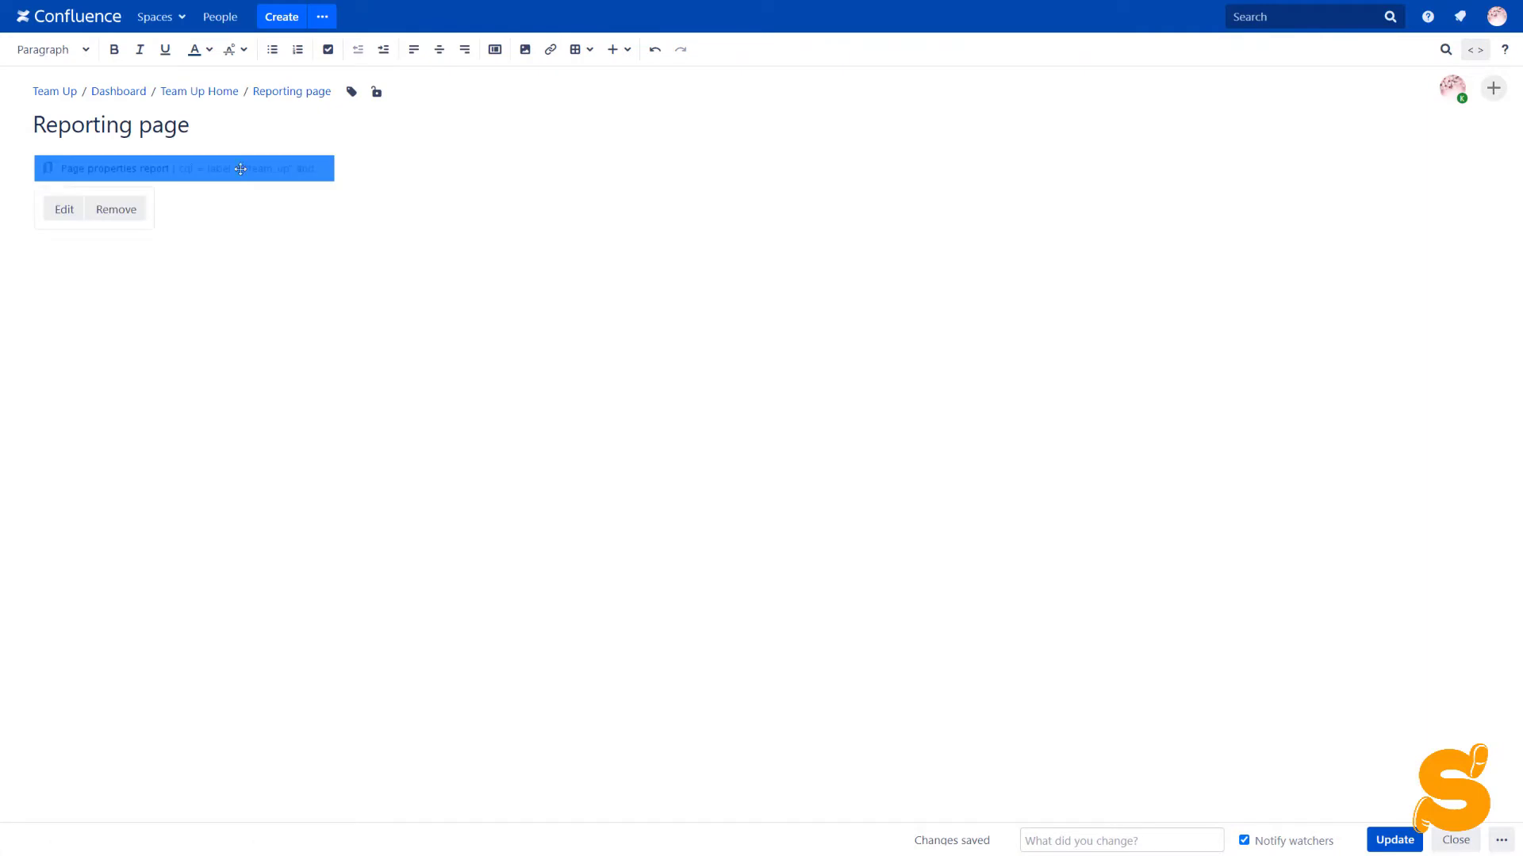
click(63, 210)
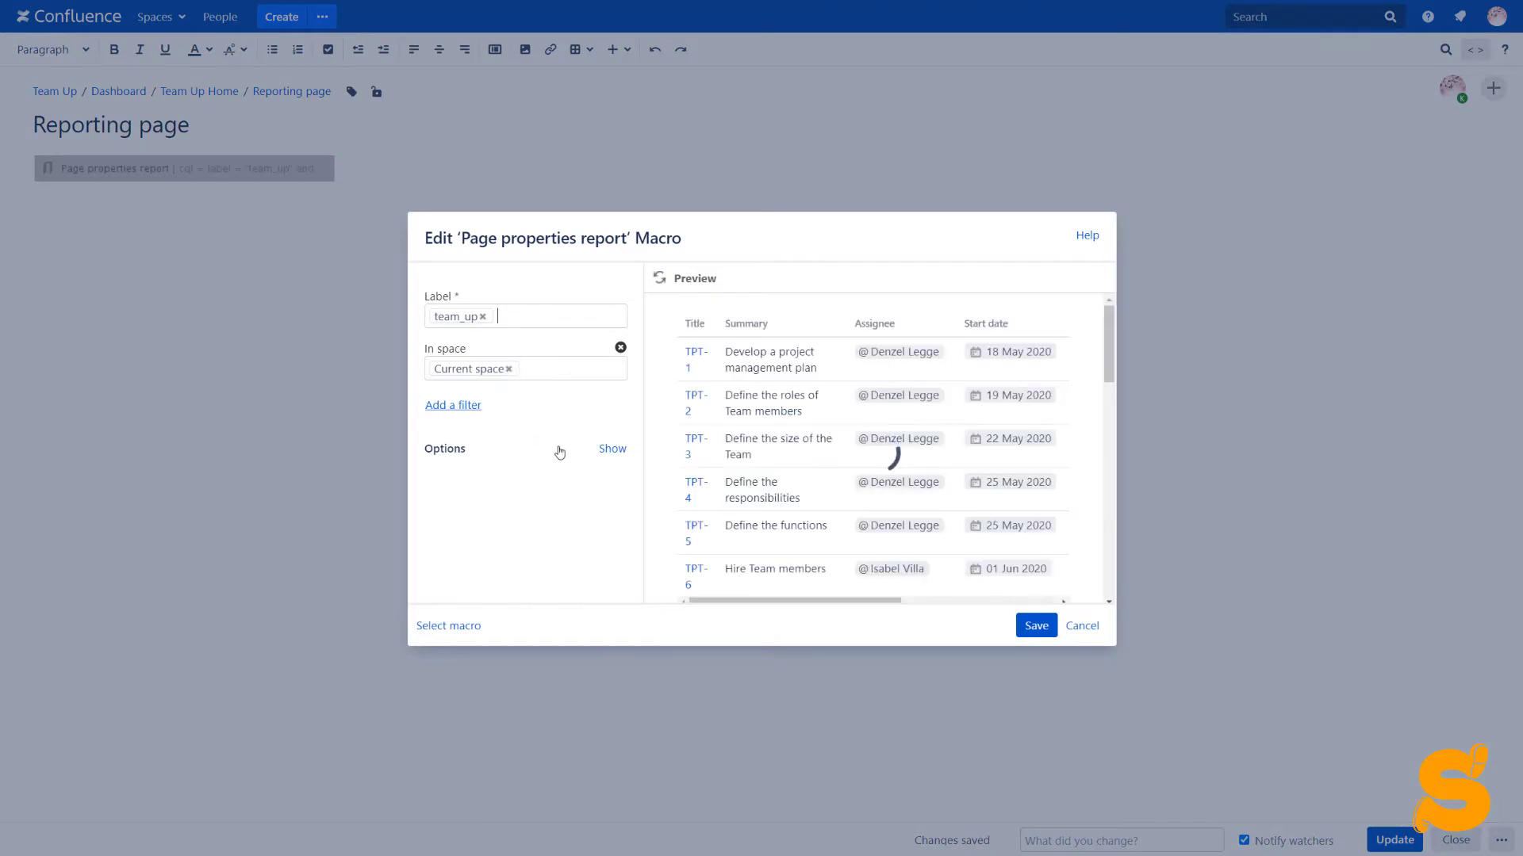
click(612, 448)
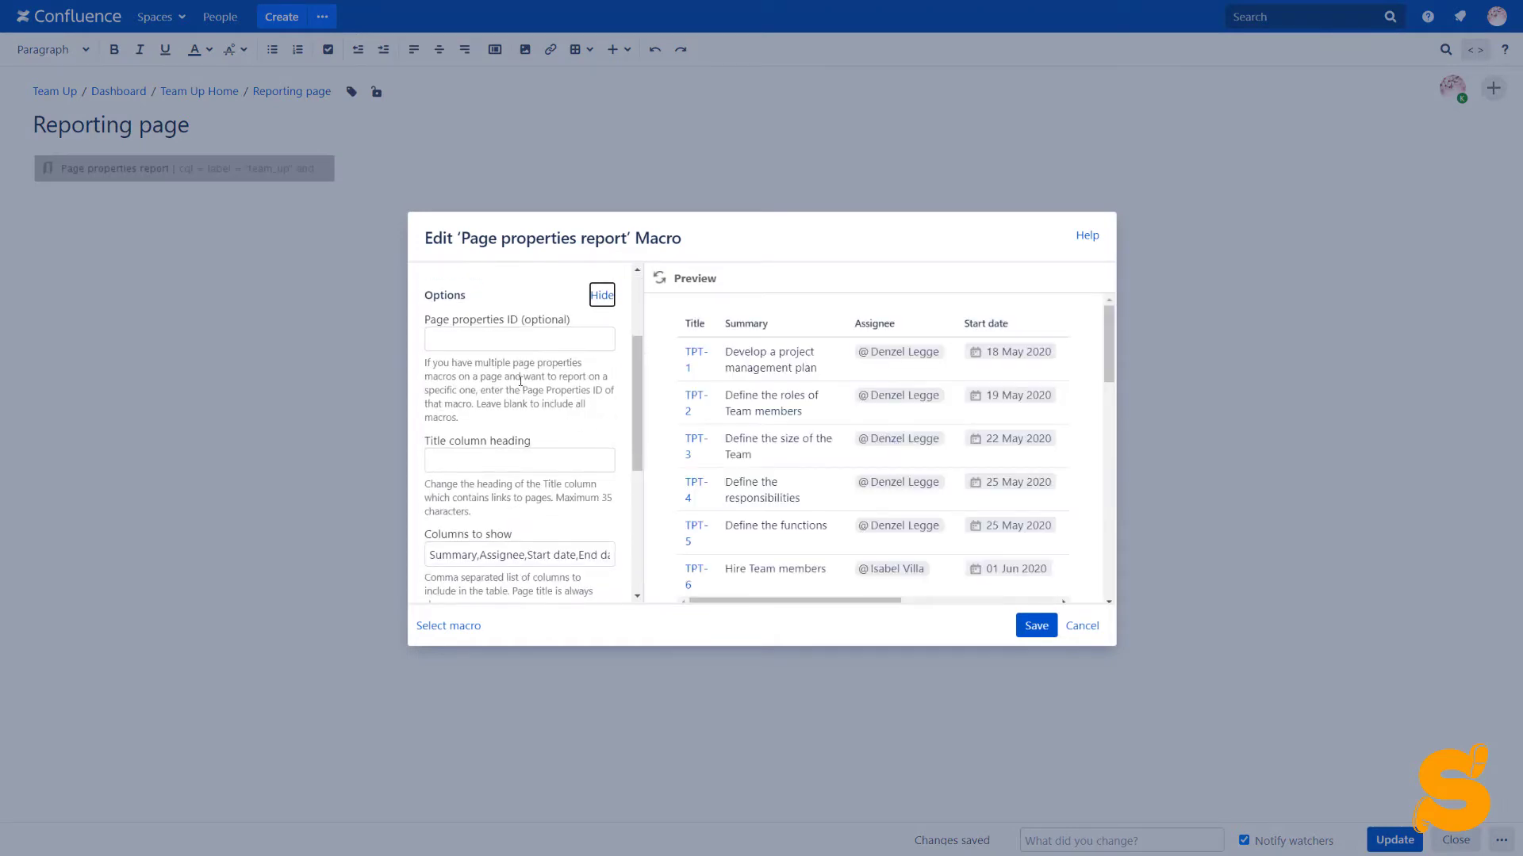
scroll(521, 381, down, 3)
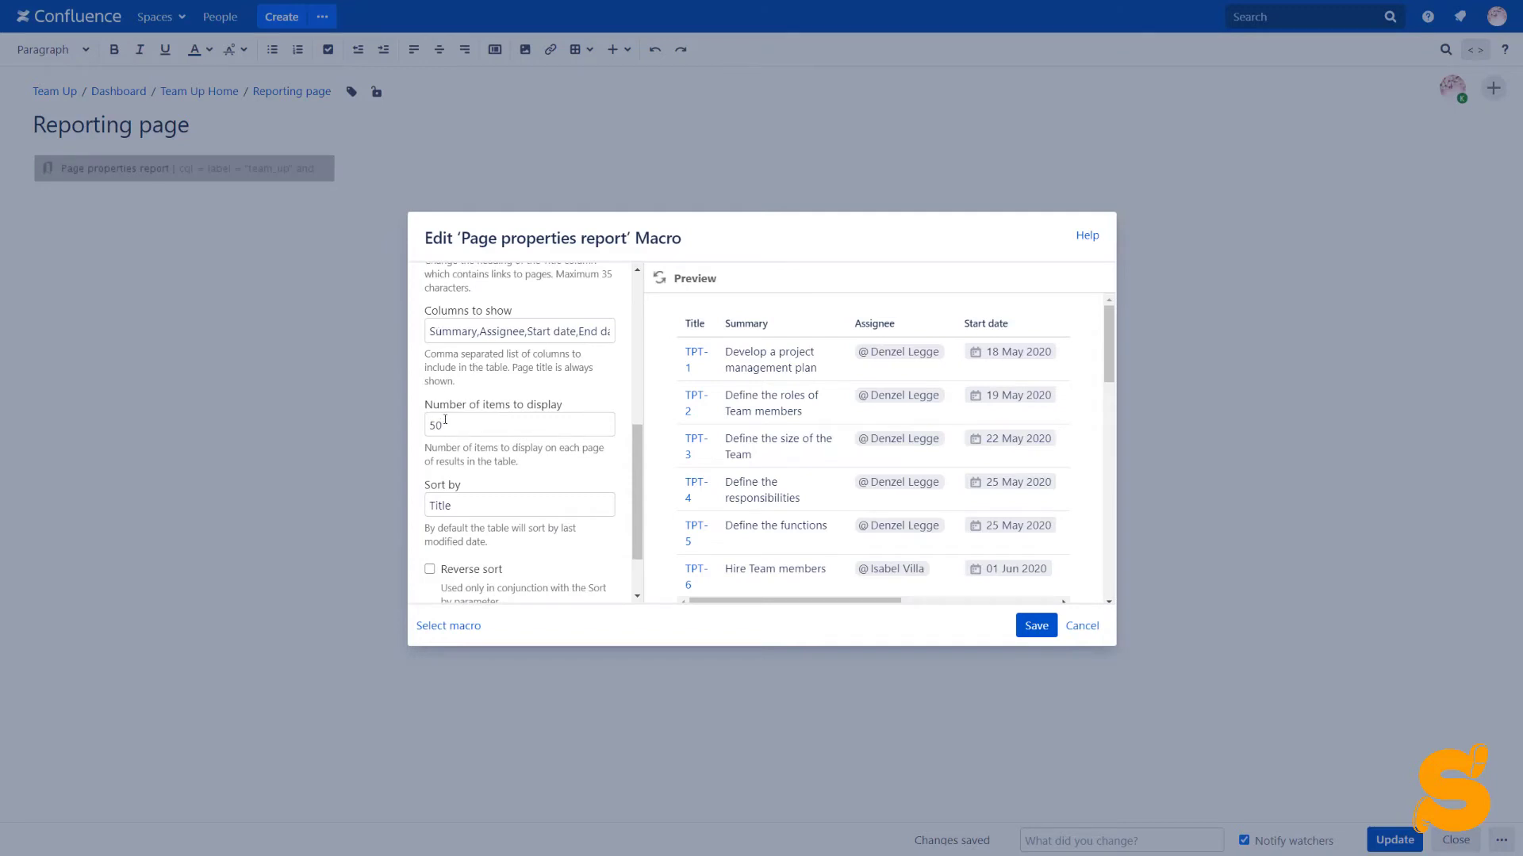
scroll(445, 420, down, 1)
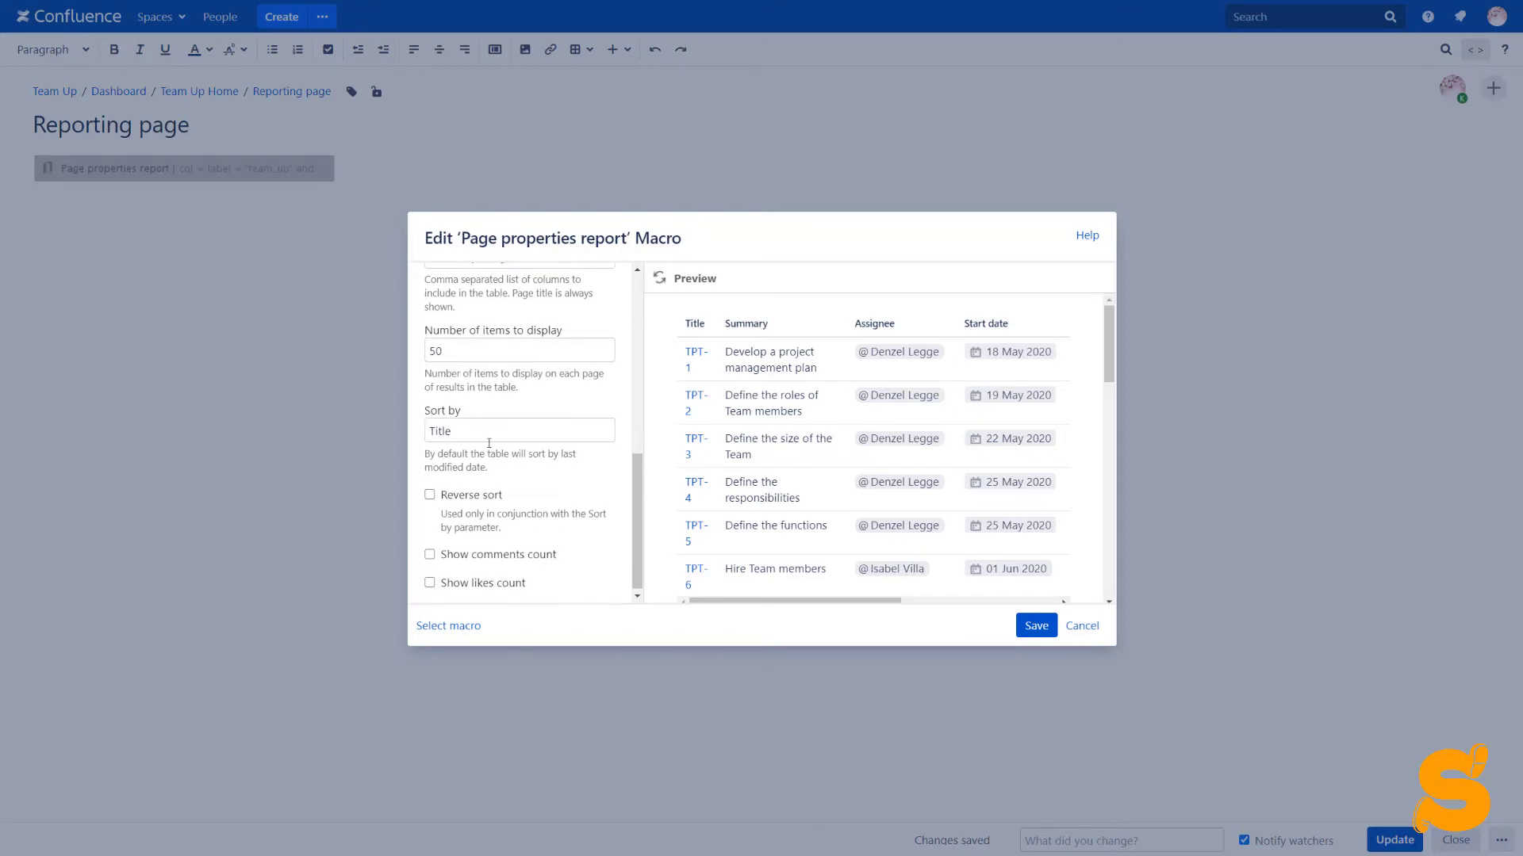
scroll(515, 433, down, 1)
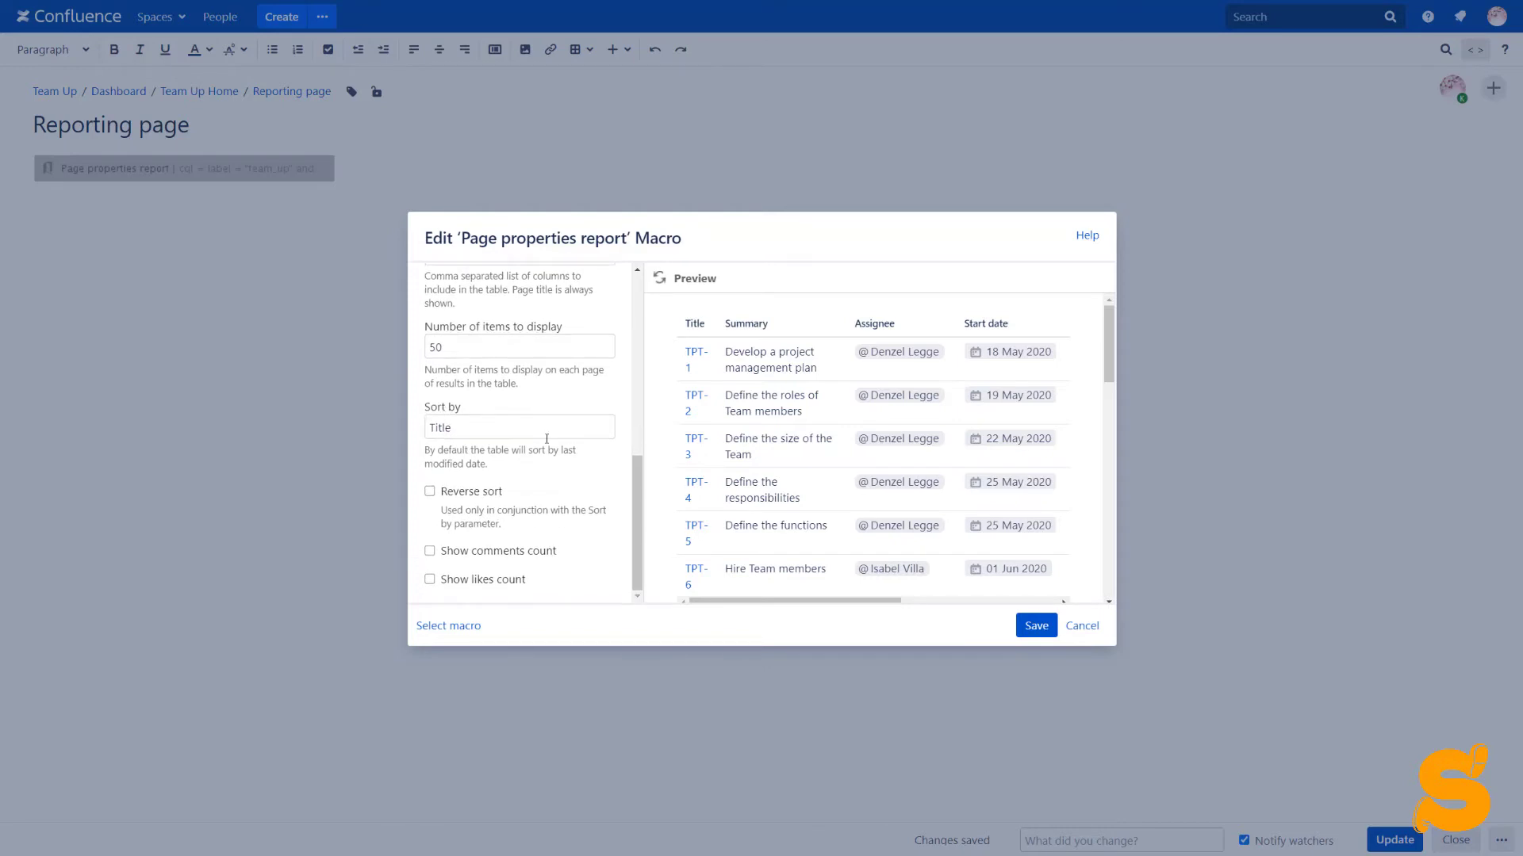
click(1035, 625)
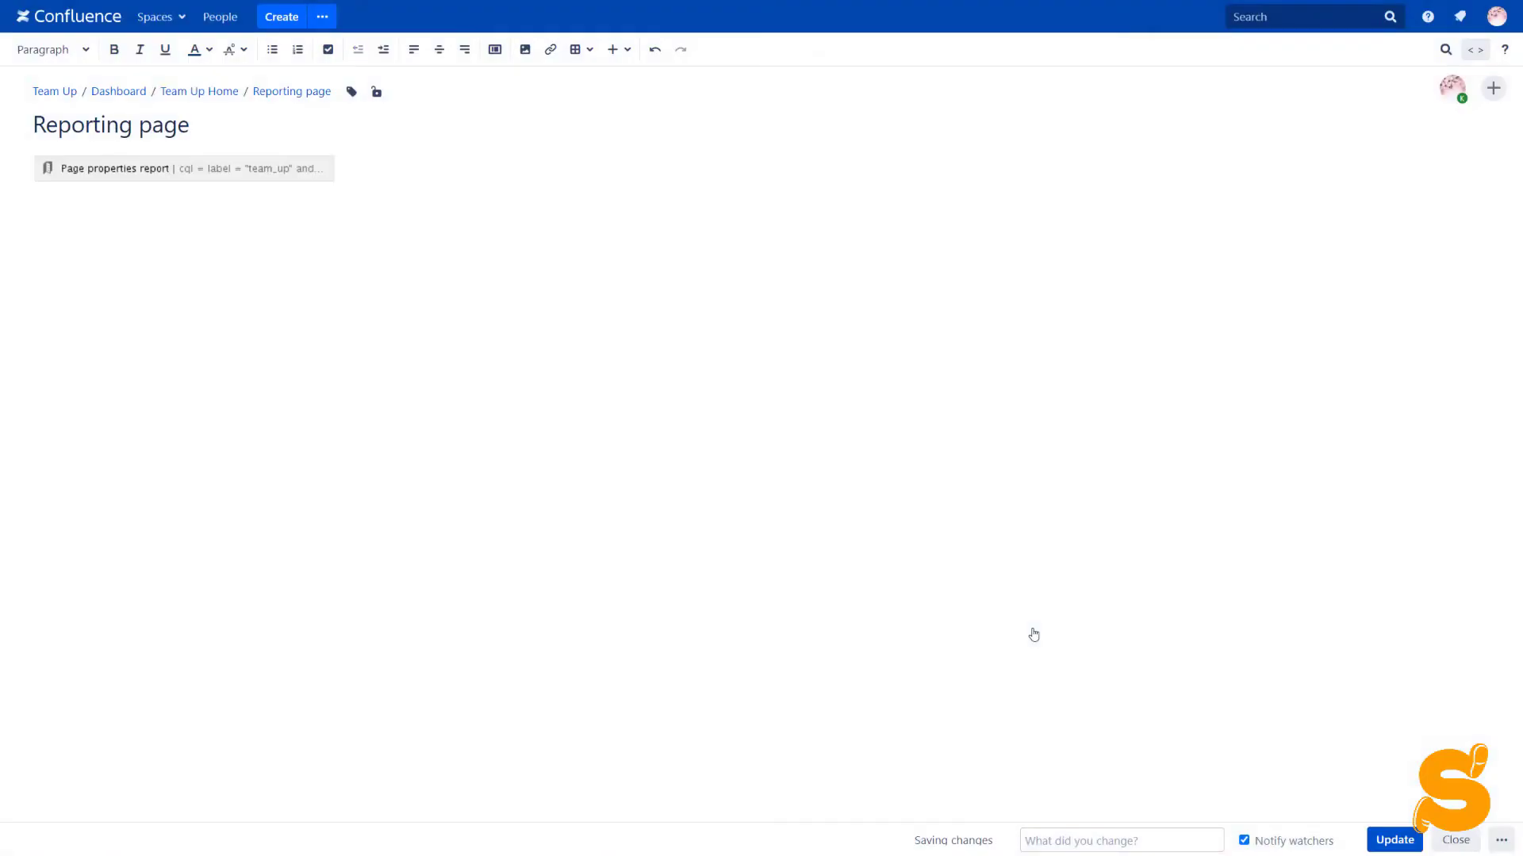
Publish the Reporting page and build a Chart from Table from the TPT task table
click(1398, 842)
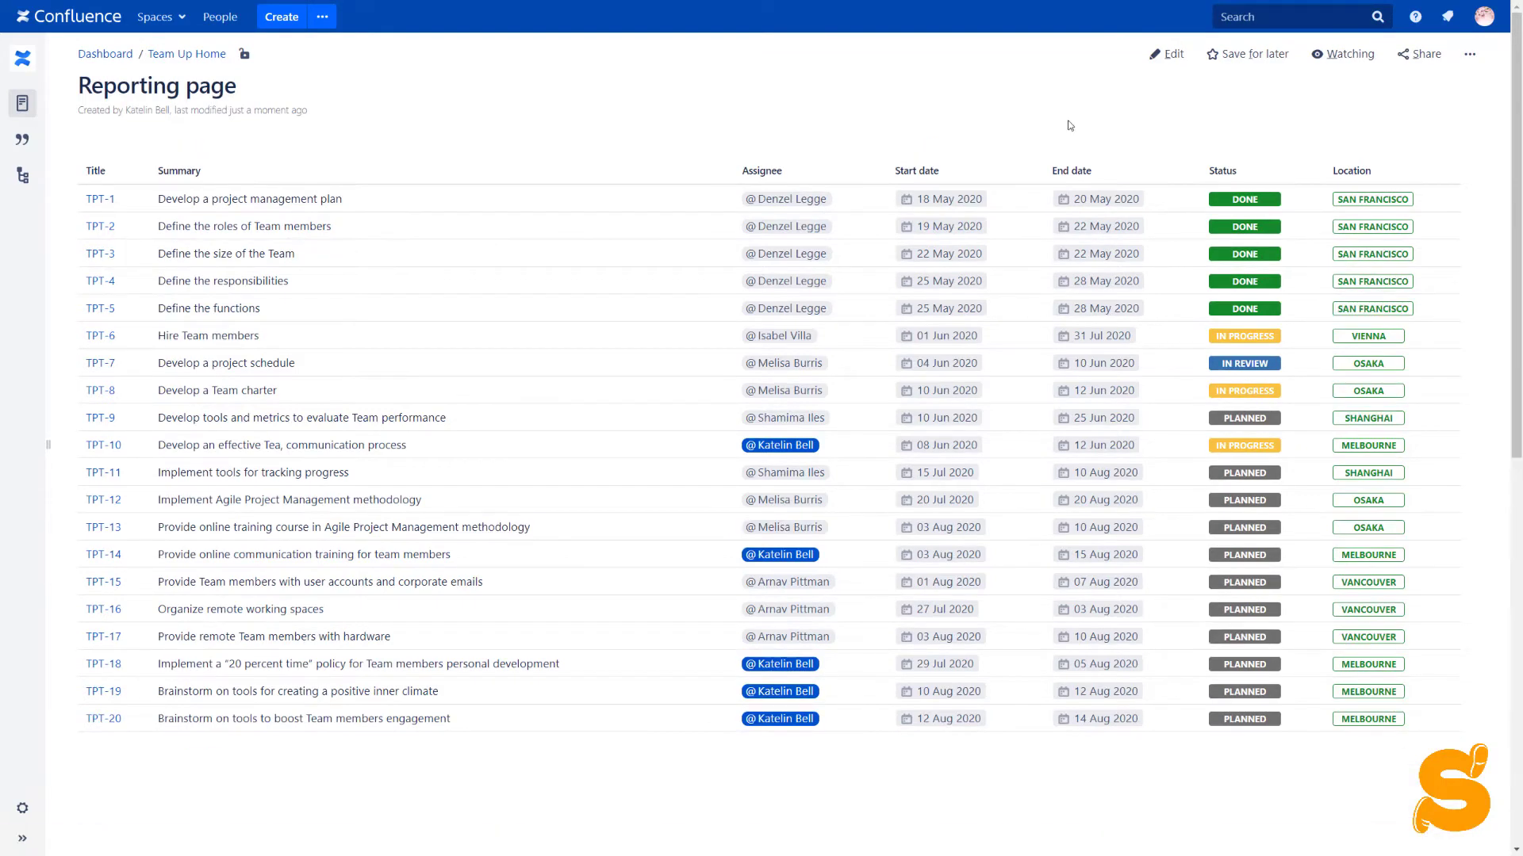
mouse_move(1033, 252)
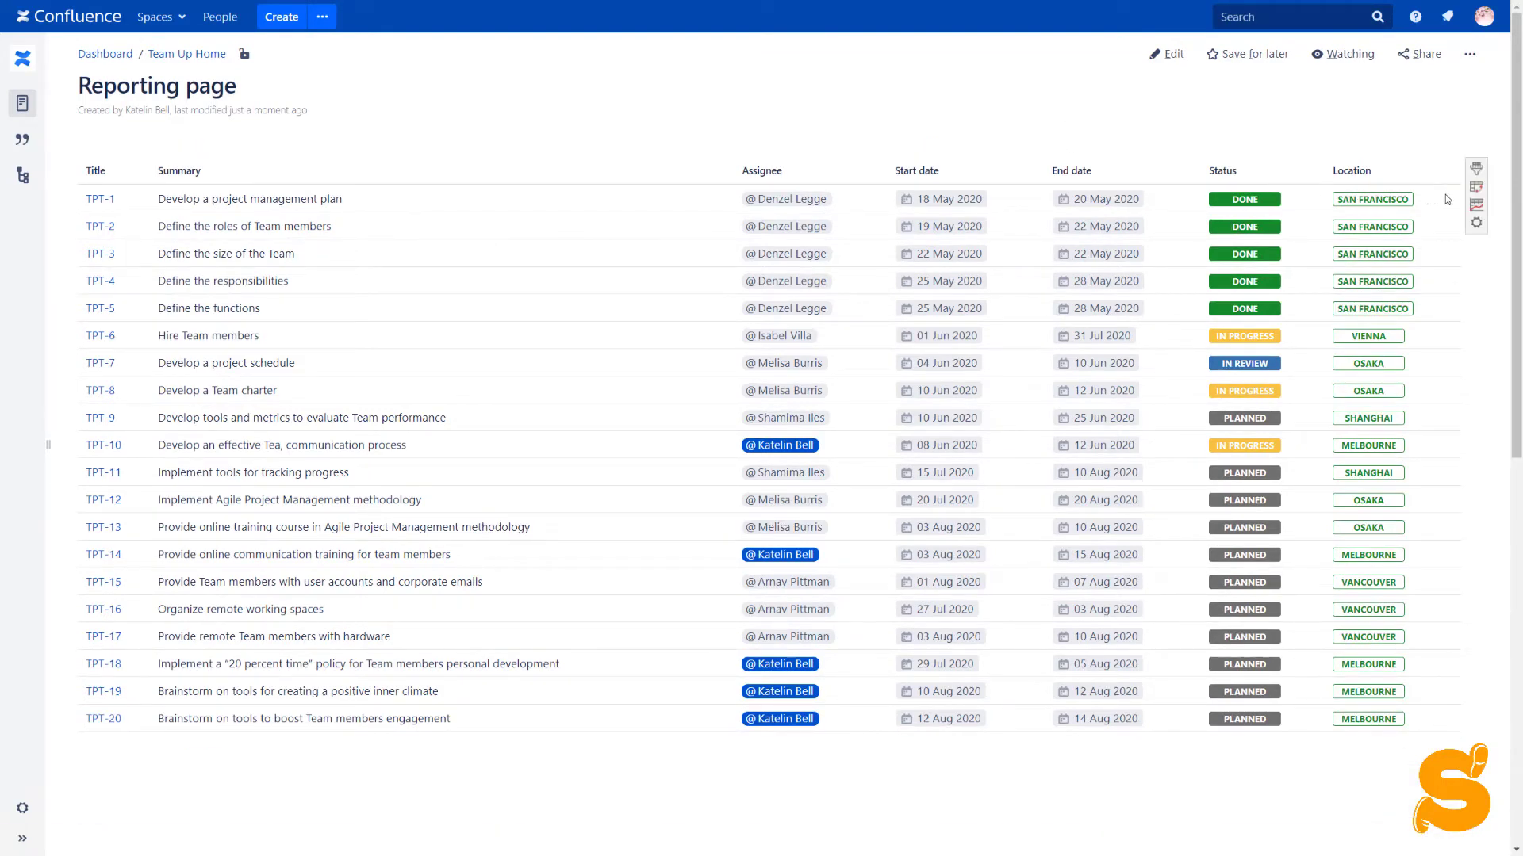
click(1476, 207)
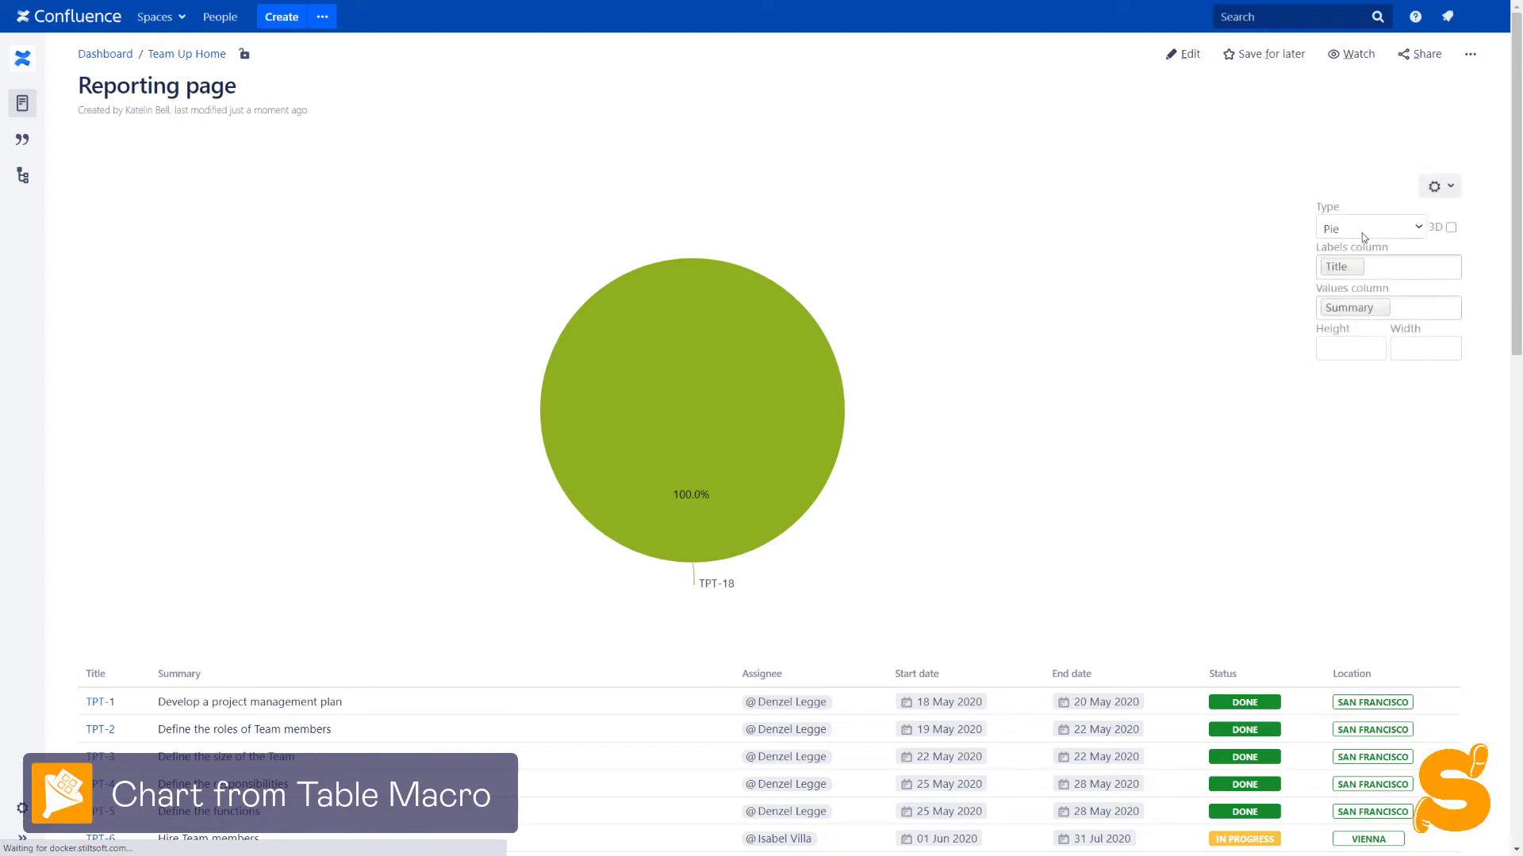
Make the chart a Gantt with Title and Summary labels and Start date and End date values
click(1360, 230)
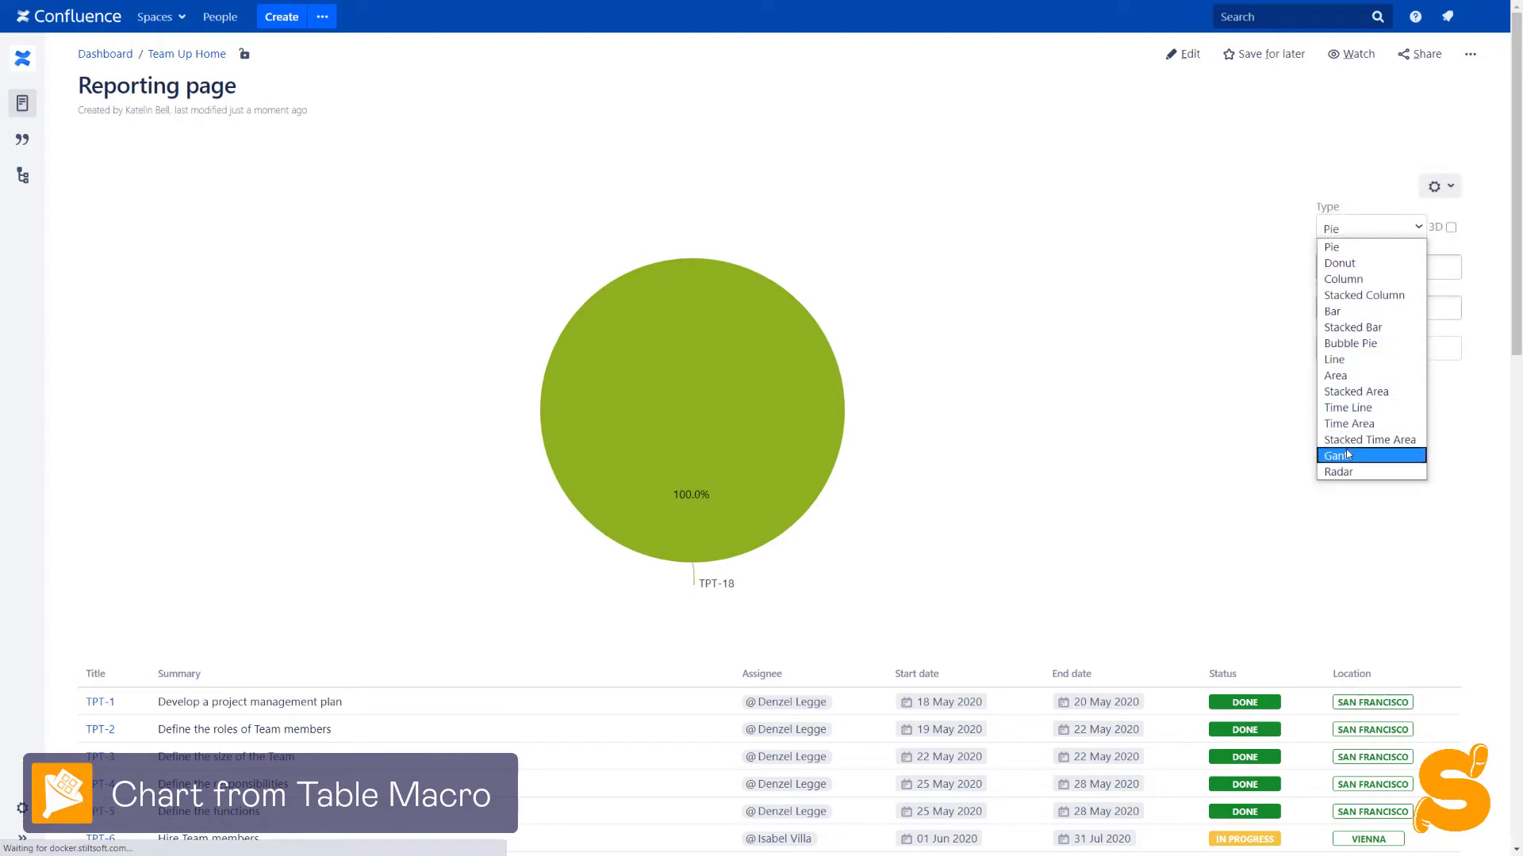
click(1347, 456)
click(1358, 318)
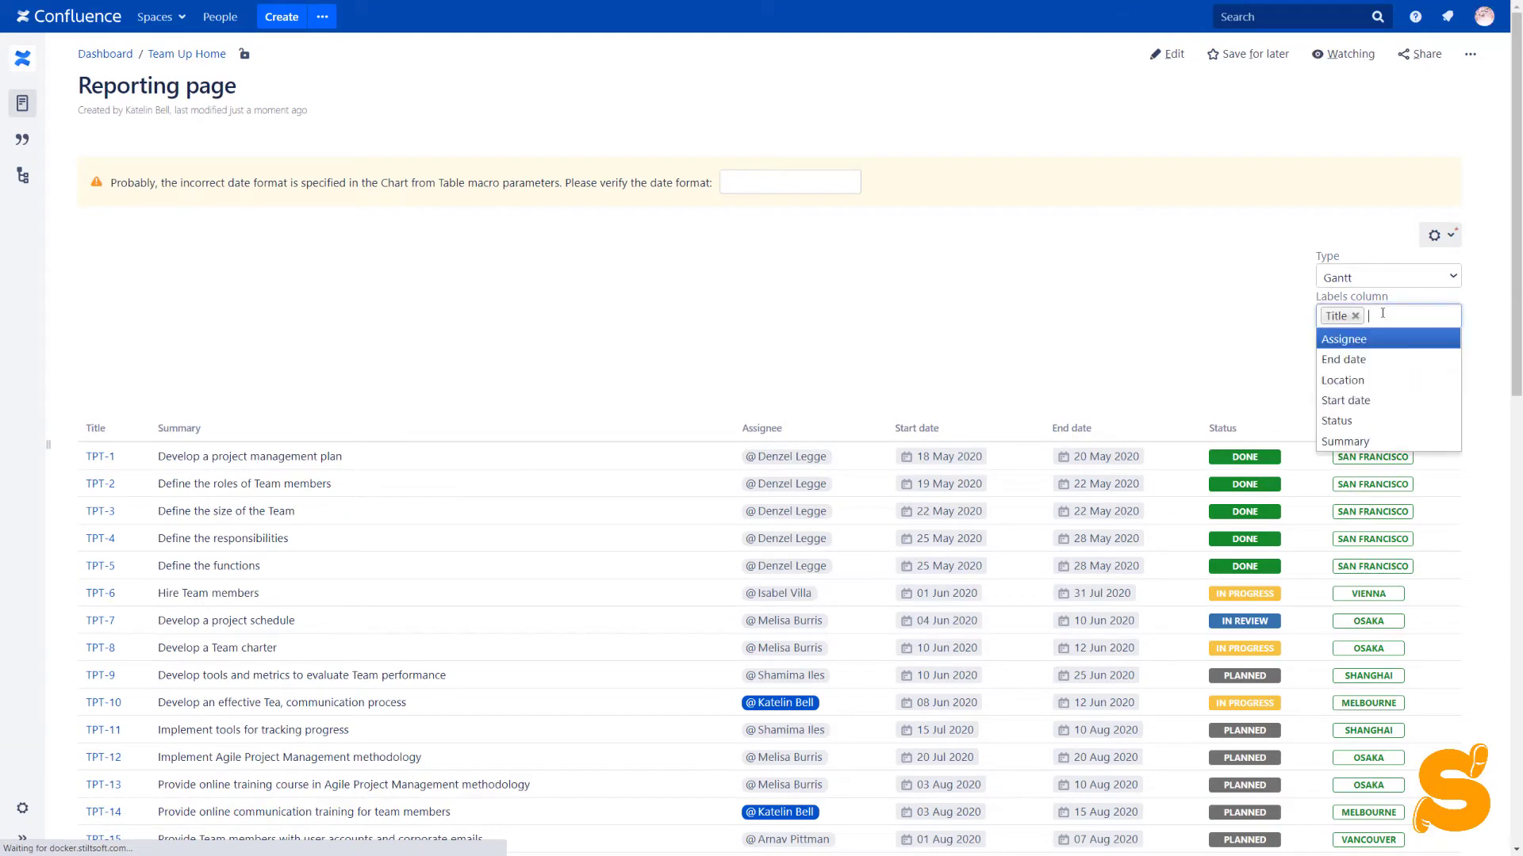
click(1368, 443)
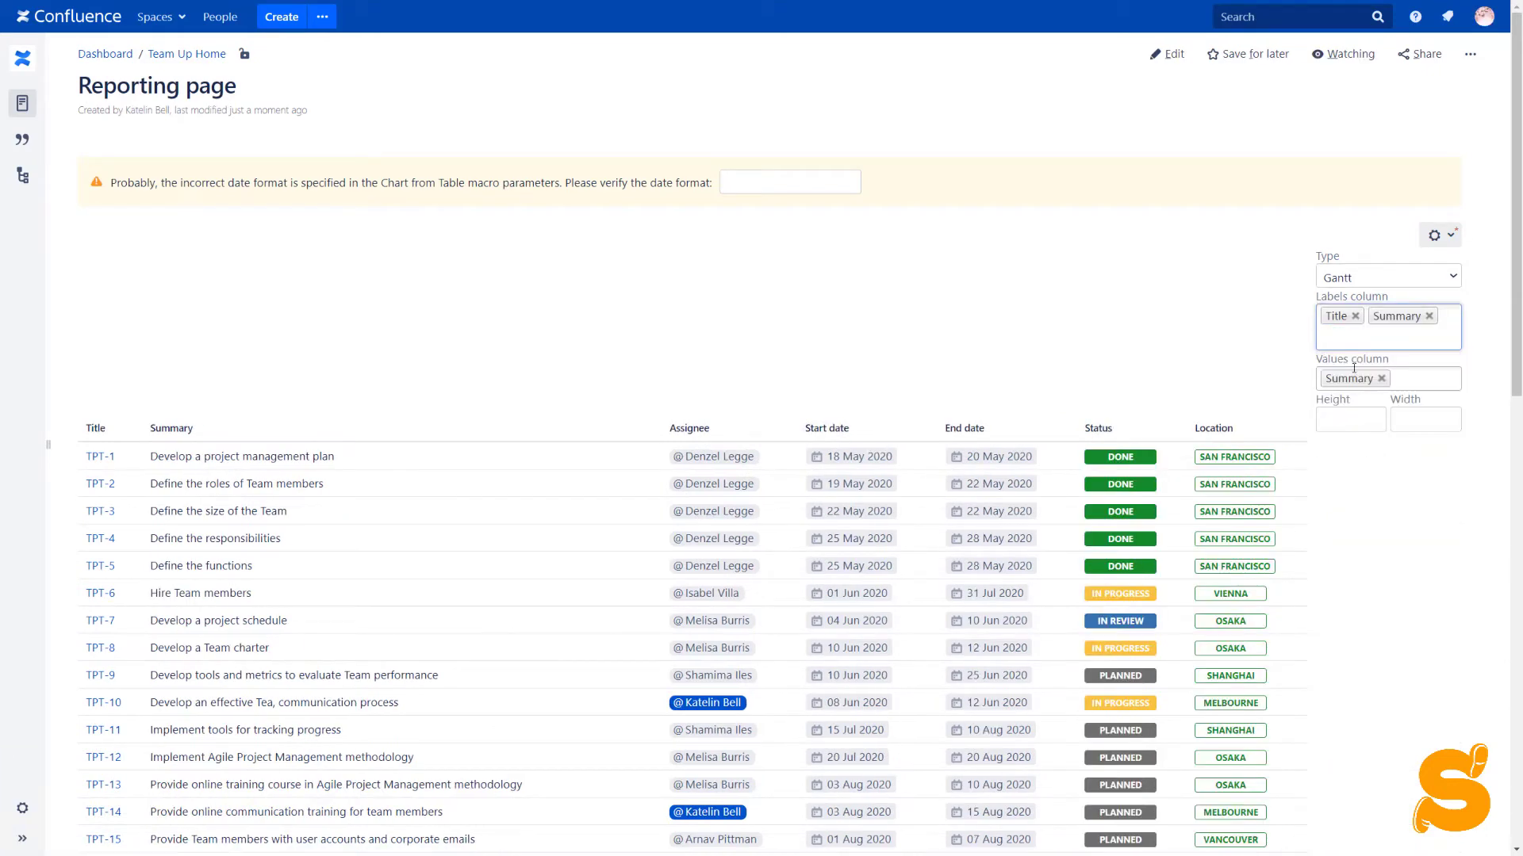
click(1382, 379)
click(1375, 372)
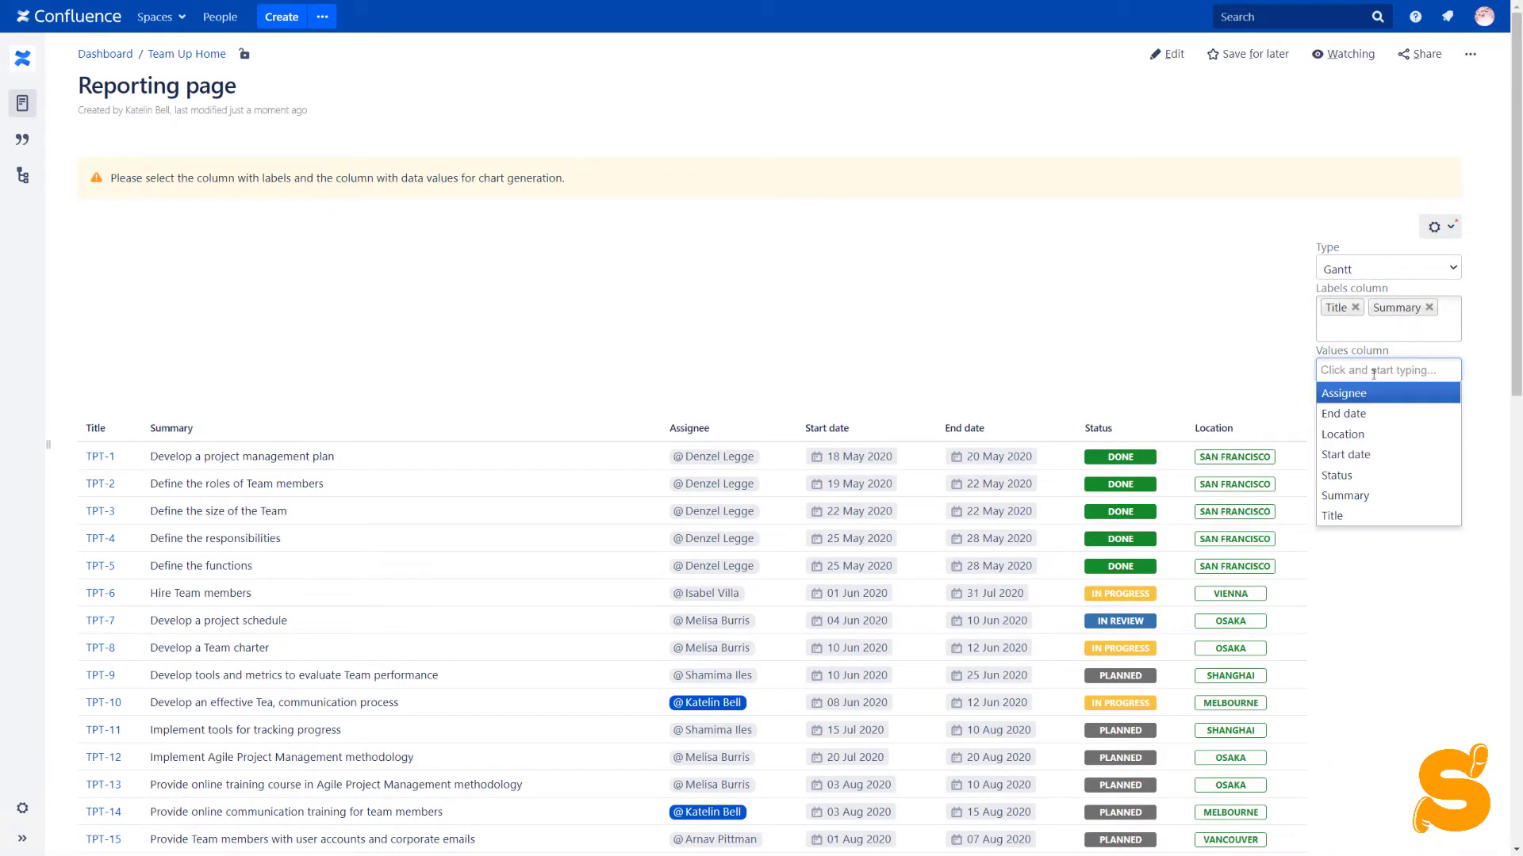
click(1370, 456)
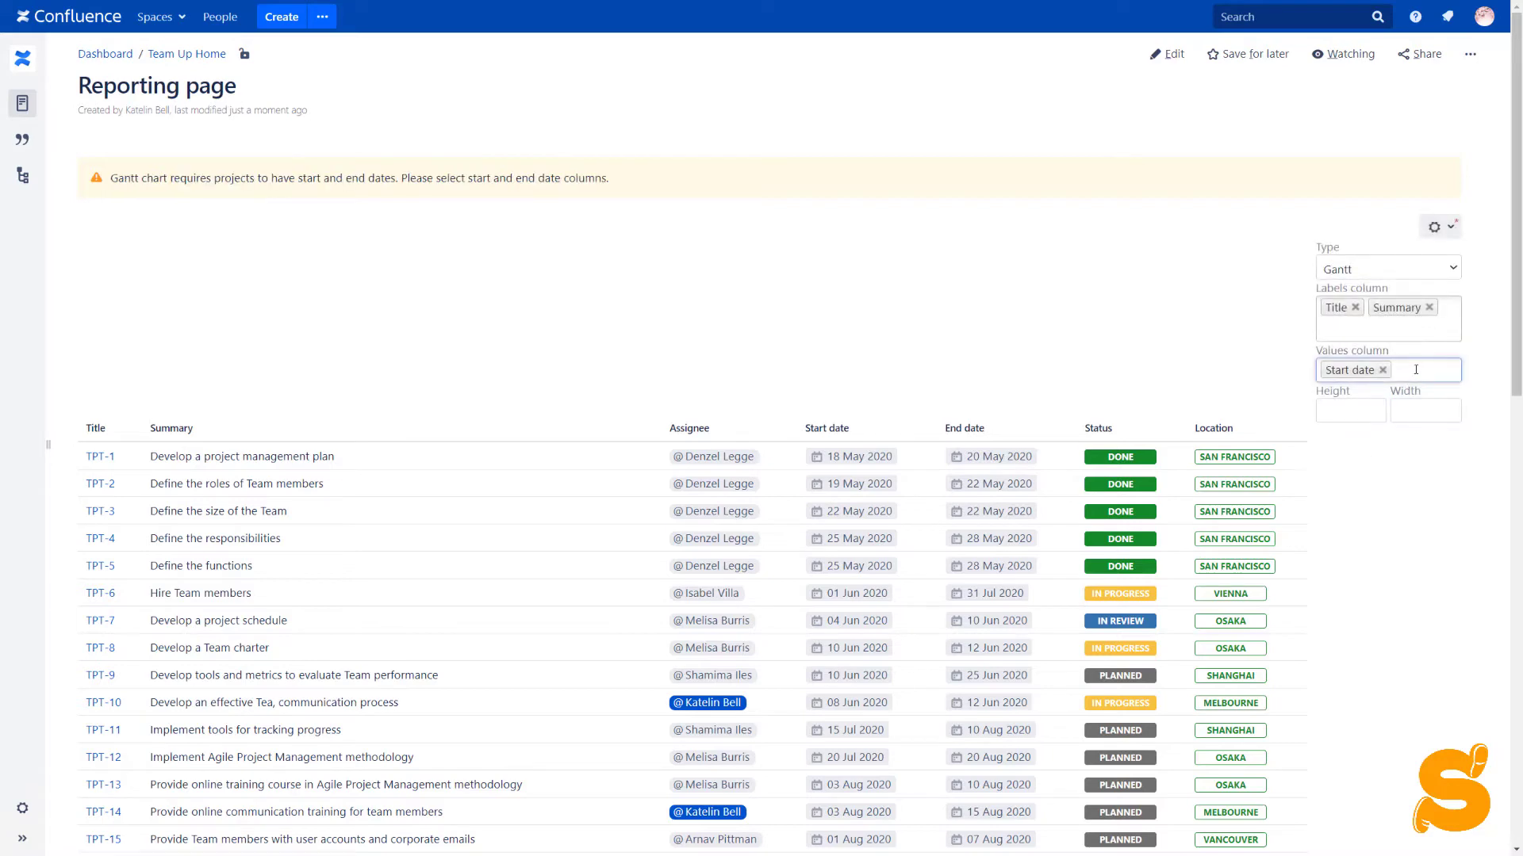
click(1416, 370)
click(1390, 416)
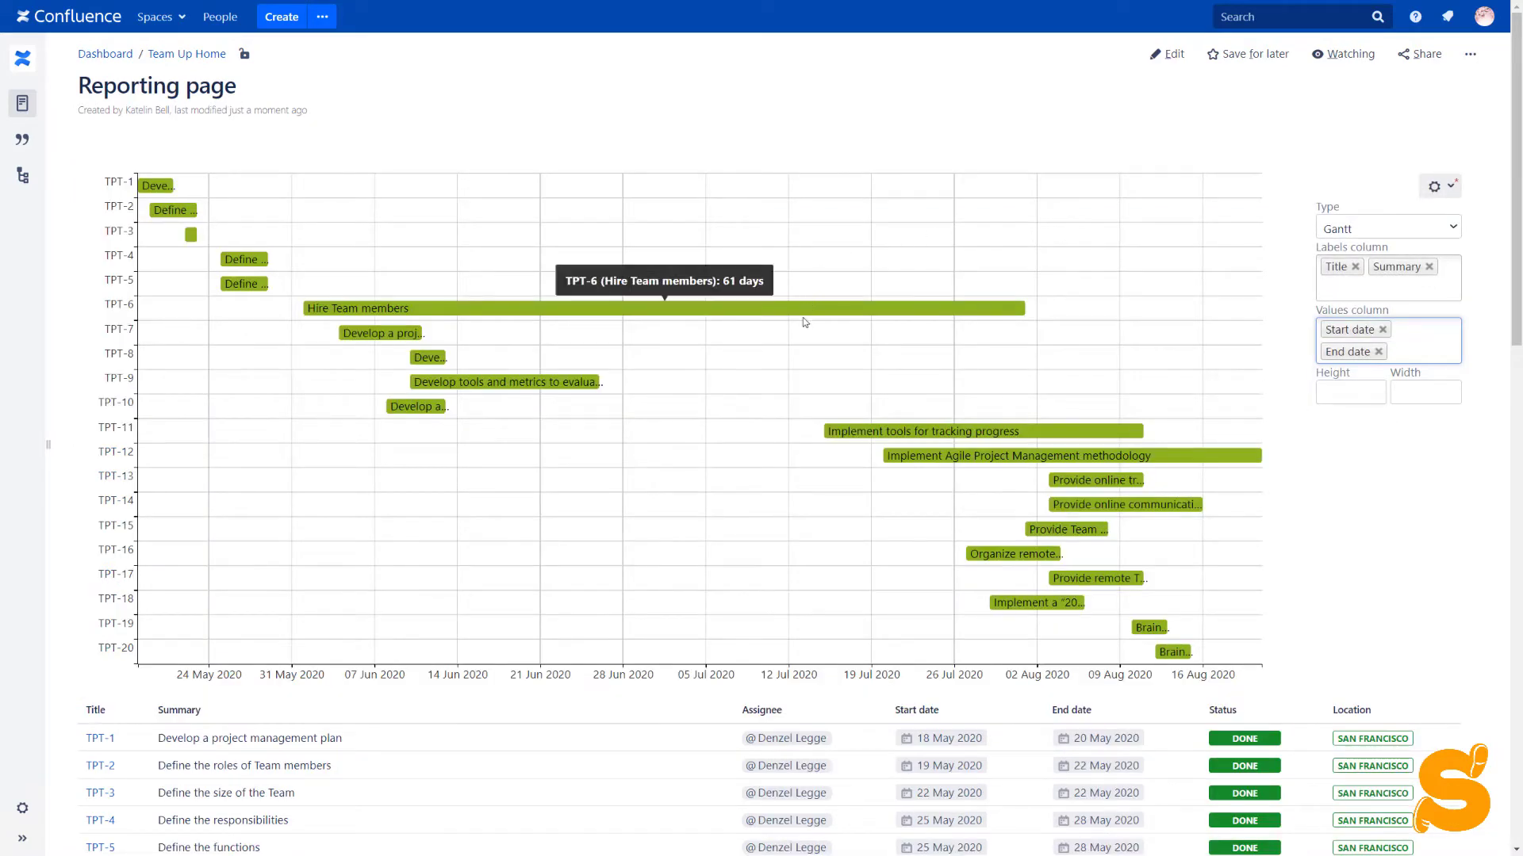
scroll(791, 391, down, 2)
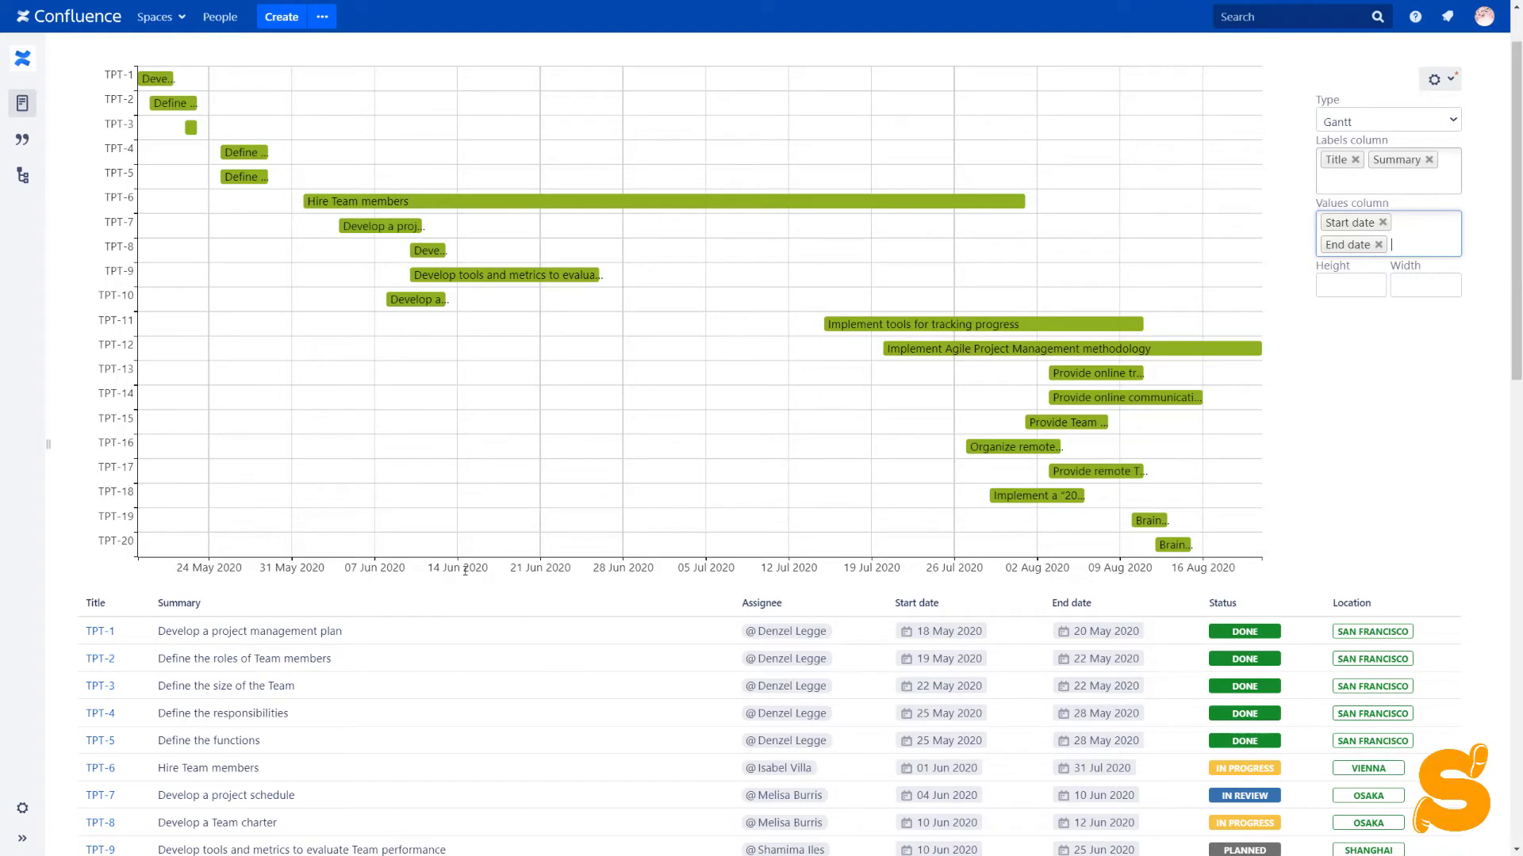
scroll(465, 569, up, 2)
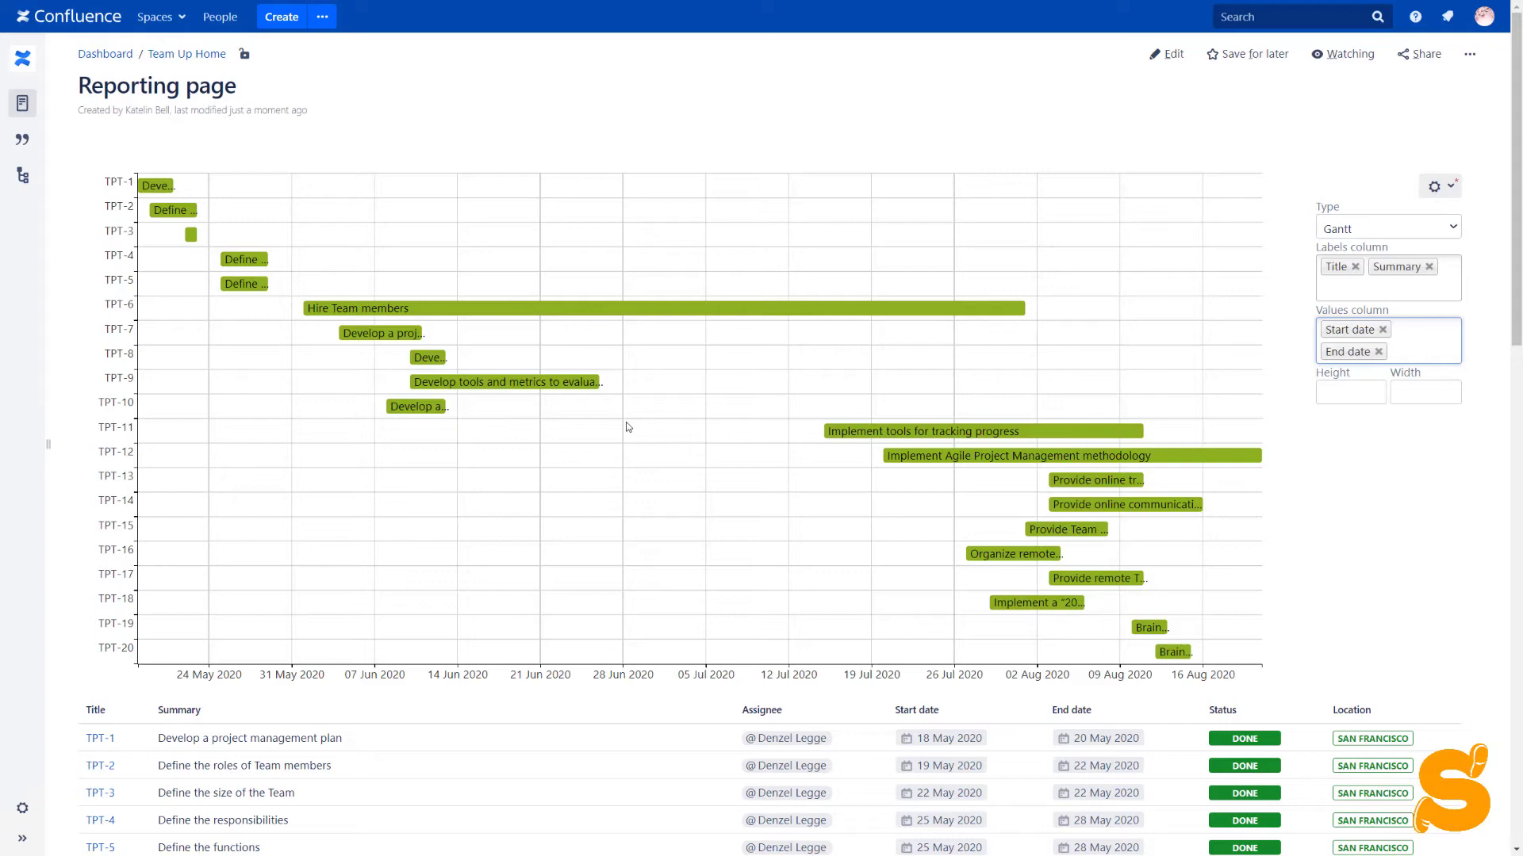
Save the Gantt chart settings and reopen the Reporting page for editing
click(1434, 187)
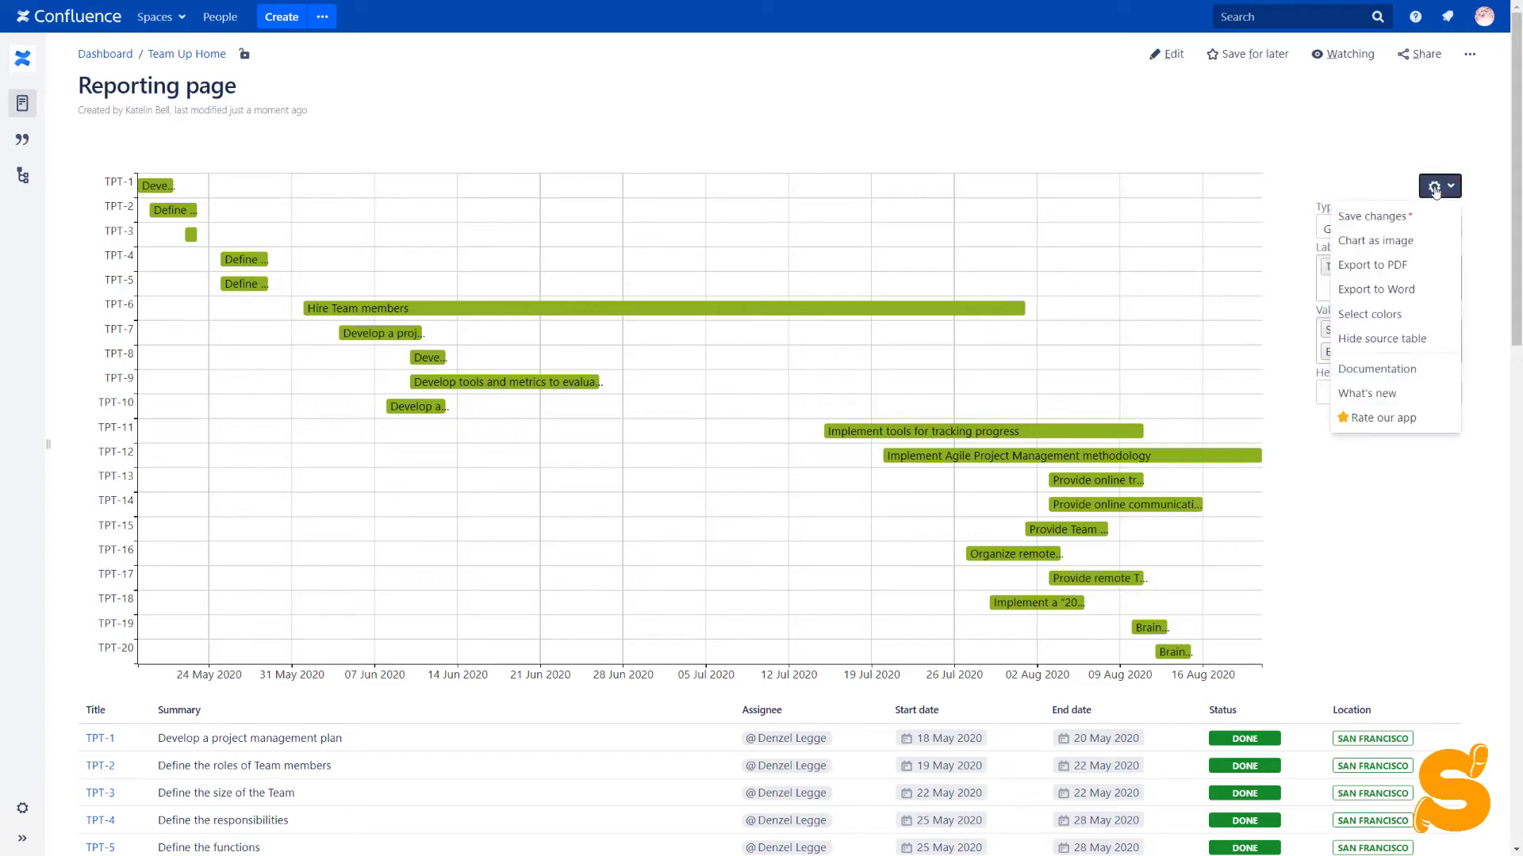
click(1419, 215)
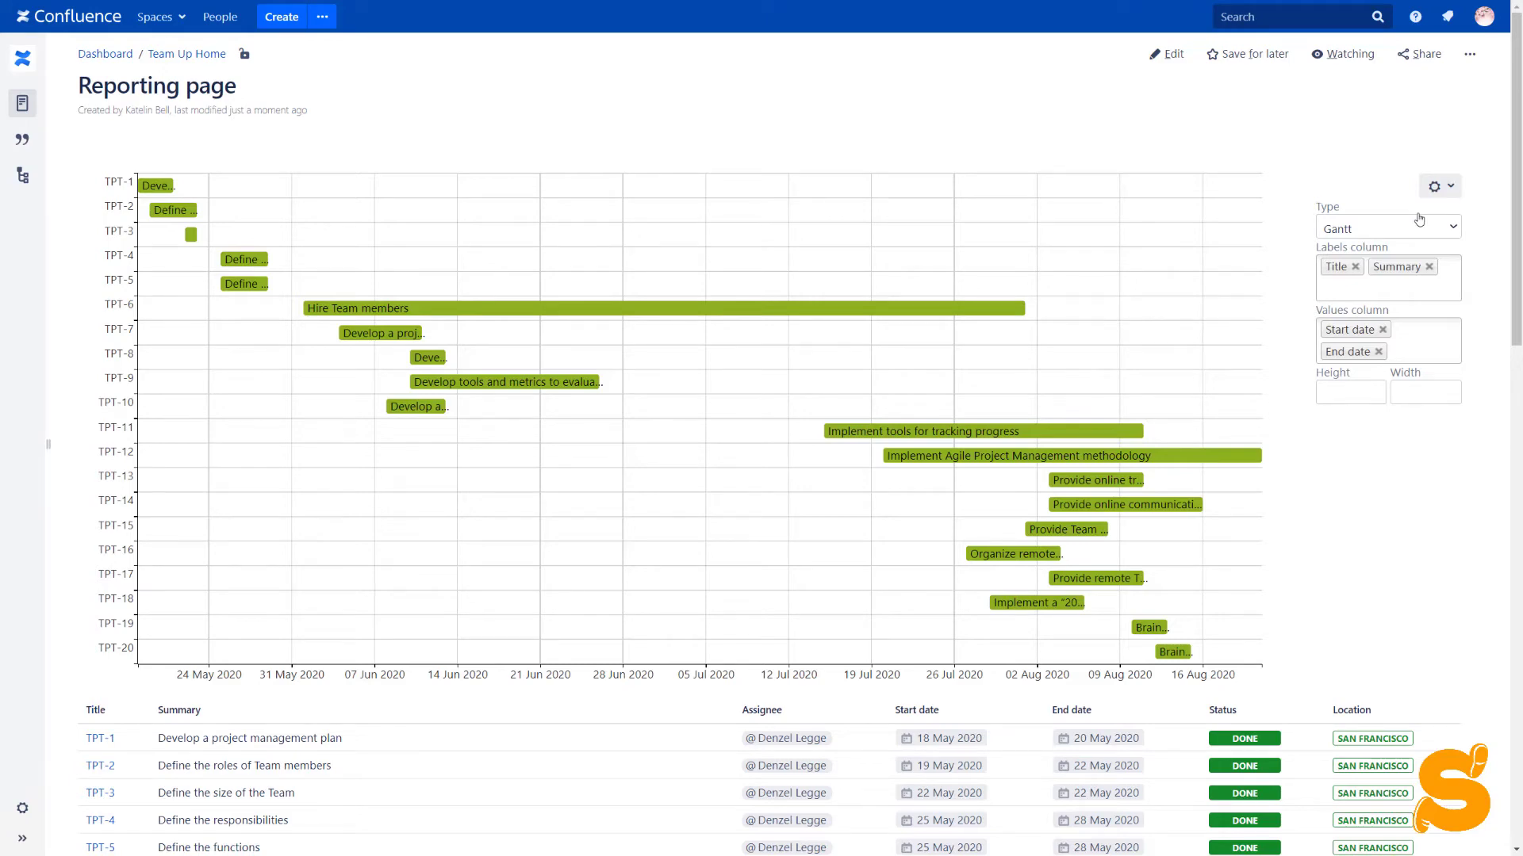
click(1164, 54)
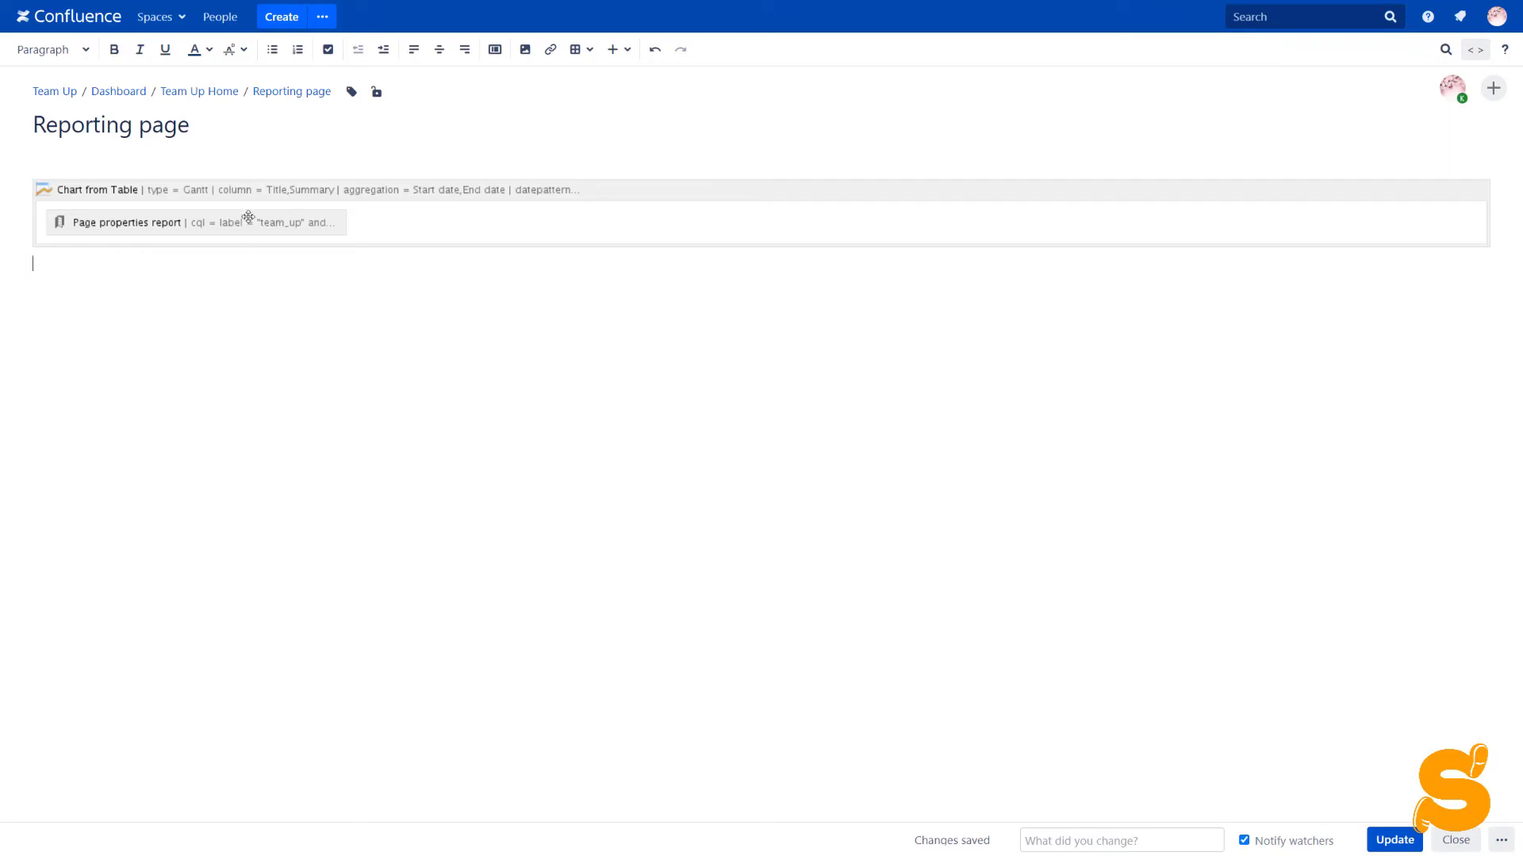
Set the Gantt's minimum date to 18 May 2020 and scale step 7, then add a line below the report
click(245, 220)
click(59, 279)
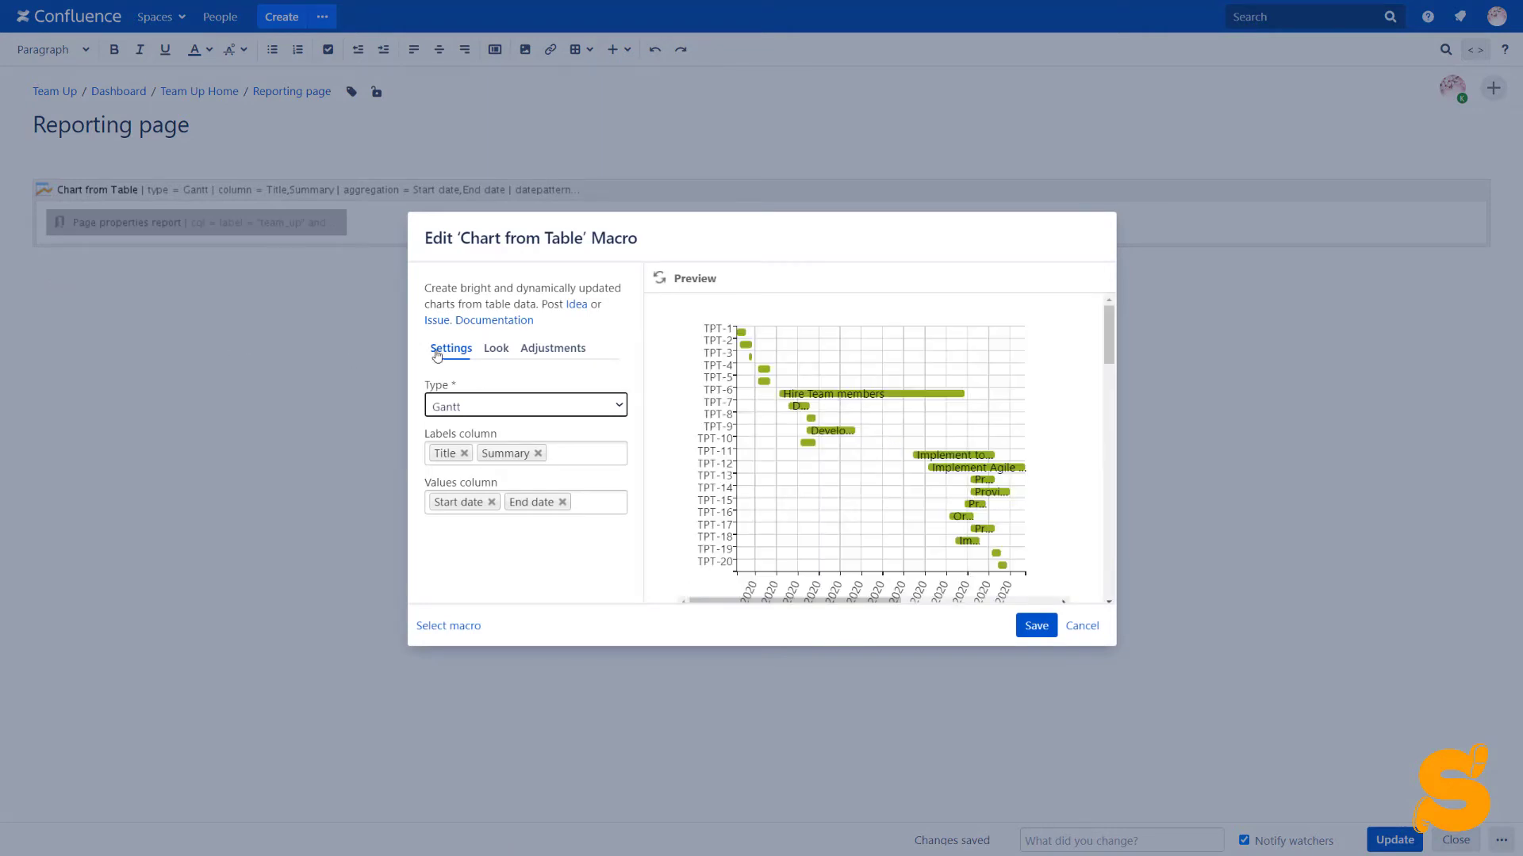
click(525, 351)
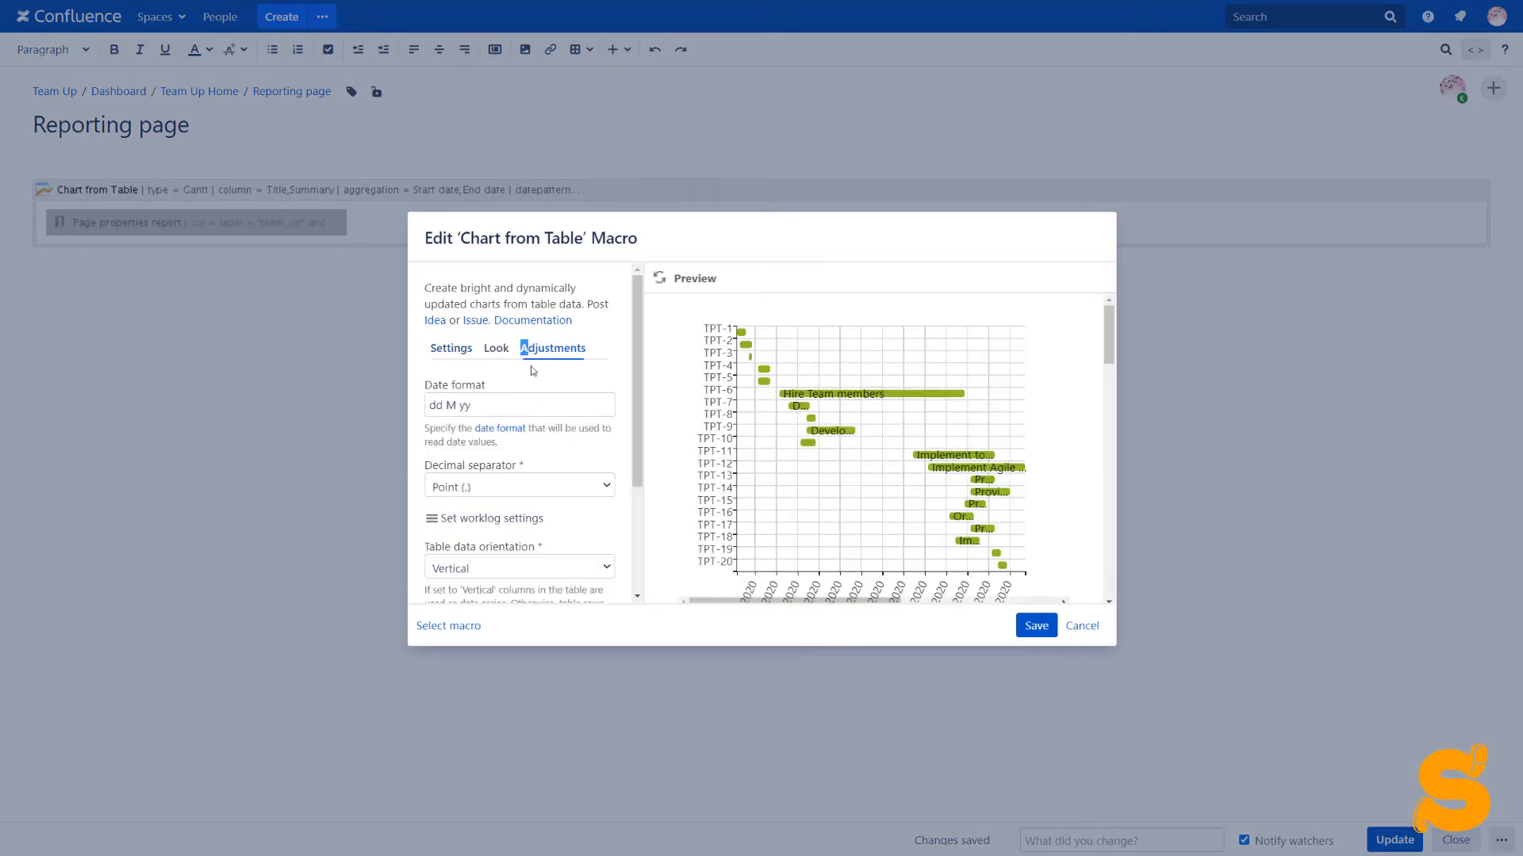
scroll(519, 381, down, 2)
click(486, 514)
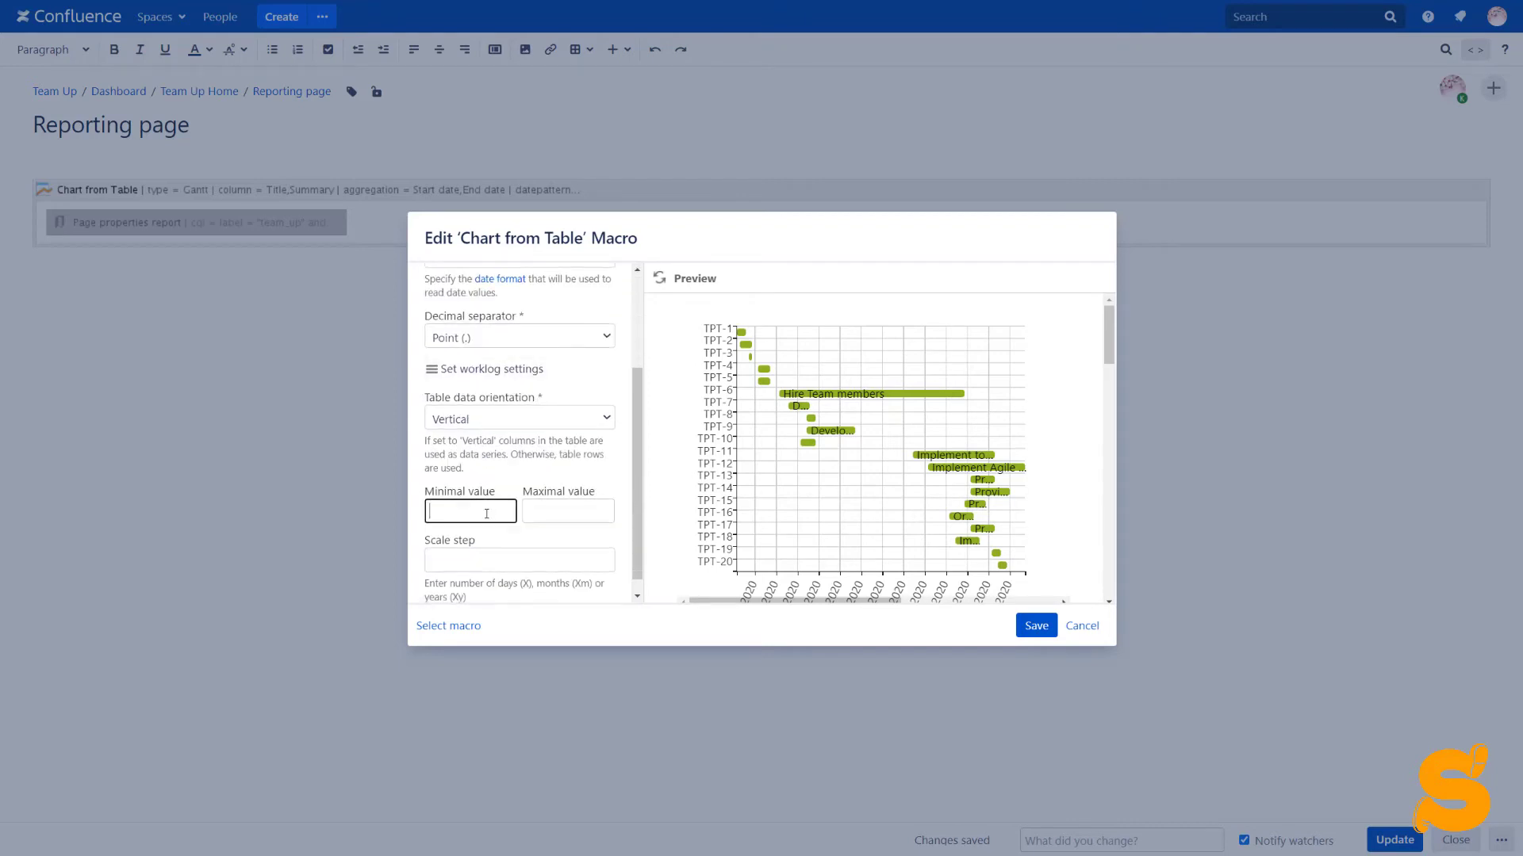
text(18)
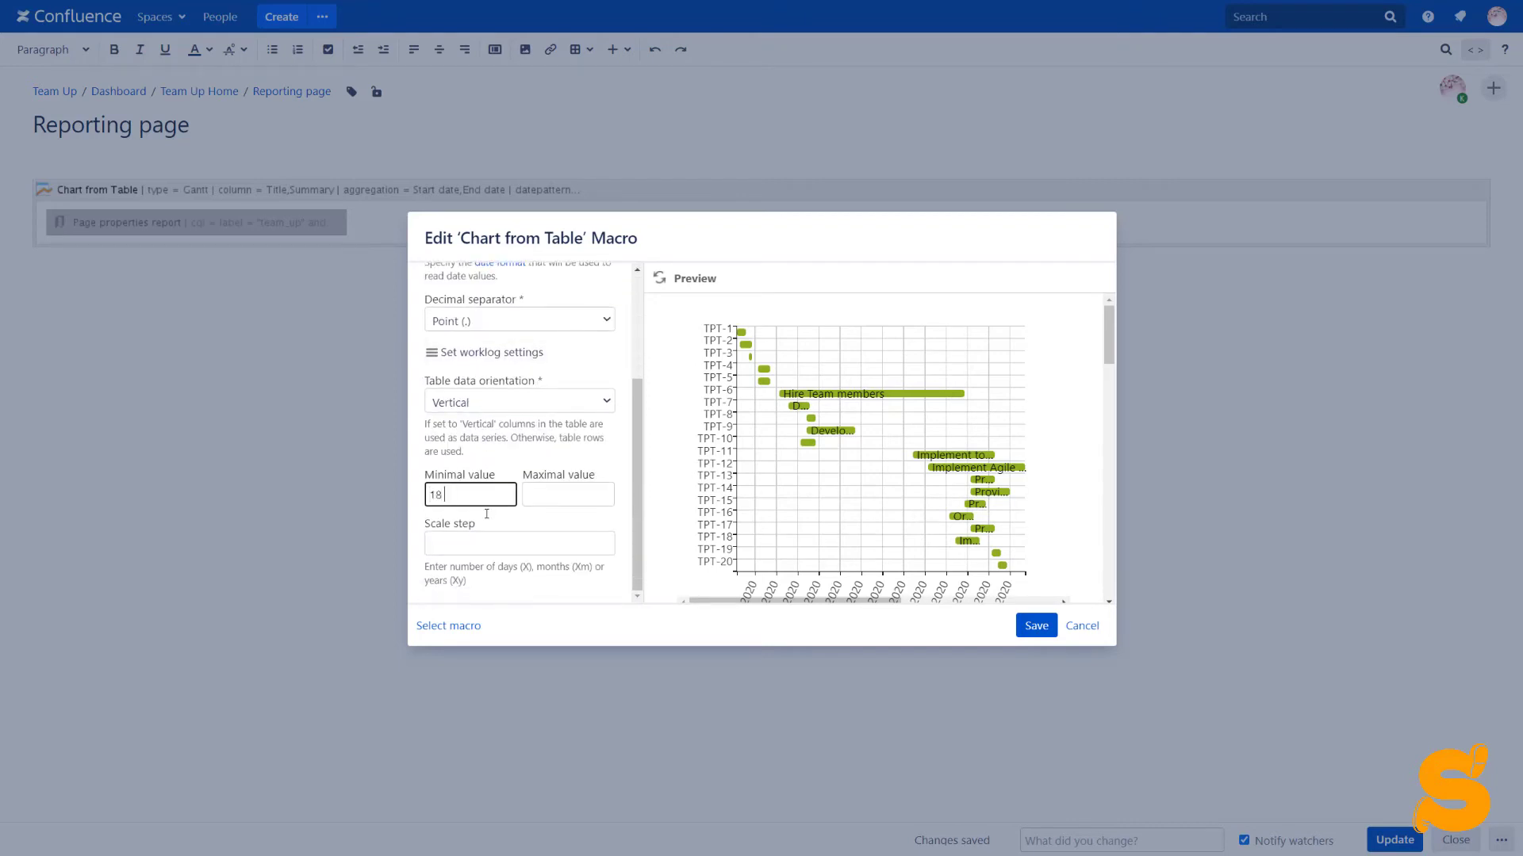
text( May 2020)
click(484, 542)
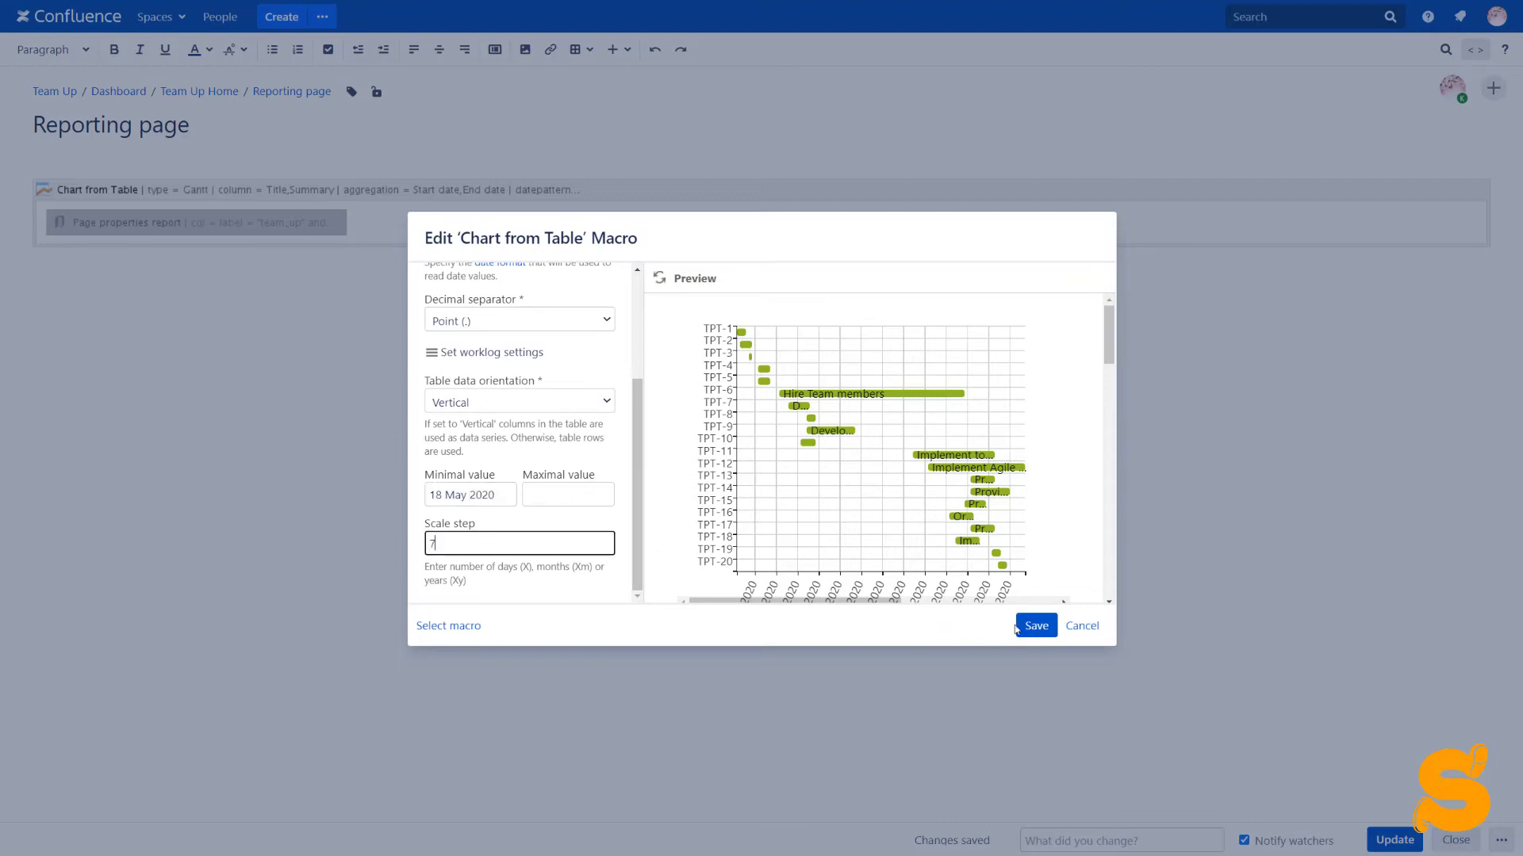
click(1027, 629)
click(402, 216)
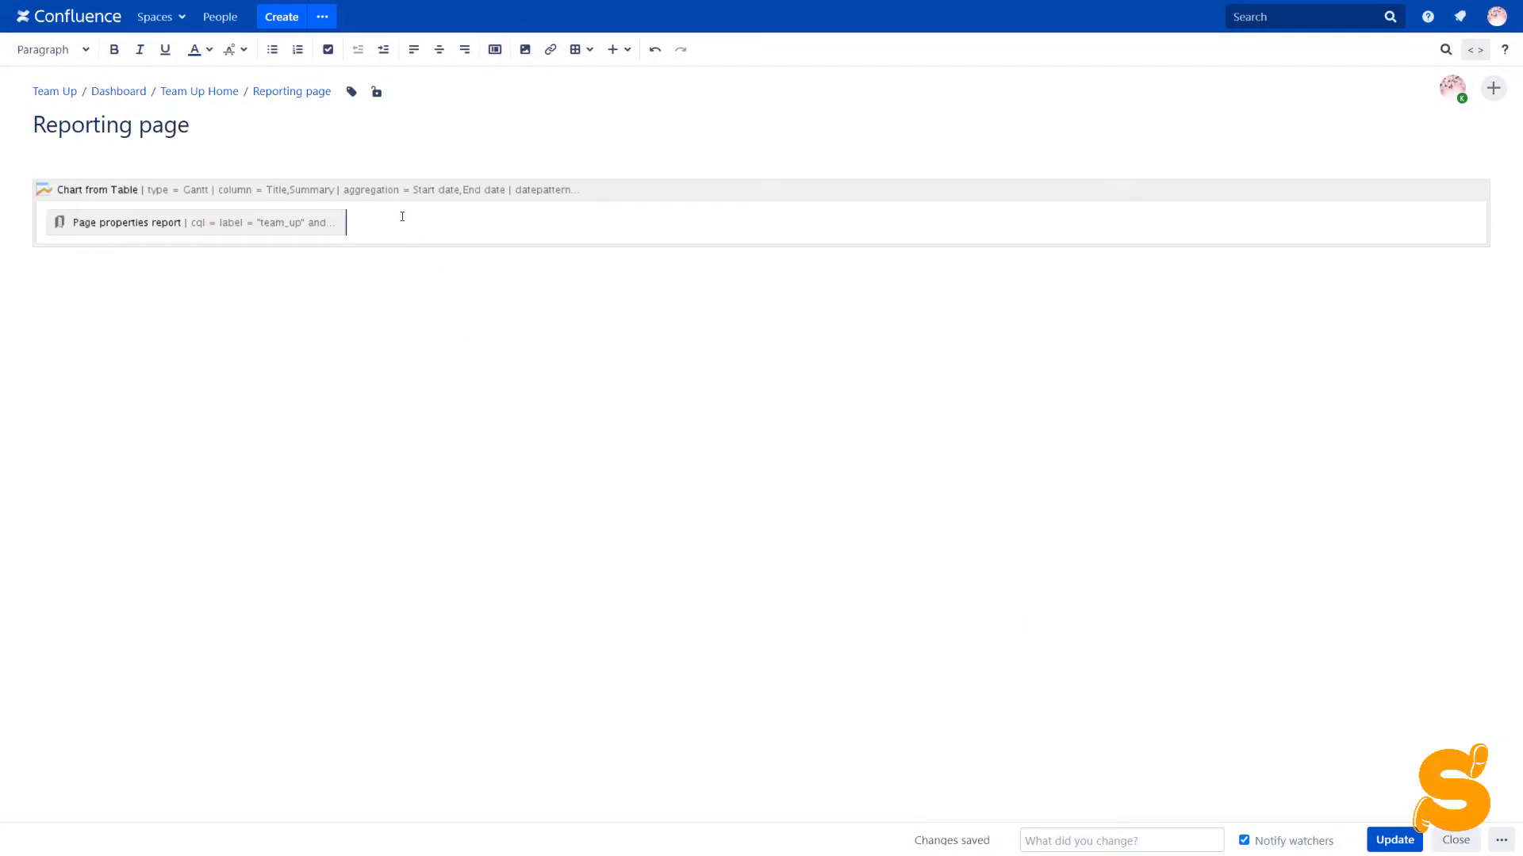
key(Return)
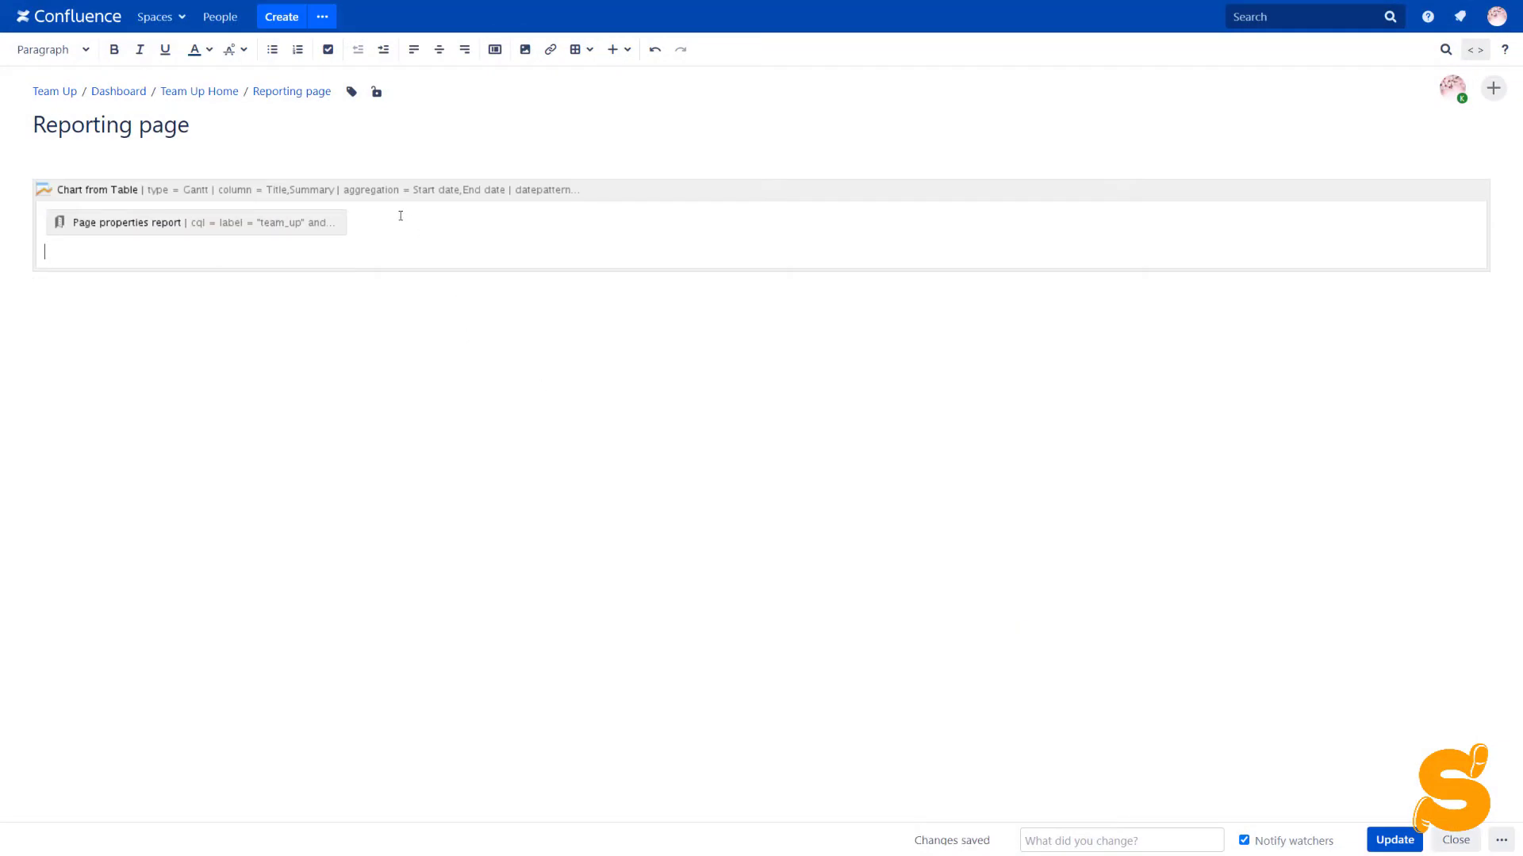
Paste the Event/Date table marking today, add Event to labels and Date to values, and publish
text(Event	Date Today	today)
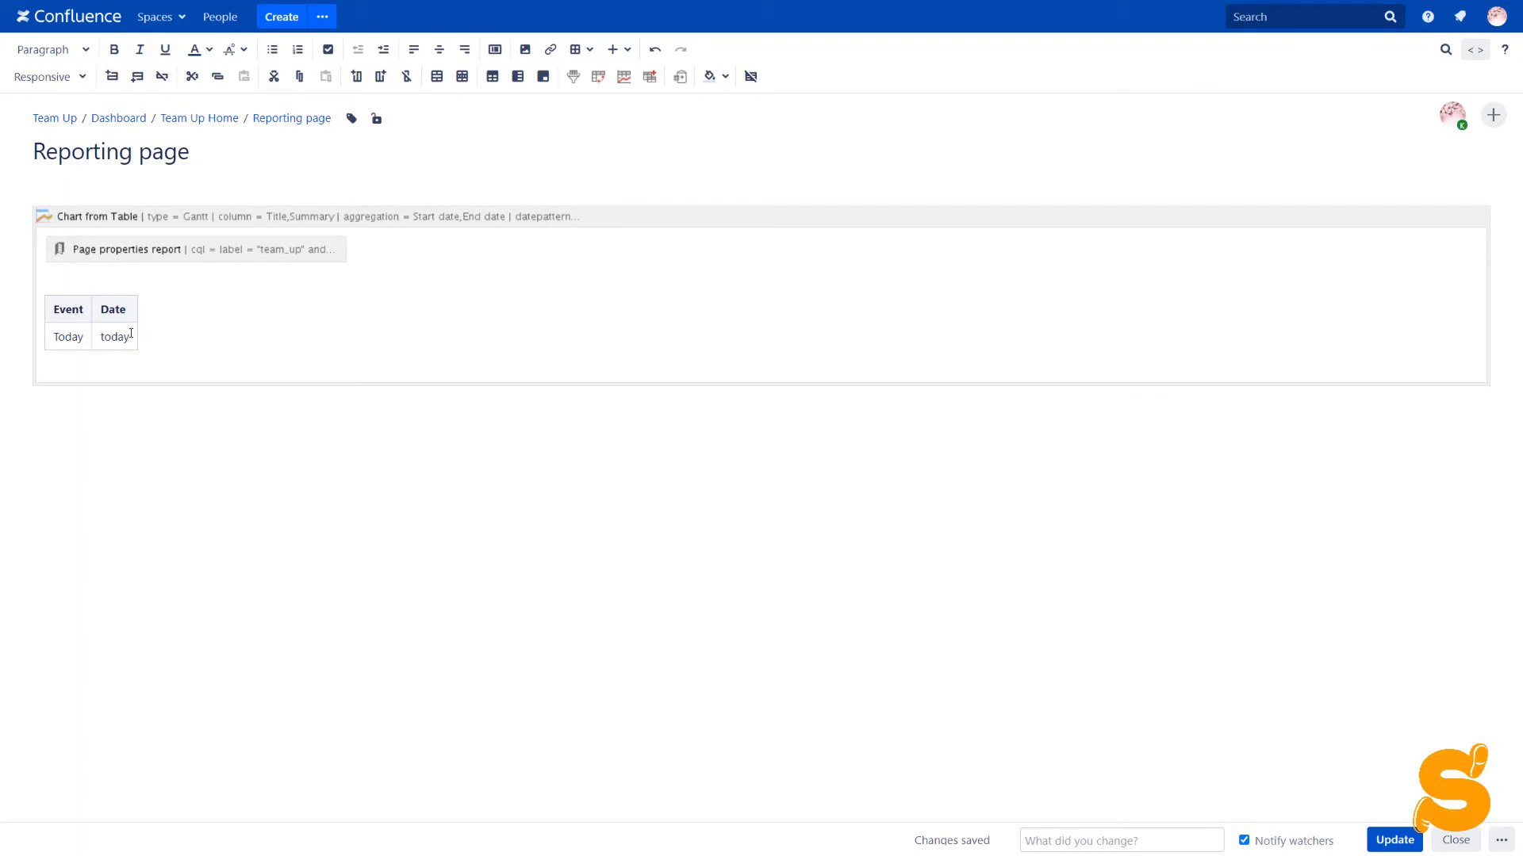
click(153, 218)
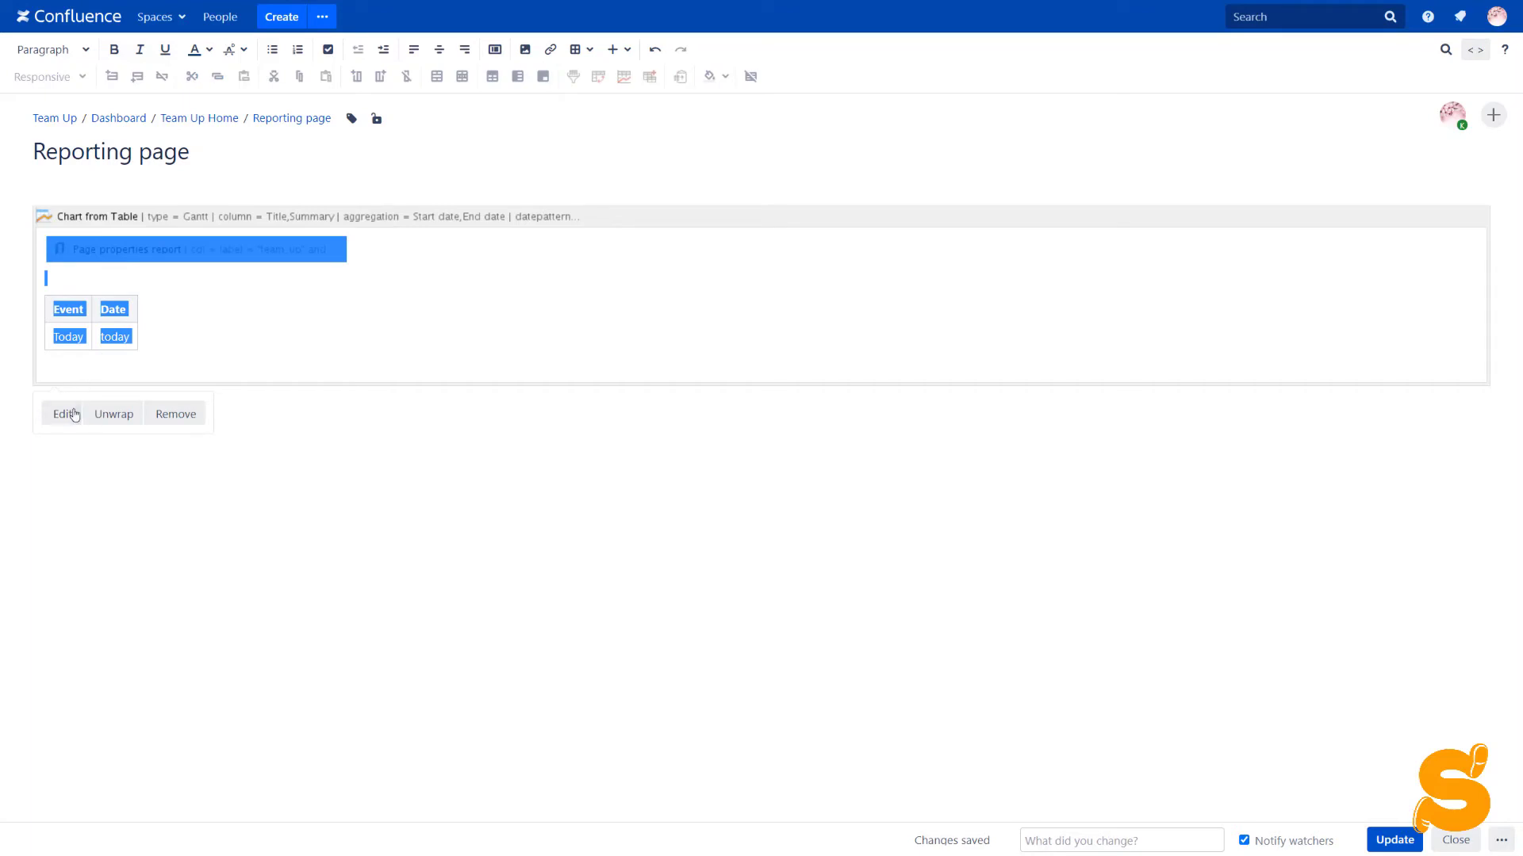
click(75, 414)
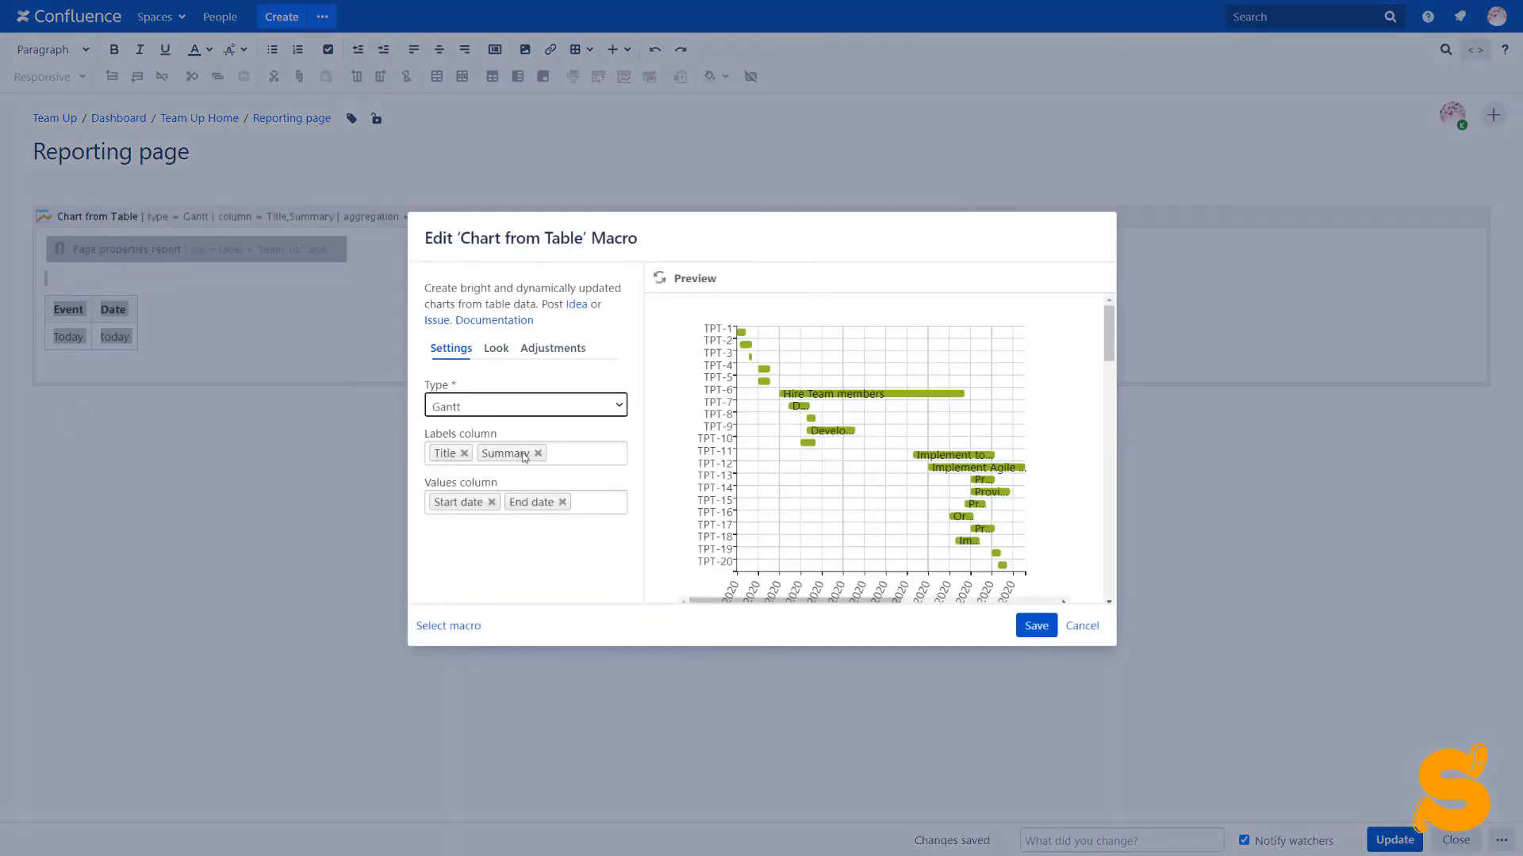
click(563, 449)
click(530, 537)
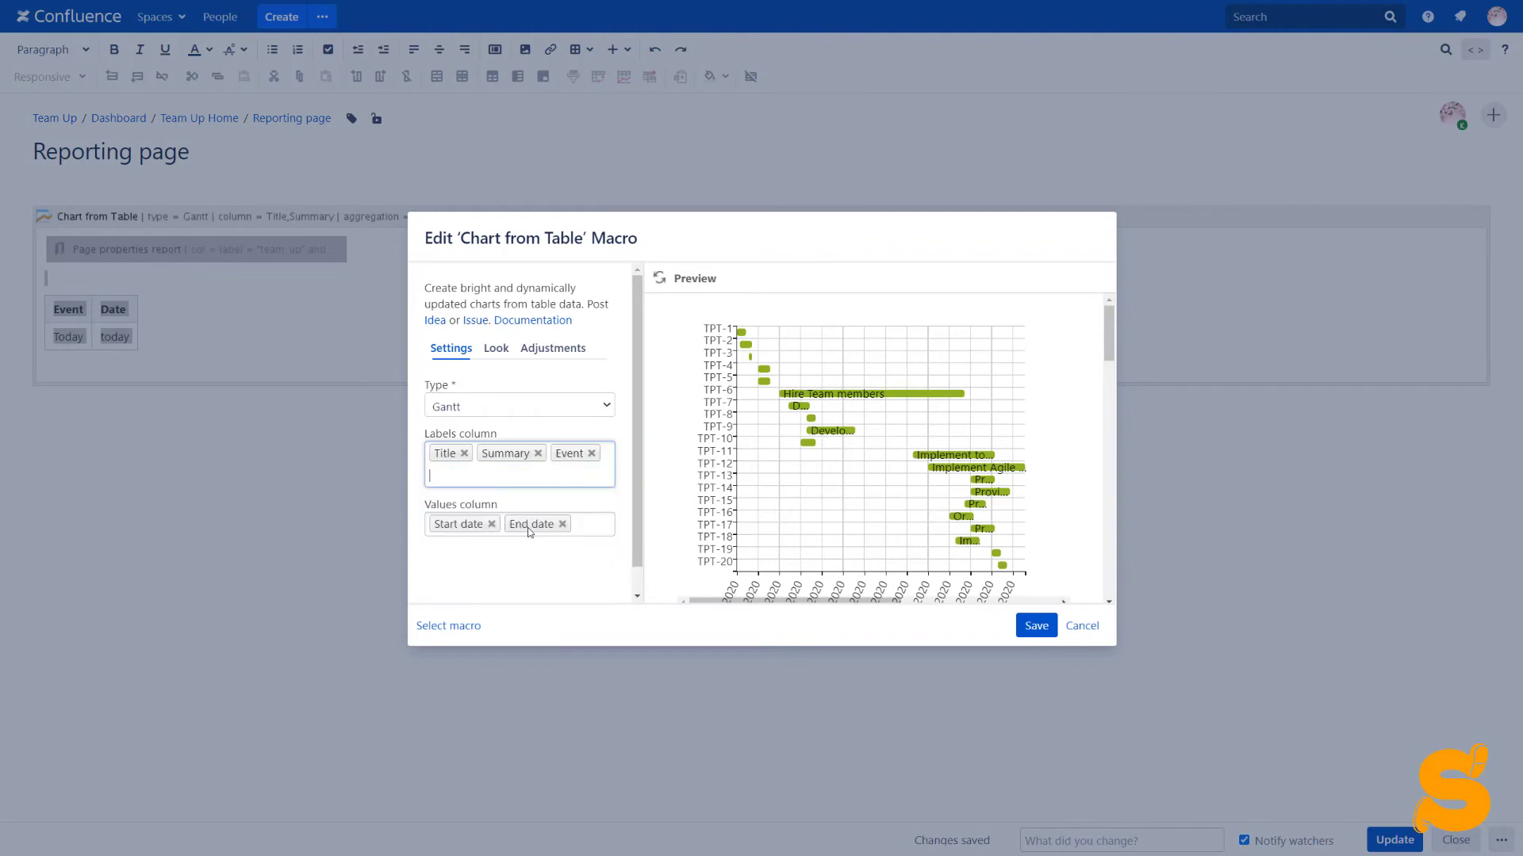
click(585, 527)
click(553, 568)
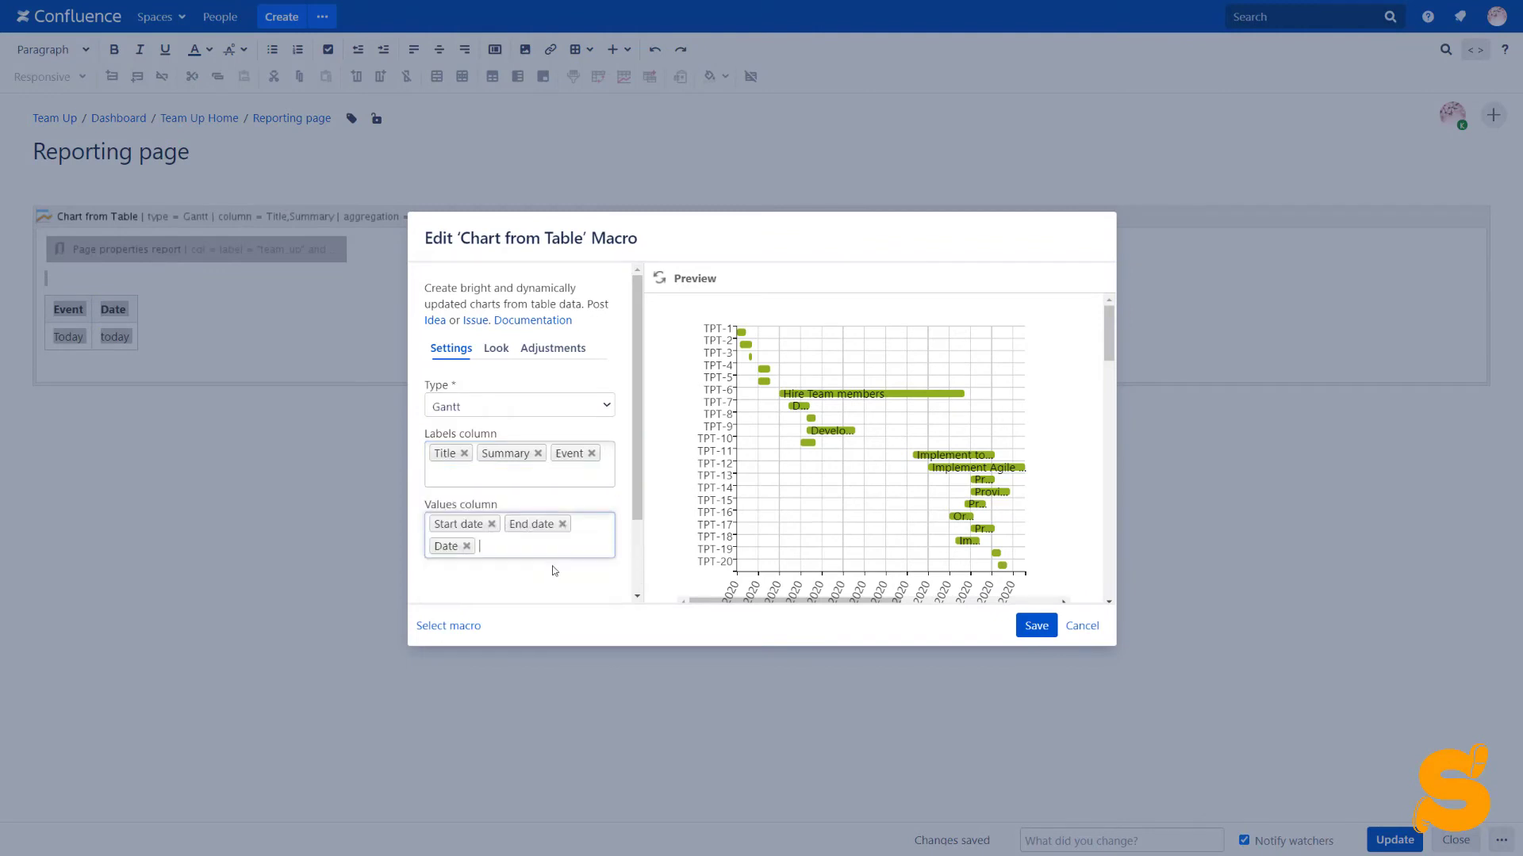
click(1048, 635)
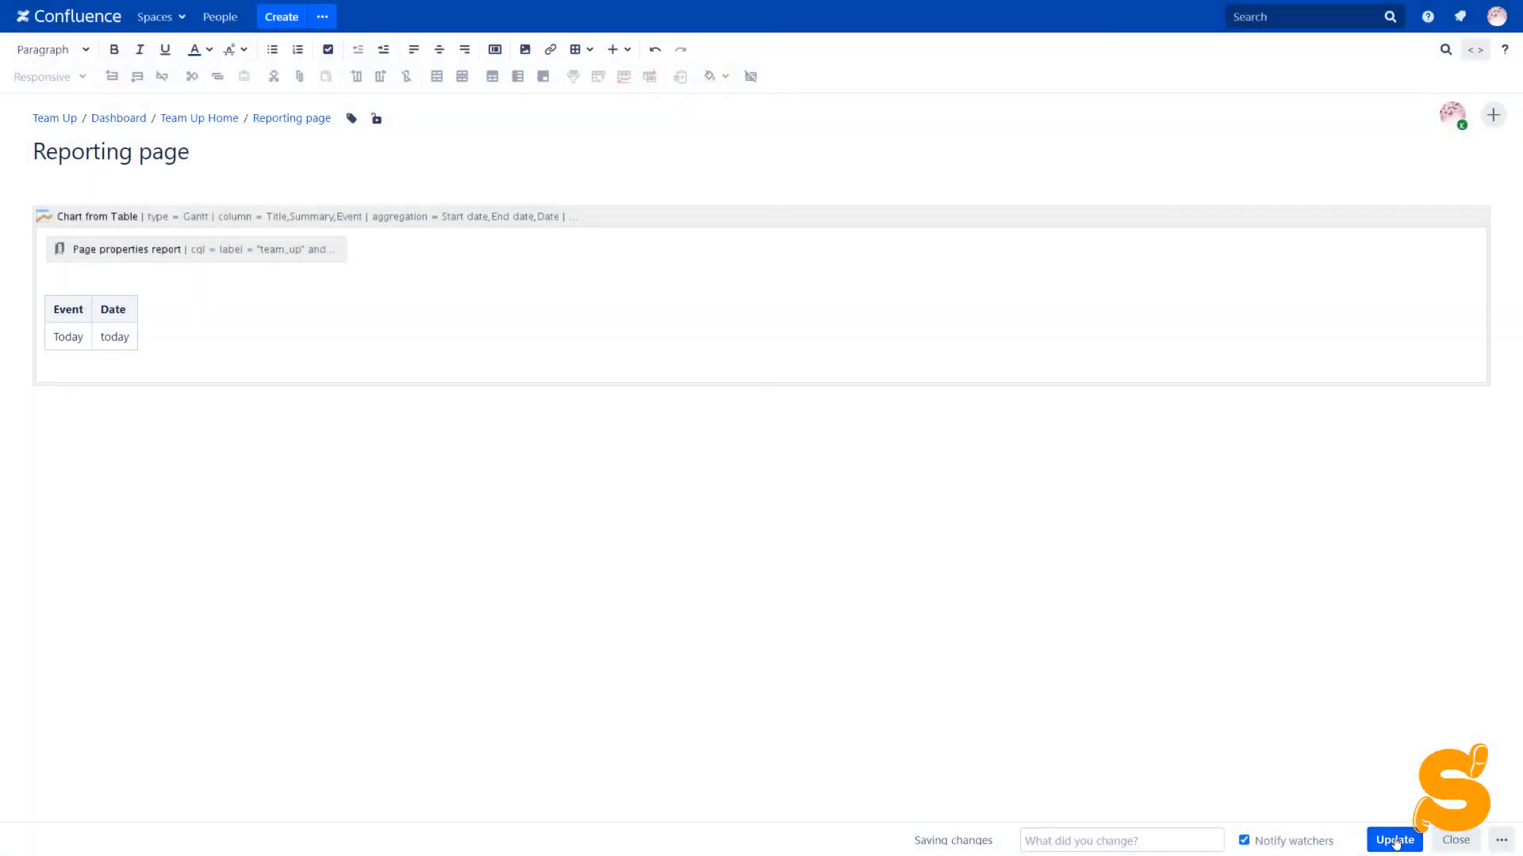
click(1394, 841)
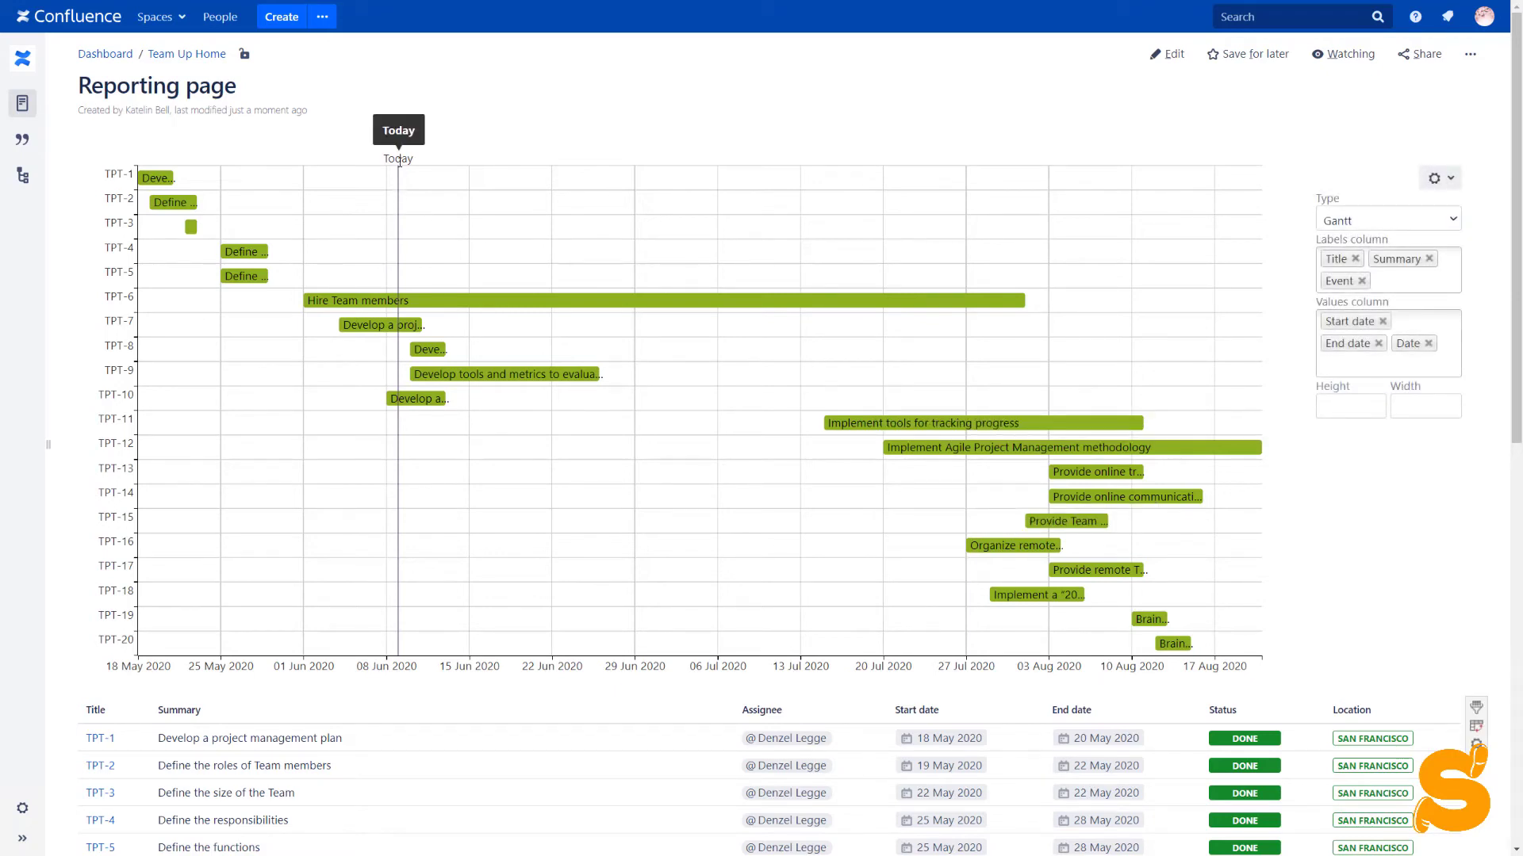
Add Assignee as the first Gantt label and remove Title from the labels
scroll(688, 548, down, 2)
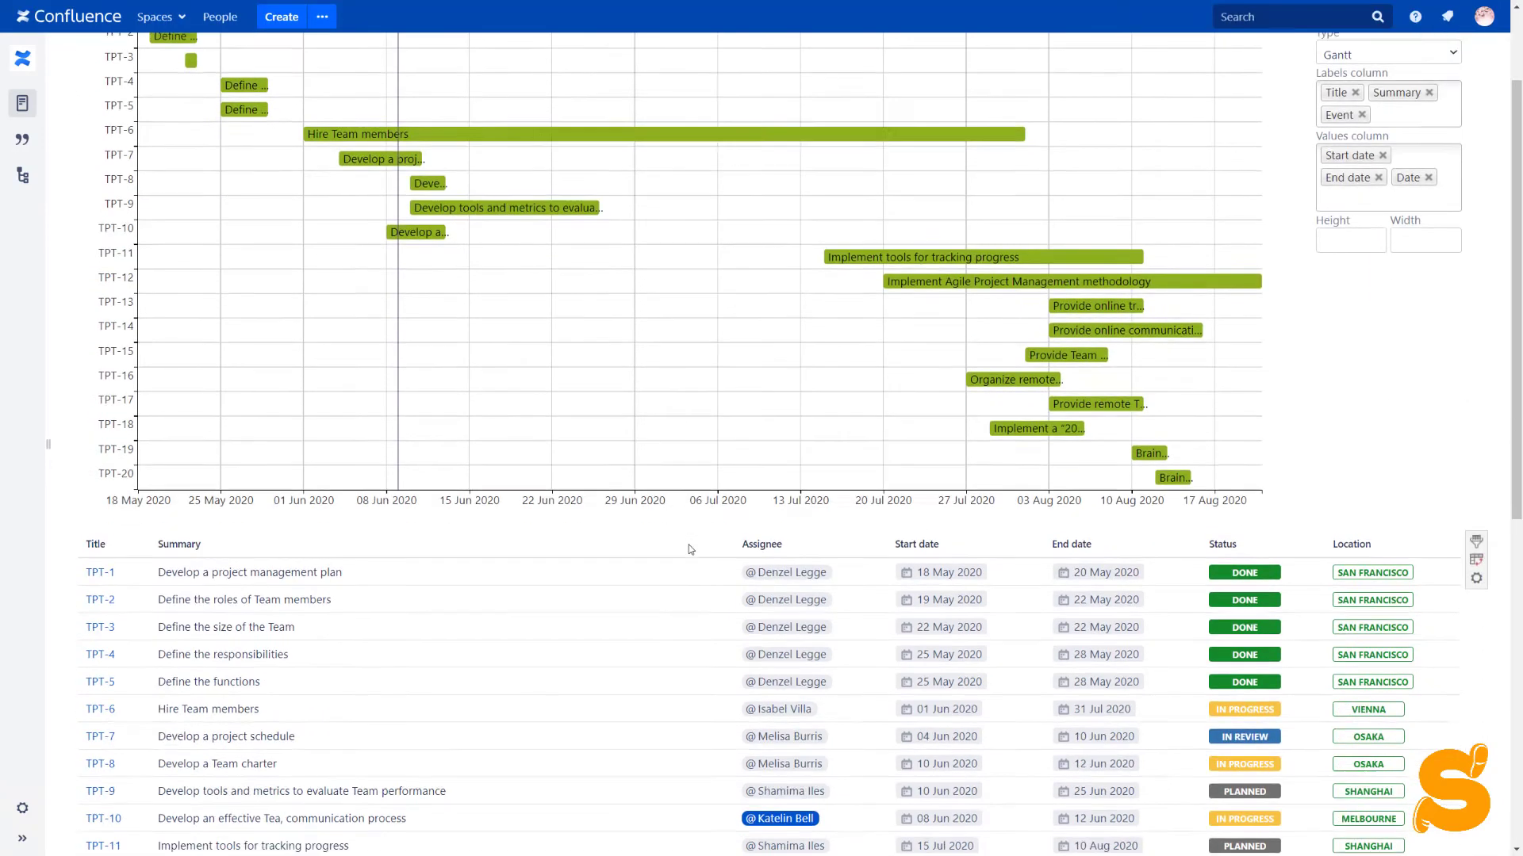
scroll(690, 551, up, 2)
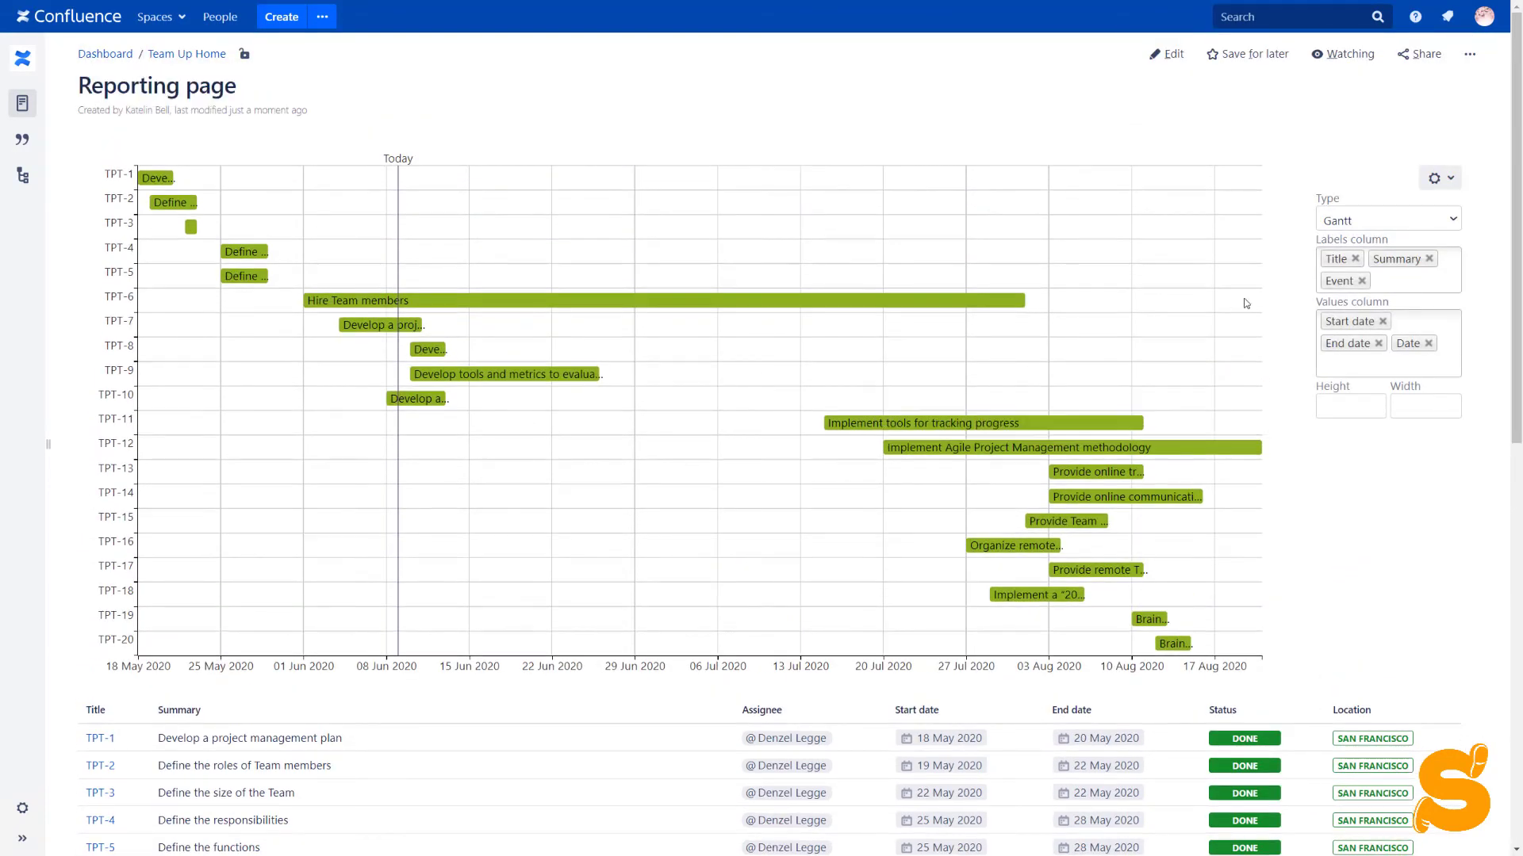
click(1392, 279)
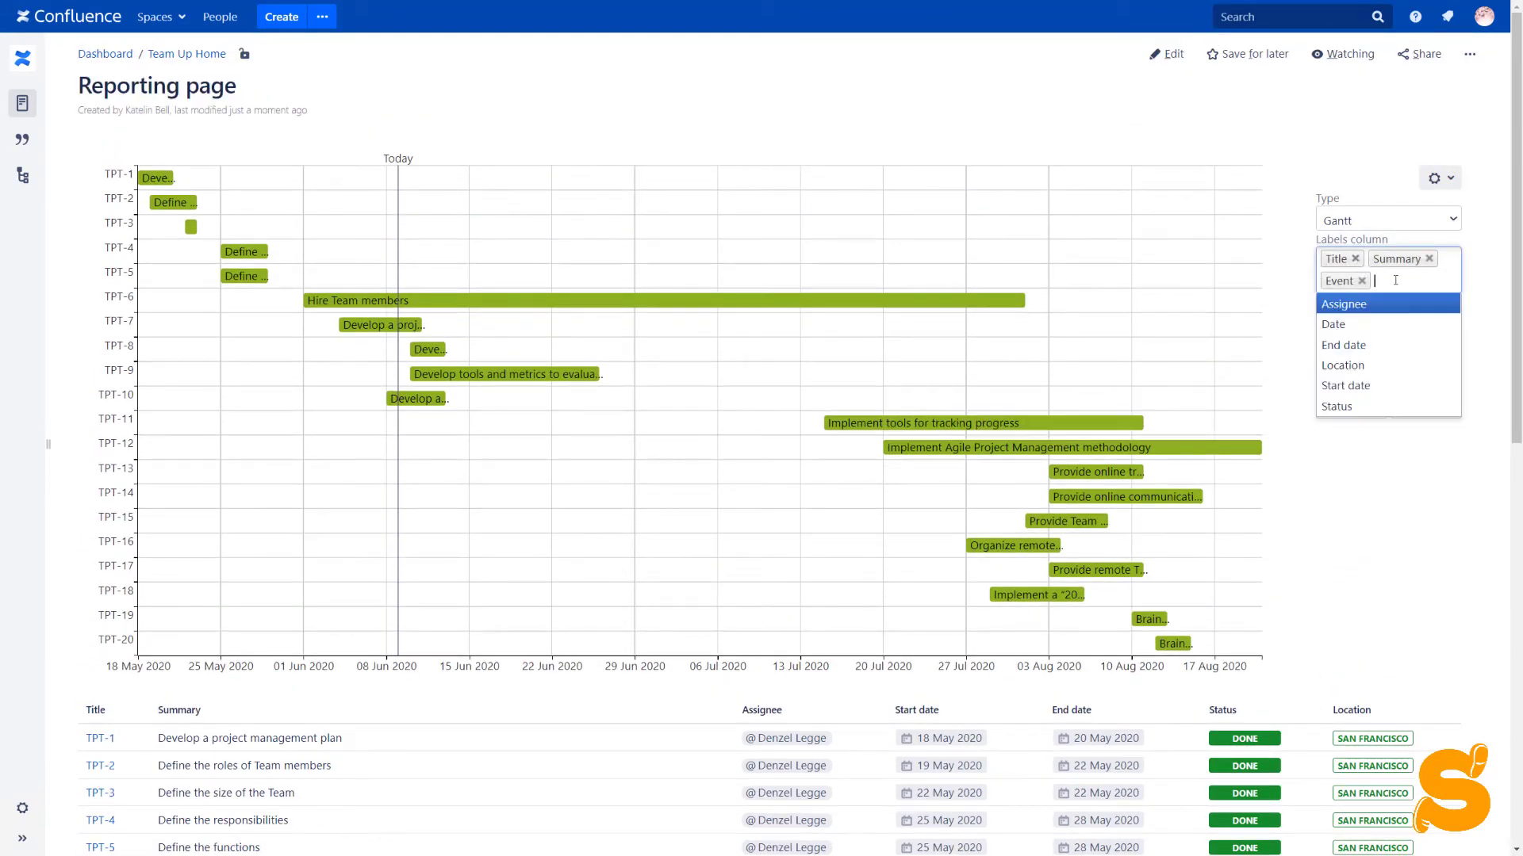
click(1393, 303)
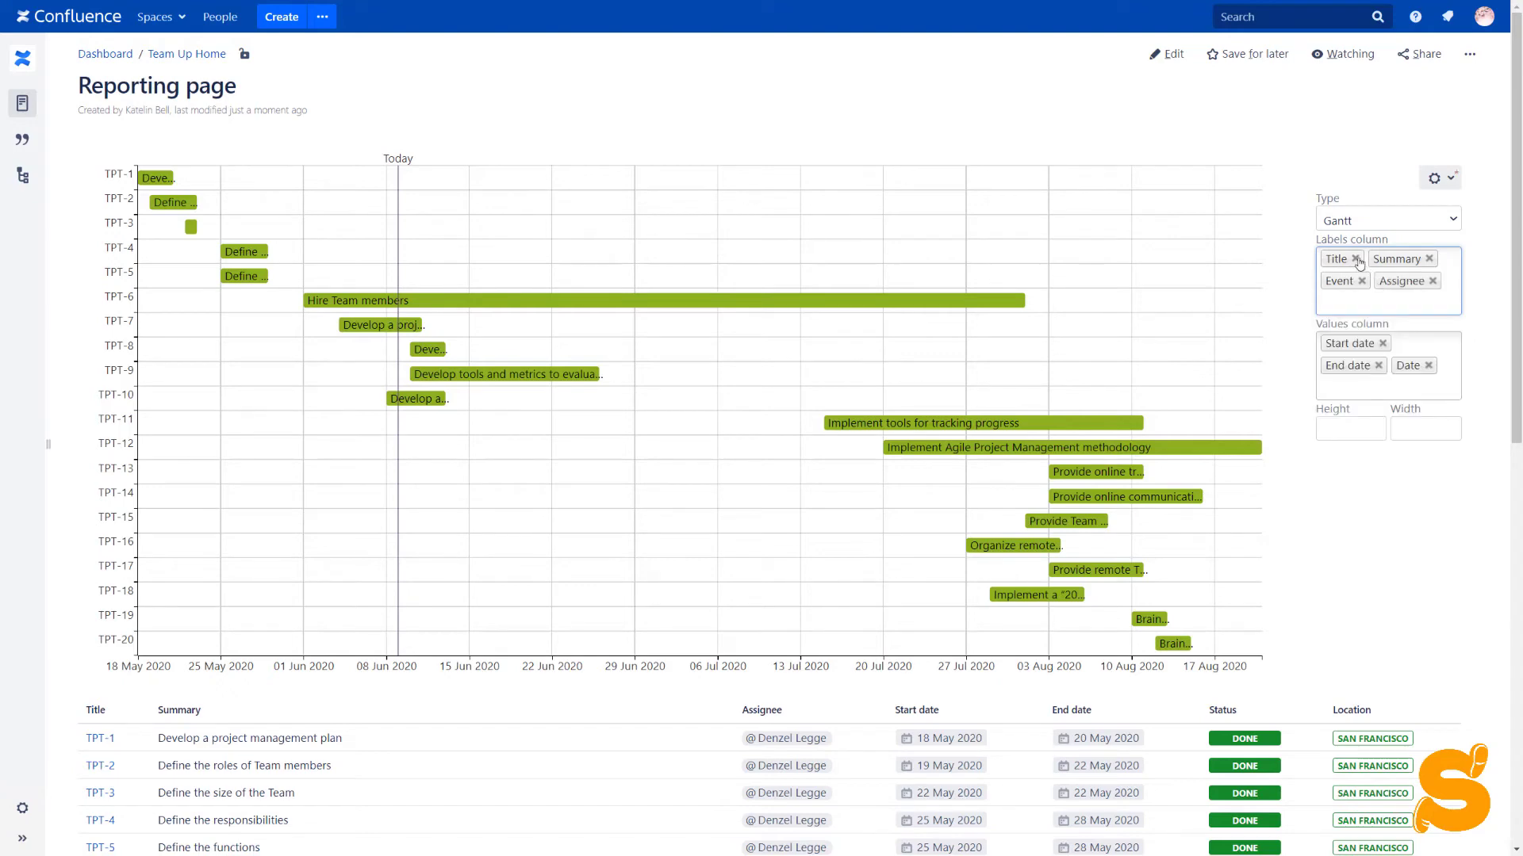
click(1356, 260)
drag(1348, 281, 1349, 264)
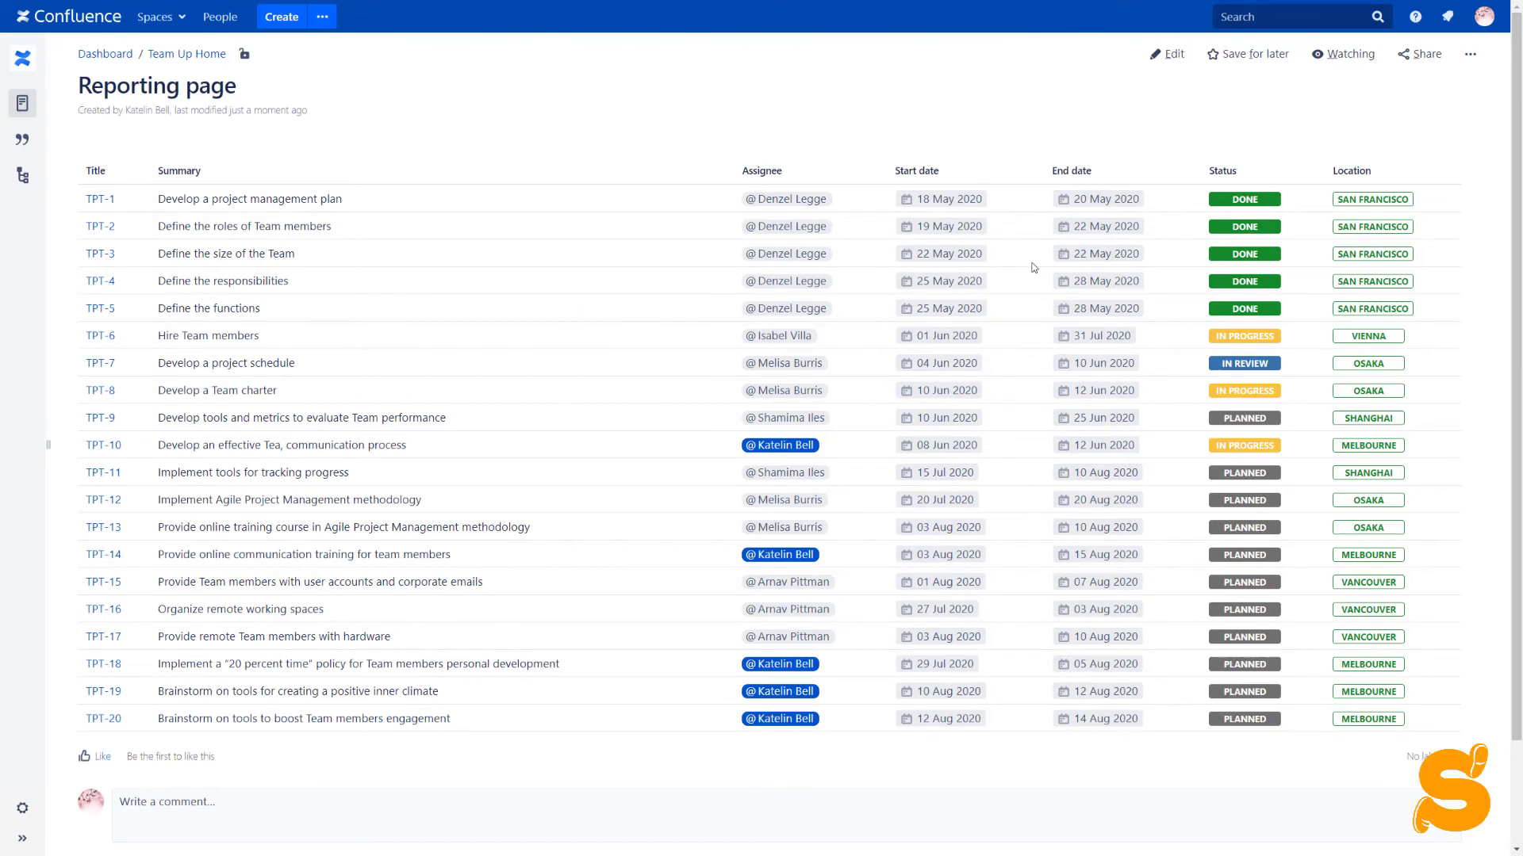
Create and save a pivot table counting tasks by Status: 11 Planned, 5 Done, 3 In Progress, 1 In Review
mouse_move(1035, 268)
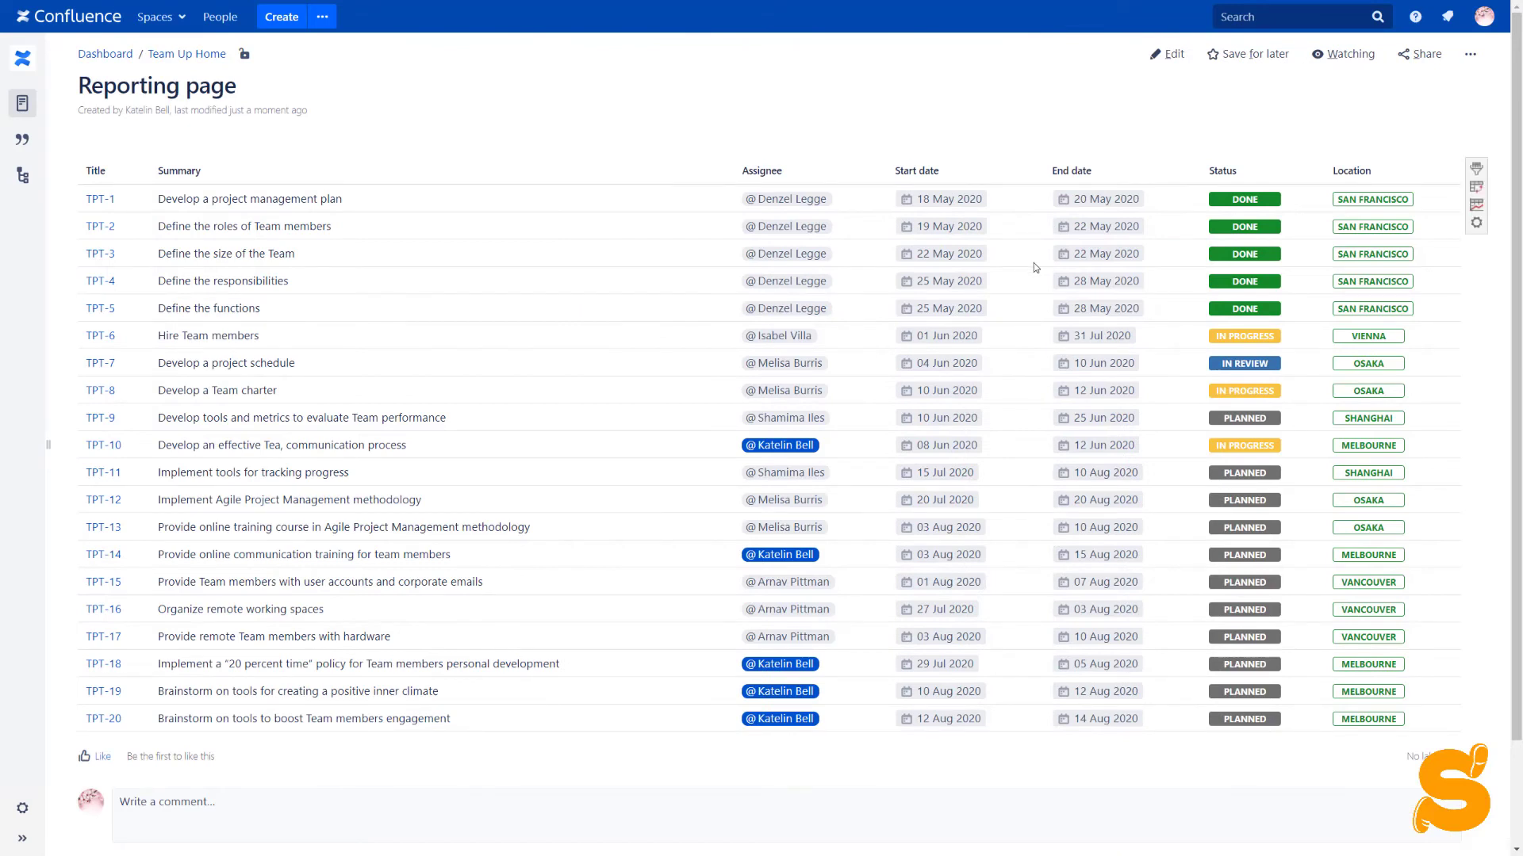
click(1475, 188)
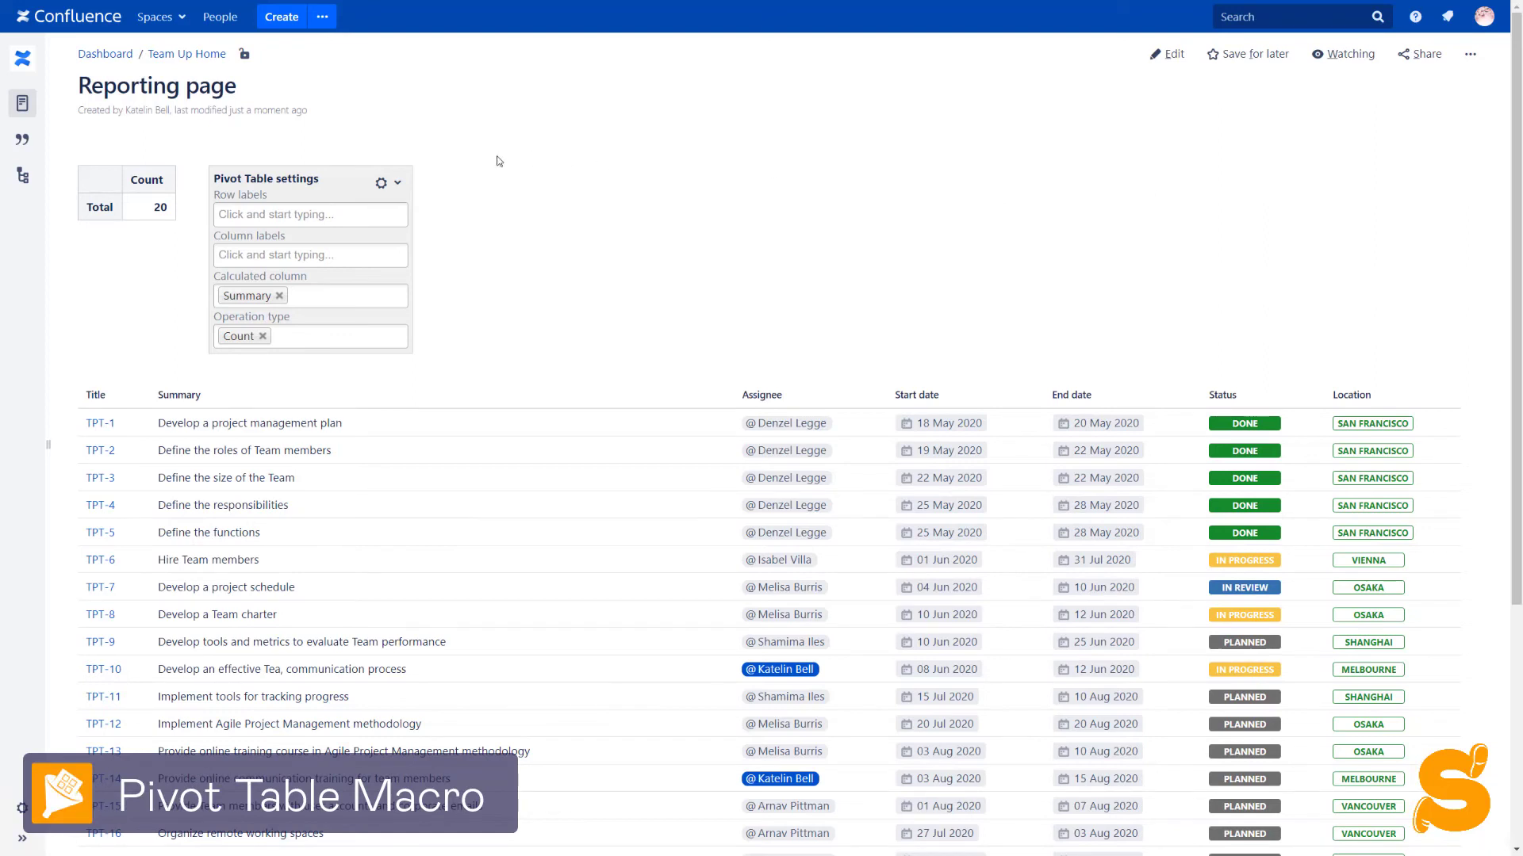
click(319, 213)
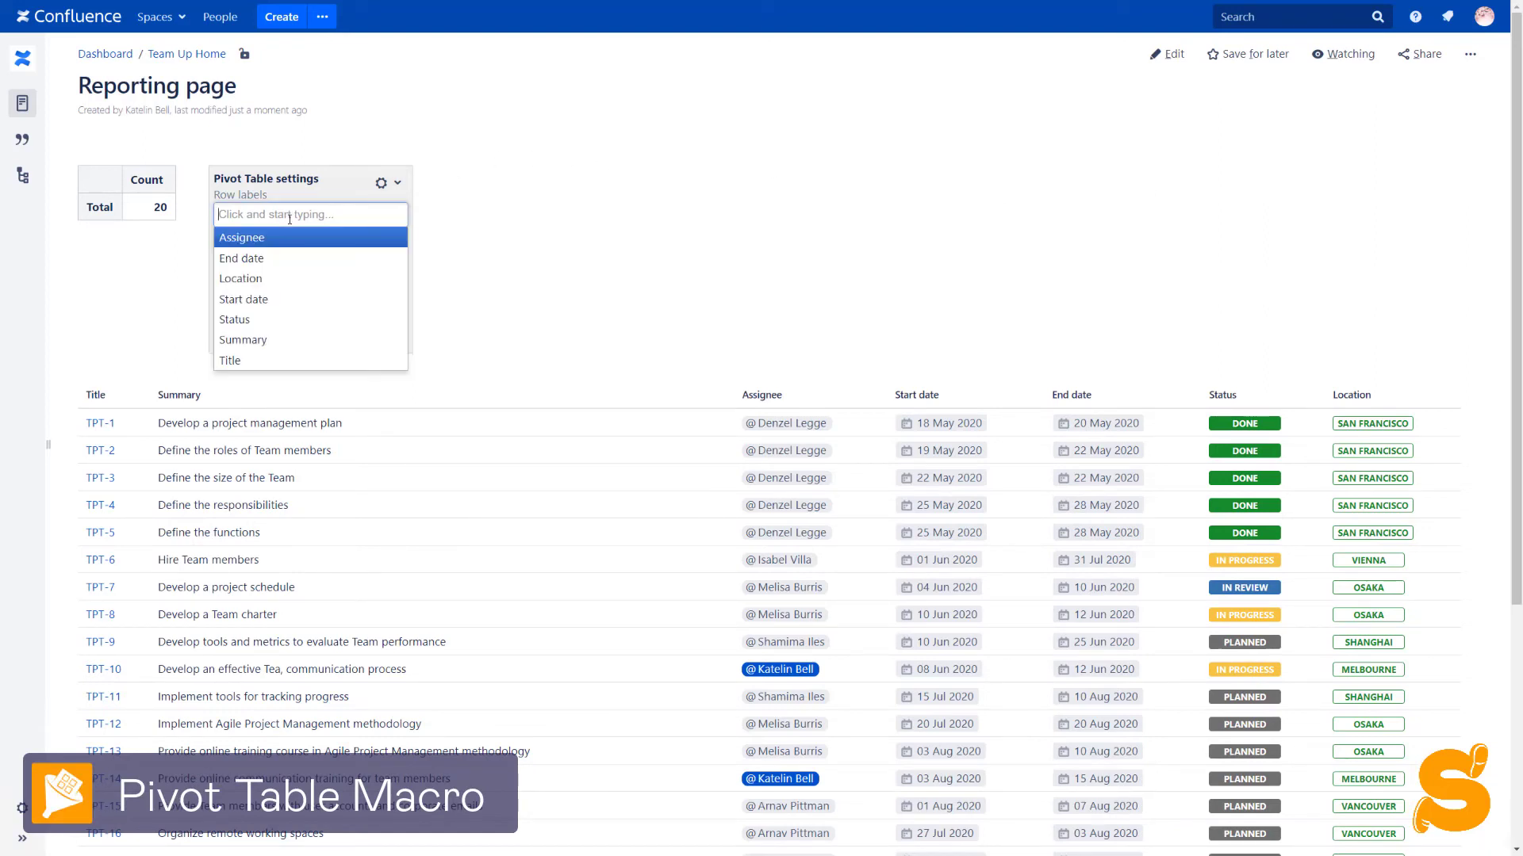
click(274, 318)
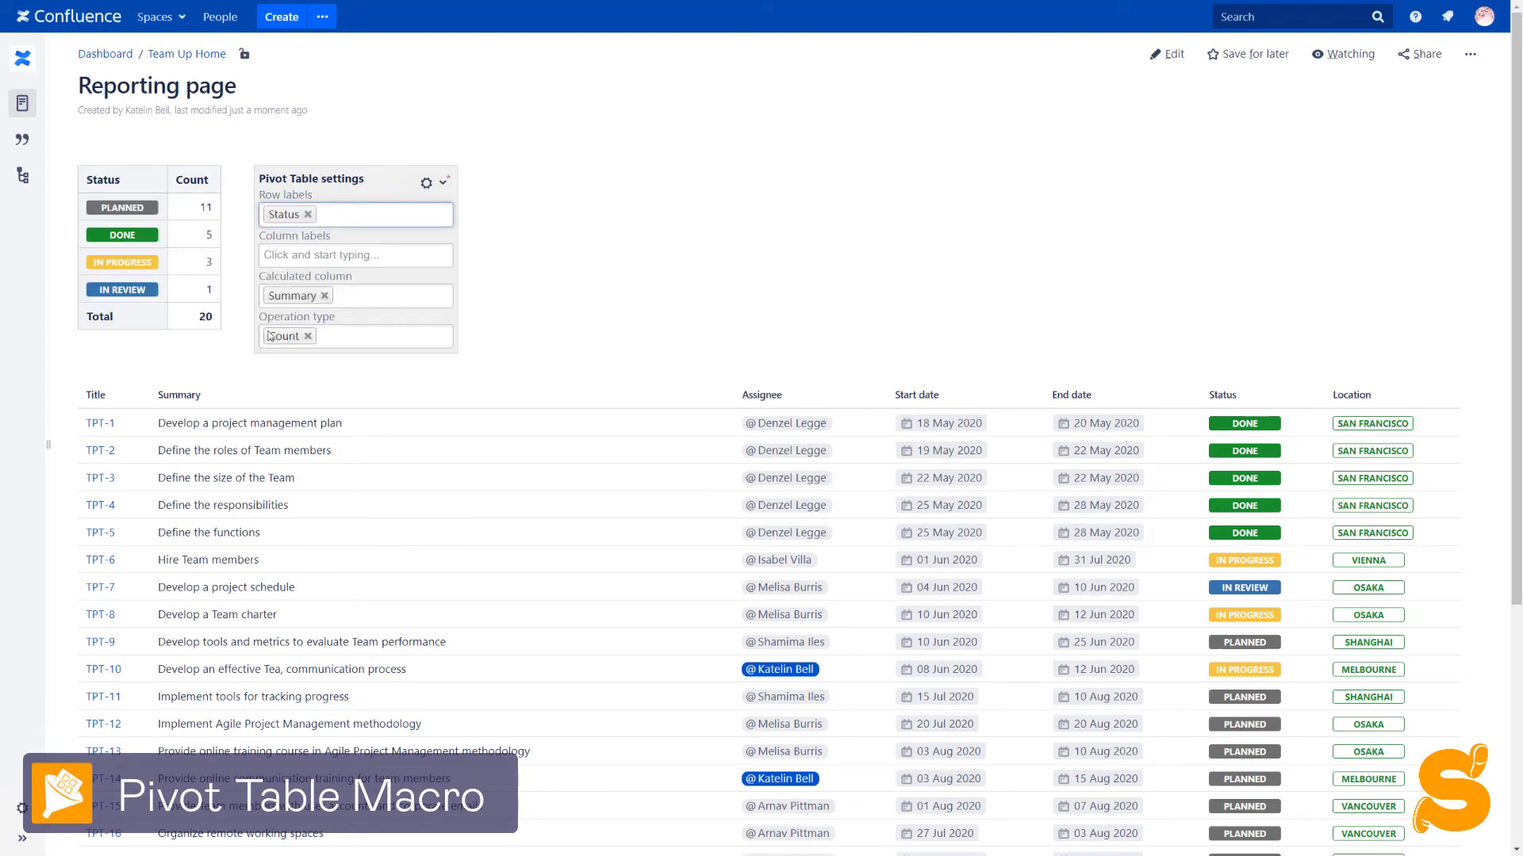
mouse_move(199, 313)
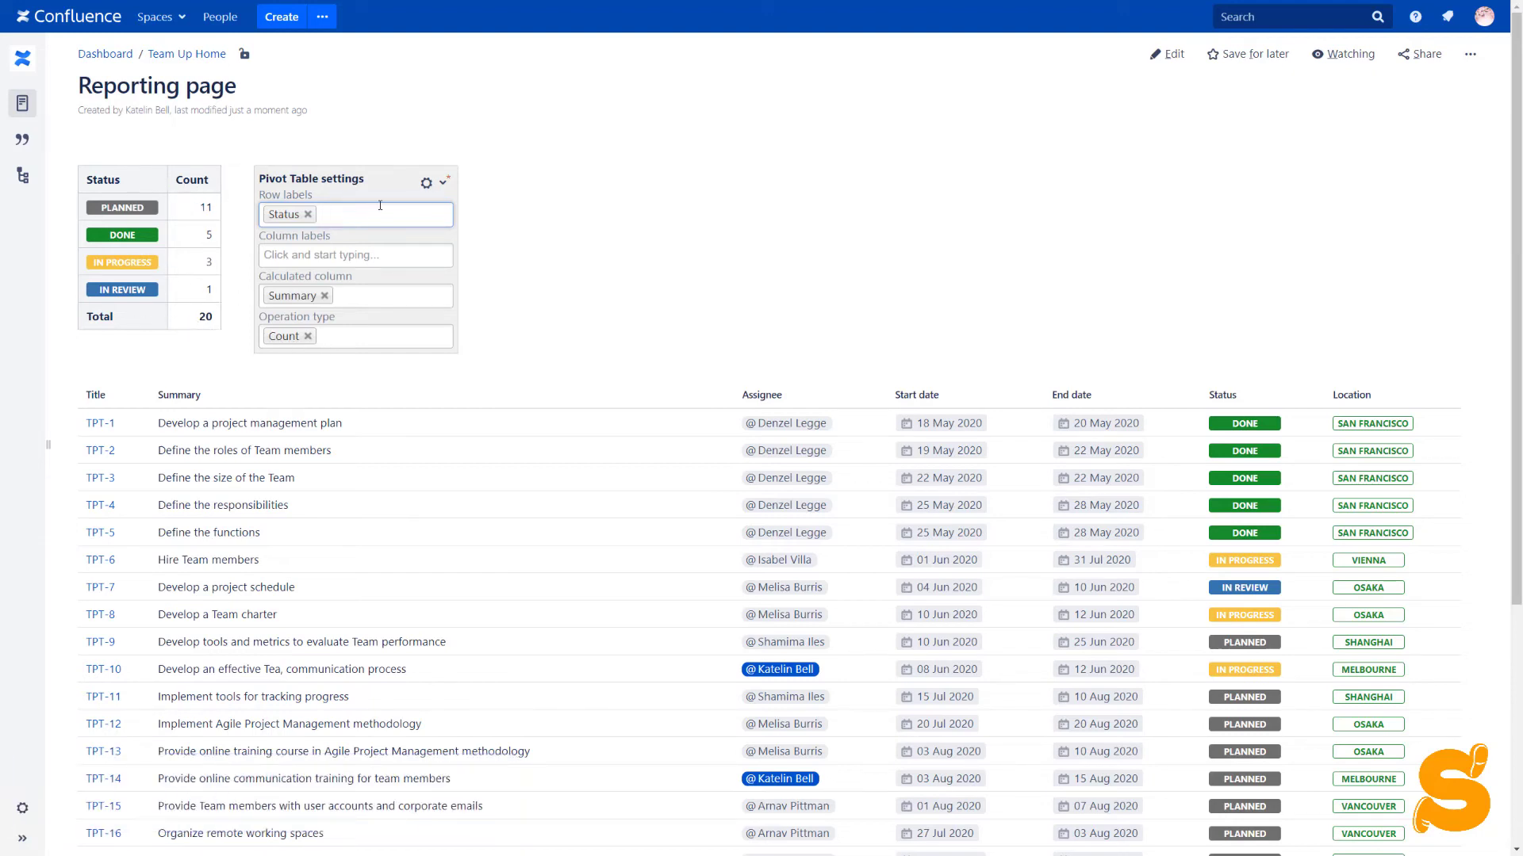
click(429, 183)
click(433, 212)
mouse_move(178, 199)
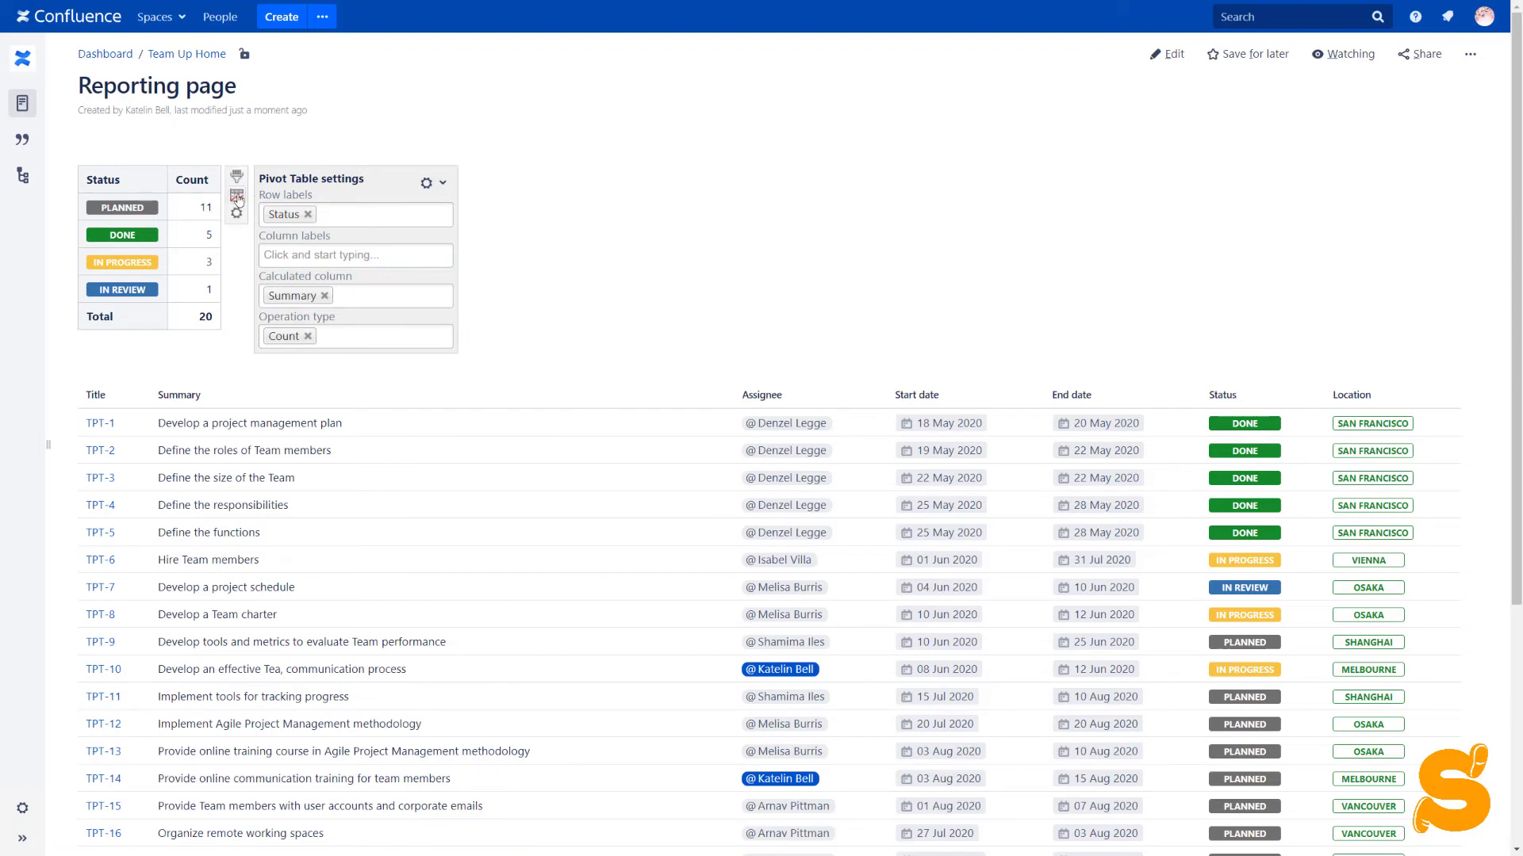
Turn the pivot table into a bar chart 300 high and 600 wide
click(237, 198)
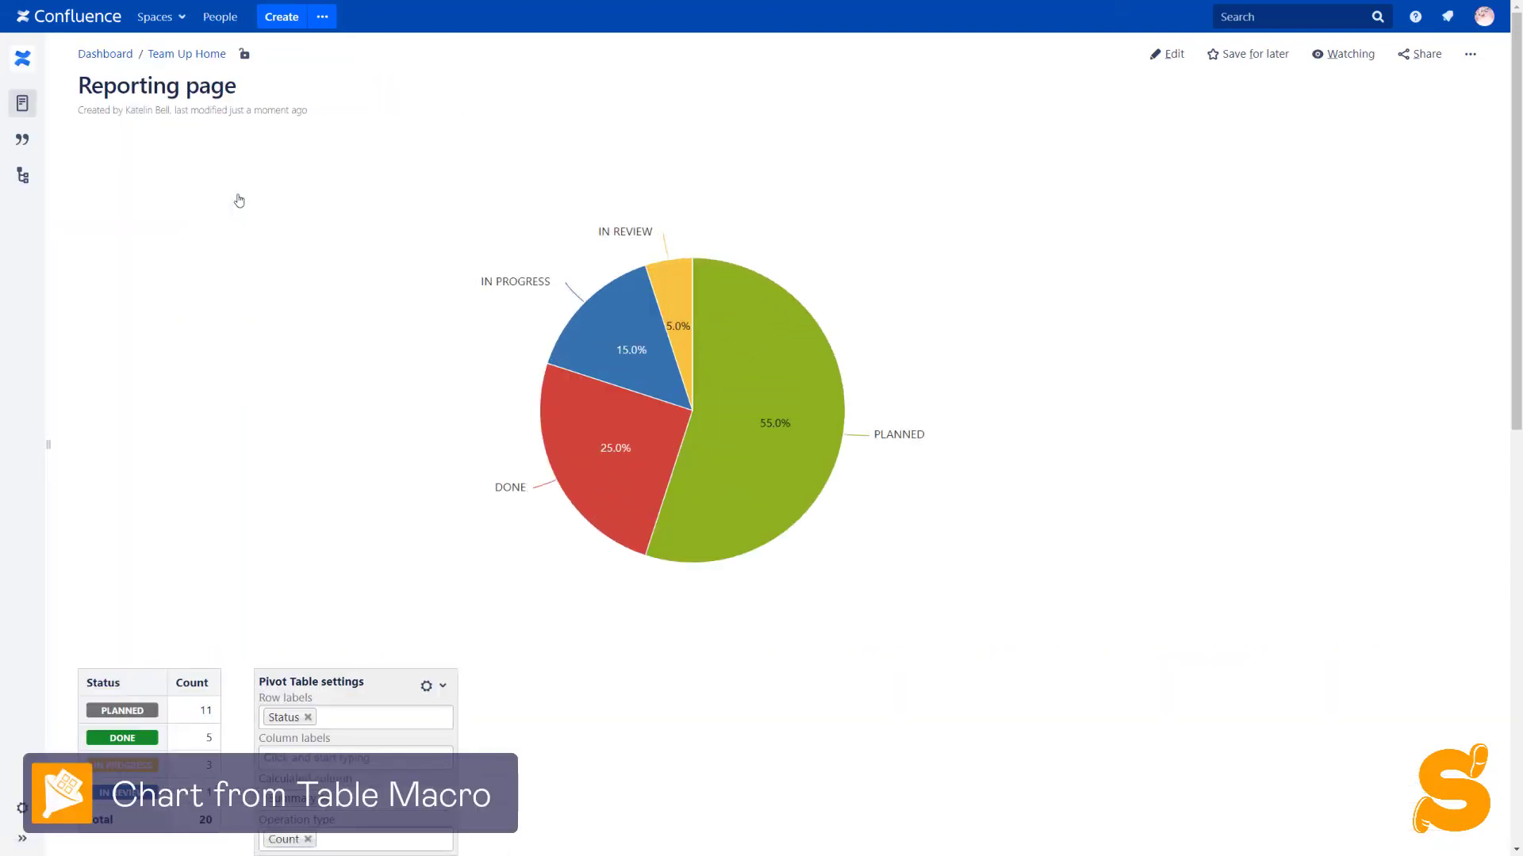
click(1352, 232)
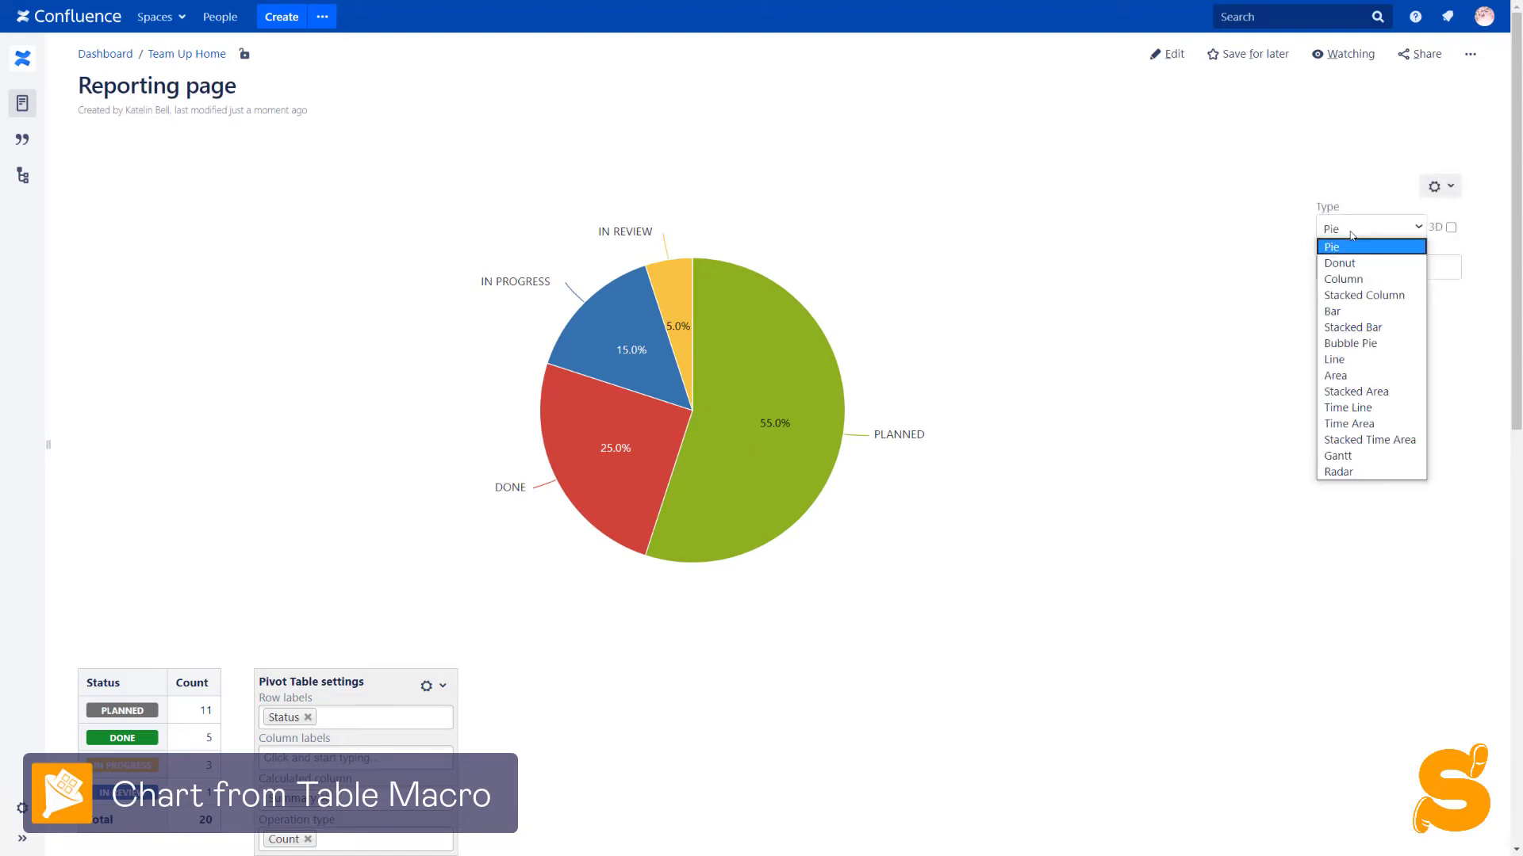
click(1355, 312)
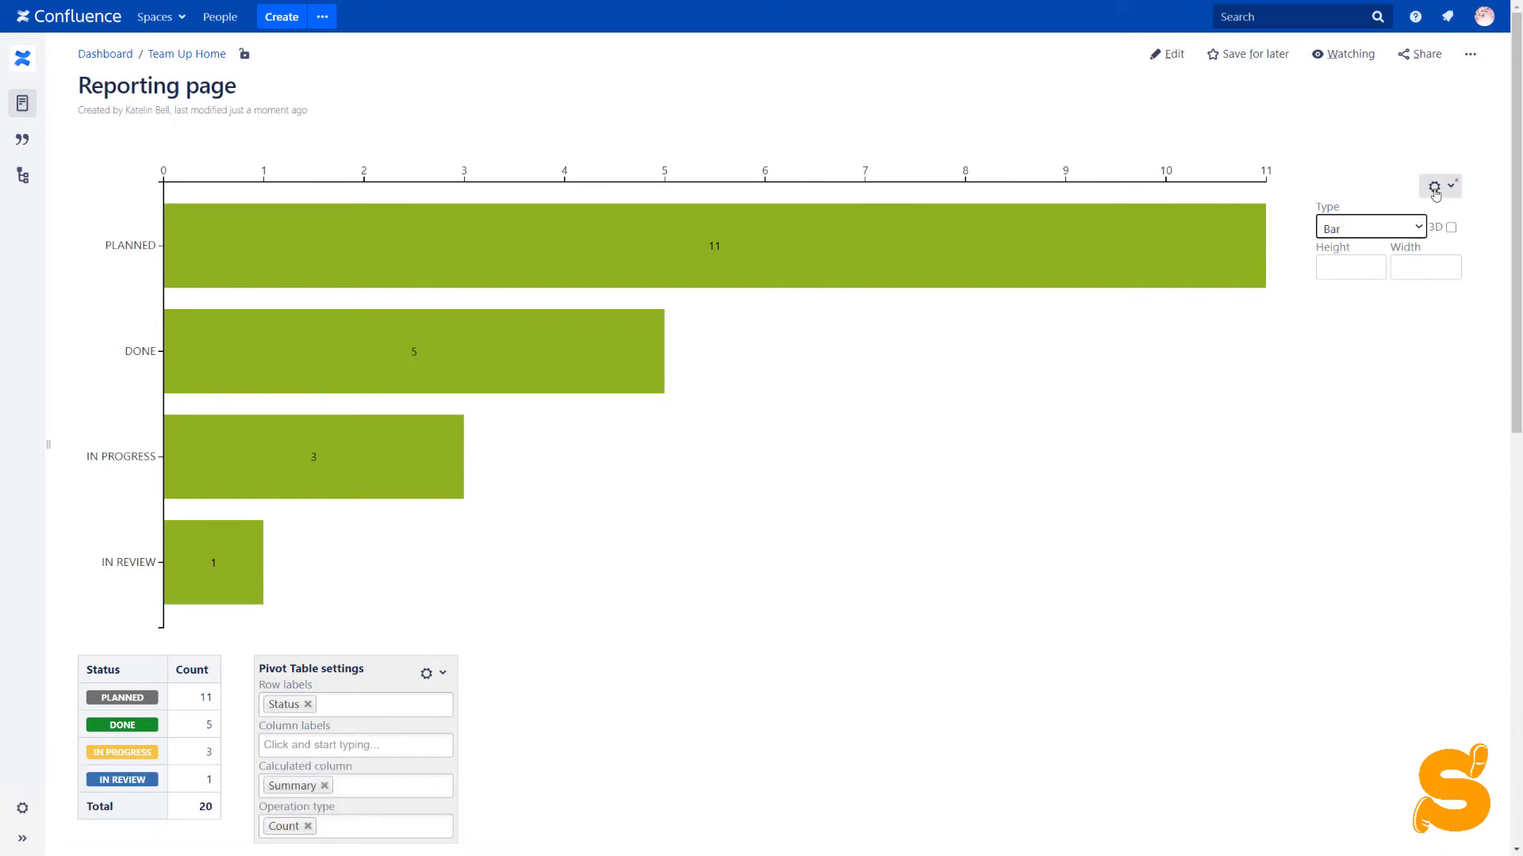
click(1347, 266)
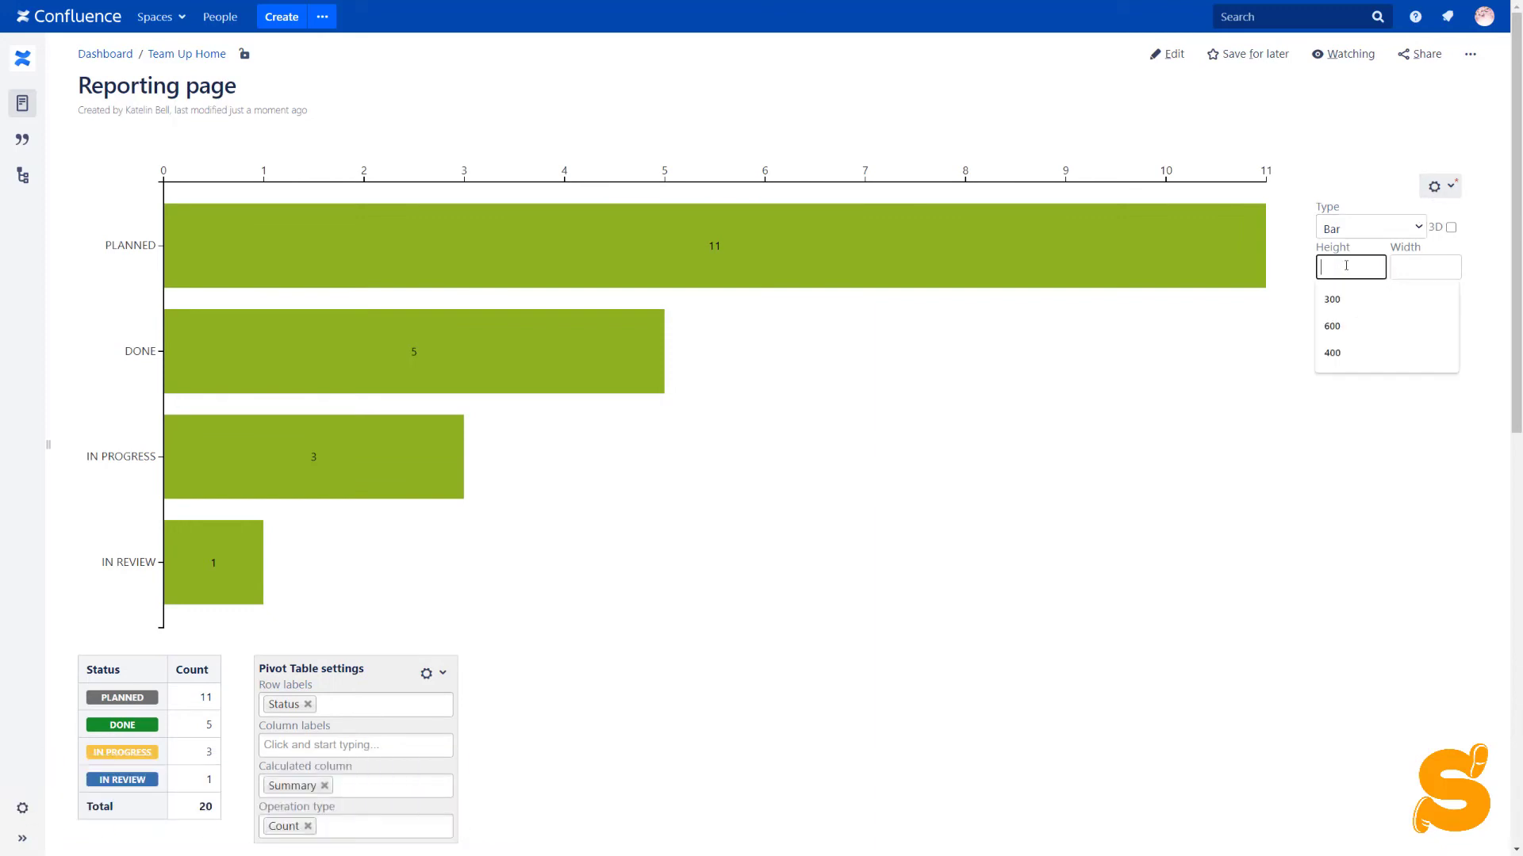
click(1351, 309)
click(1408, 267)
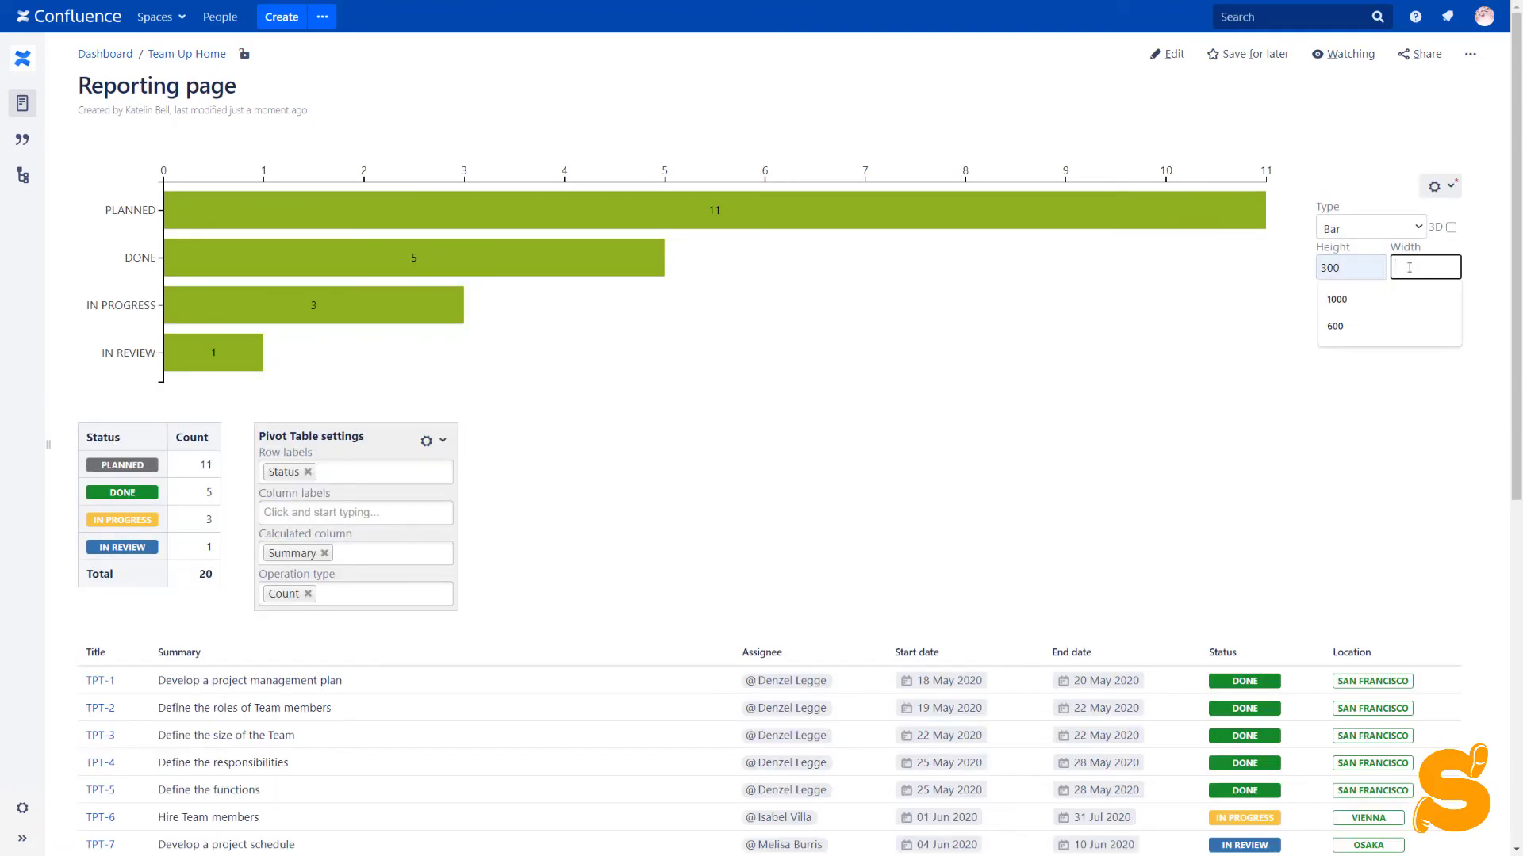
click(1388, 326)
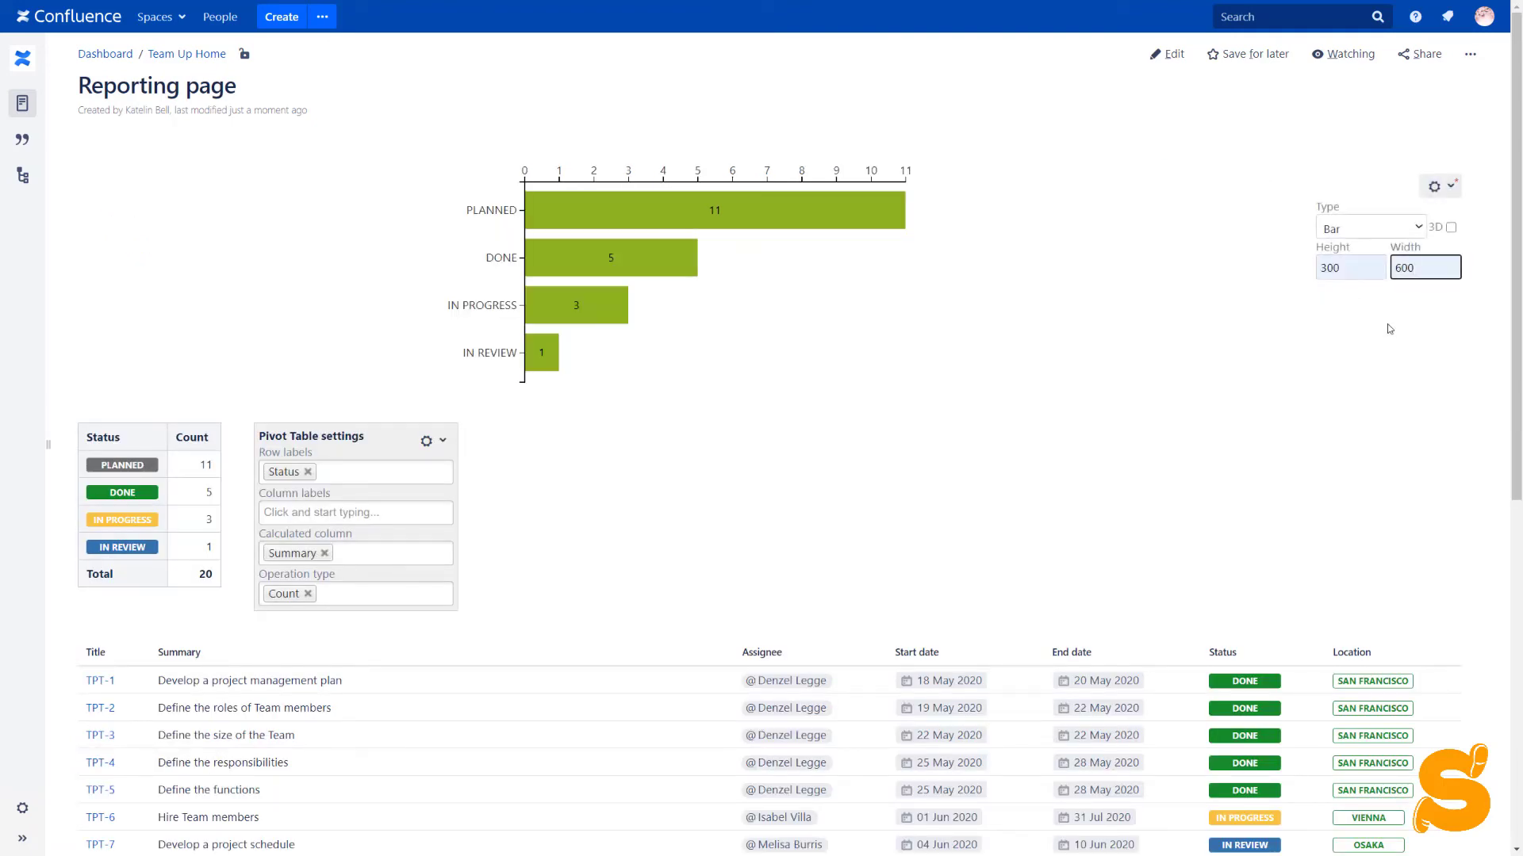
Save the chart changes and reopen the Reporting page in the editor
click(1441, 186)
click(1416, 212)
click(1162, 55)
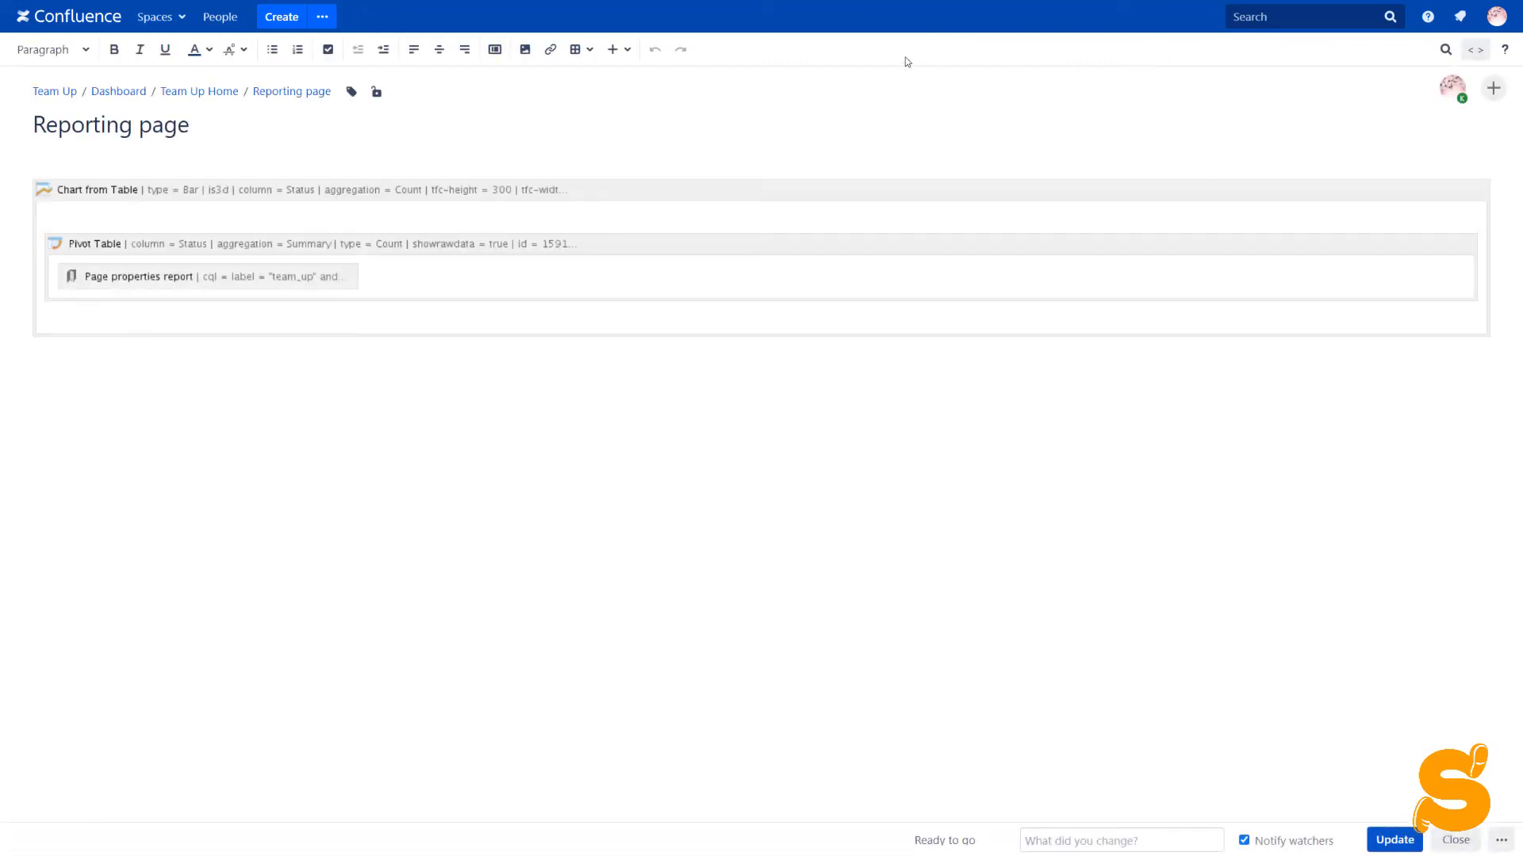
Show the pivot table's values as Number (Percentage), hide its control panel, and save
click(207, 276)
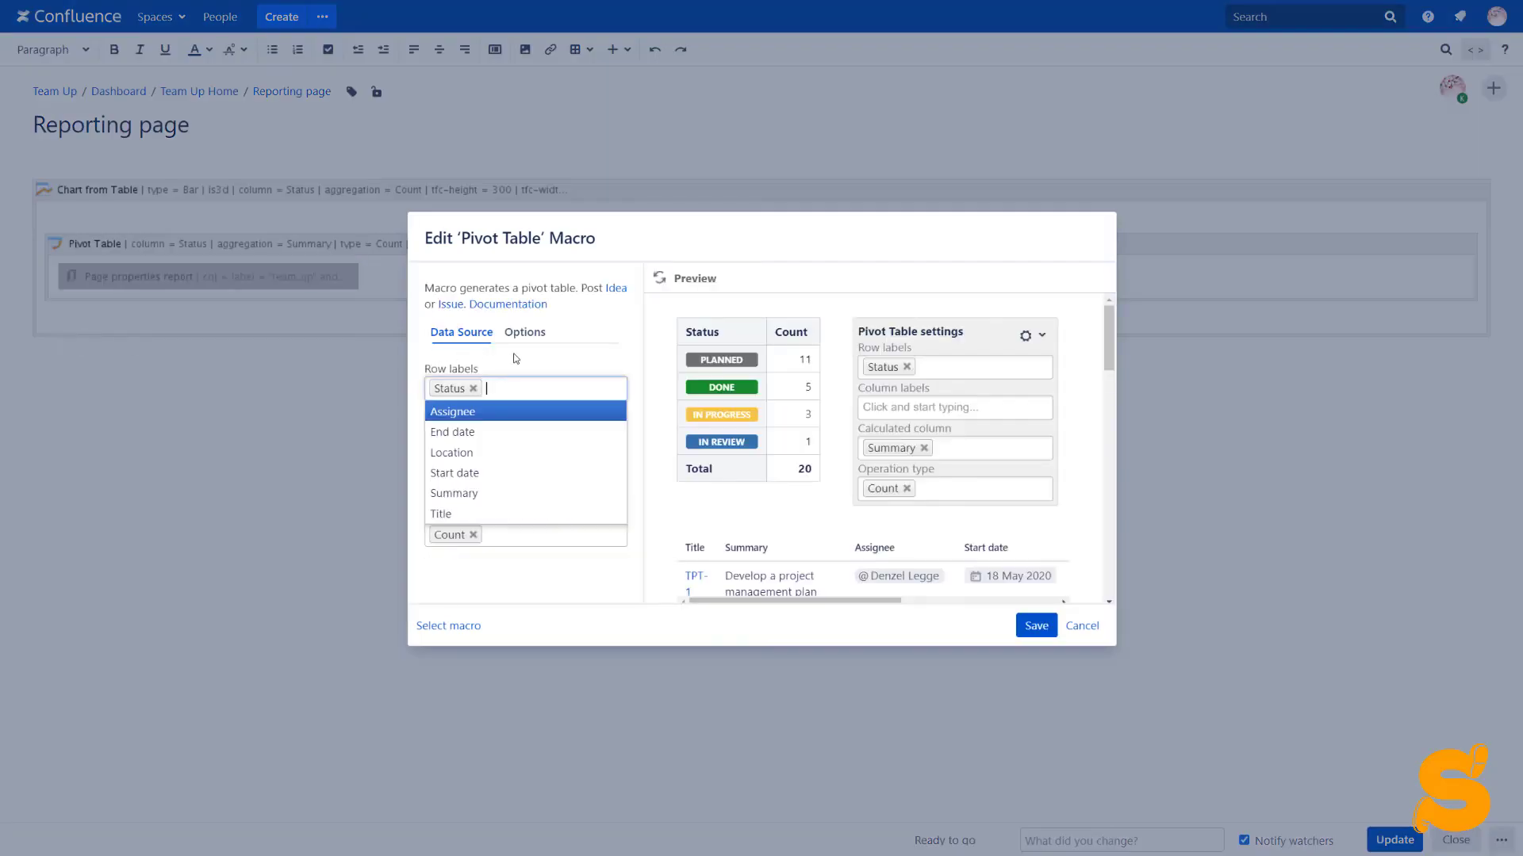
click(515, 356)
click(533, 333)
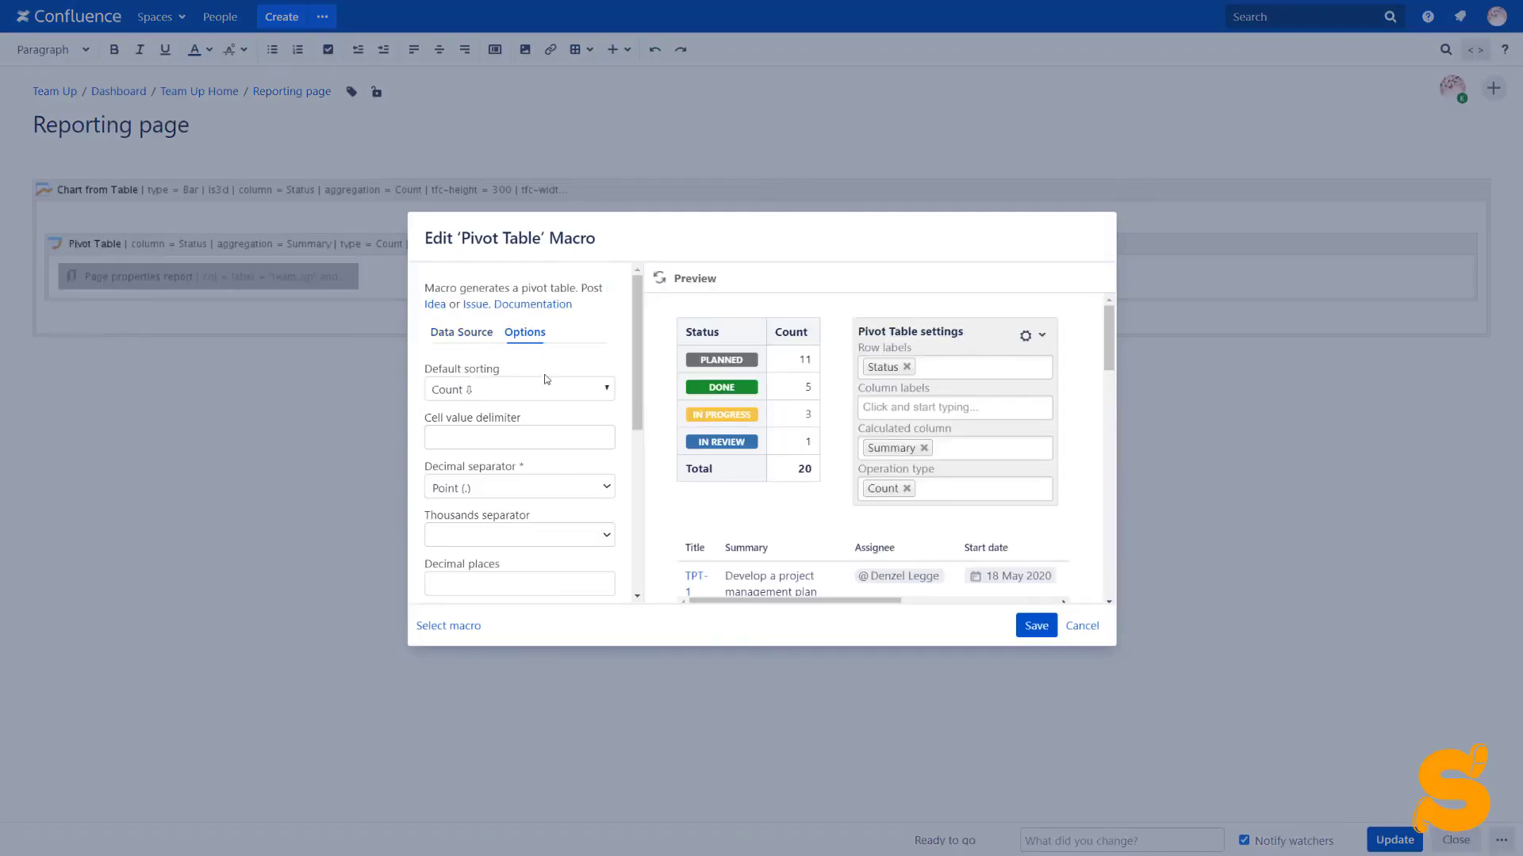
scroll(546, 380, down, 5)
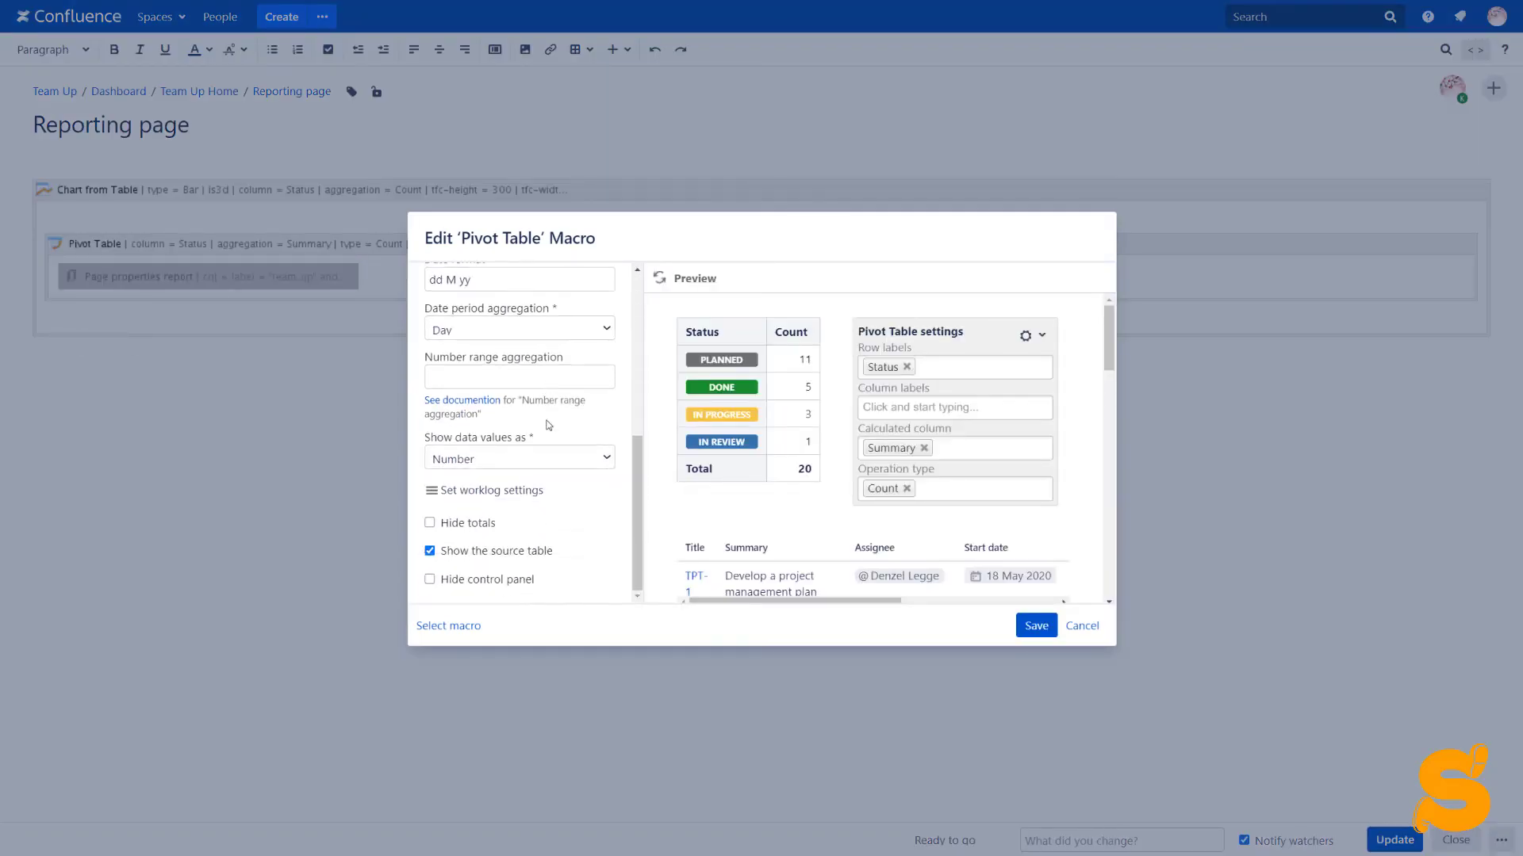
click(542, 460)
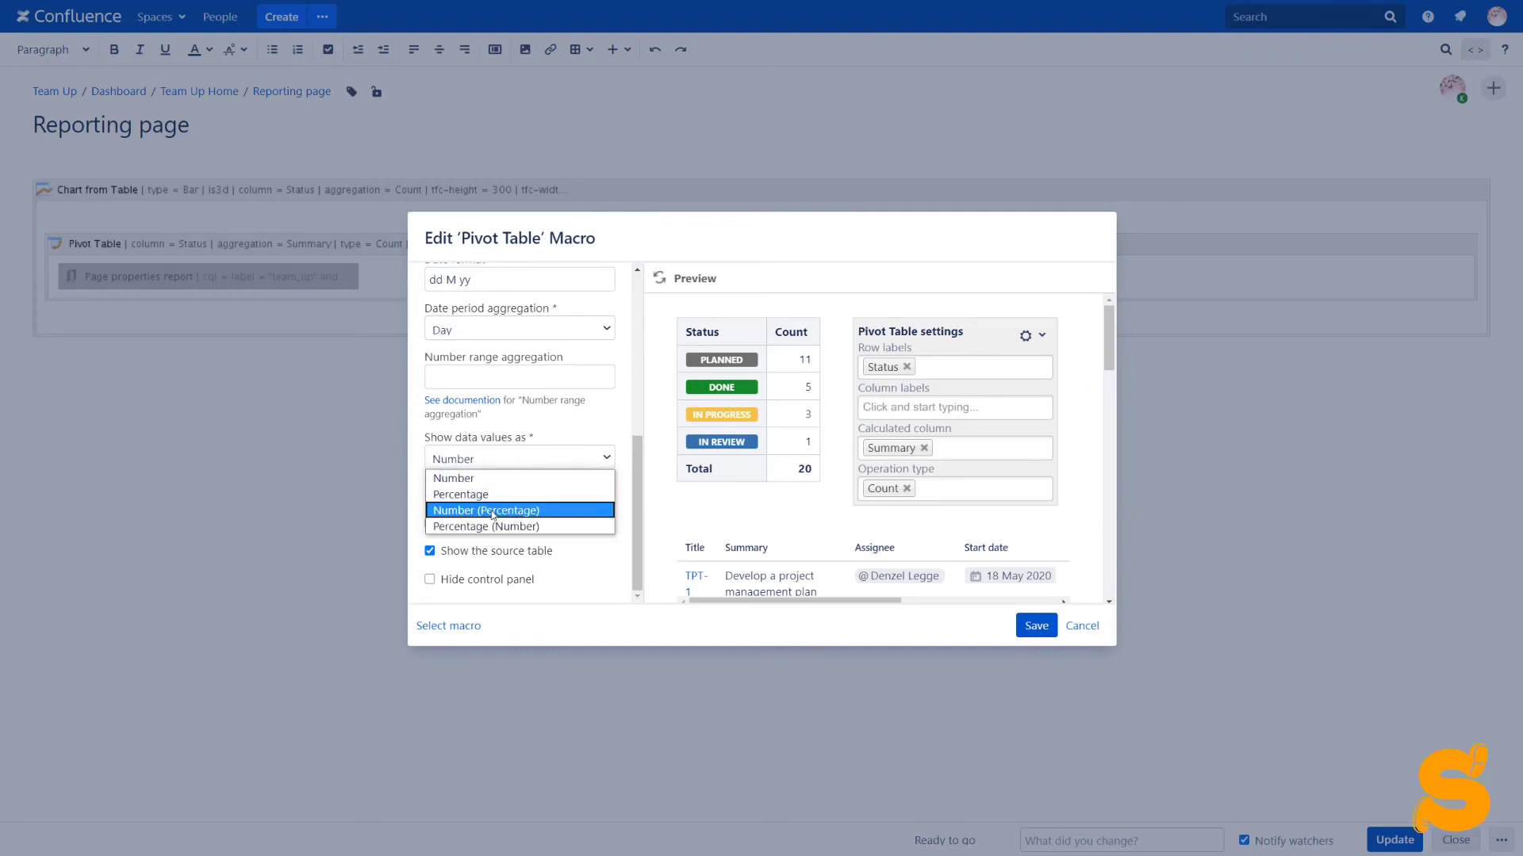
click(492, 513)
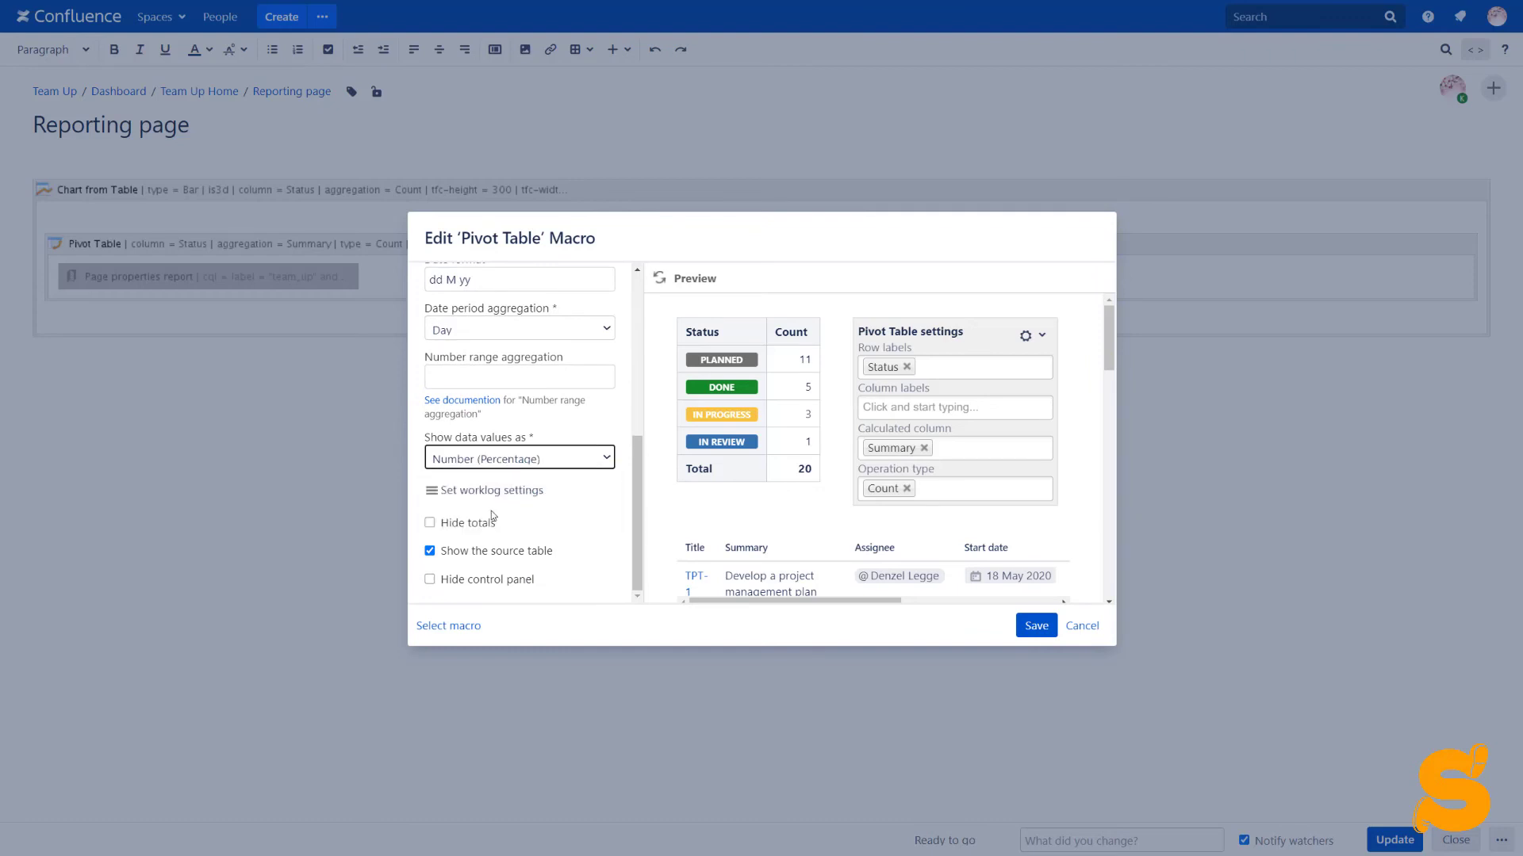
click(430, 580)
click(659, 278)
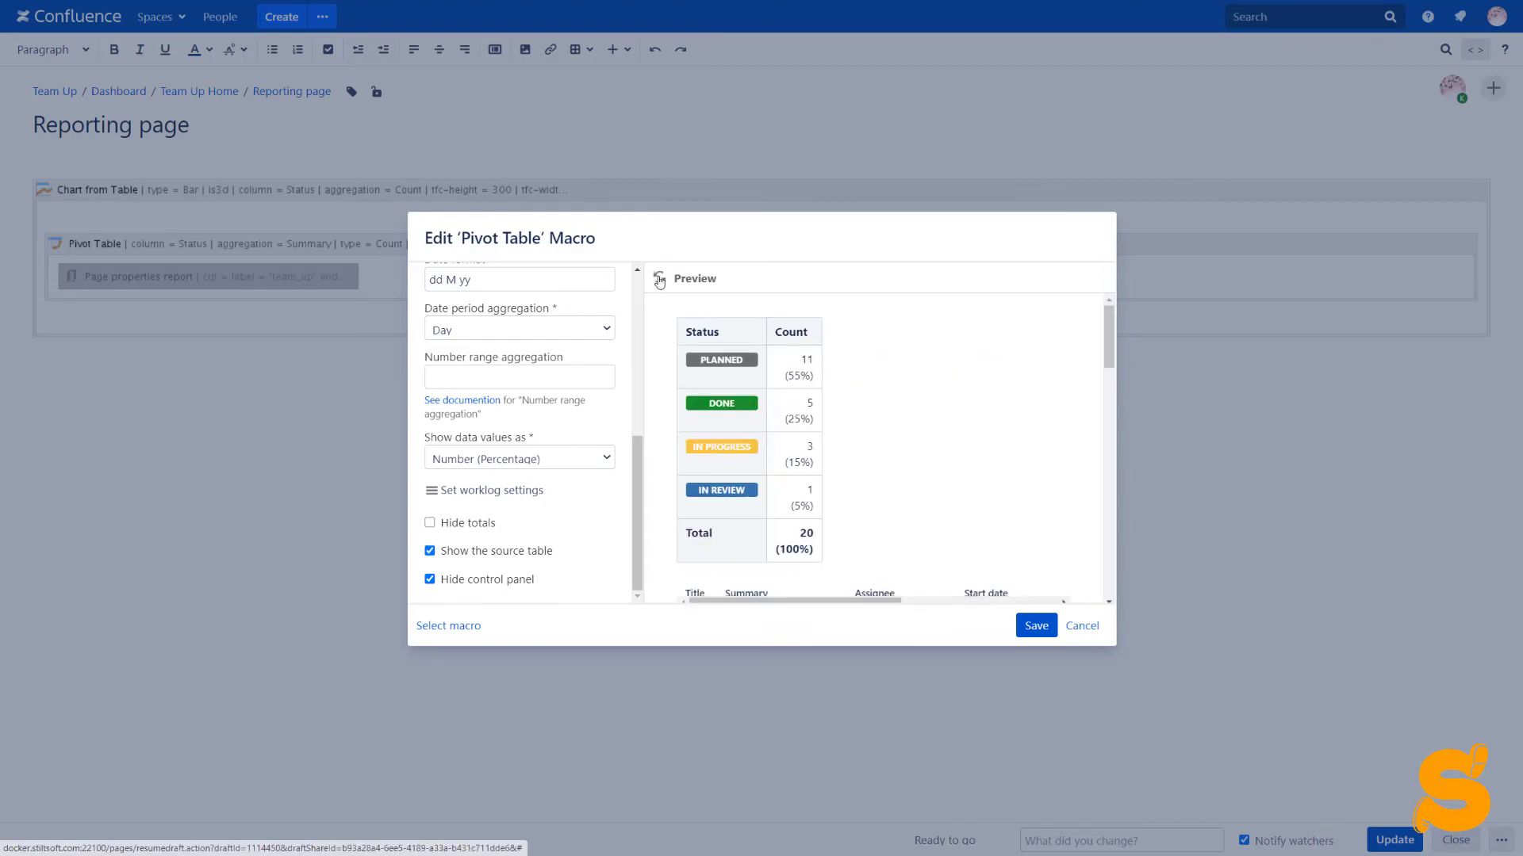
click(1033, 627)
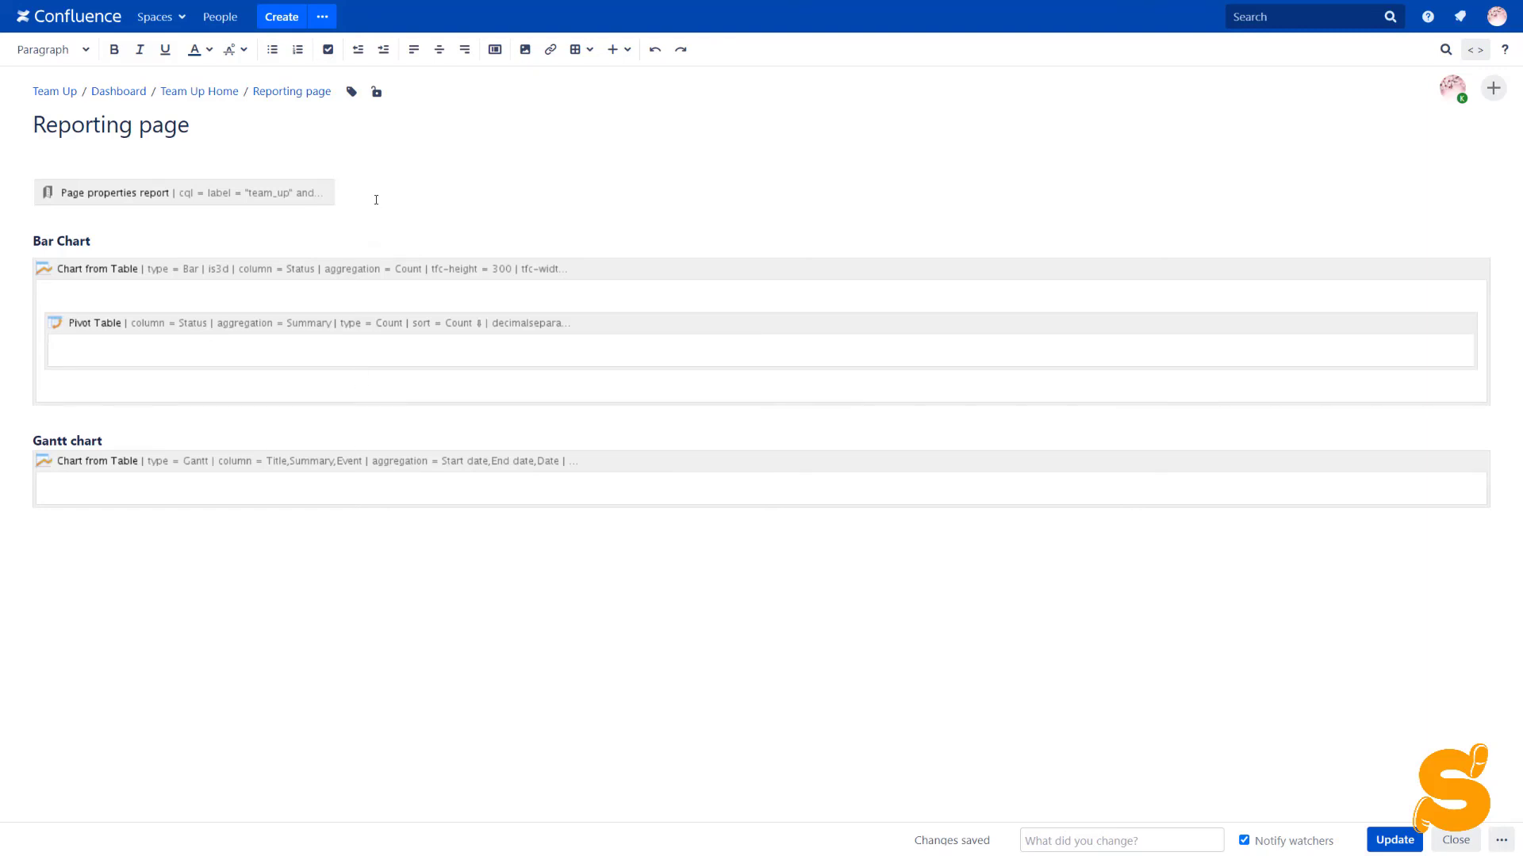
Insert a Table Excerpt named 'source' and move the Page properties report inside it
key(Return)
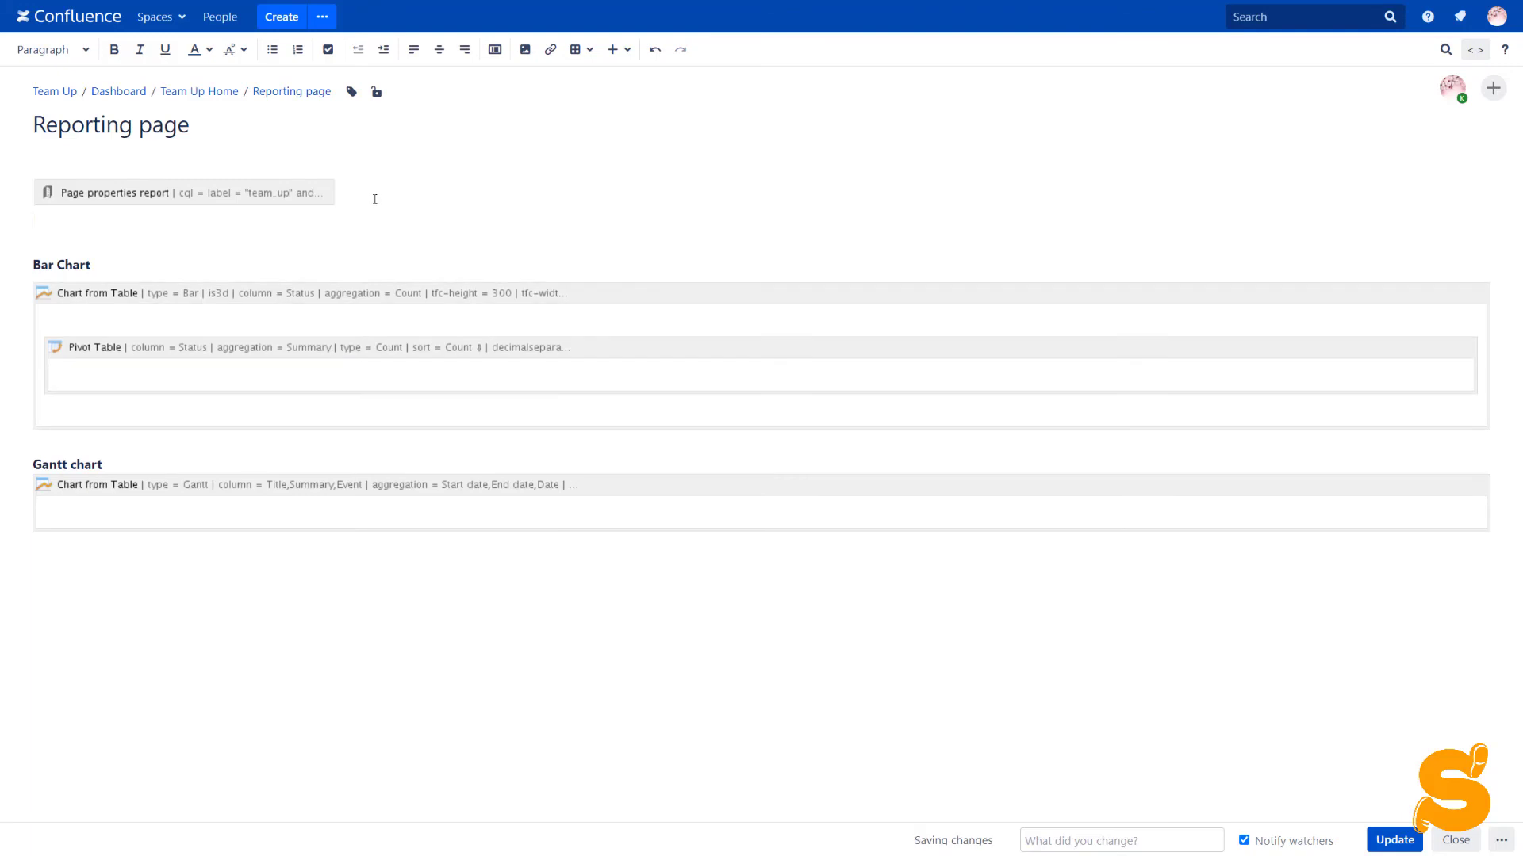
text({exc)
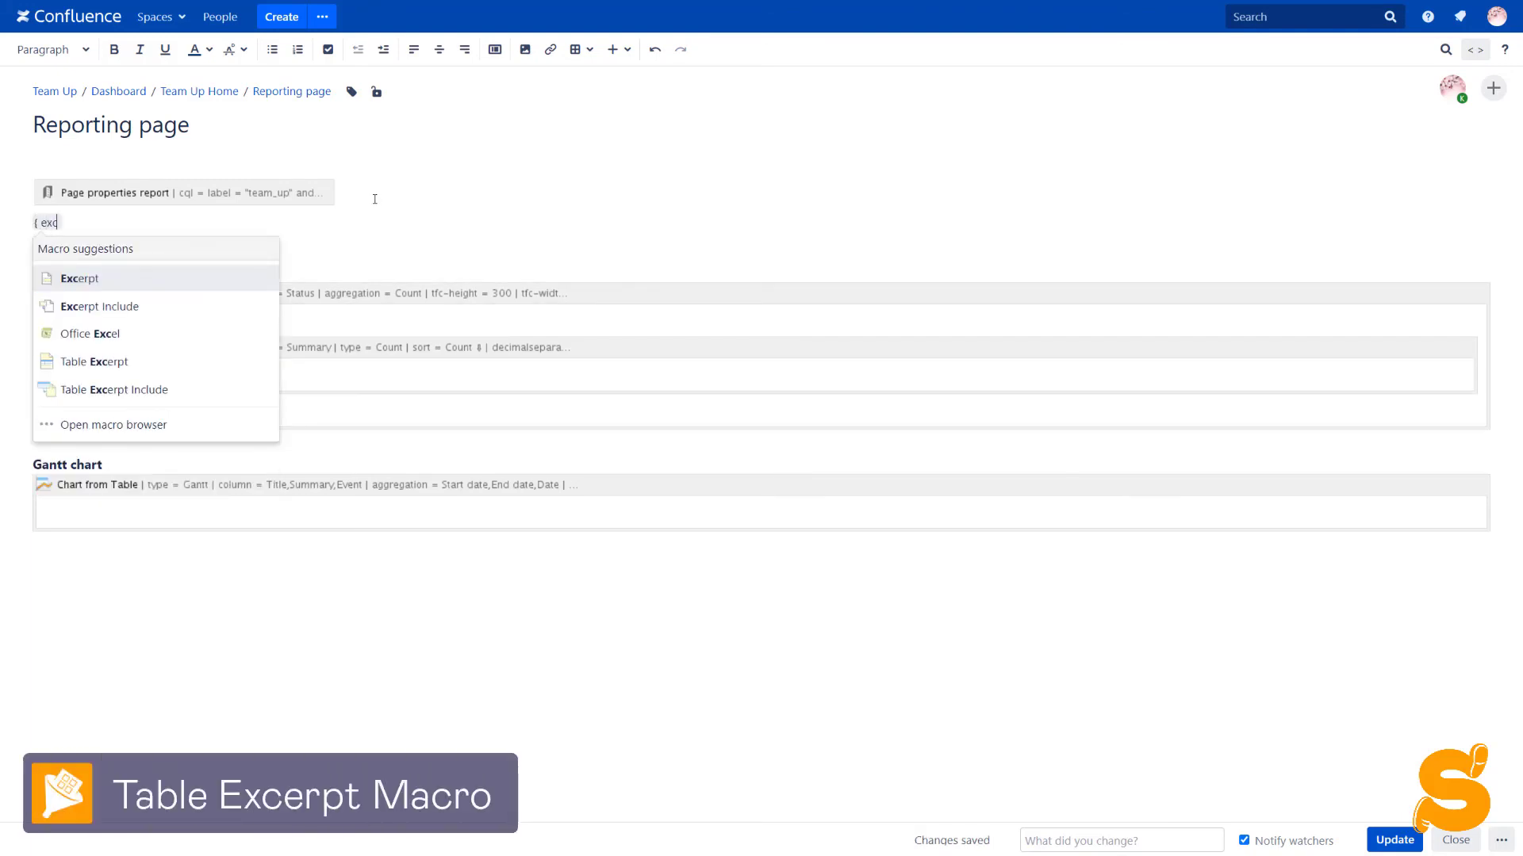
click(185, 362)
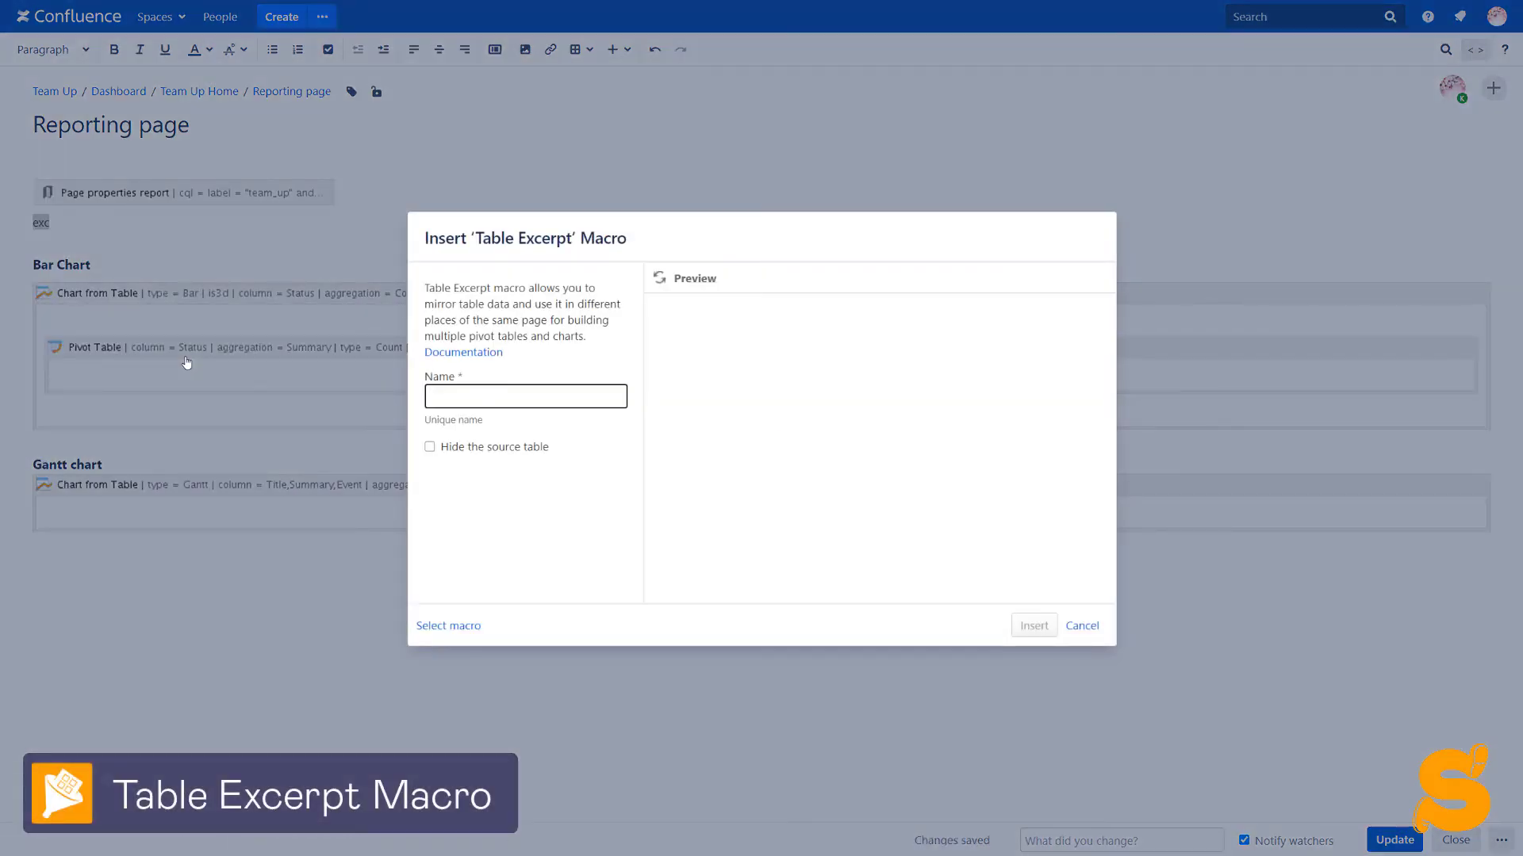
text(source)
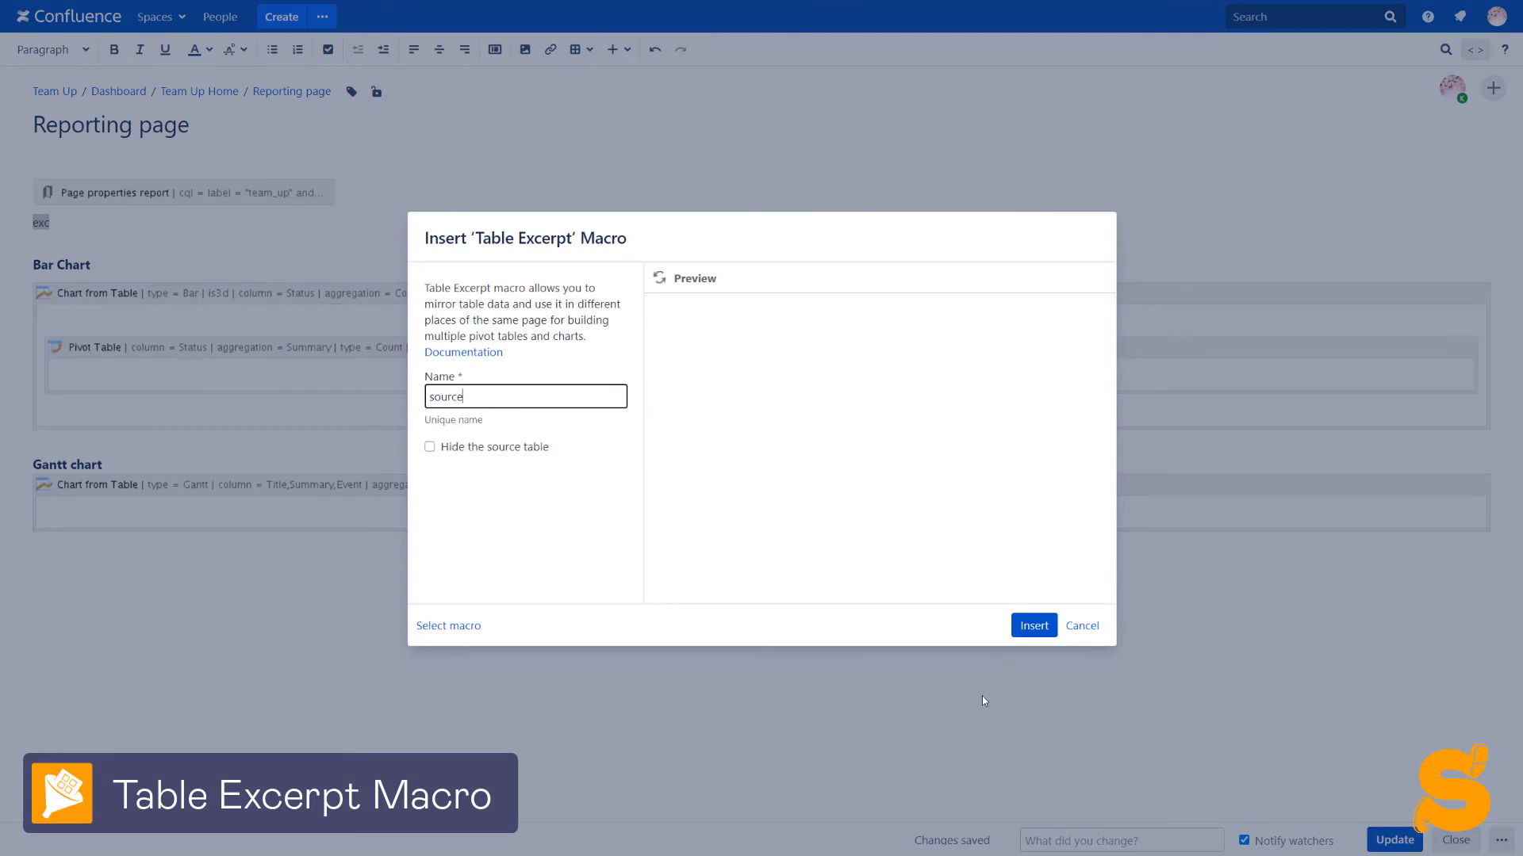
click(1030, 626)
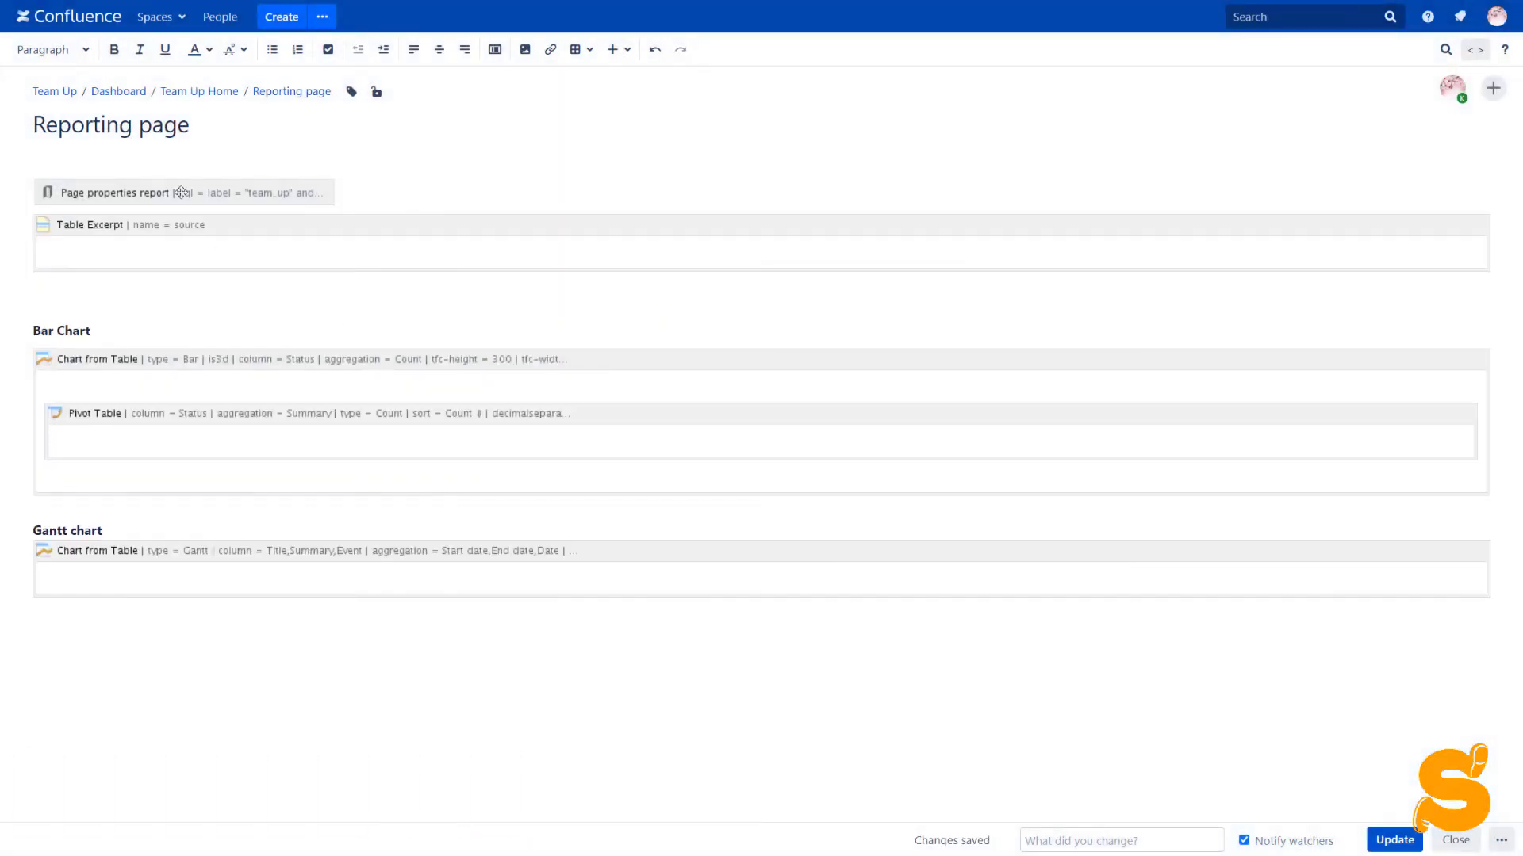
drag(184, 193, 193, 229)
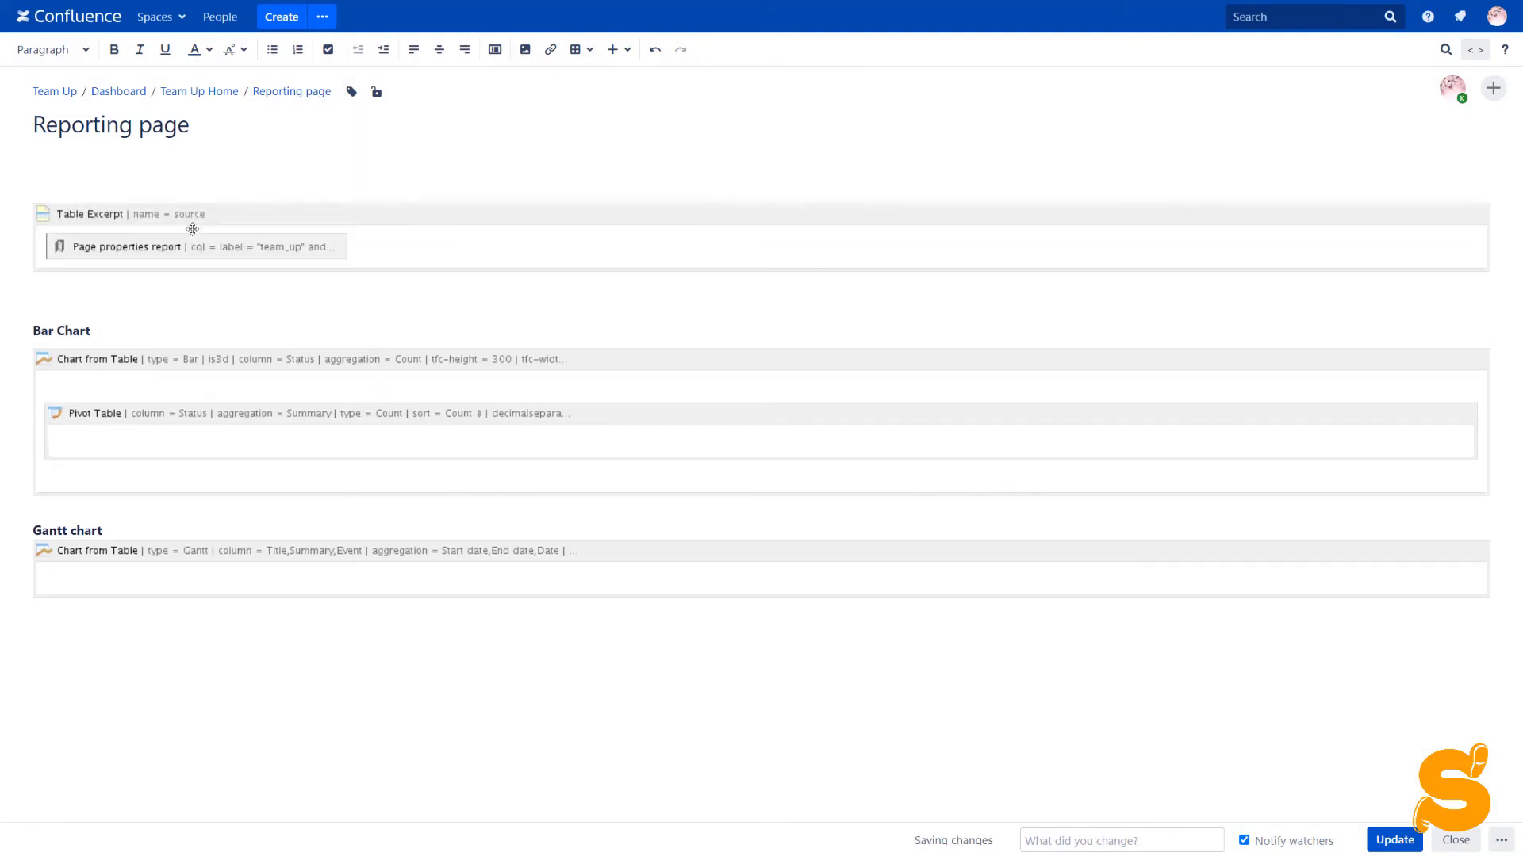
Add a Table Excerpt Include pointing at 'source' inside the Pivot Table body
click(149, 438)
text({incl)
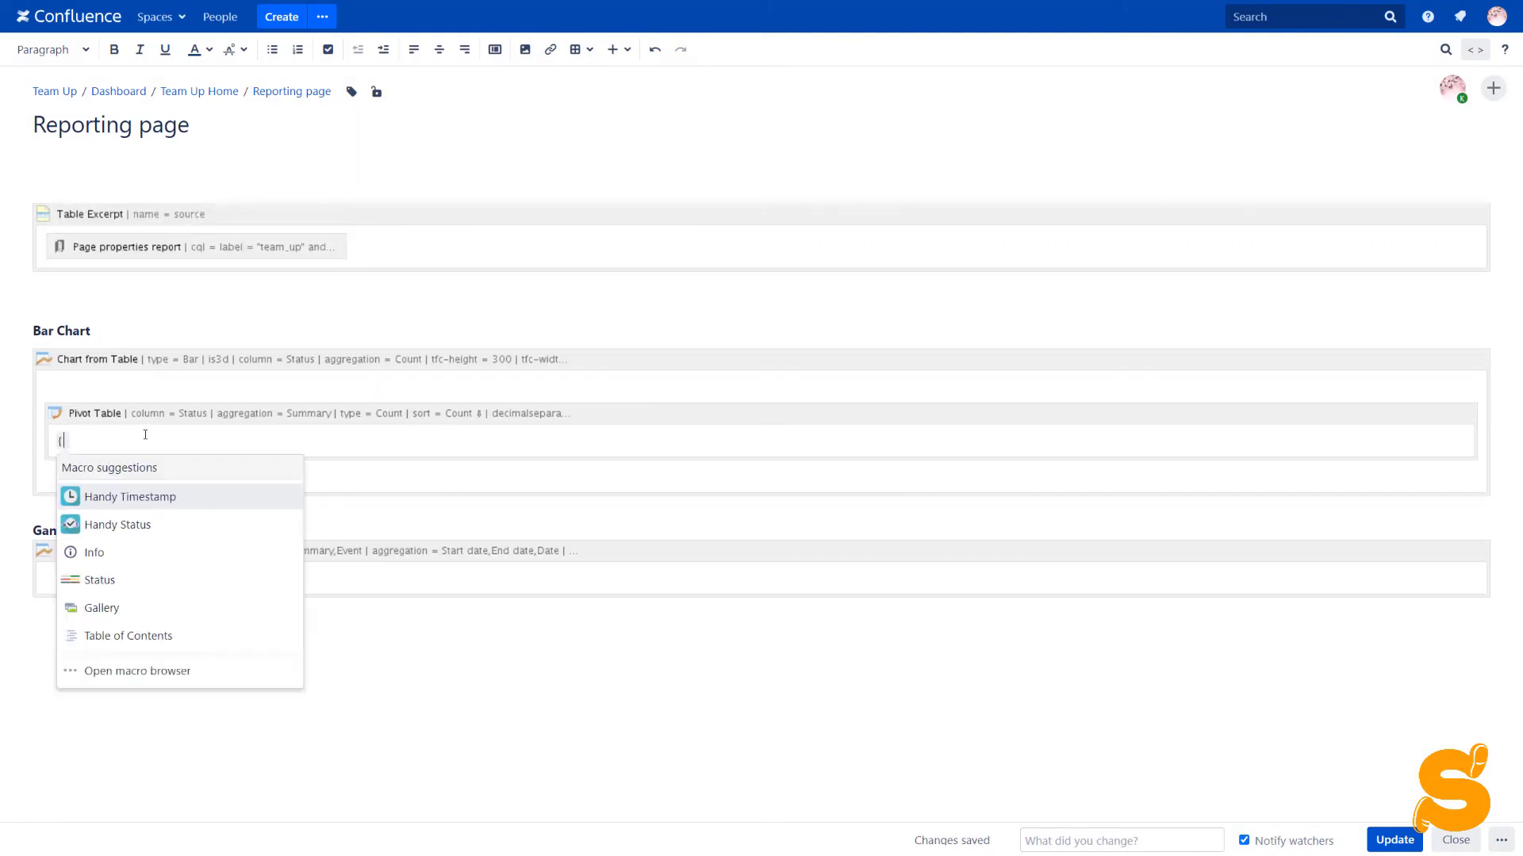
key(Down)
key(Down)
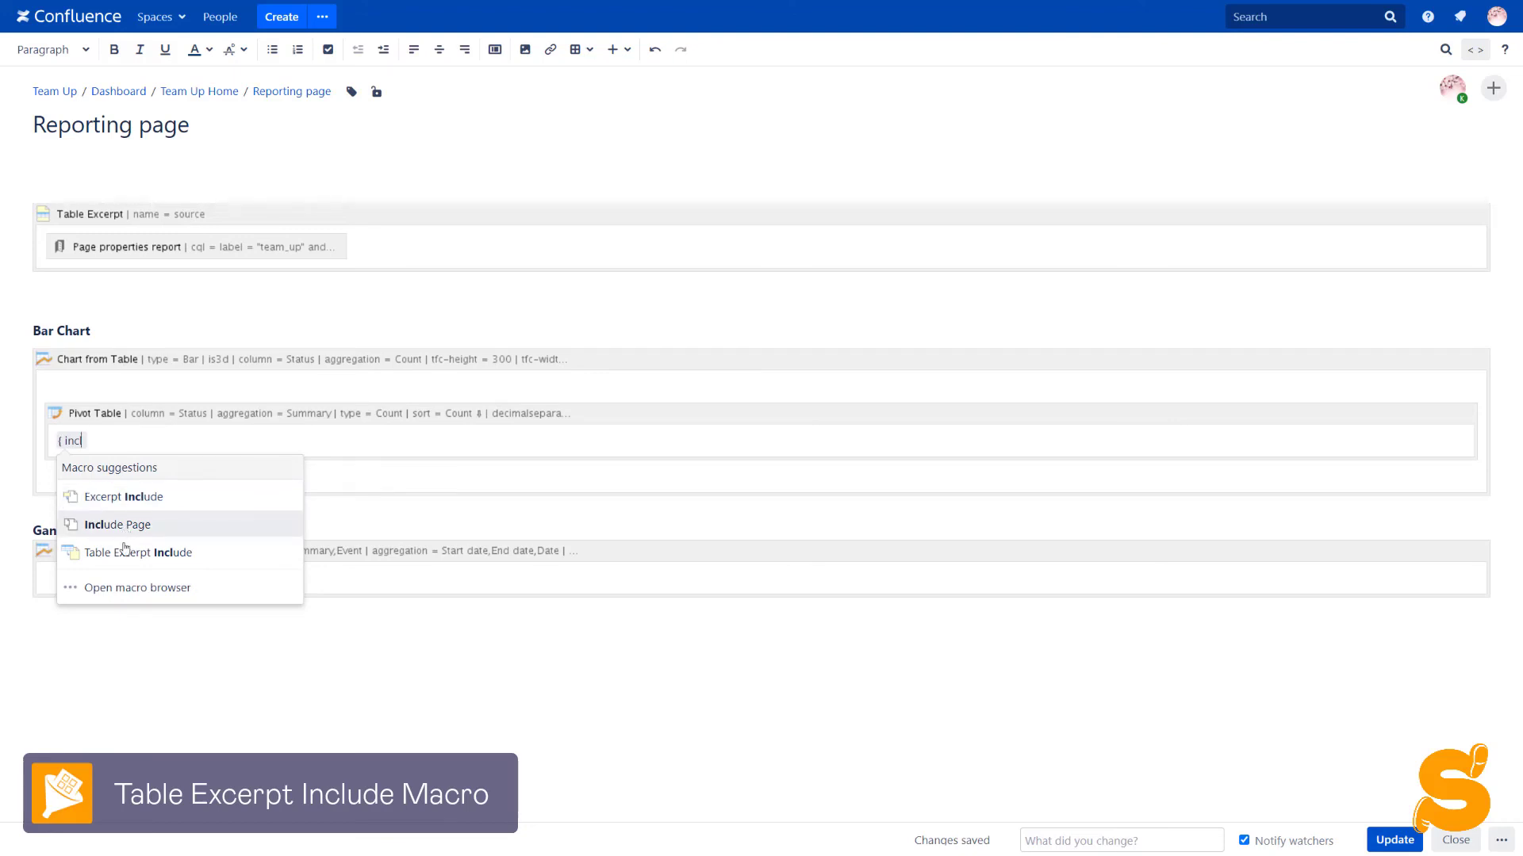
key(Return)
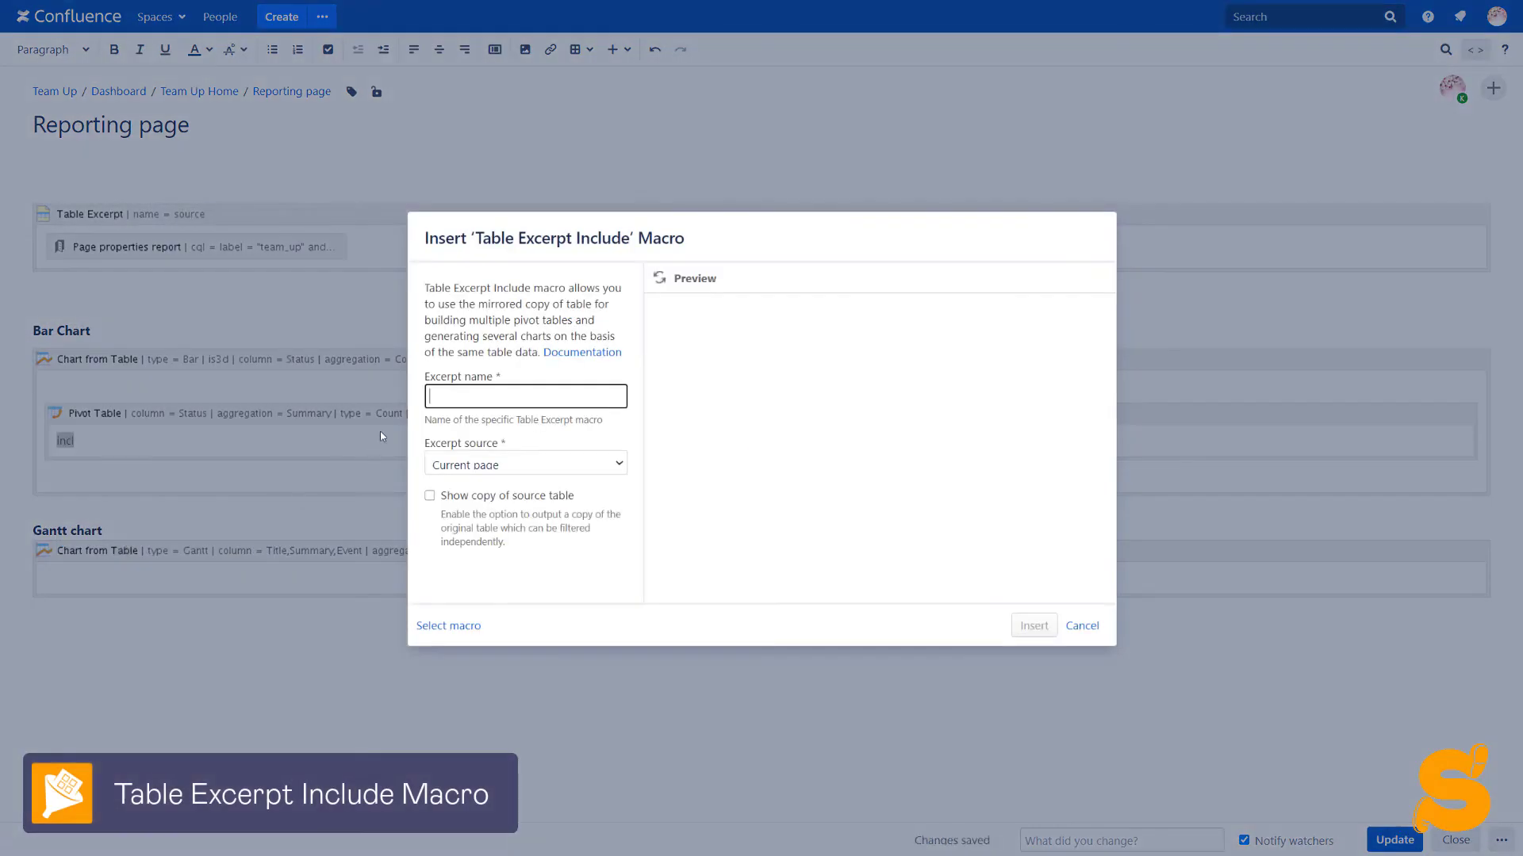
text(source)
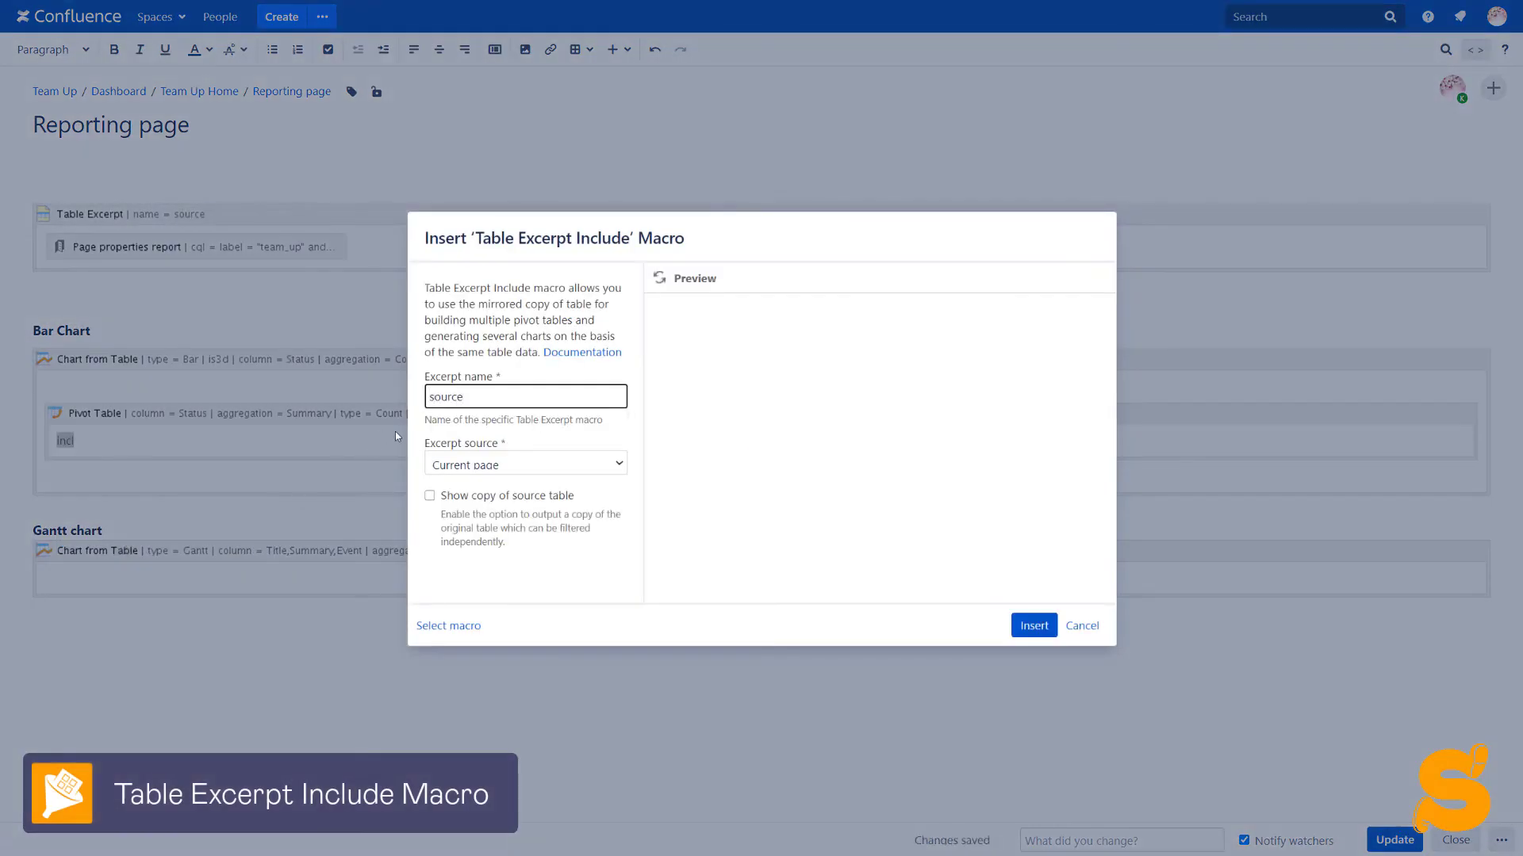
click(1031, 626)
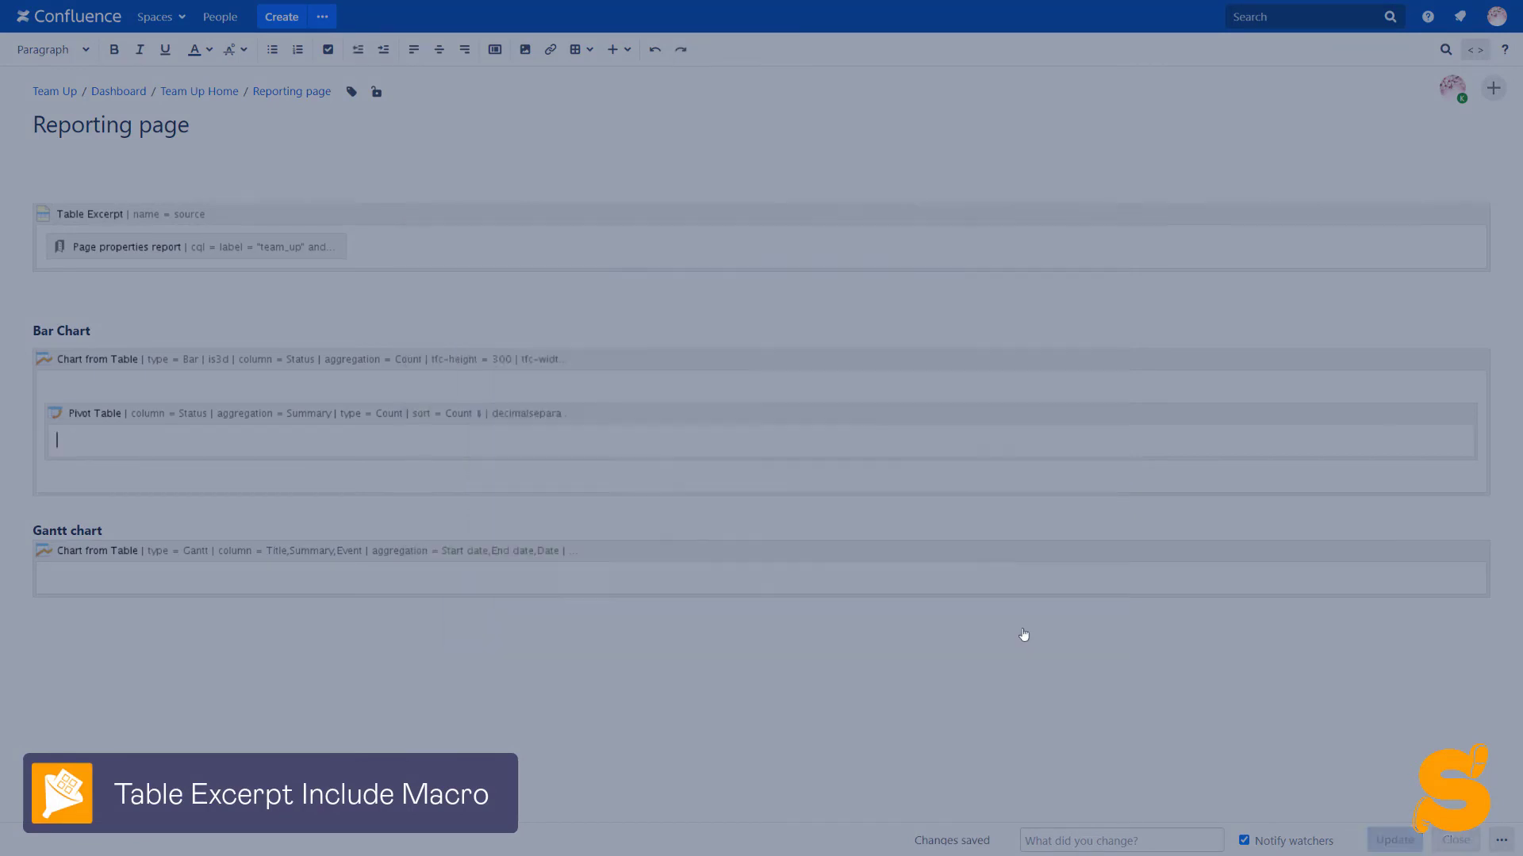
Copy the excerpt include into the Gantt chart body and publish the page
click(242, 447)
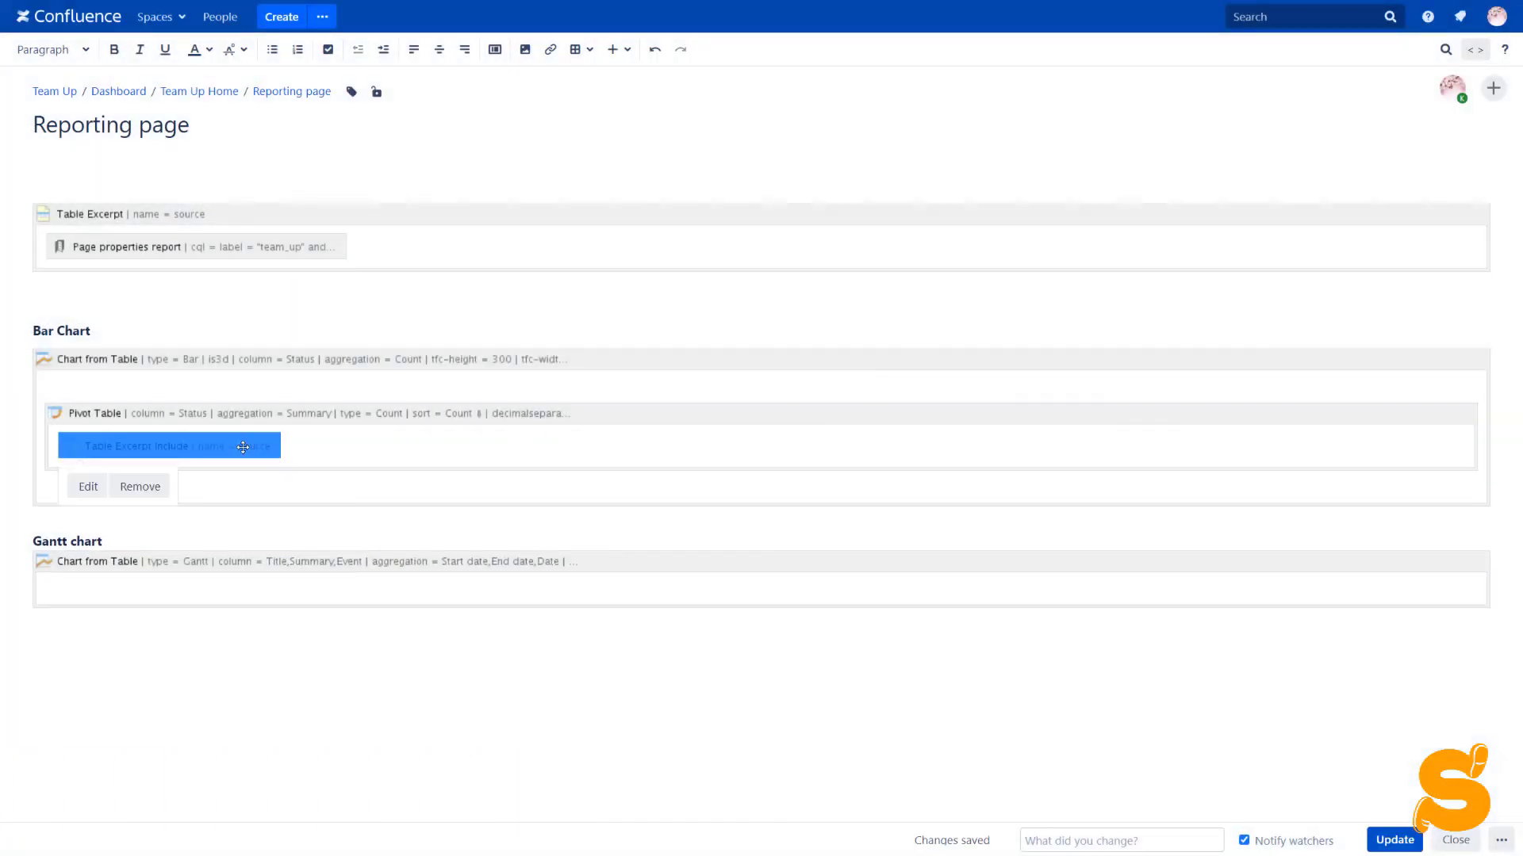
click(257, 576)
key(ctrl+v)
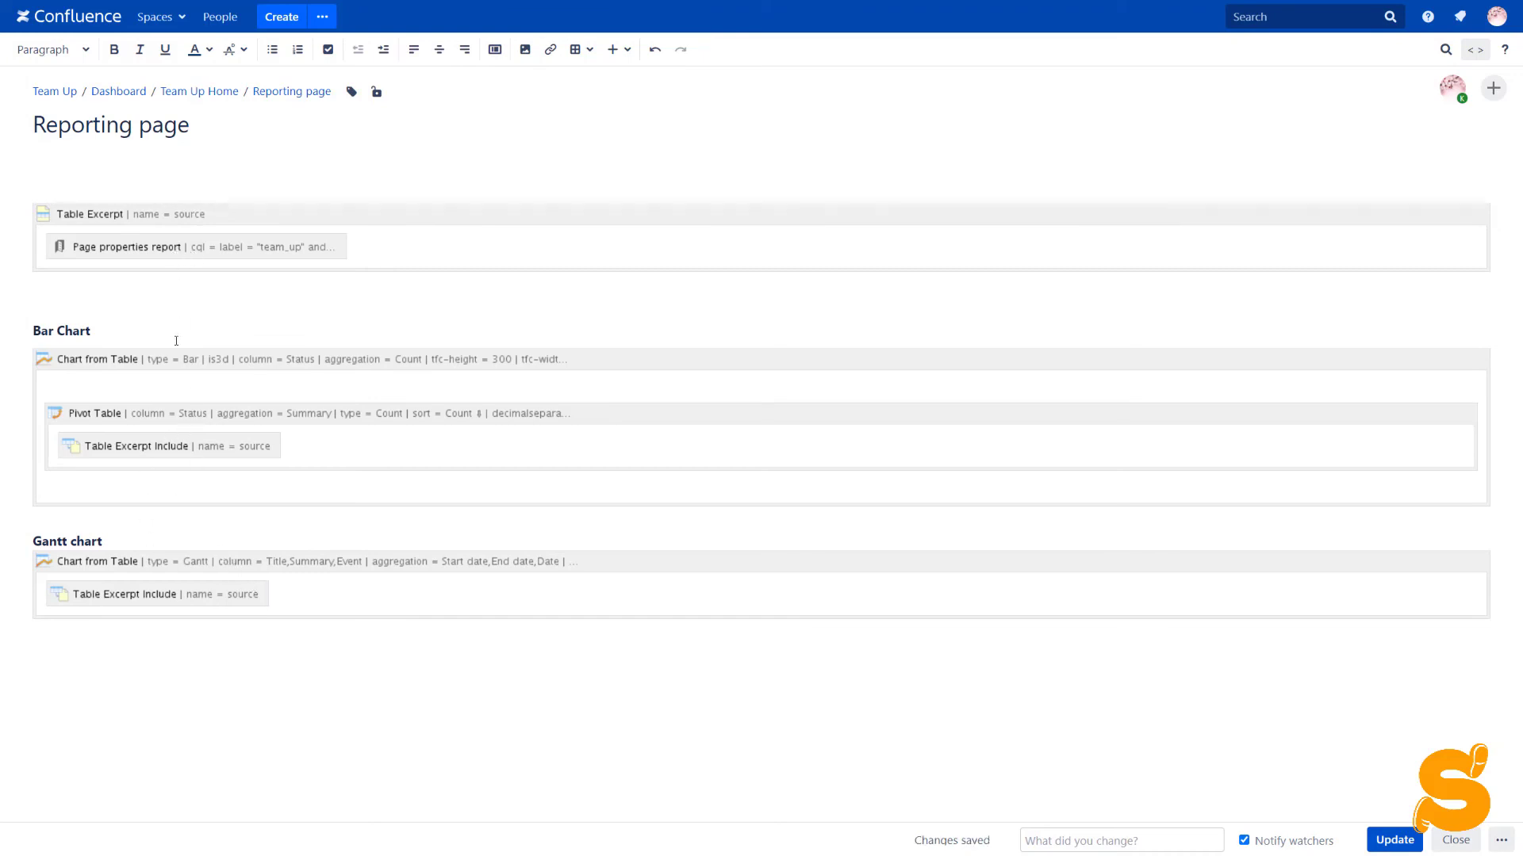
click(1395, 839)
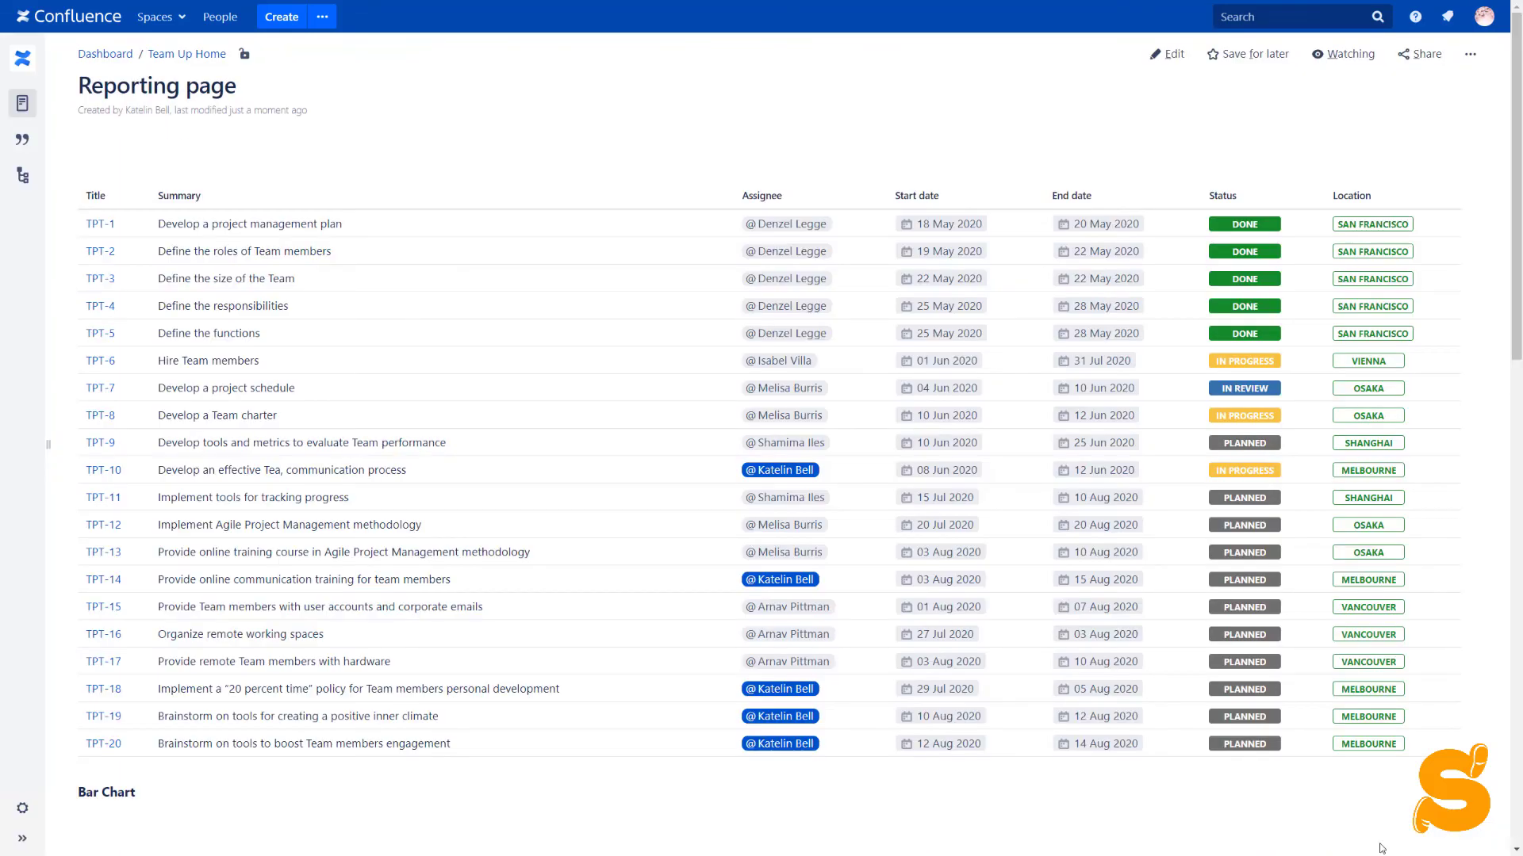
Scroll down the published Reporting page to check the bar chart
scroll(336, 449, down, 6)
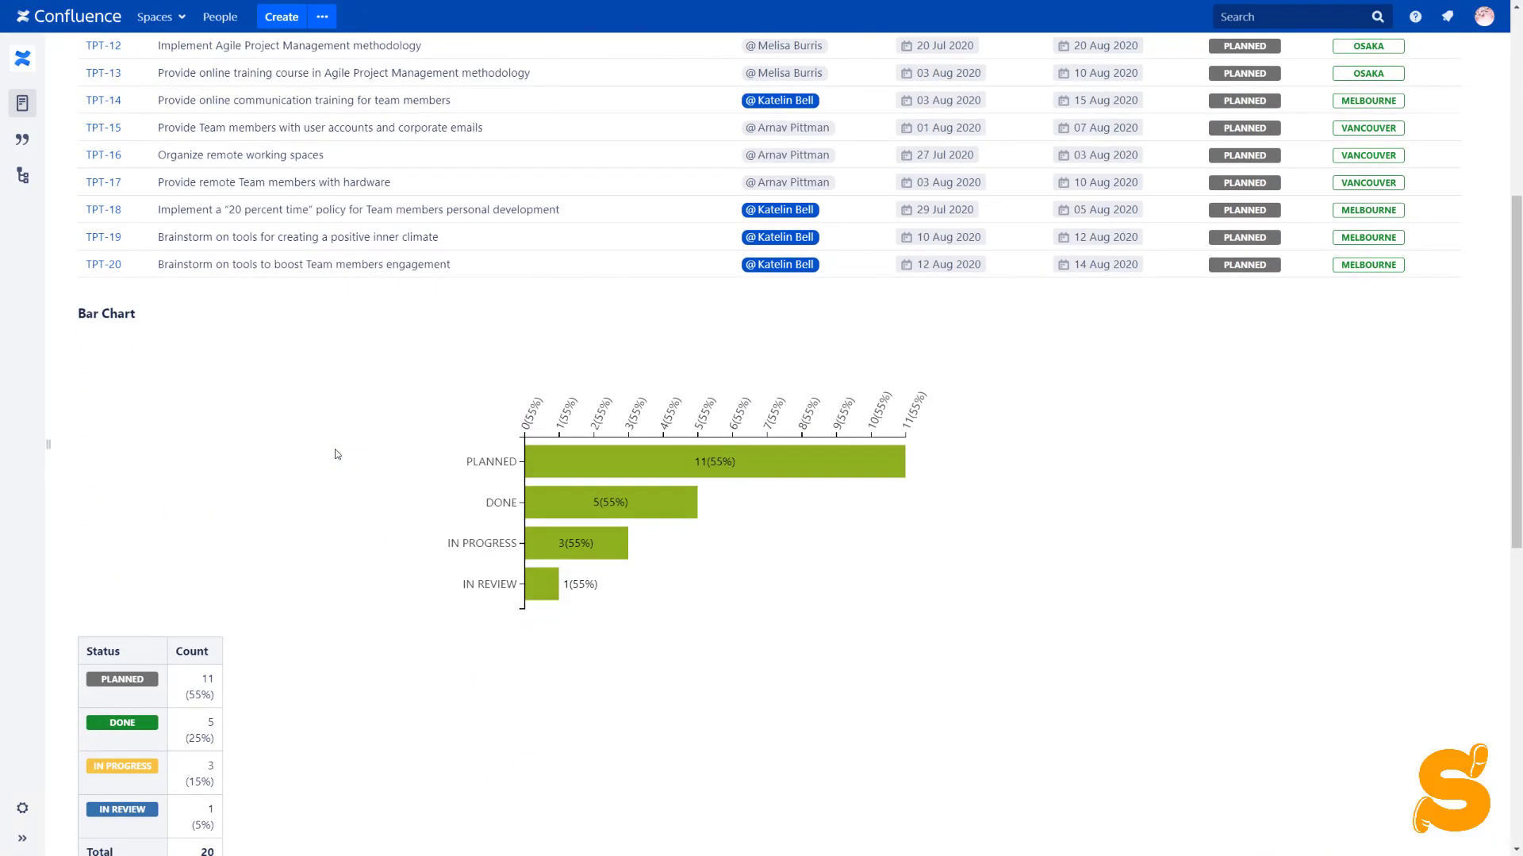
scroll(400, 412, down, 8)
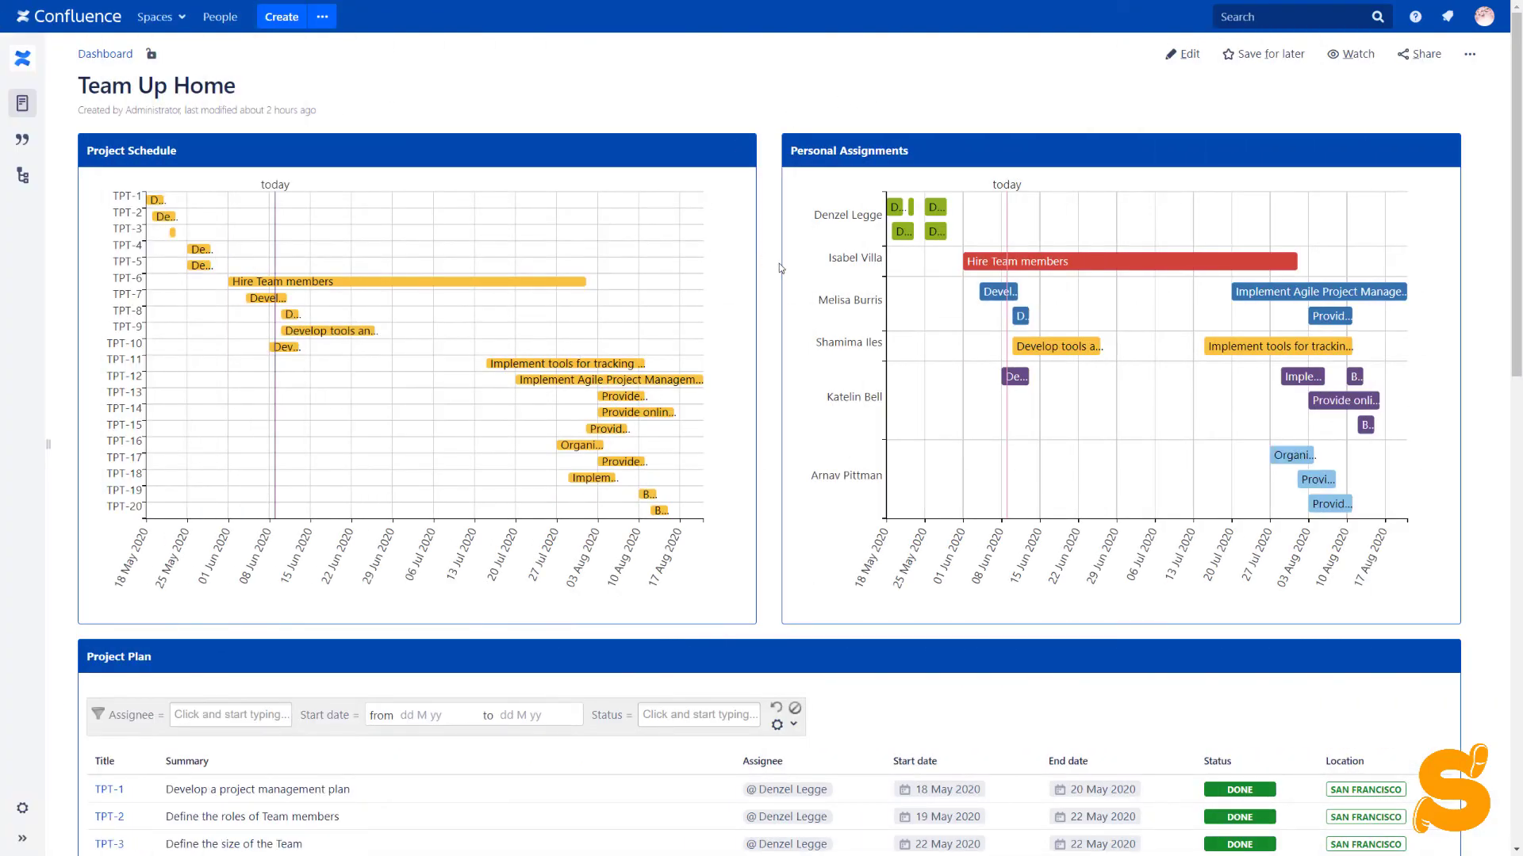
Set TPT-10's status in the Project Plan table to IN REVIEW
scroll(779, 267, down, 8)
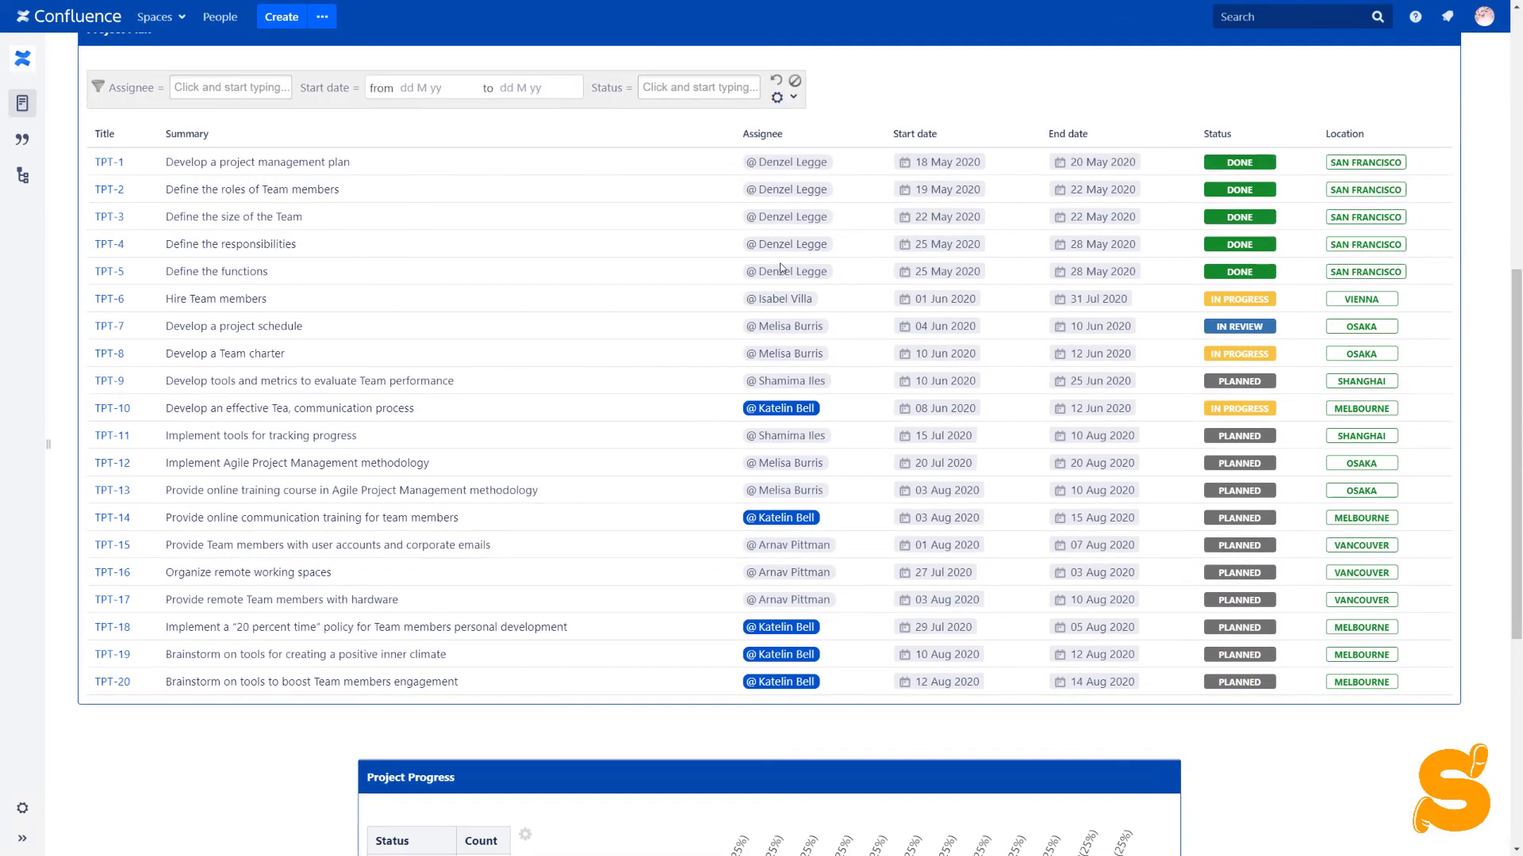
scroll(779, 268, up, 1)
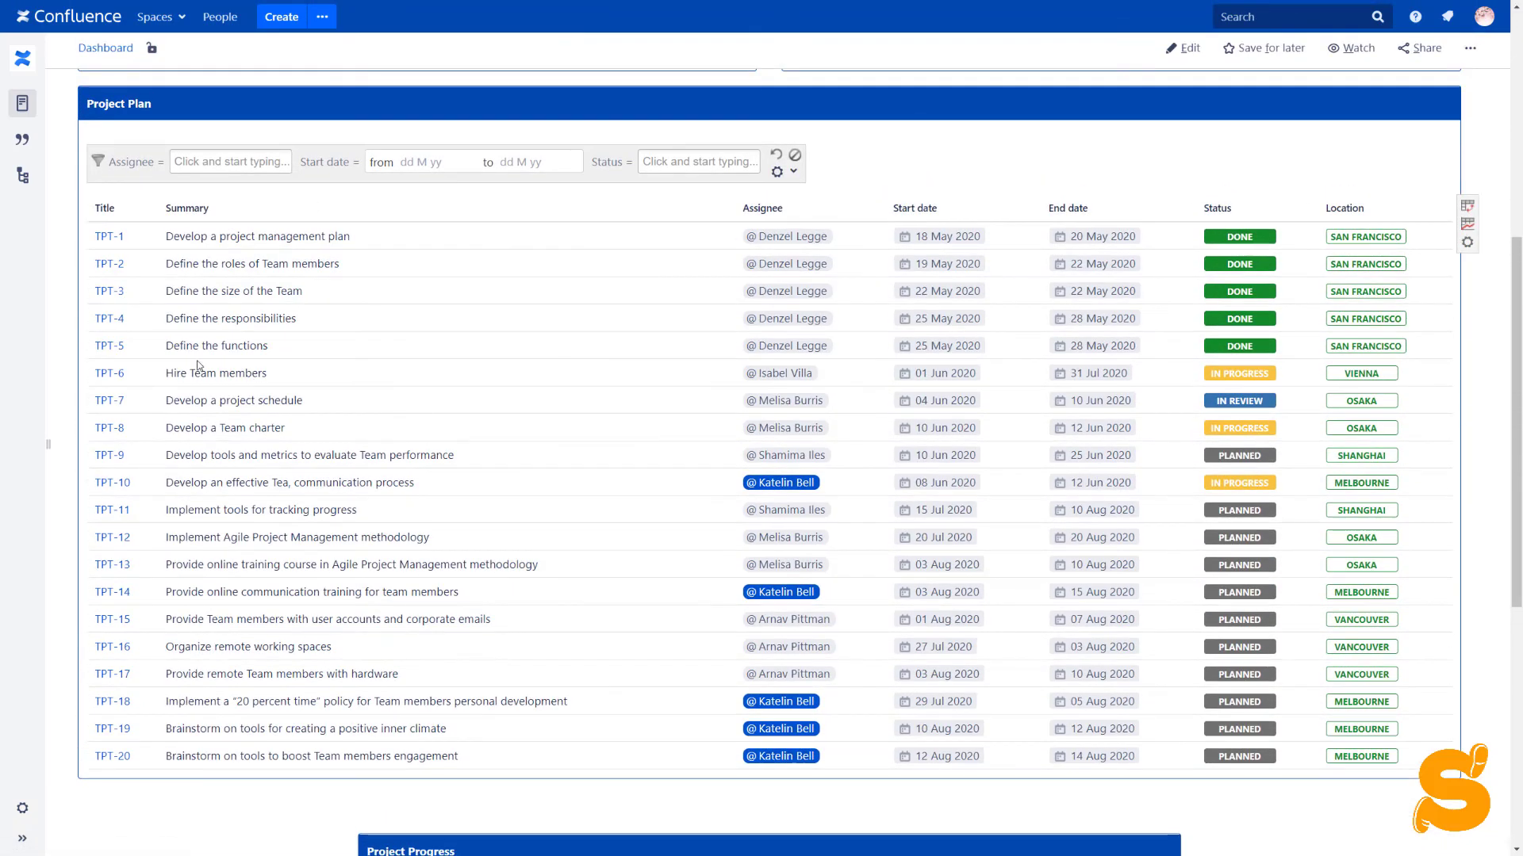
scroll(549, 457, down, 7)
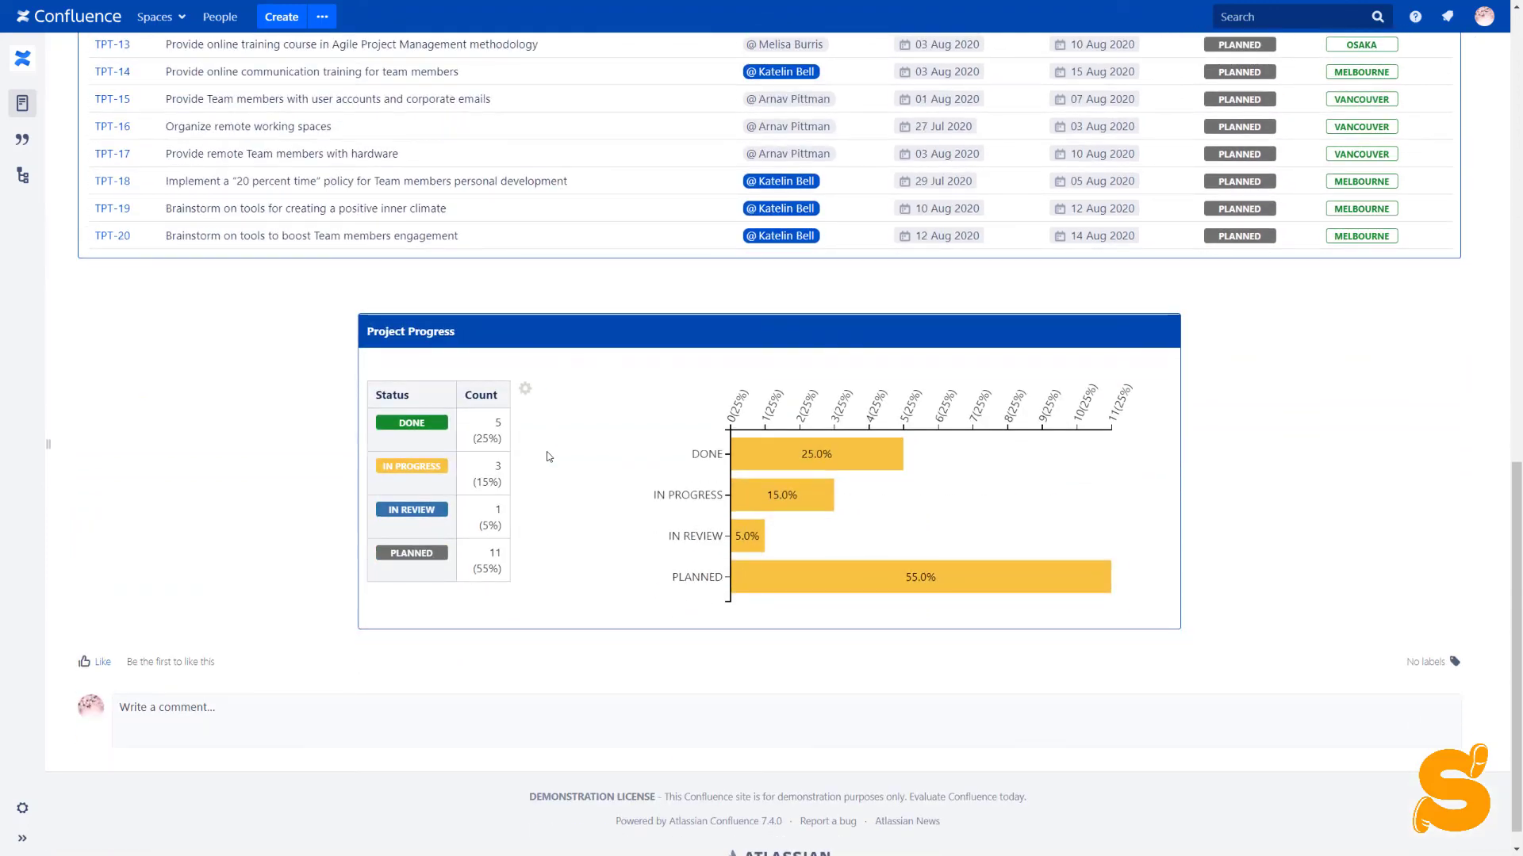
scroll(948, 403, up, 6)
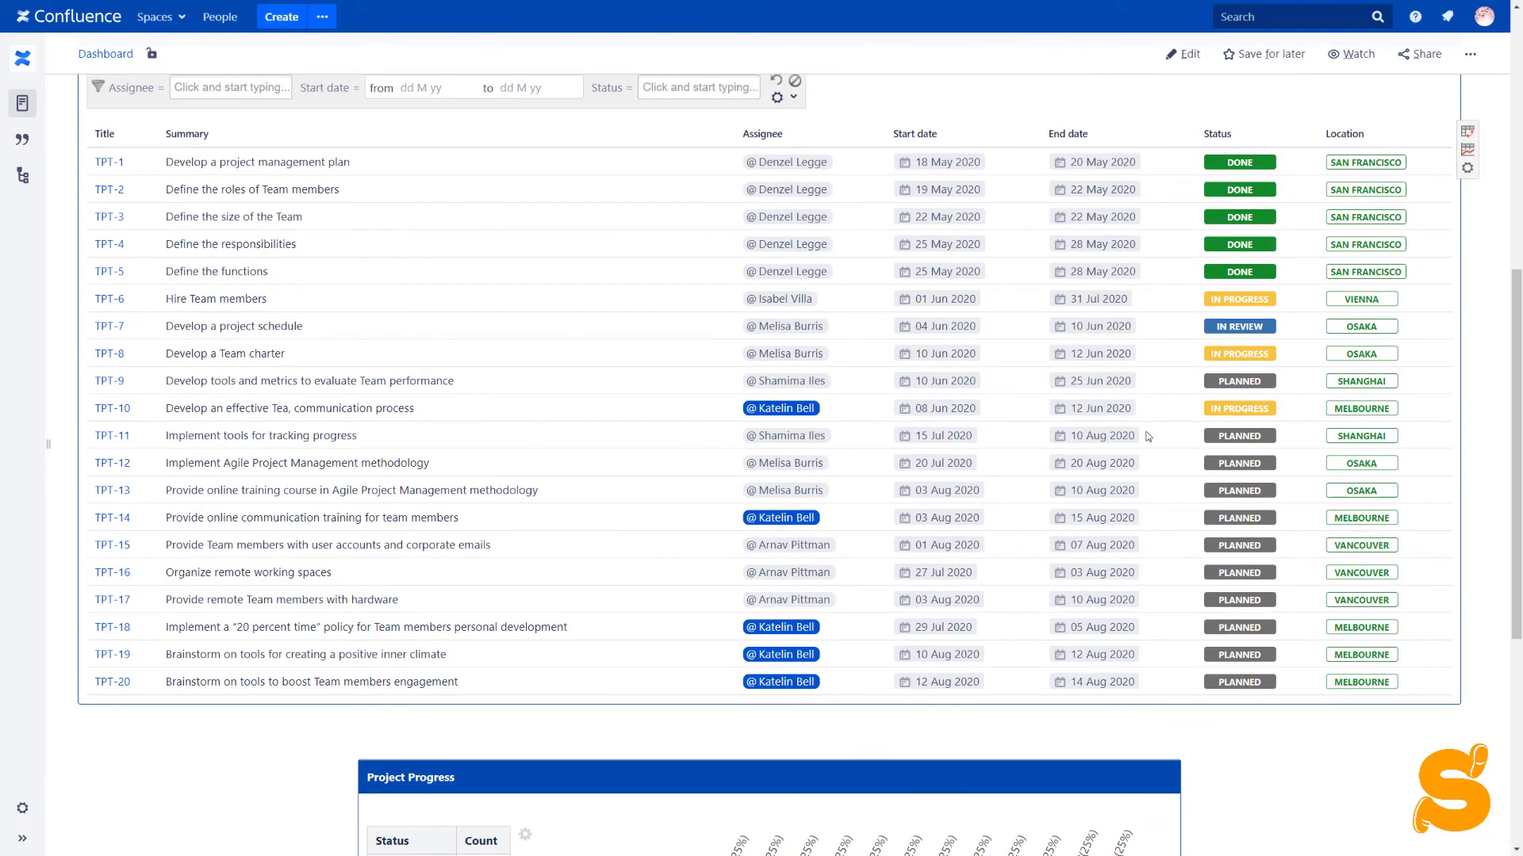
click(1226, 417)
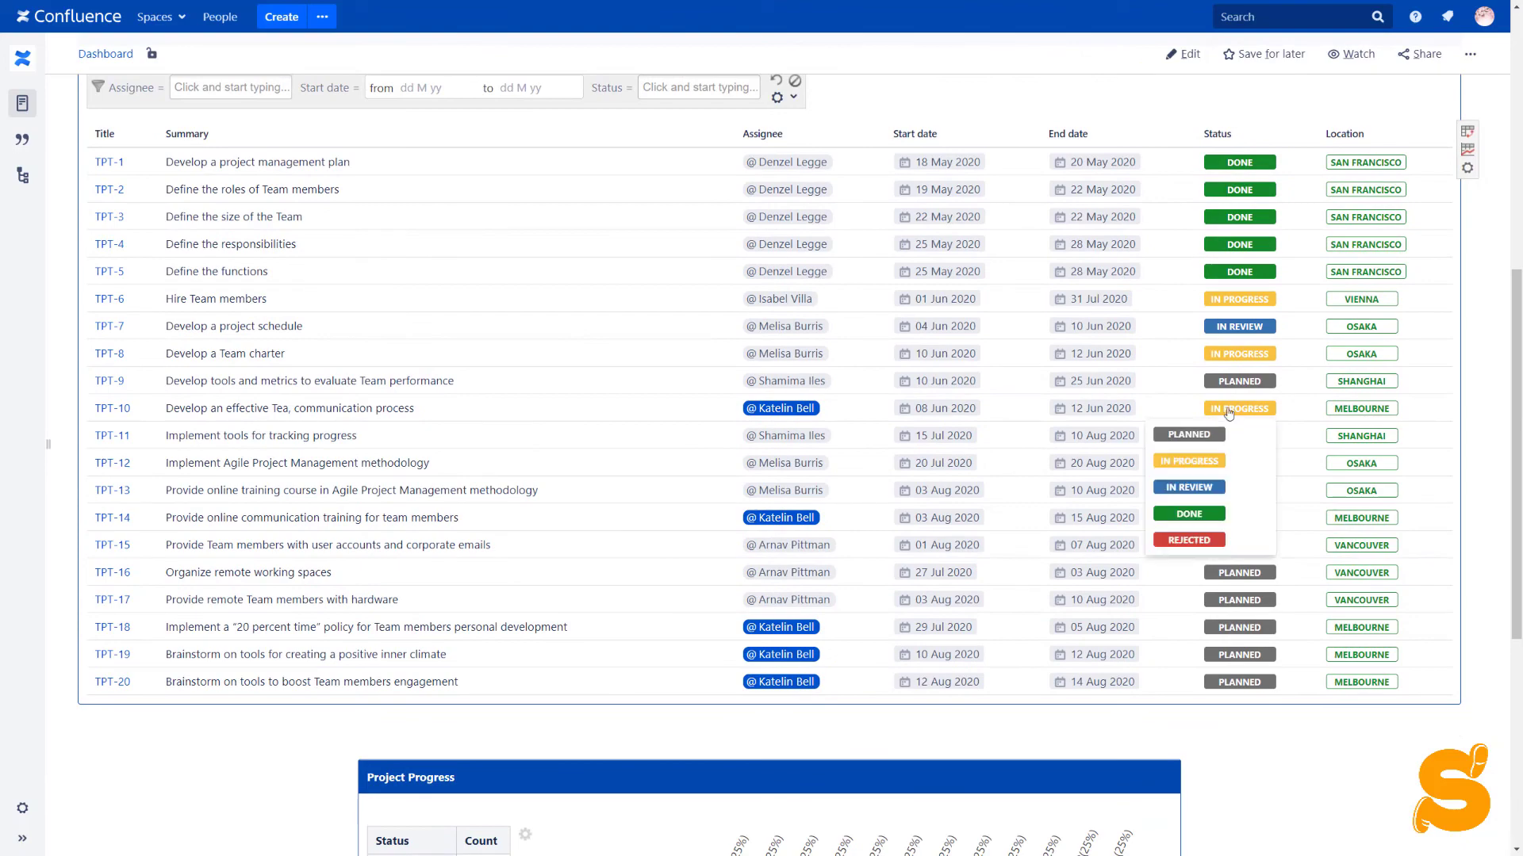
click(1211, 494)
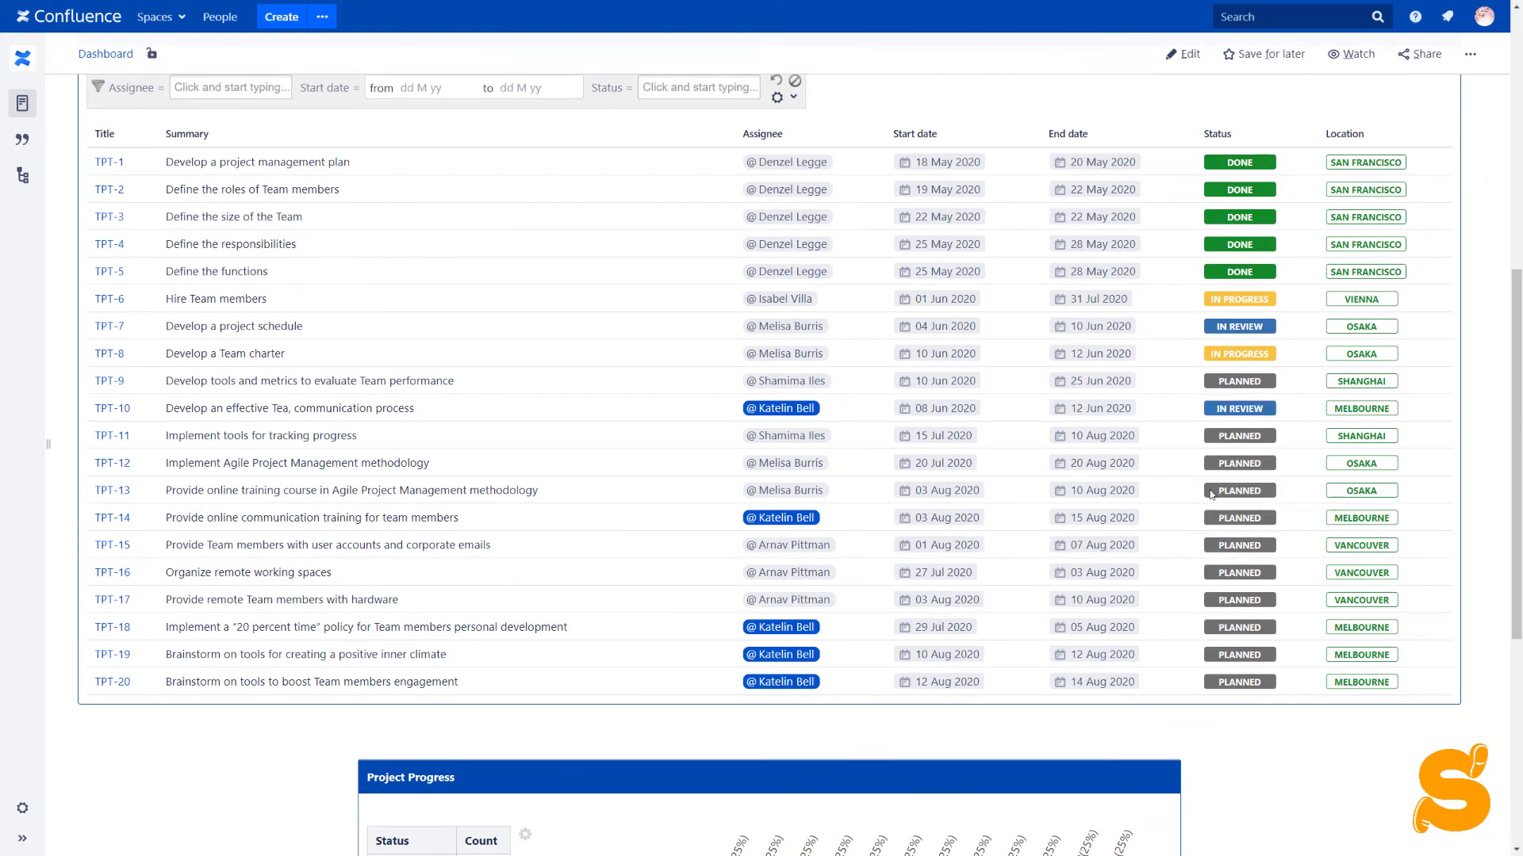
scroll(1211, 494, up, 8)
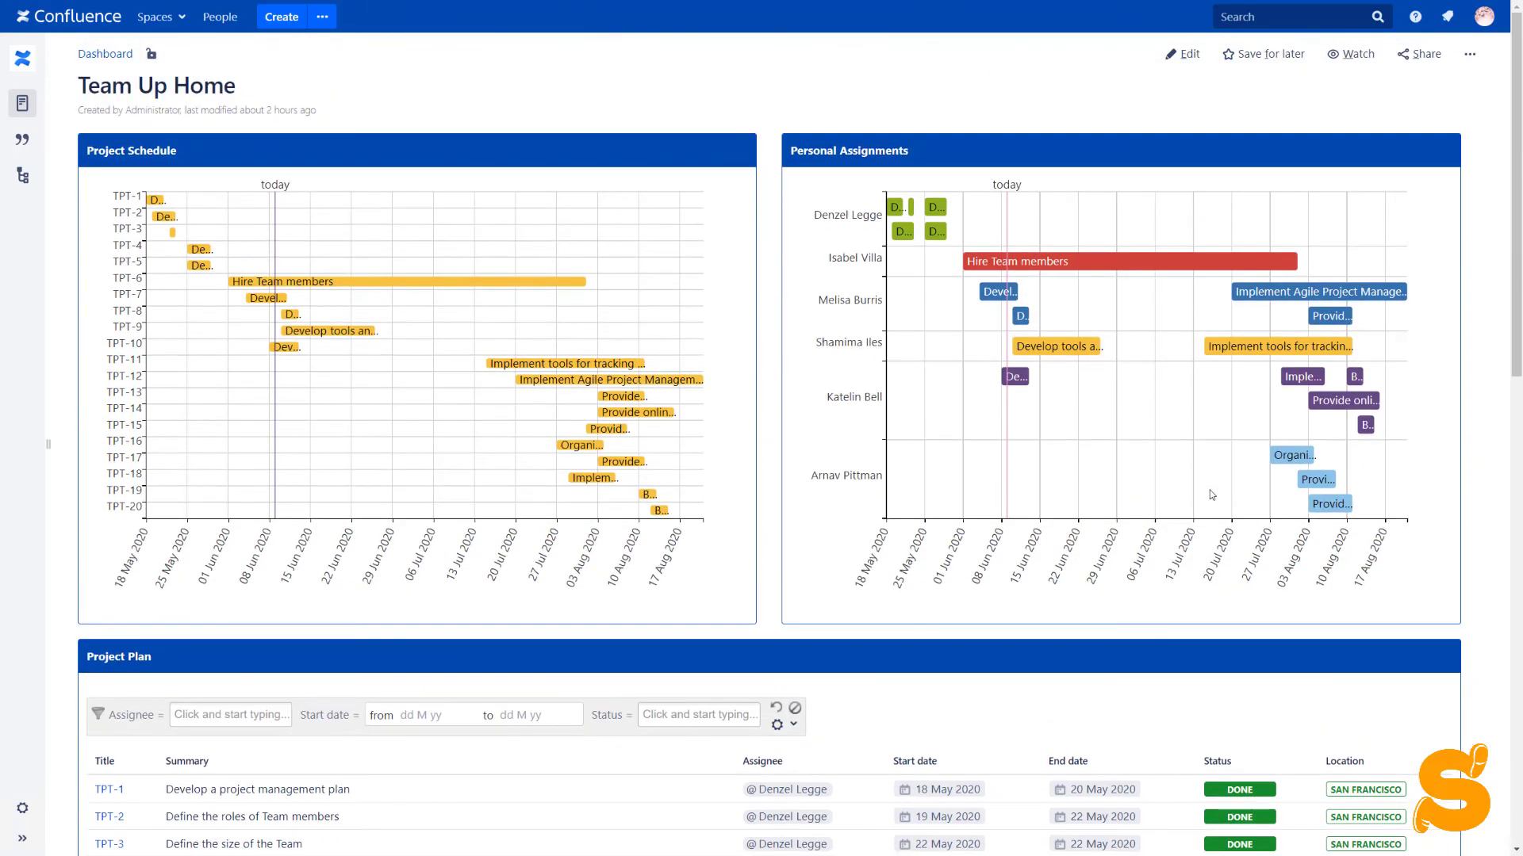